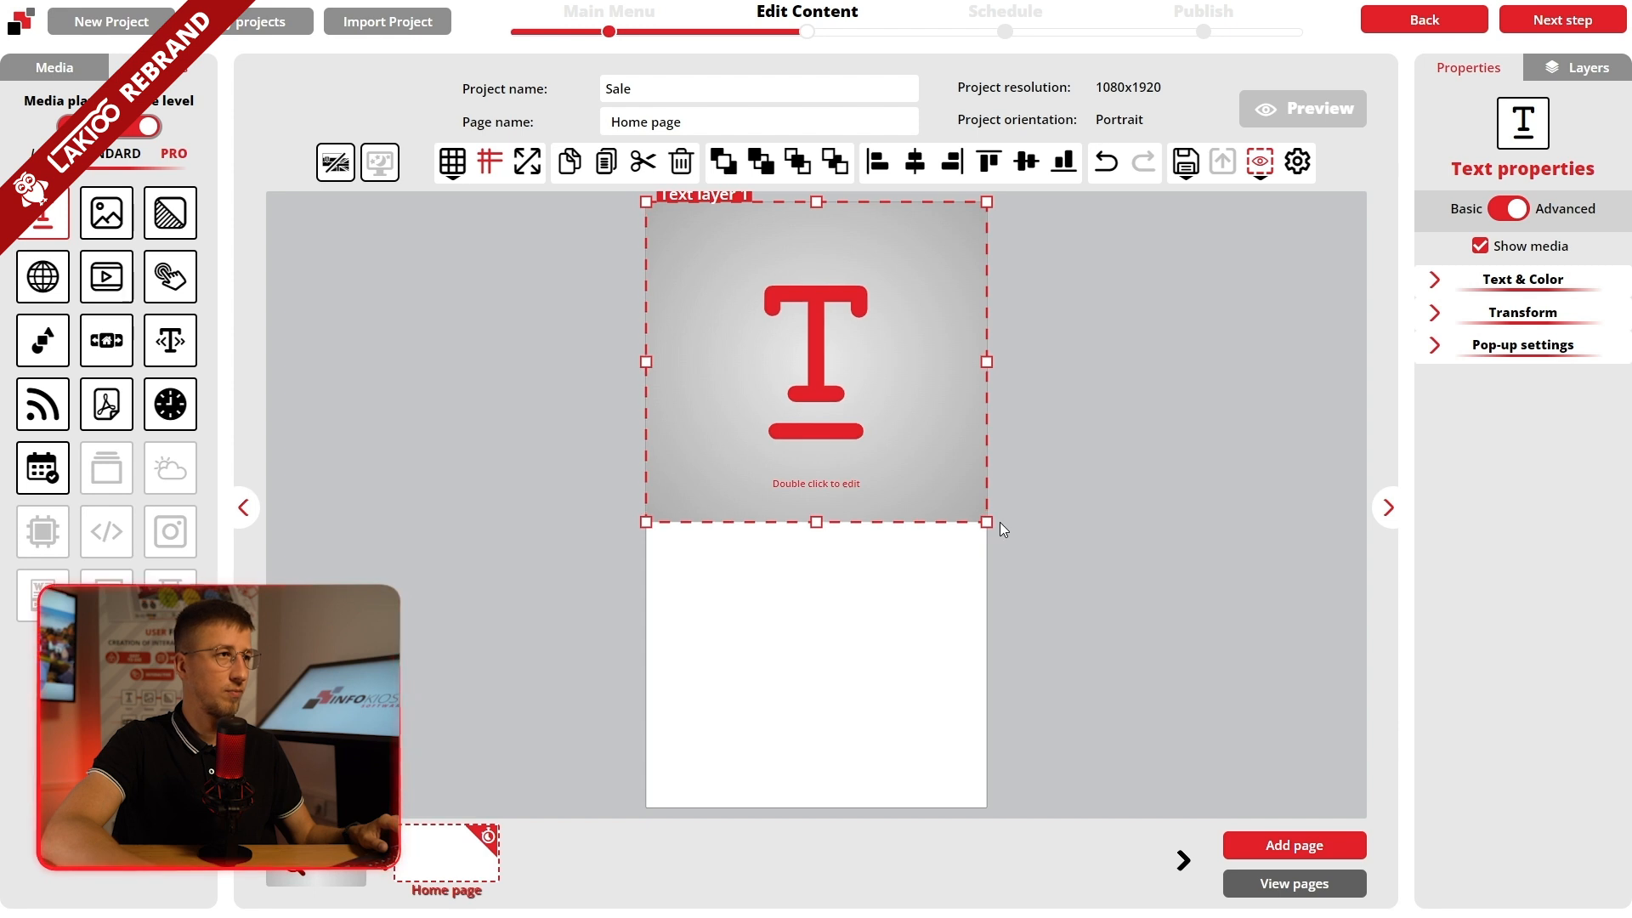
# Step: Enter "%" in the text layer and set its font size to 800 pt
pyautogui.doubleClick(848, 379)
pyautogui.write('%')
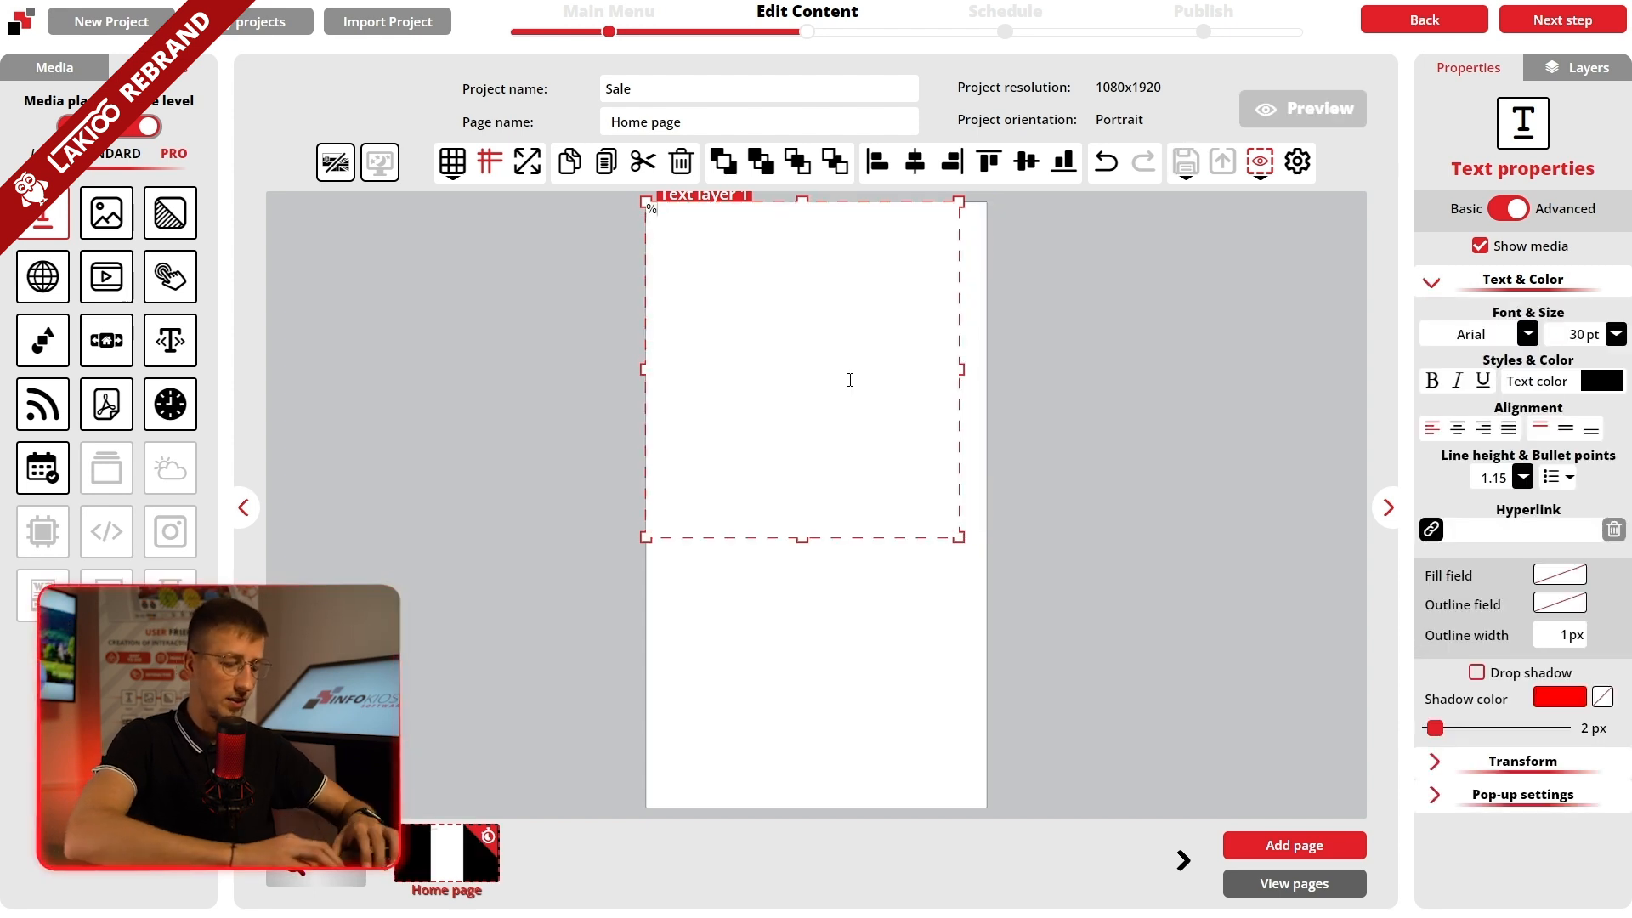
pyautogui.hotkey('ctrl', 'a')
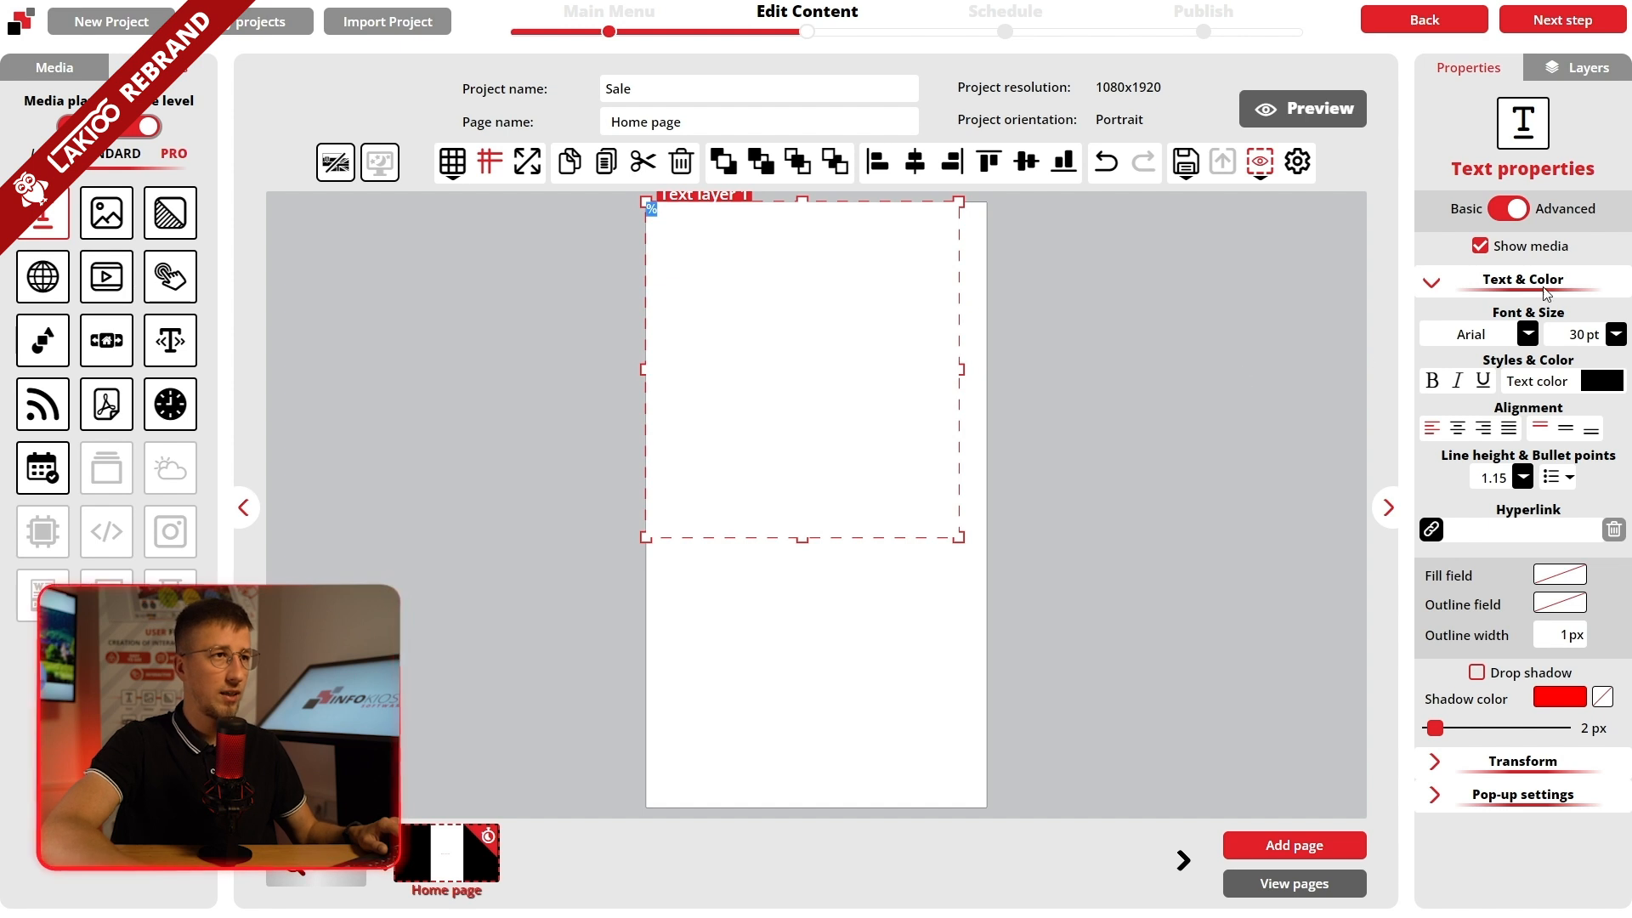
pyautogui.click(1597, 335)
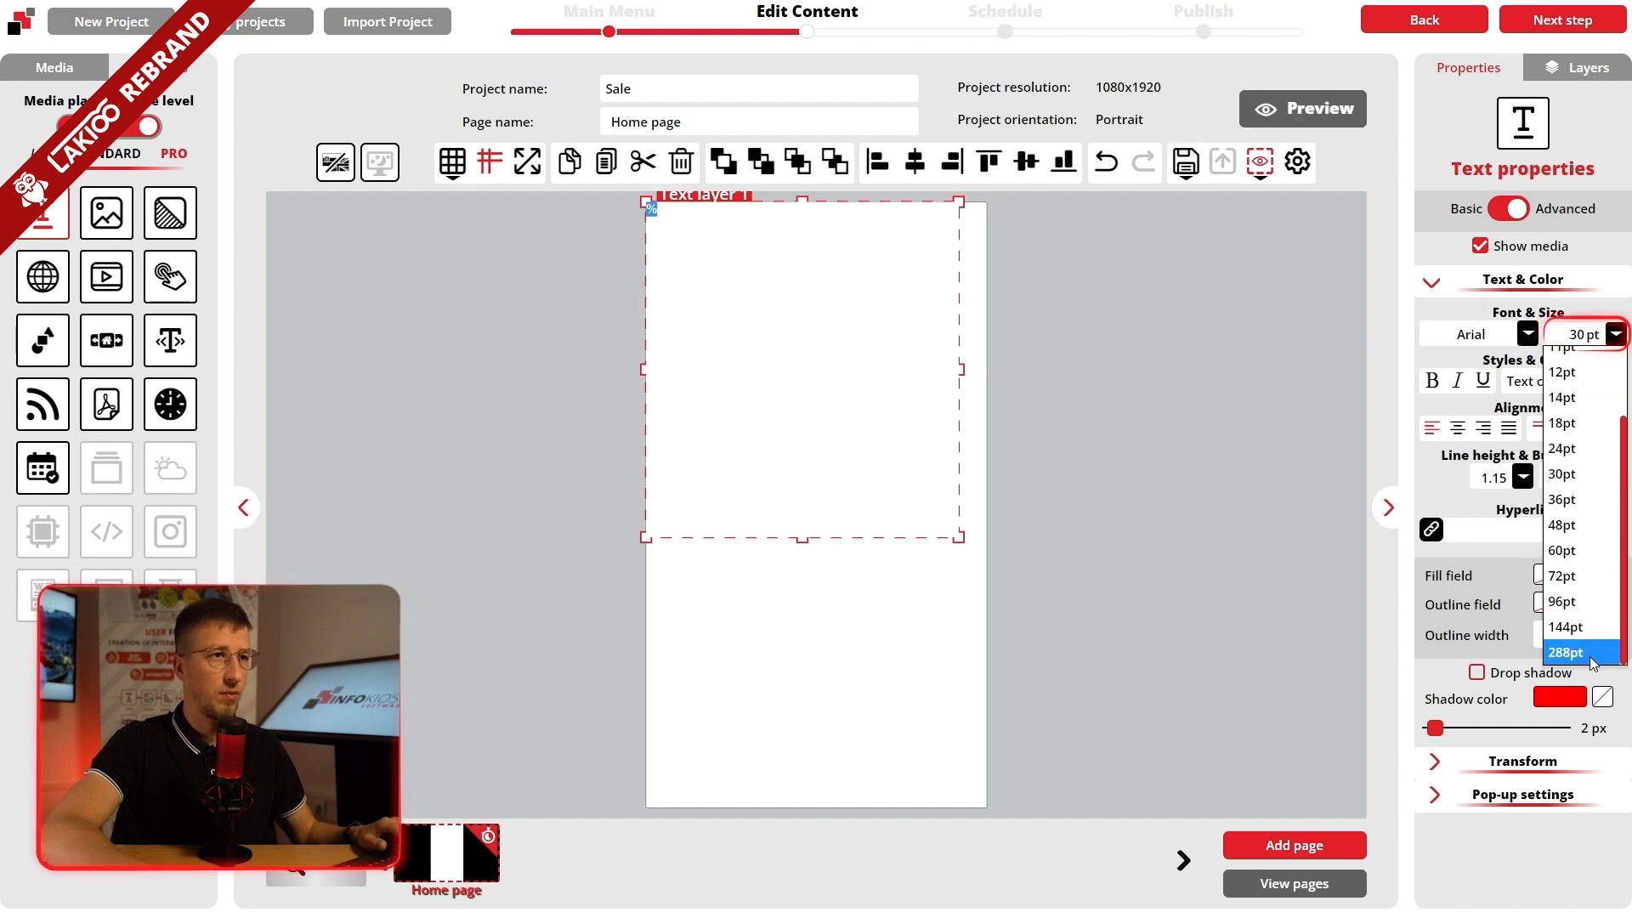
pyautogui.click(1589, 656)
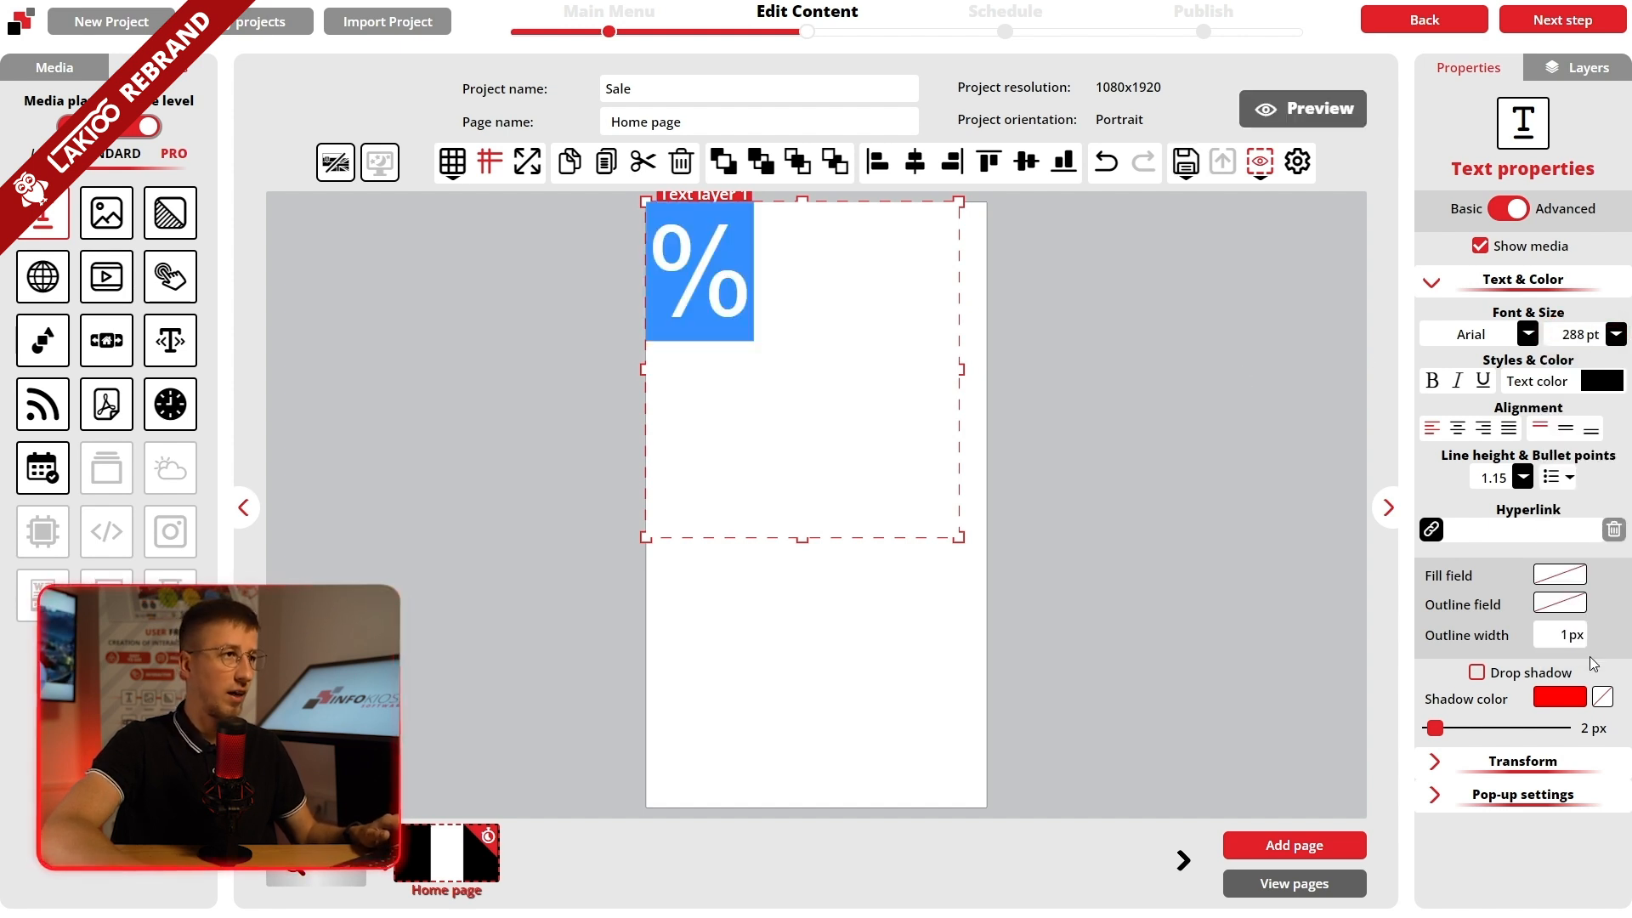
pyautogui.click(1579, 334)
pyautogui.write('80')
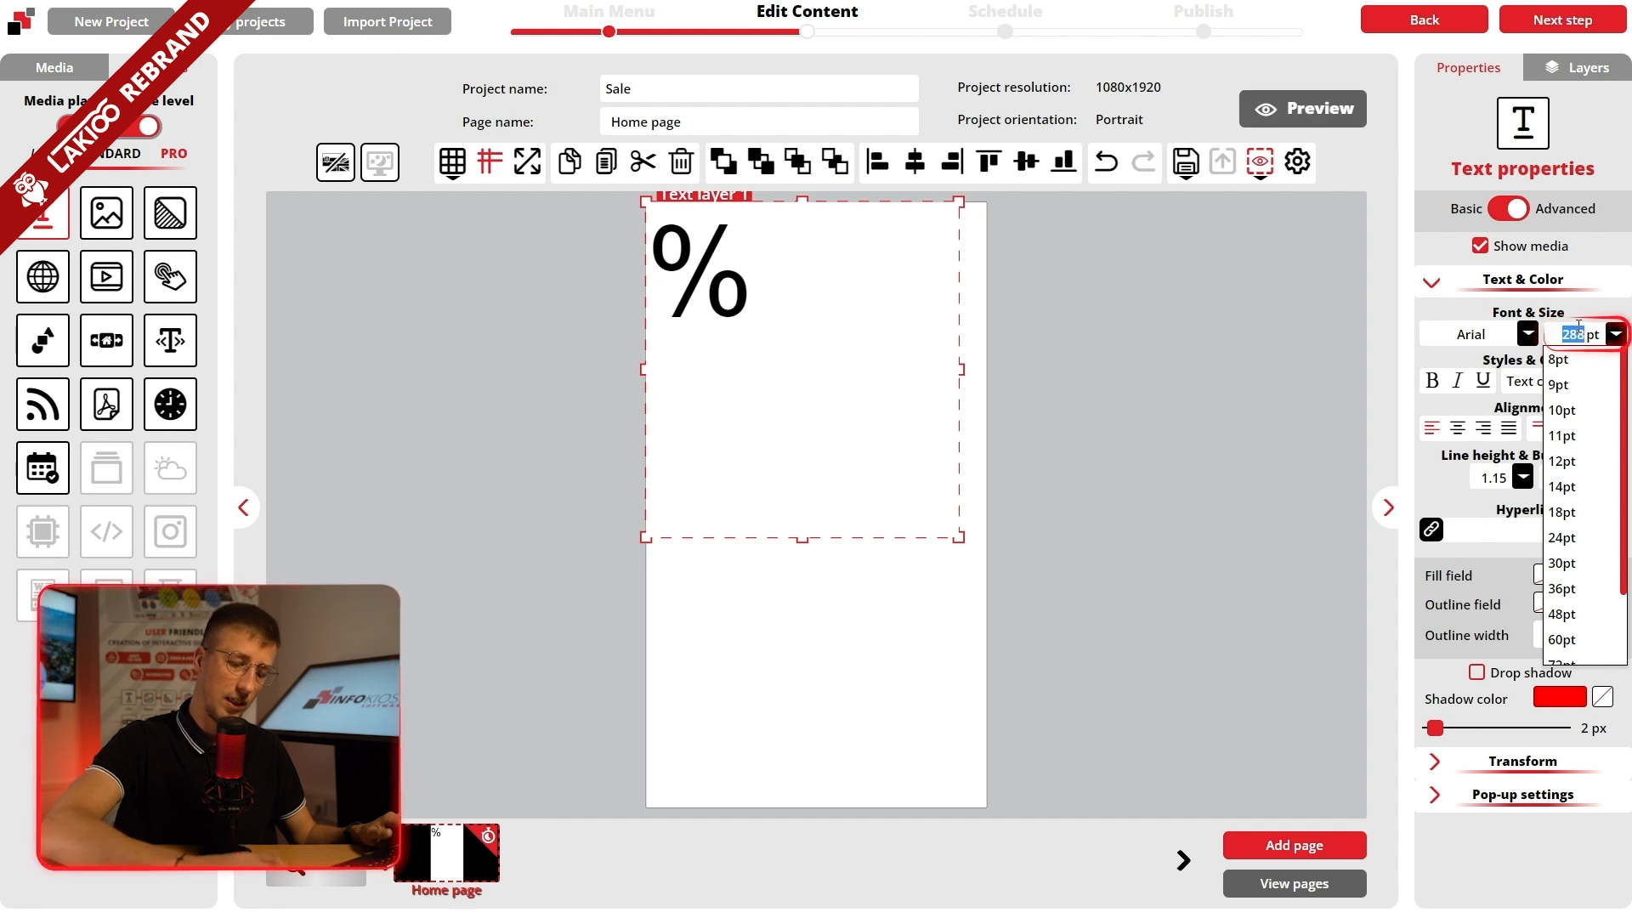
pyautogui.write('0')
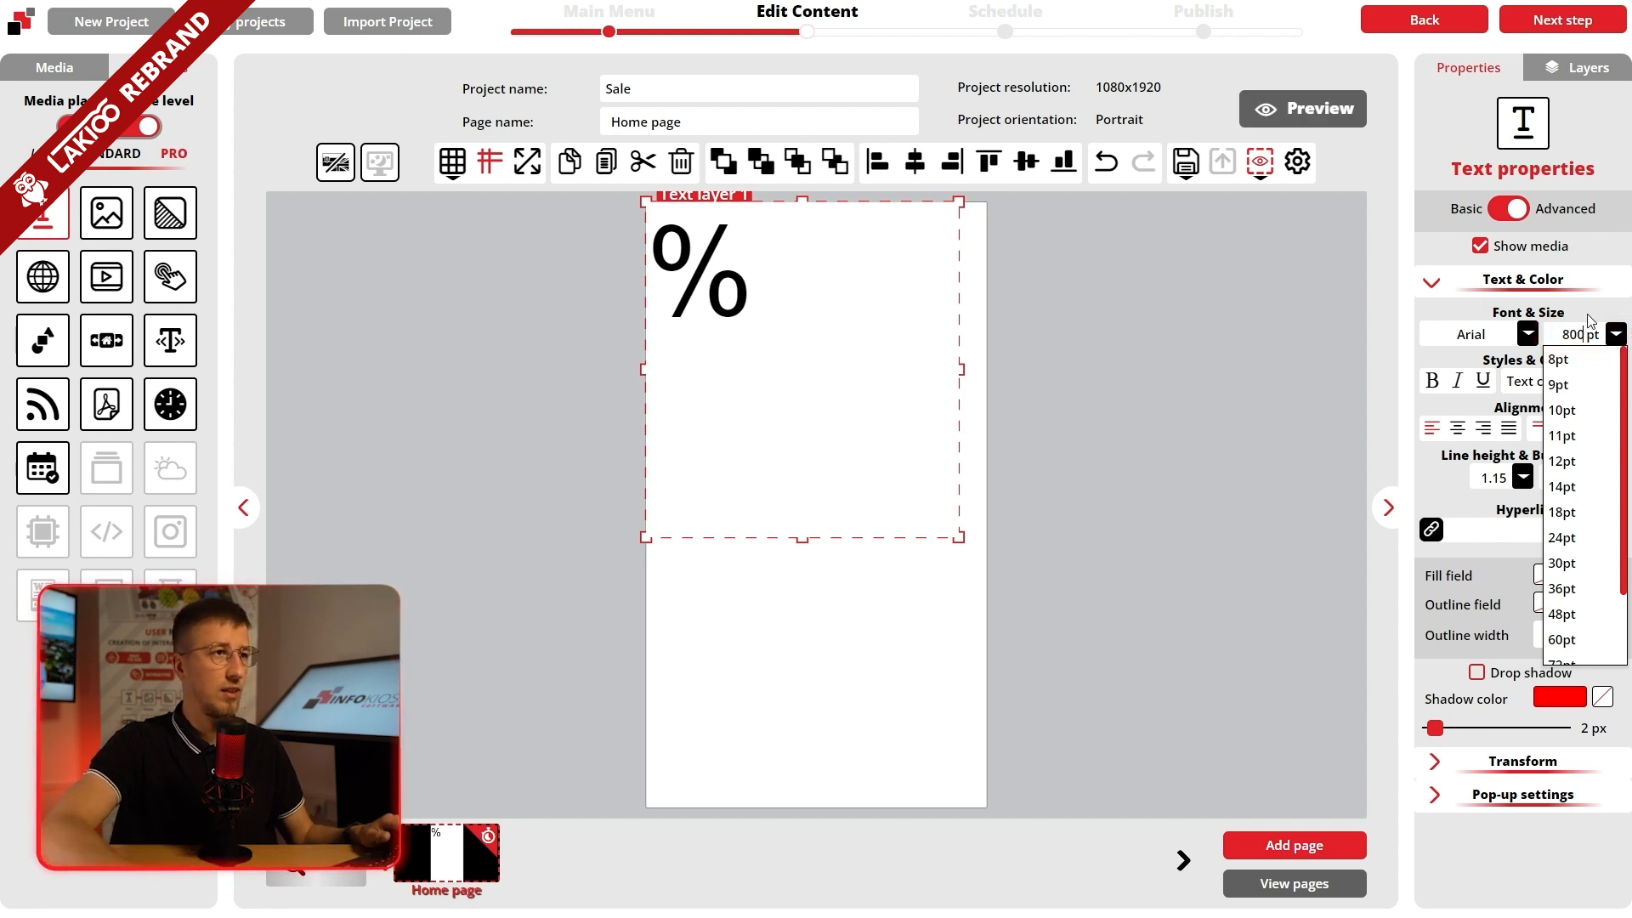
pyautogui.press('Return')
# Step: Format the percent sign as bold, pure red (255, 0, 0) text, centred horizontally and vertically within its box
pyautogui.click(1431, 383)
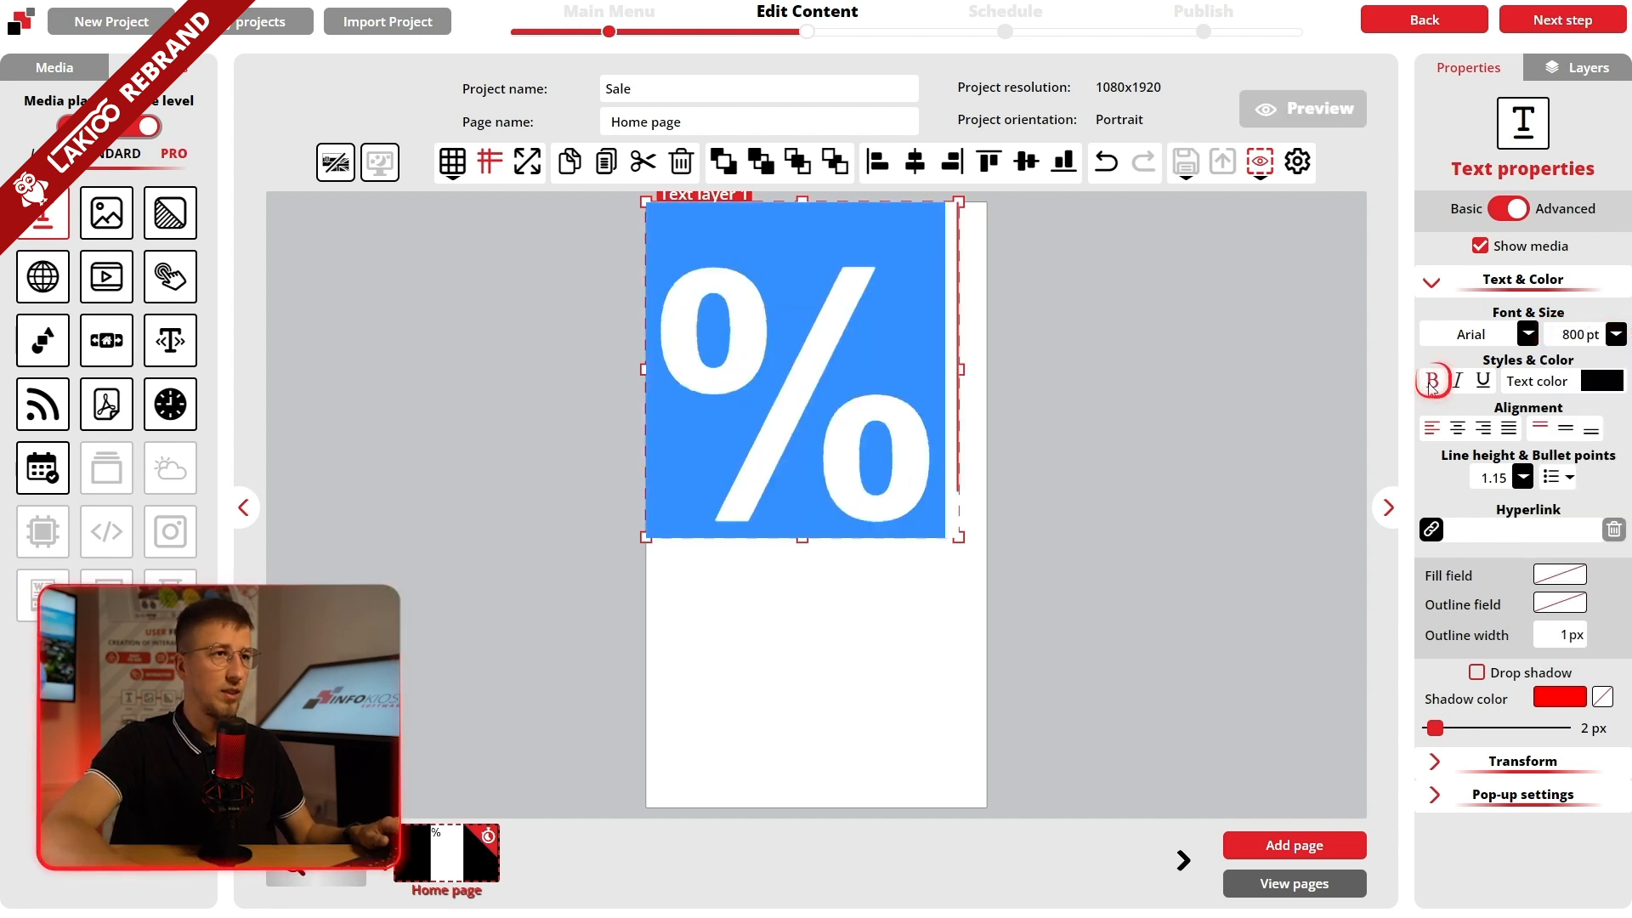
pyautogui.click(1604, 381)
pyautogui.click(1619, 397)
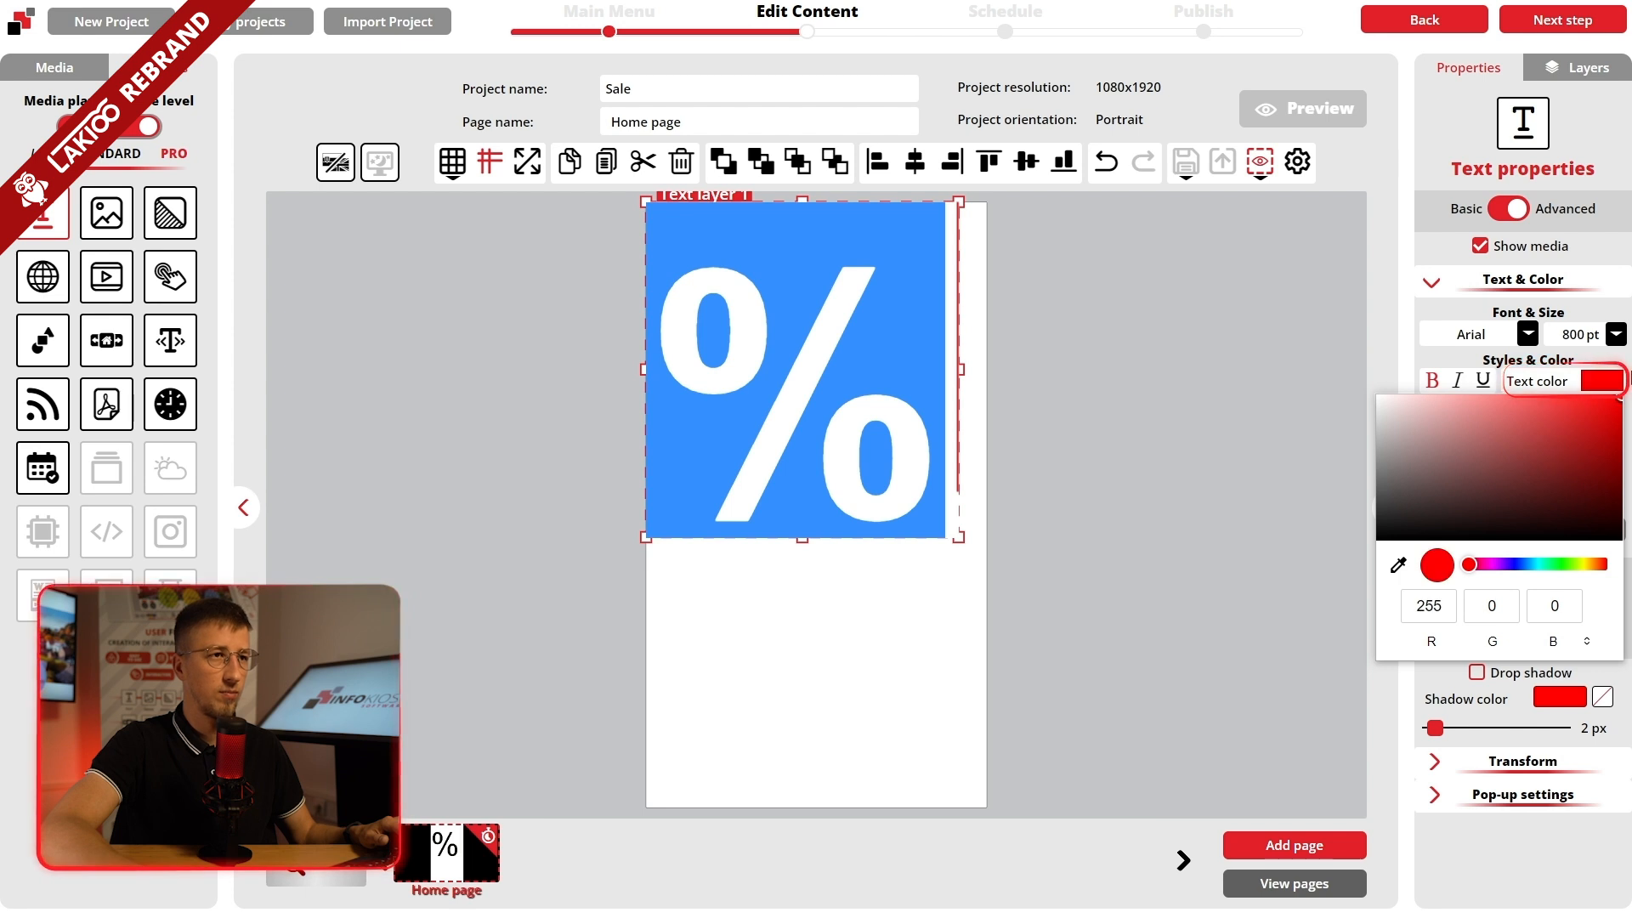
pyautogui.click(1547, 841)
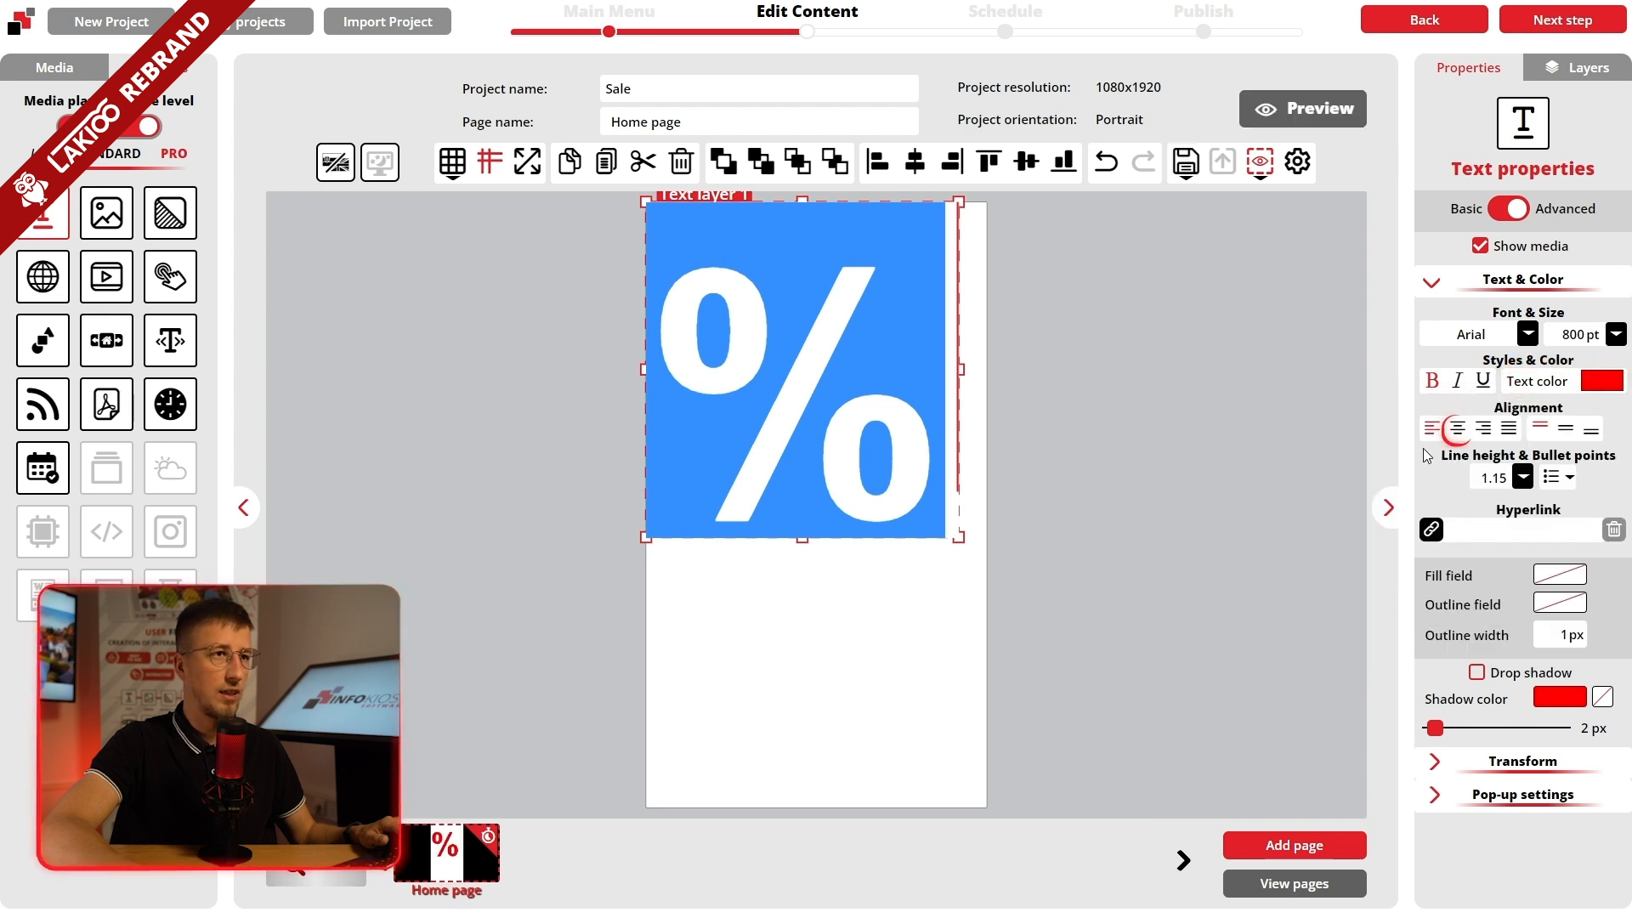
pyautogui.click(1566, 427)
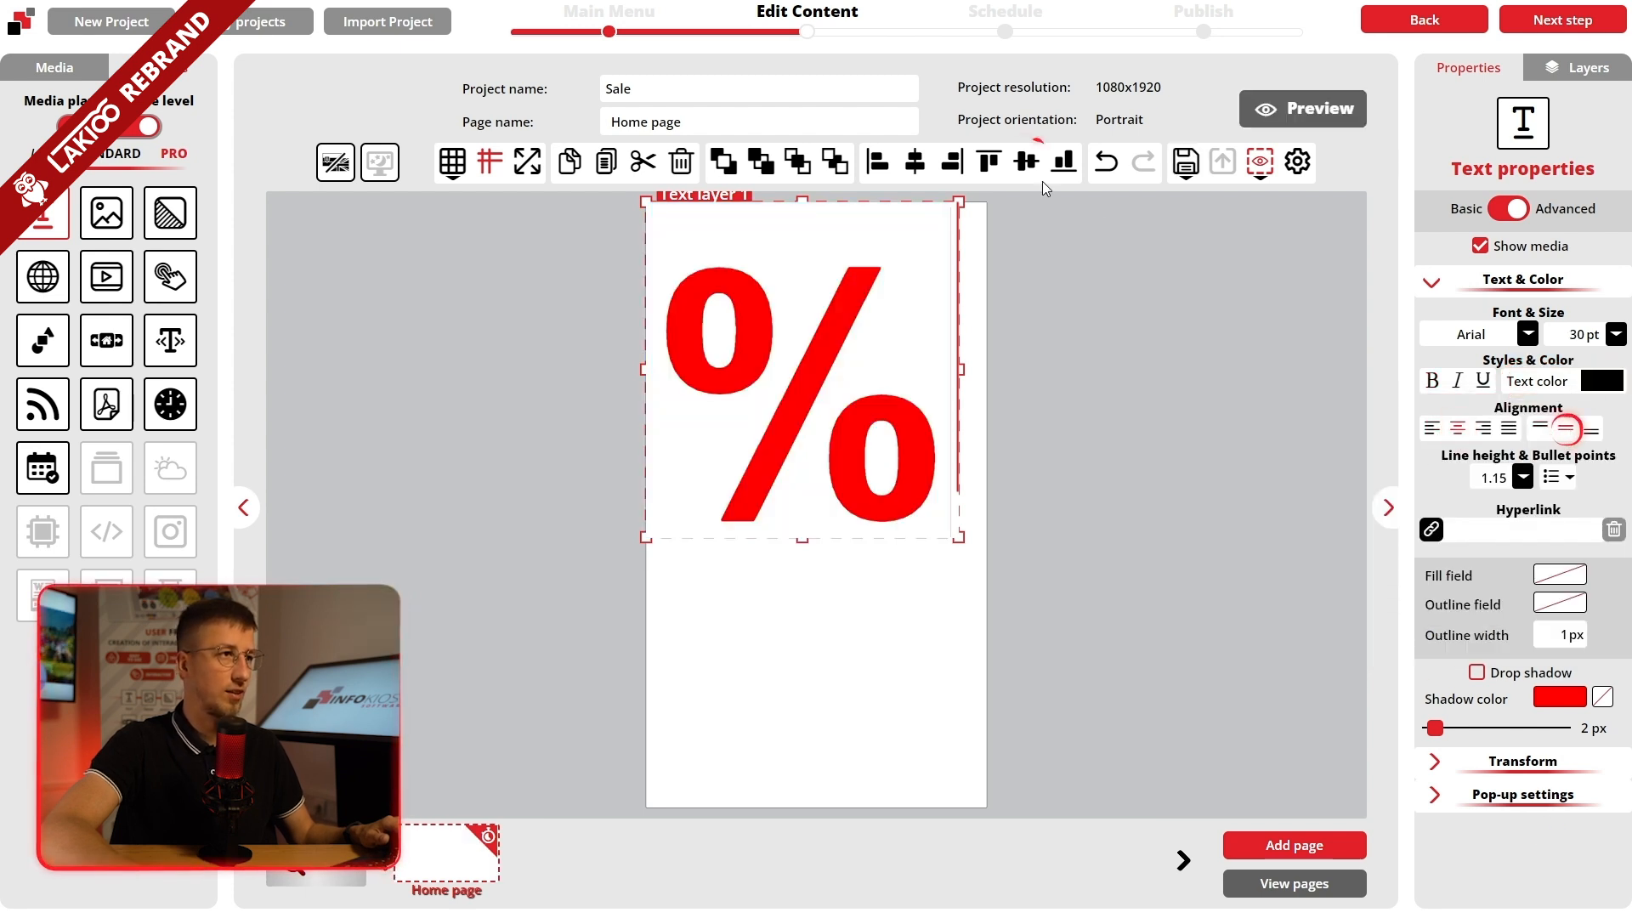
# Step: Enlarge the percent sign's text box downward and centre it horizontally and vertically on the page
pyautogui.click(1026, 161)
pyautogui.click(914, 161)
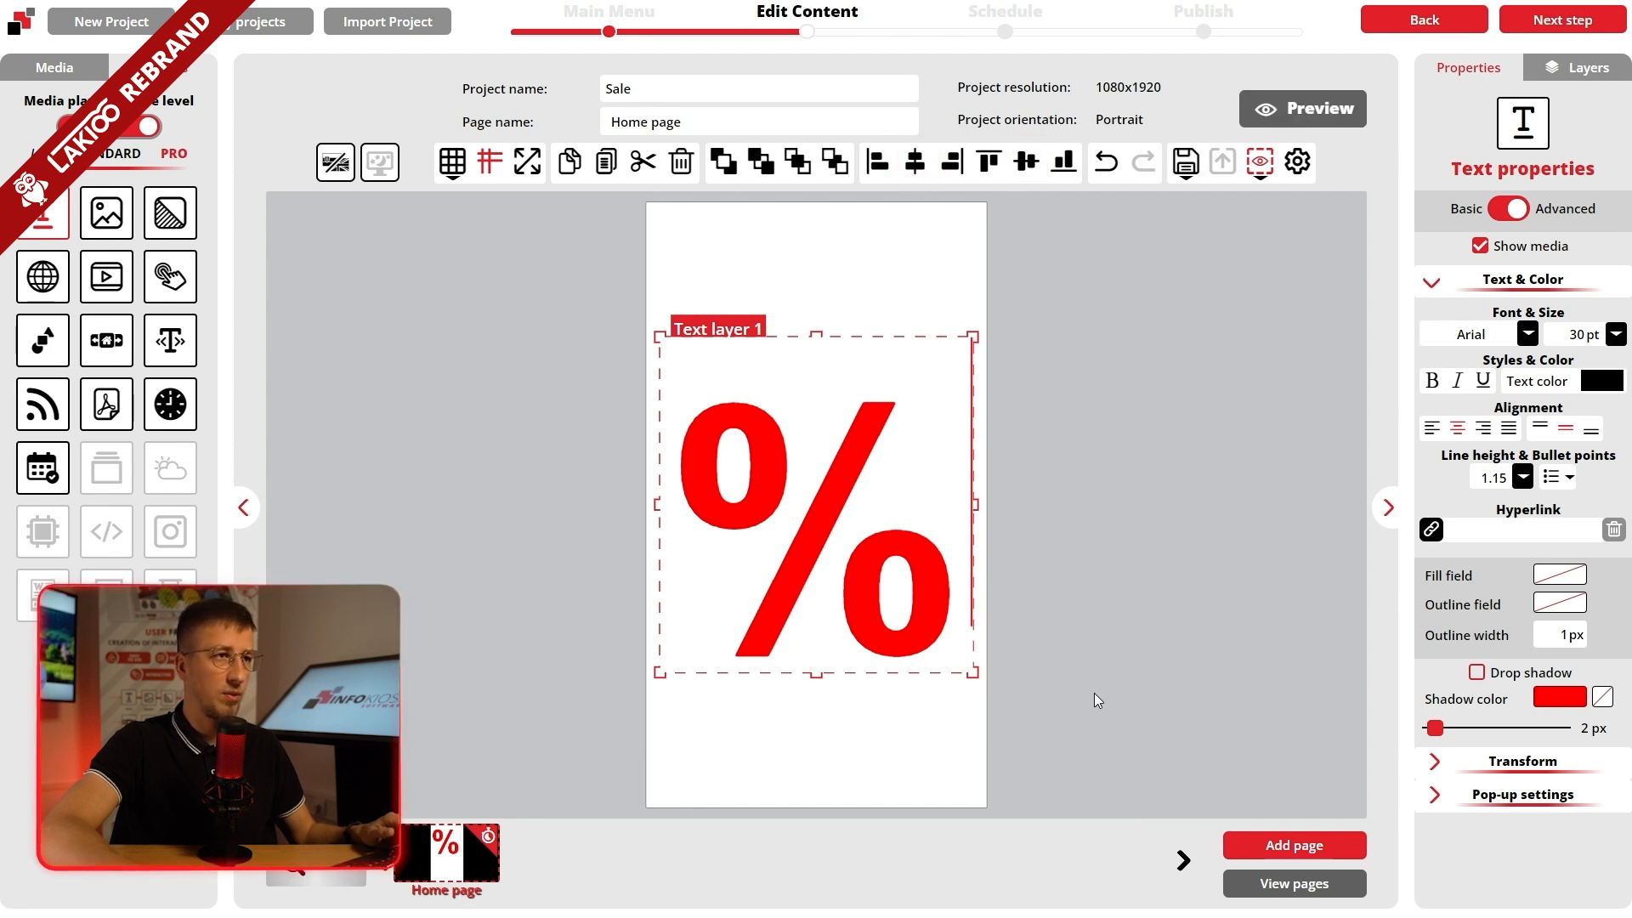
pyautogui.moveTo(974, 678); pyautogui.dragTo(977, 740)
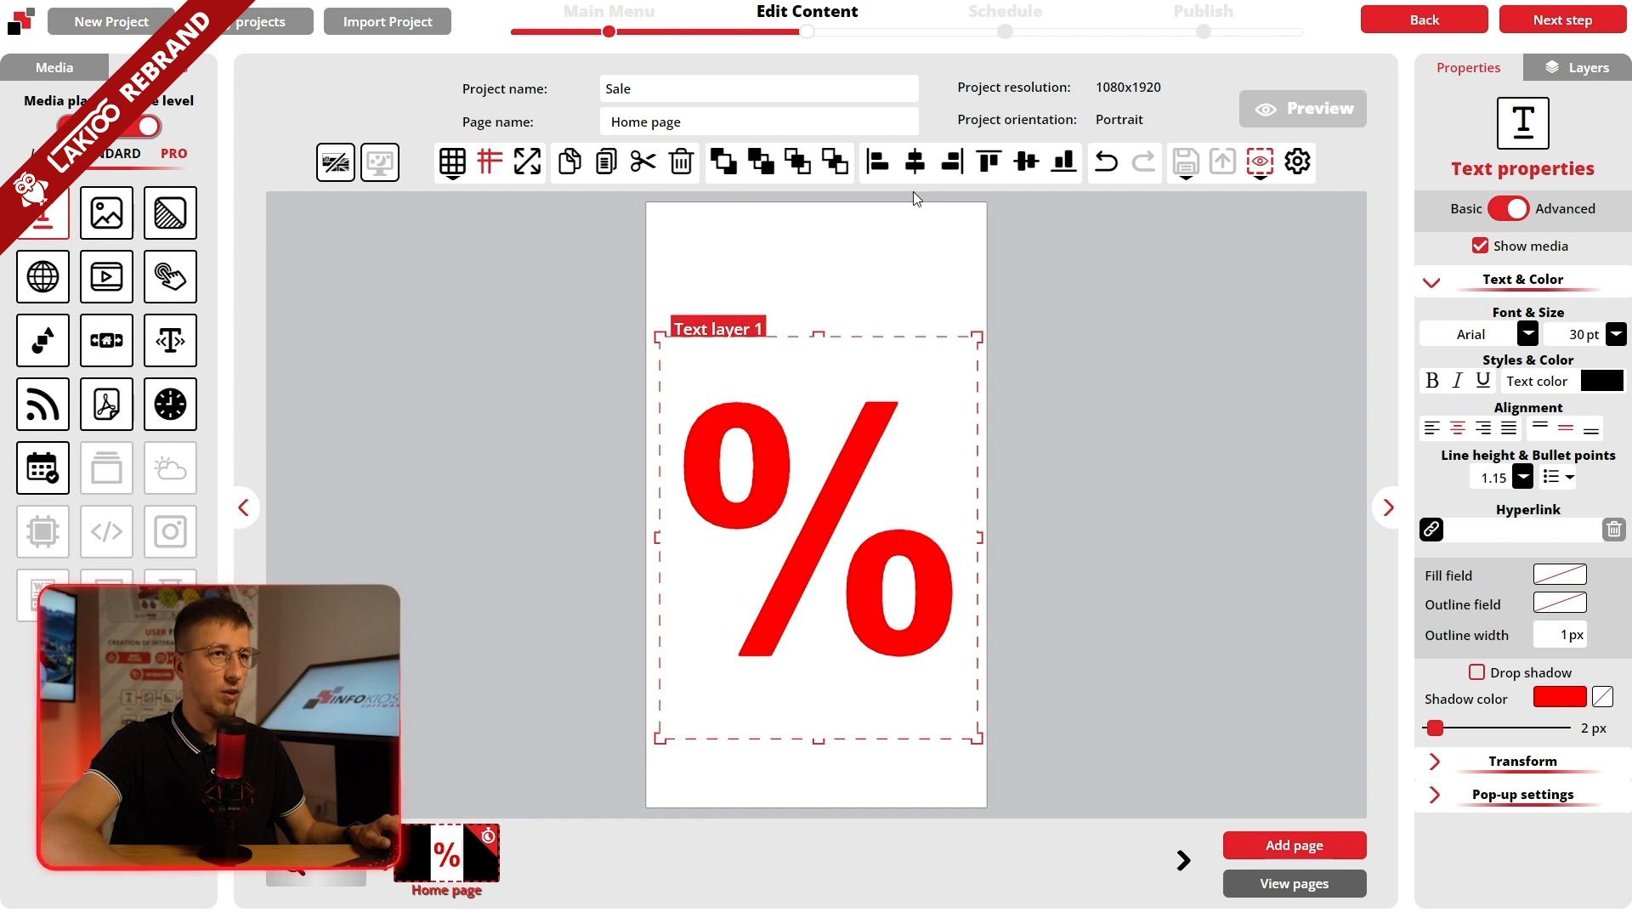
pyautogui.click(914, 161)
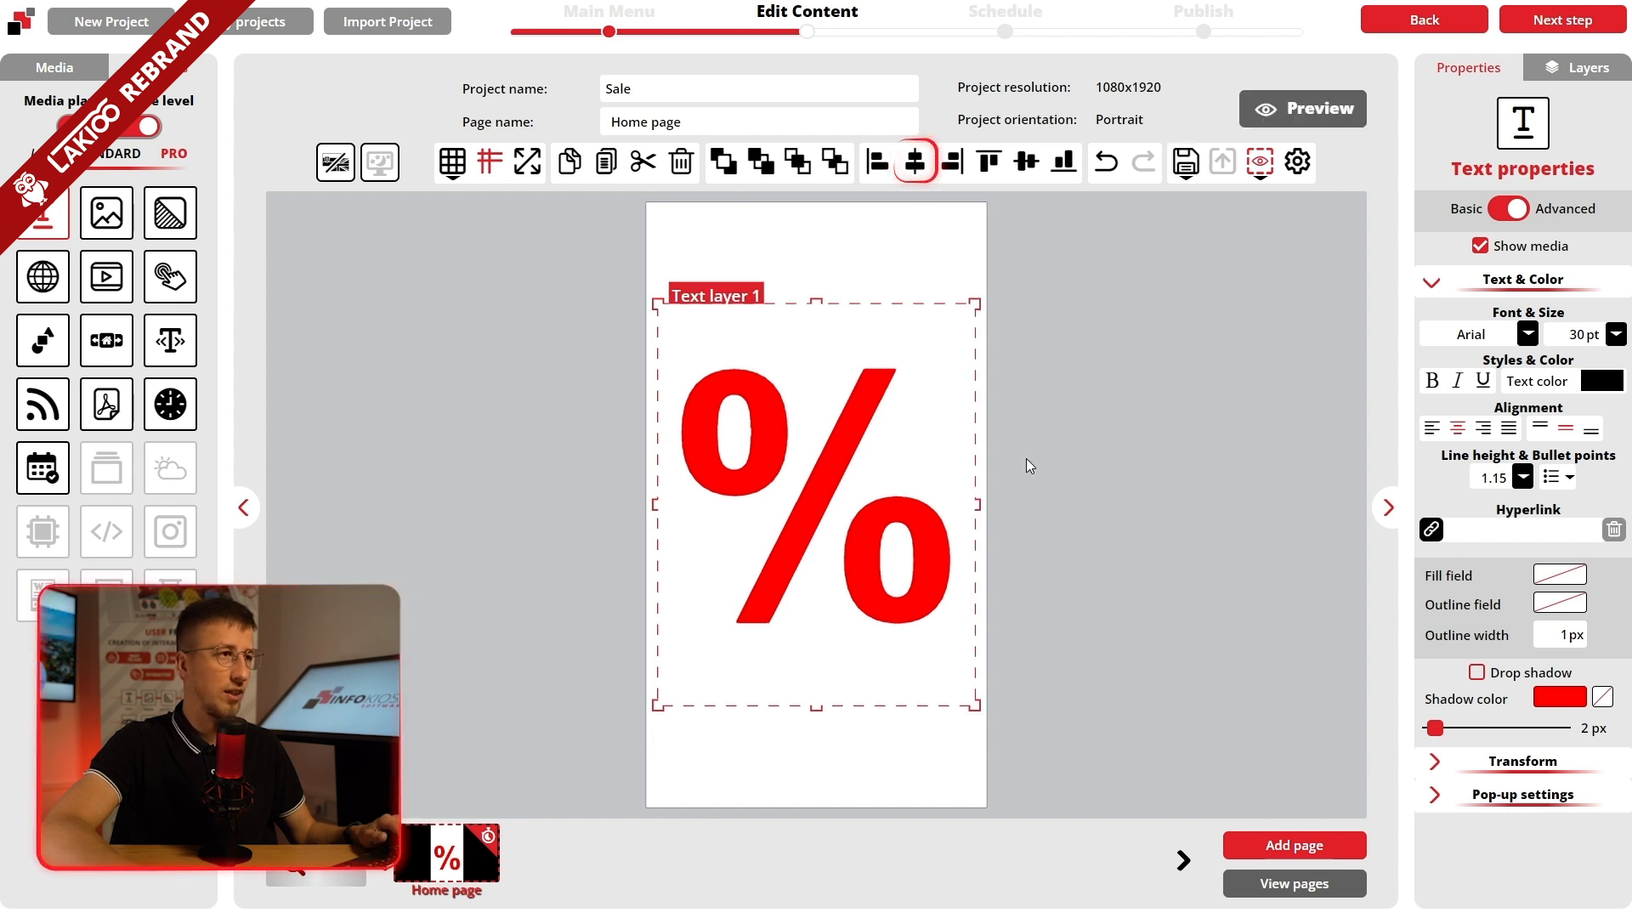
pyautogui.click(911, 271)
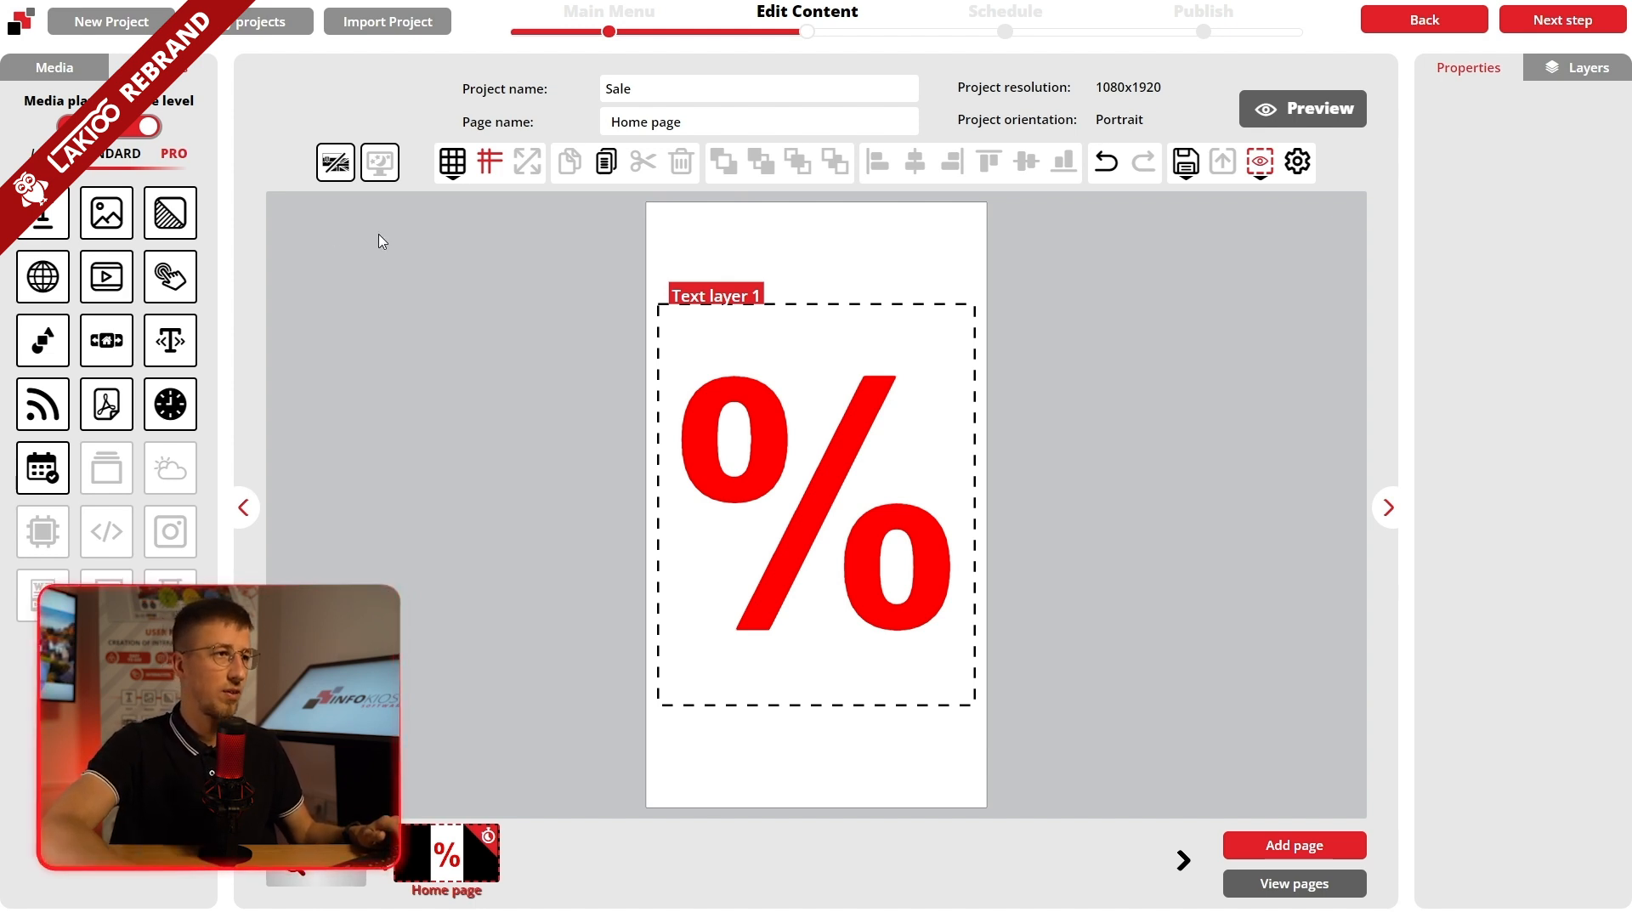
# Step: Add a scrolling text layer near the page's lower edge reading "SALE | SALE | SALE | SALE | SALE"
pyautogui.click(170, 340)
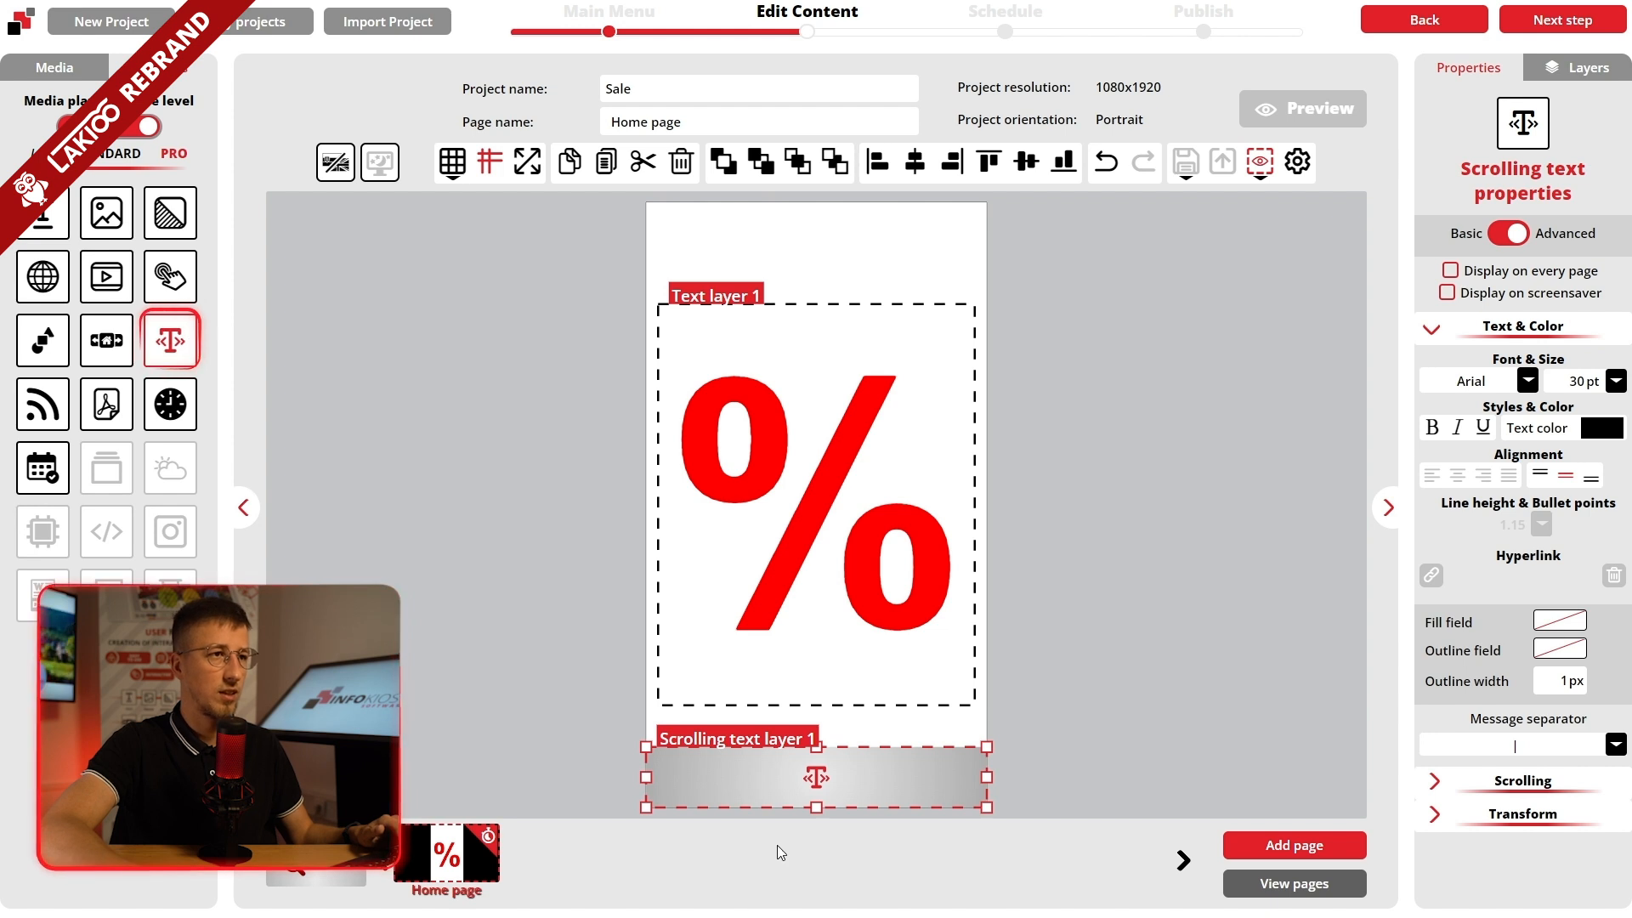
pyautogui.doubleClick(778, 781)
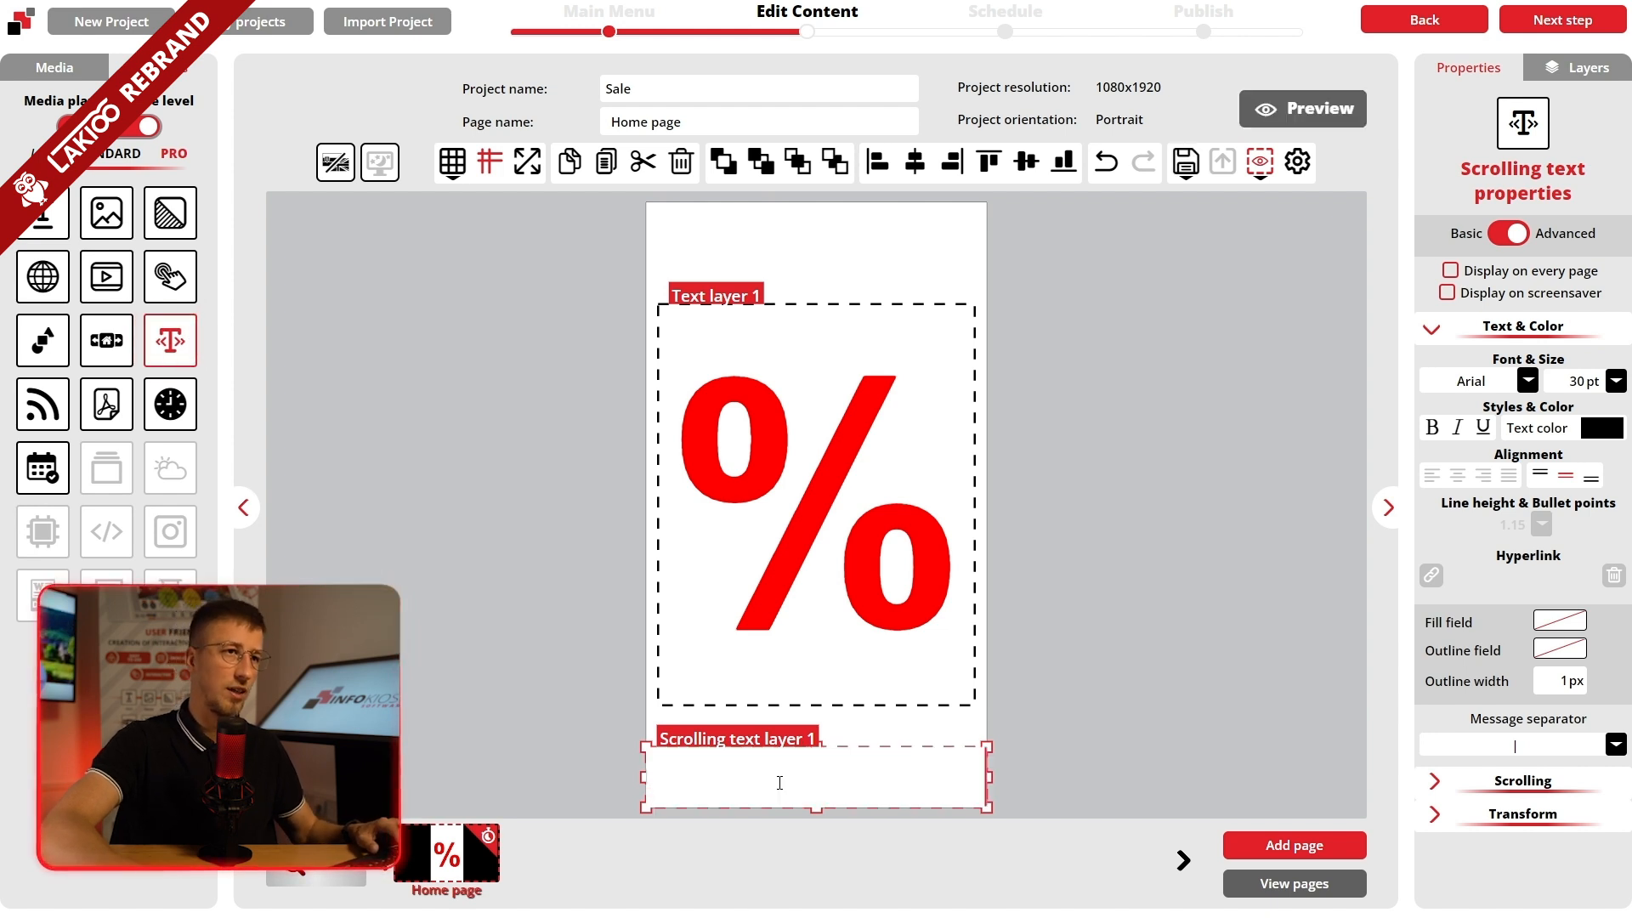
pyautogui.write('S')
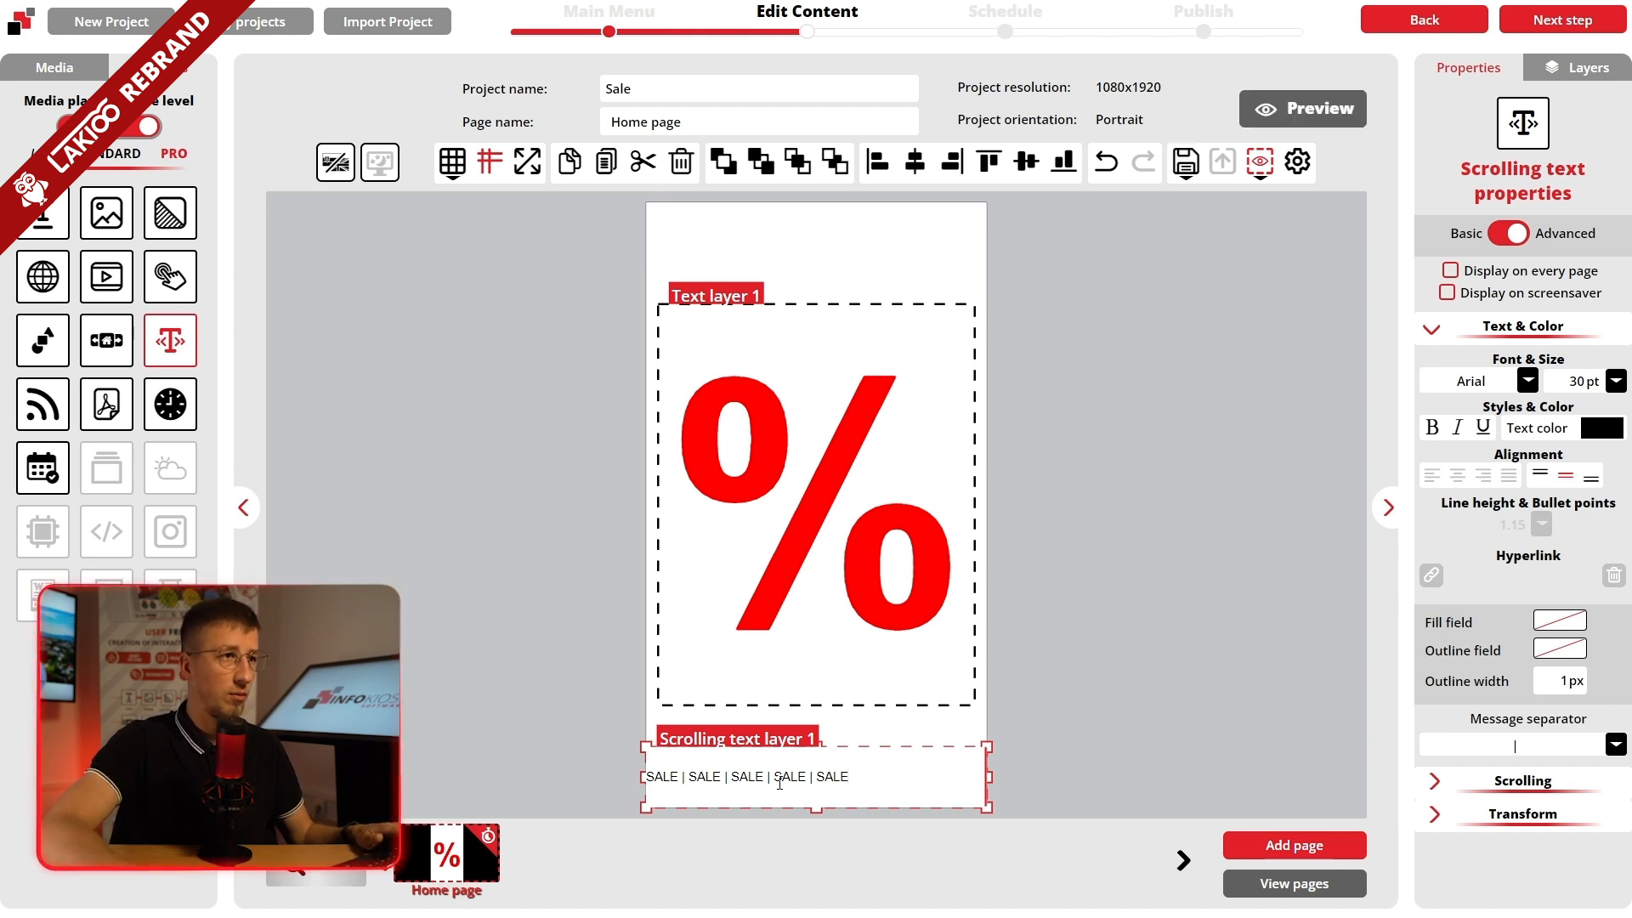
# Step: Set the whole SALE scrolling text to 48 pt and make it bold
pyautogui.moveTo(805, 778); pyautogui.dragTo(655, 775)
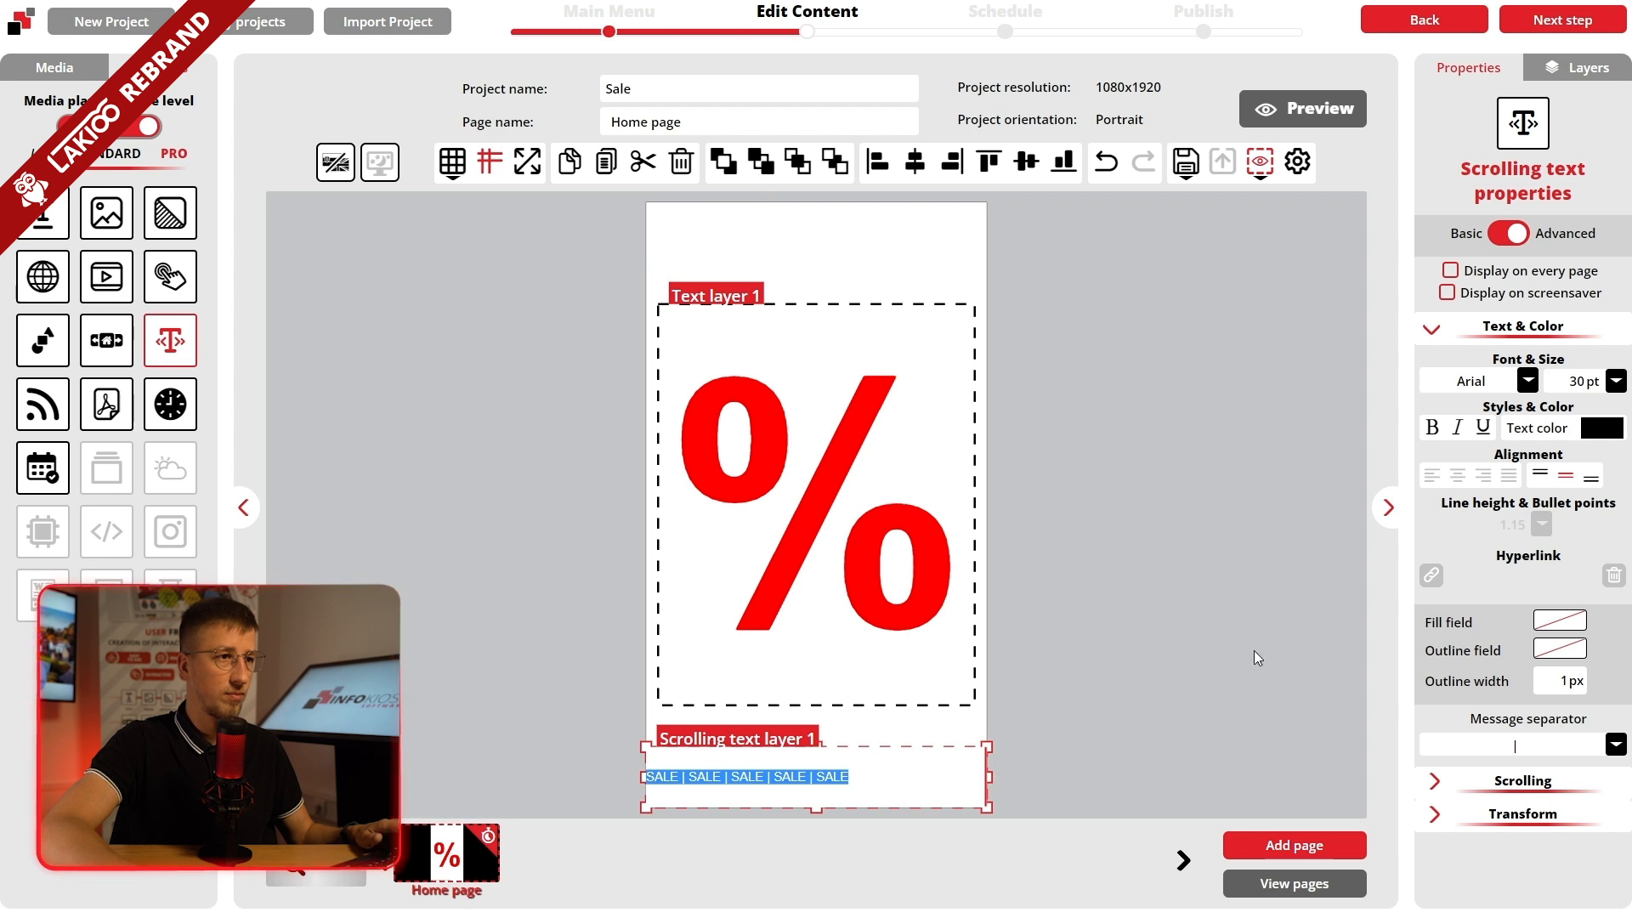
pyautogui.click(1614, 381)
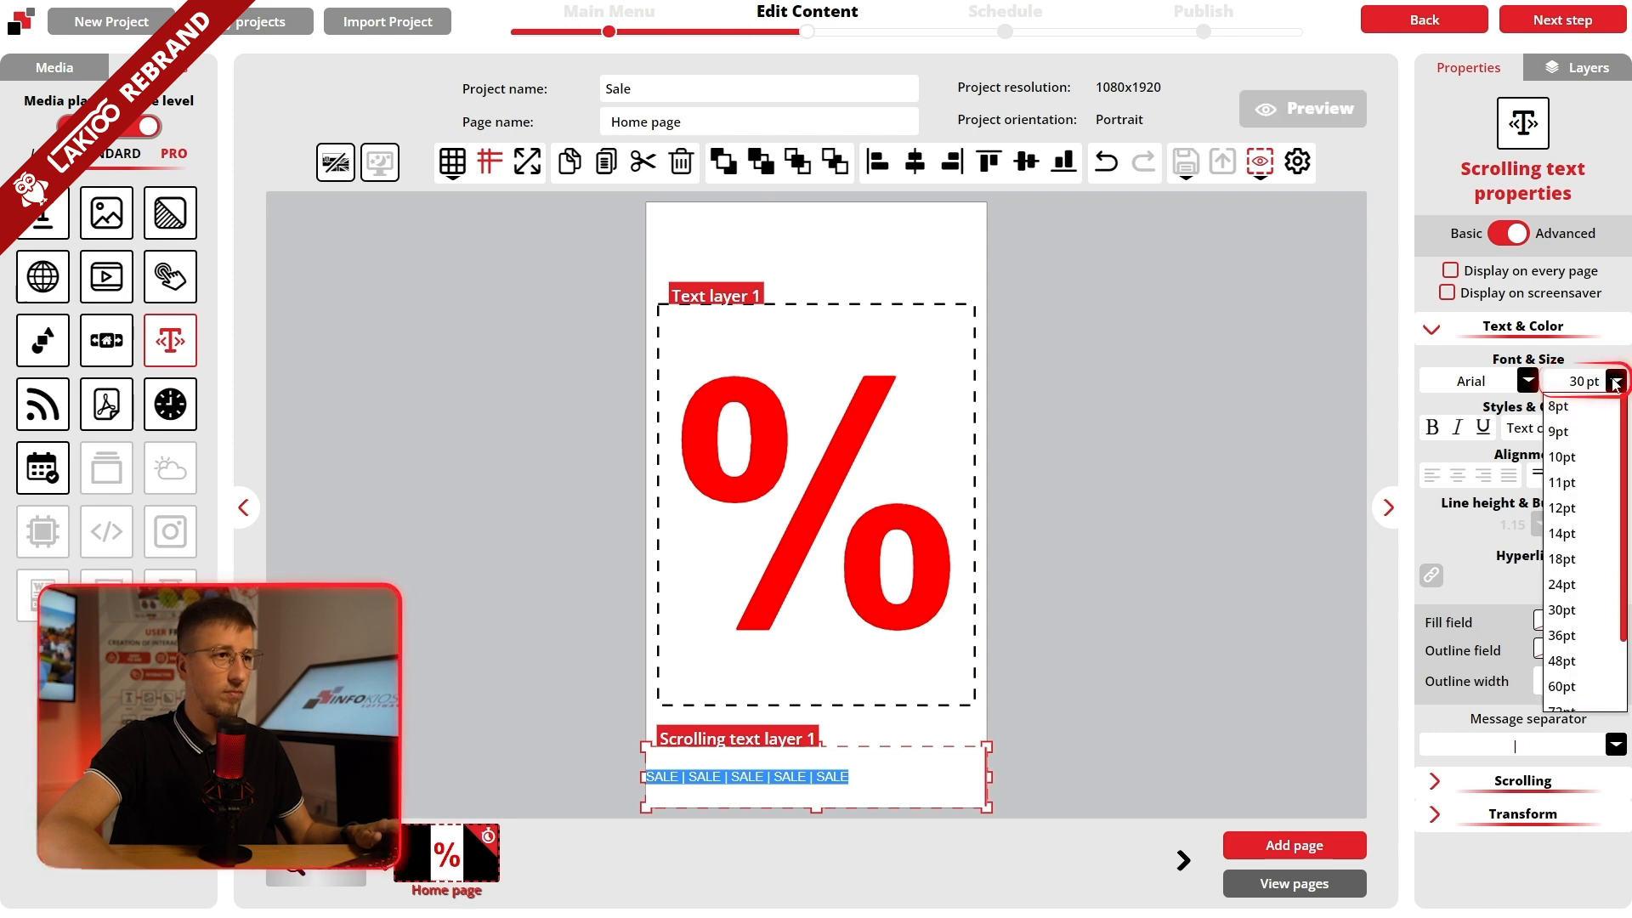
pyautogui.click(1586, 660)
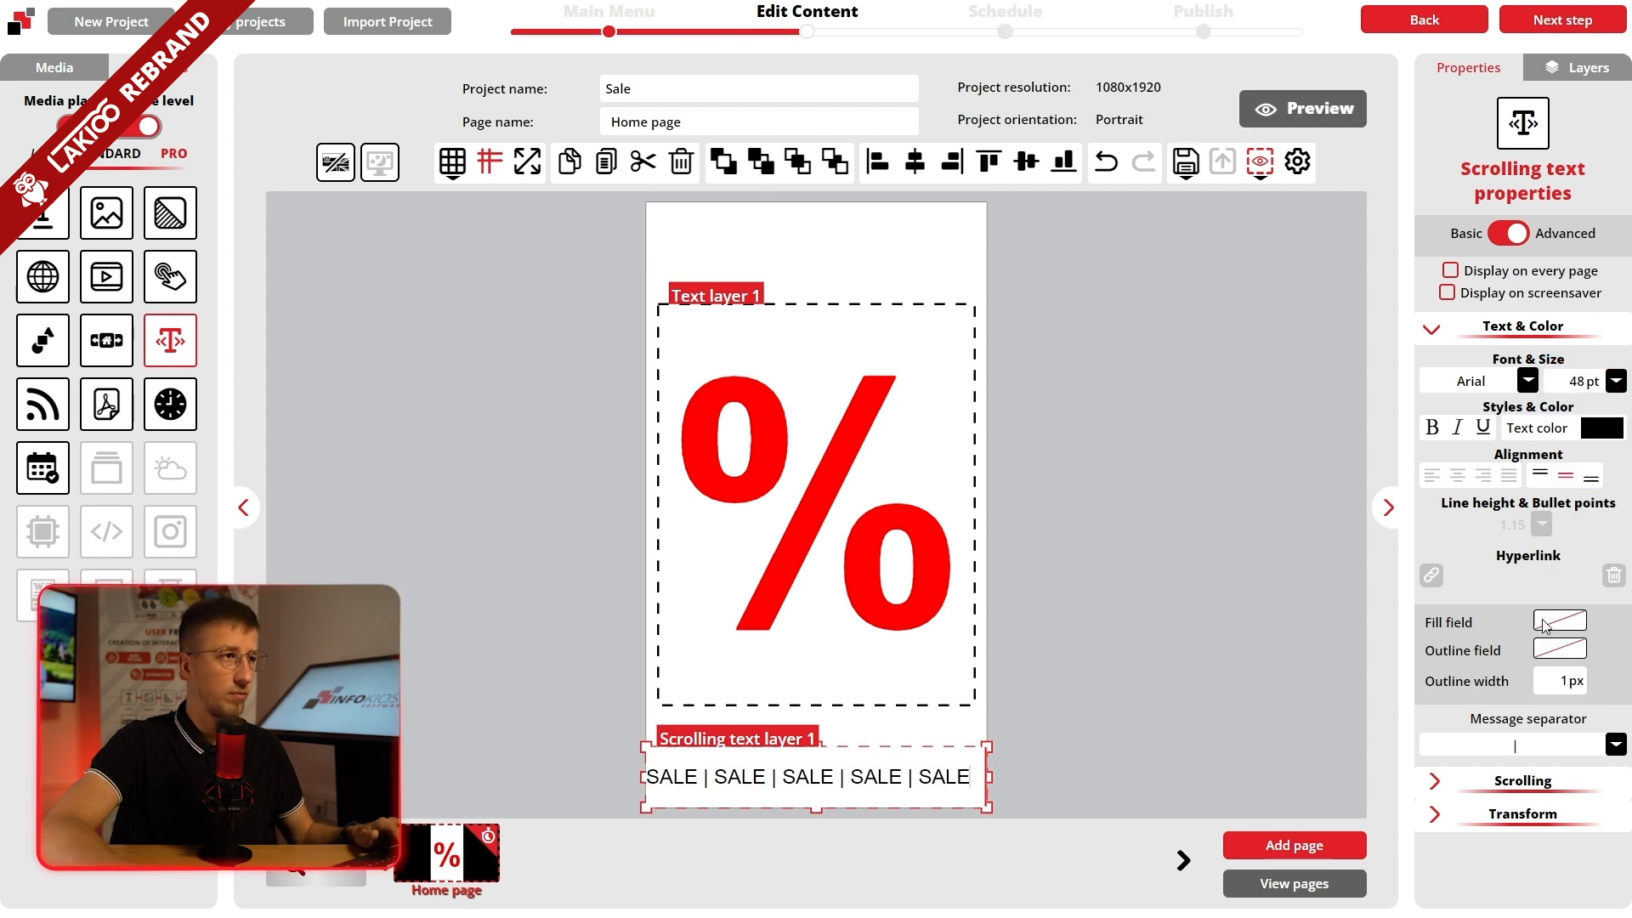
pyautogui.click(1433, 430)
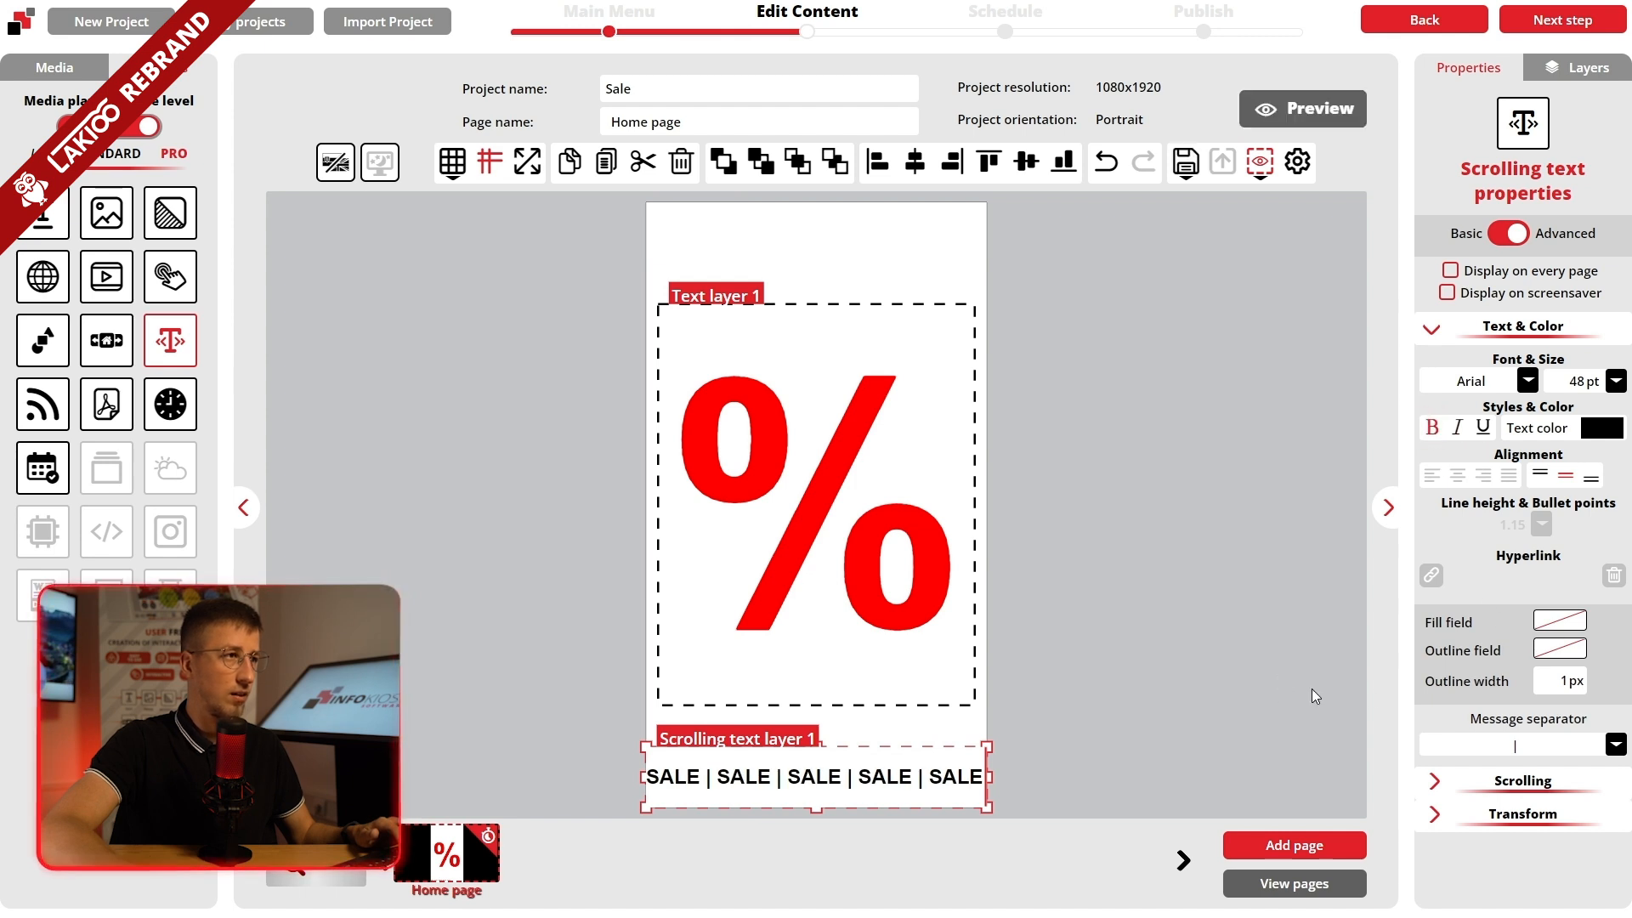
# Step: Fill the scrolling text layer's field with pure red (255, 0, 0)
pyautogui.click(930, 736)
pyautogui.click(931, 775)
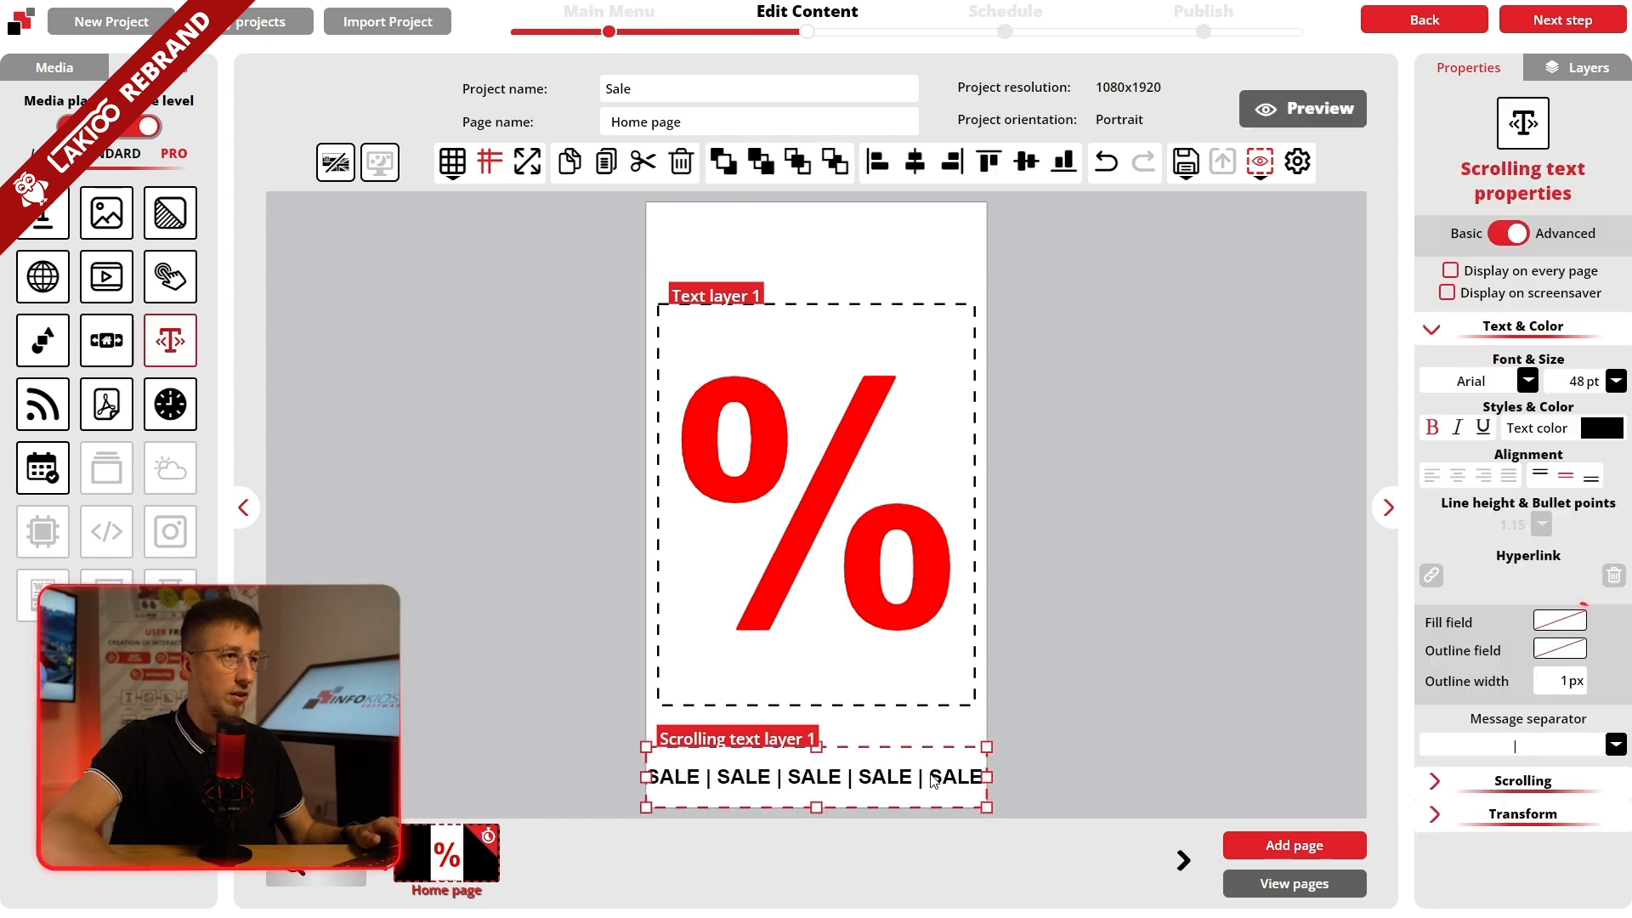
pyautogui.click(1548, 623)
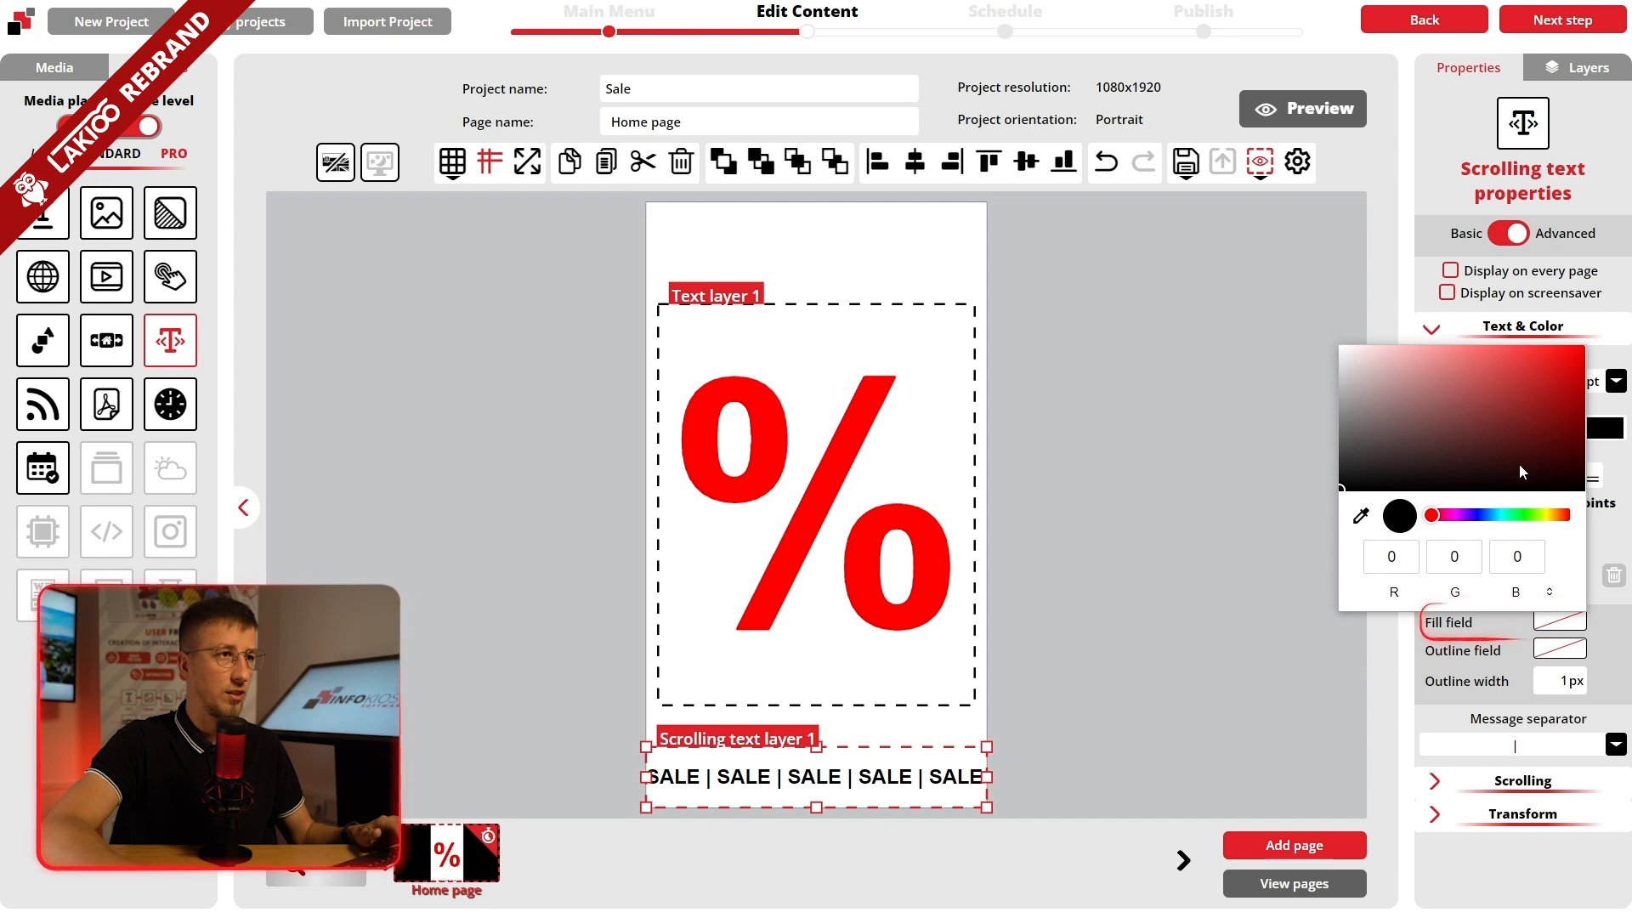
pyautogui.click(1556, 347)
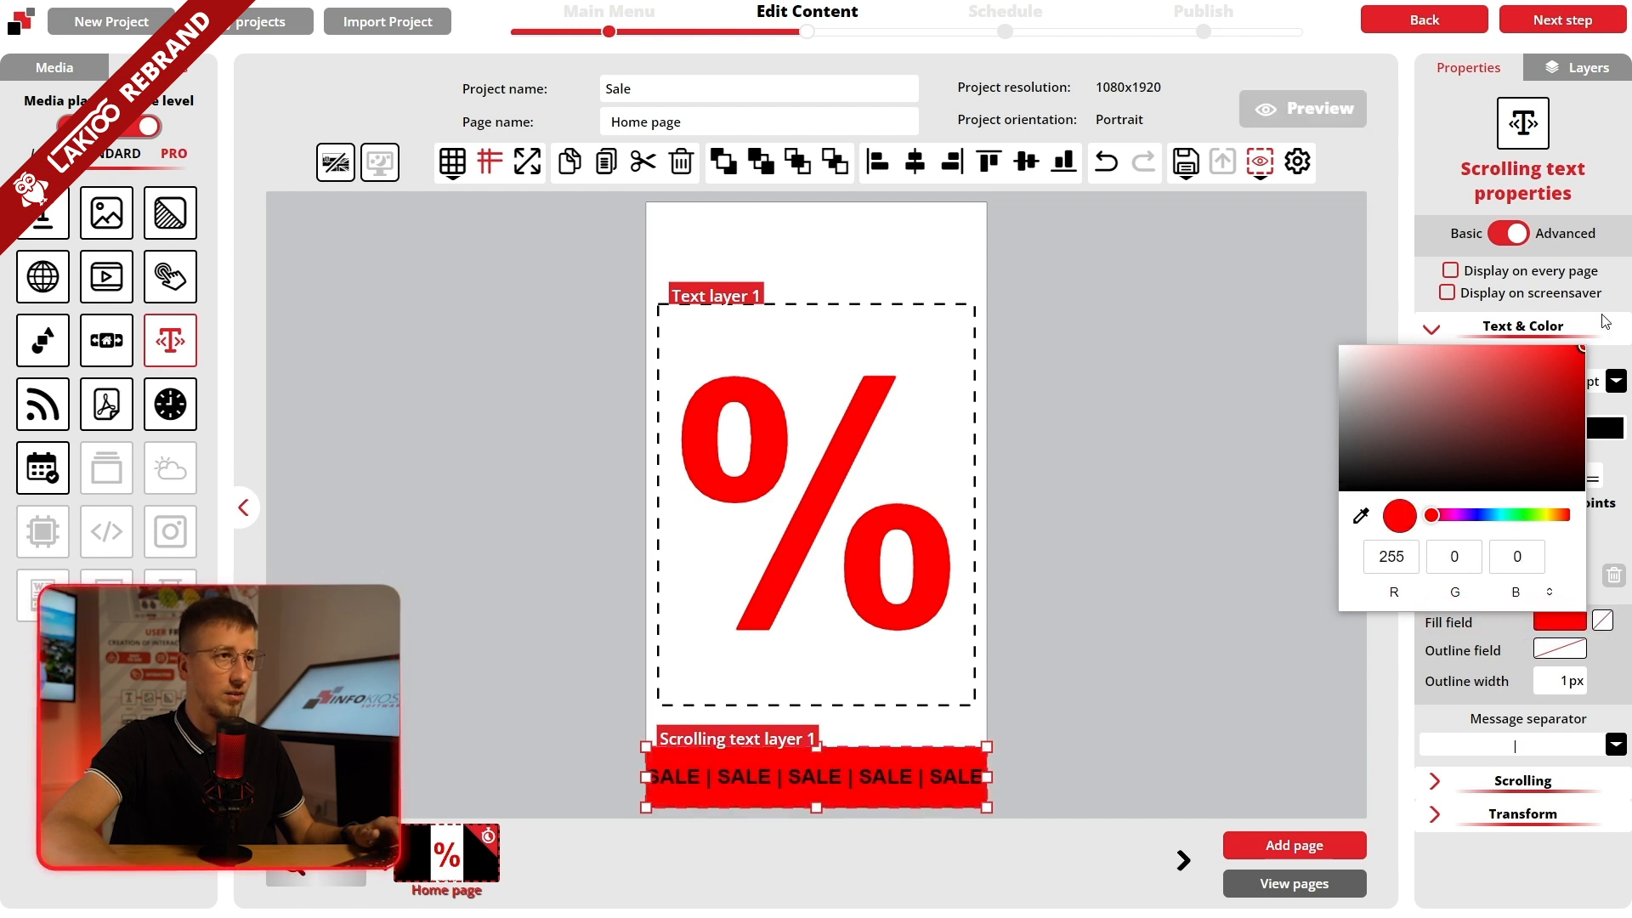
# Step: Change the scrolling direction of the SALE text layer to Vertical
pyautogui.click(1458, 782)
pyautogui.scroll(-1, 1438, 787)
pyautogui.click(1484, 771)
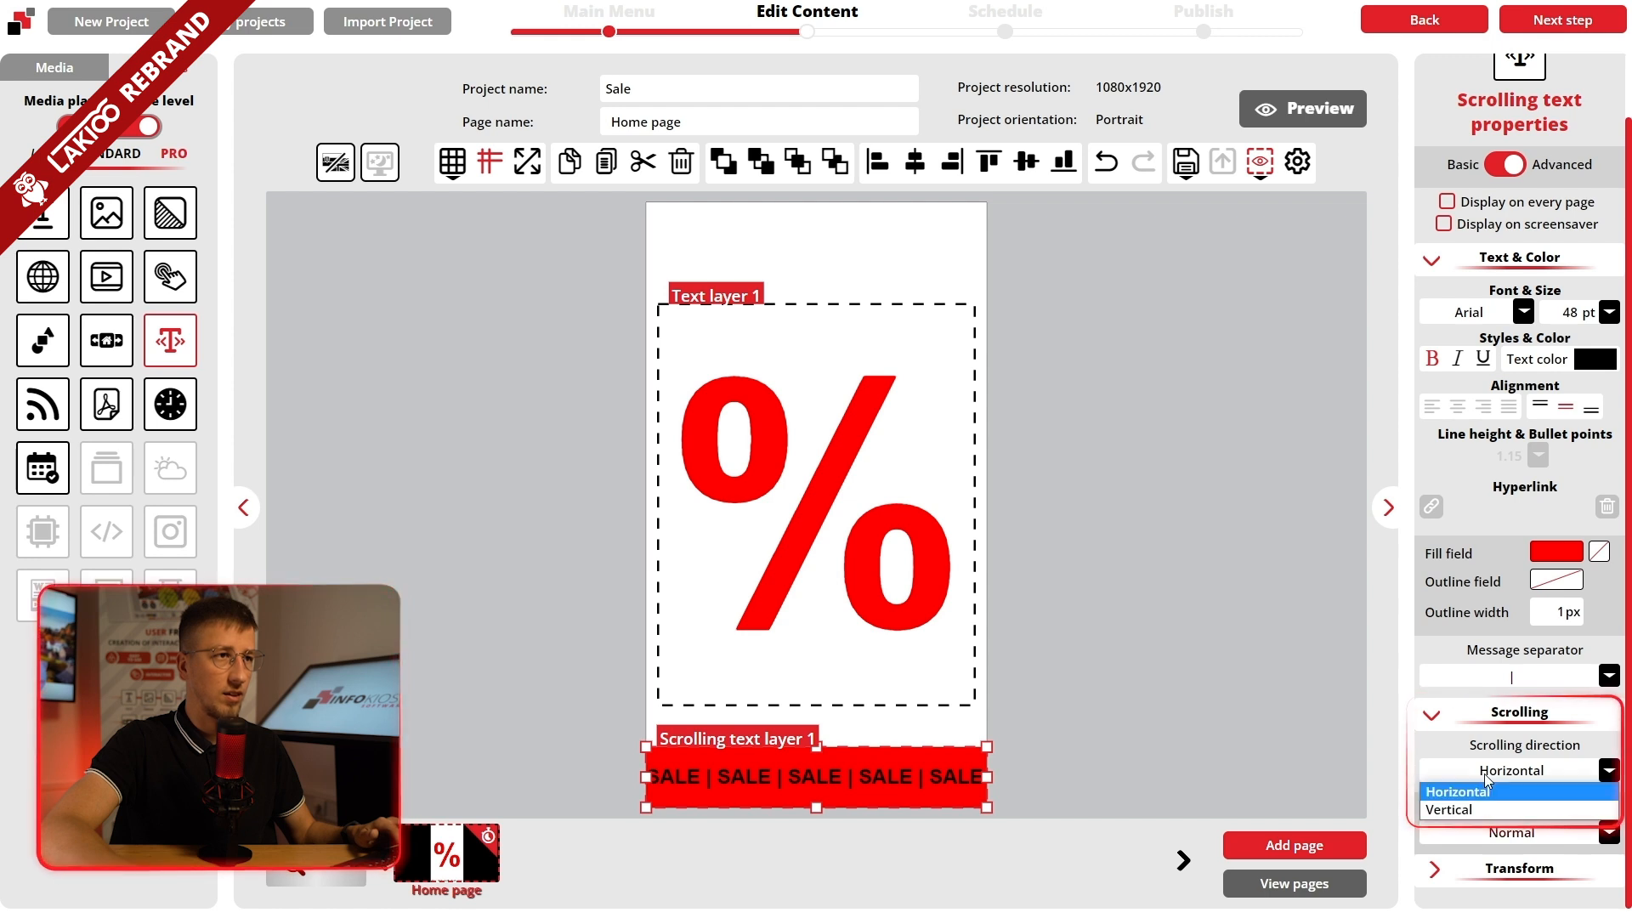
pyautogui.click(1466, 806)
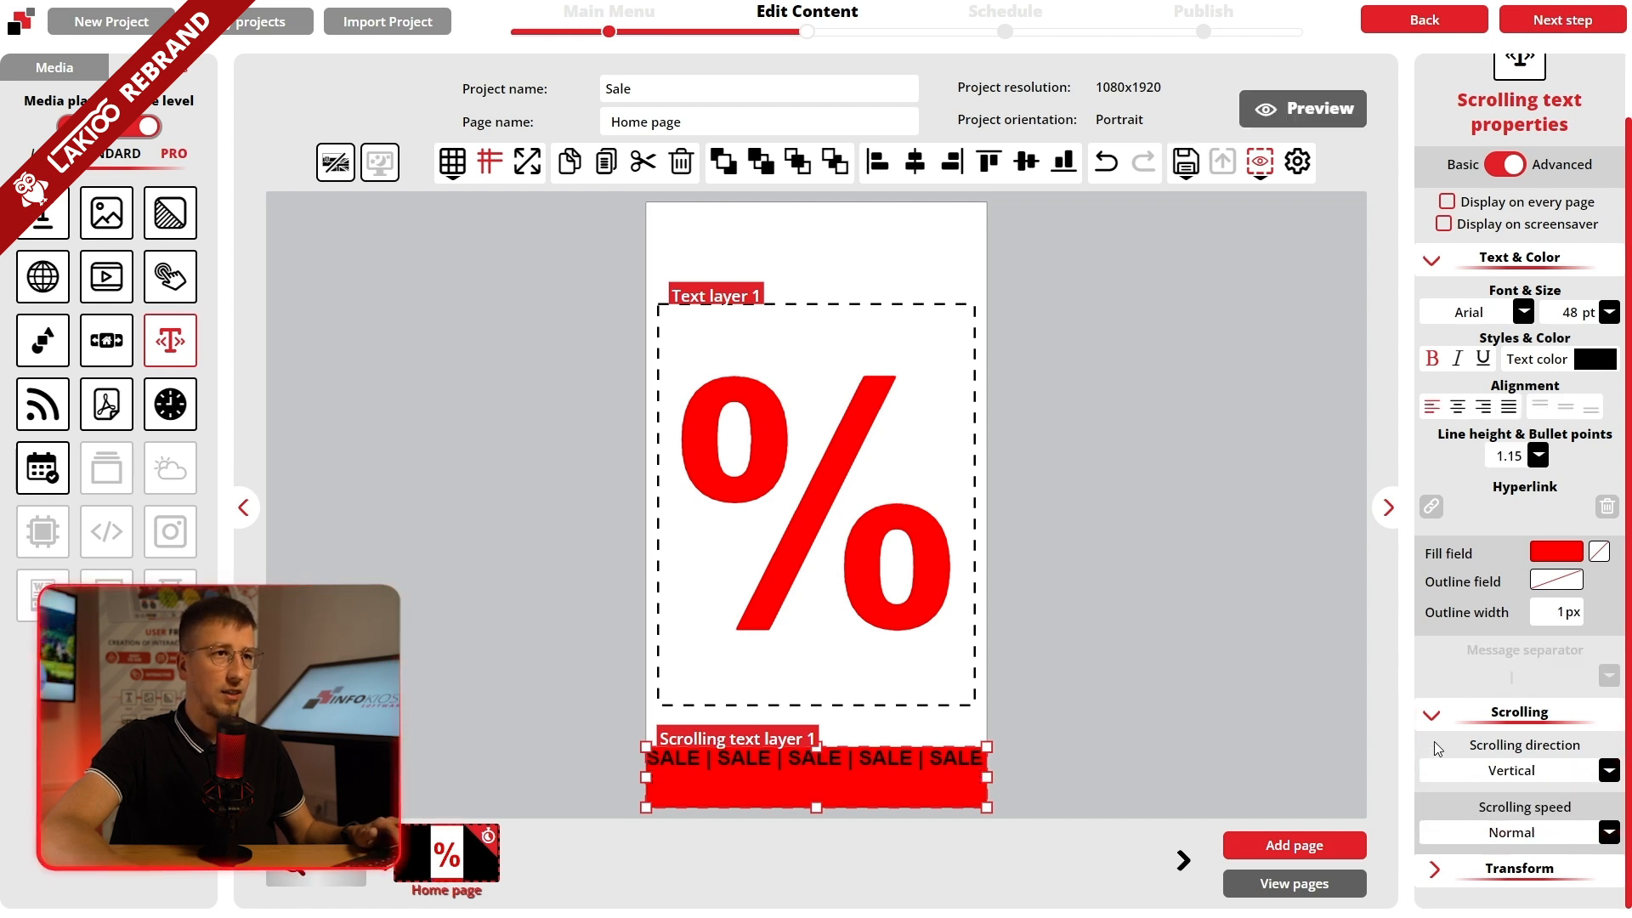
pyautogui.click(1429, 715)
# Step: Set the scrolling text layer's height to 90 px
pyautogui.click(1442, 824)
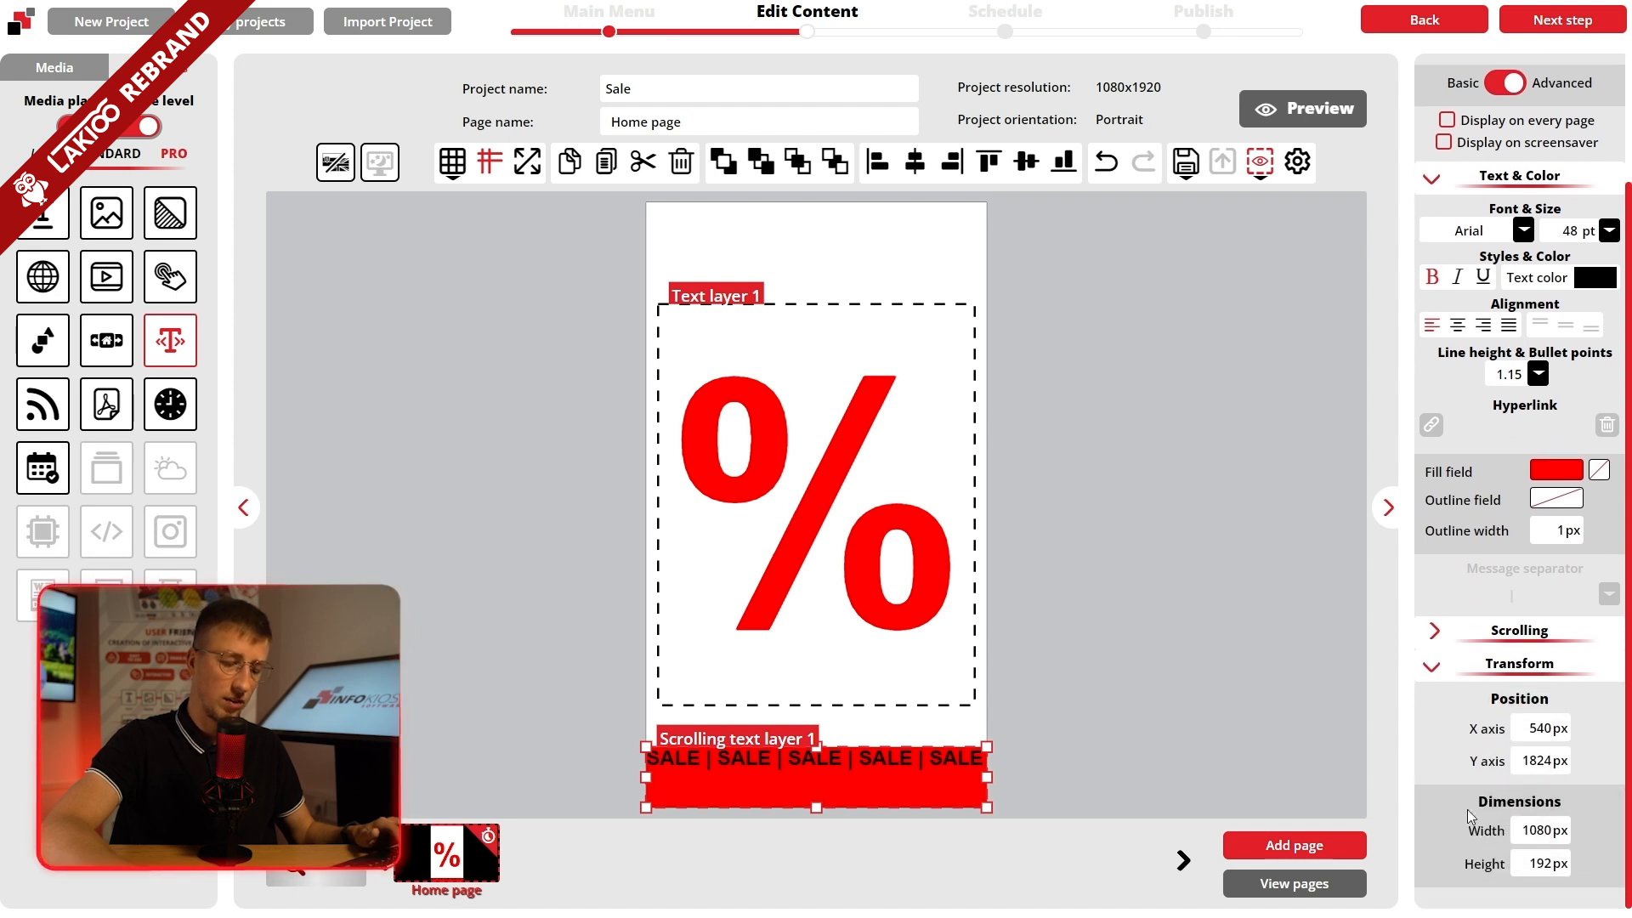
pyautogui.doubleClick(1530, 862)
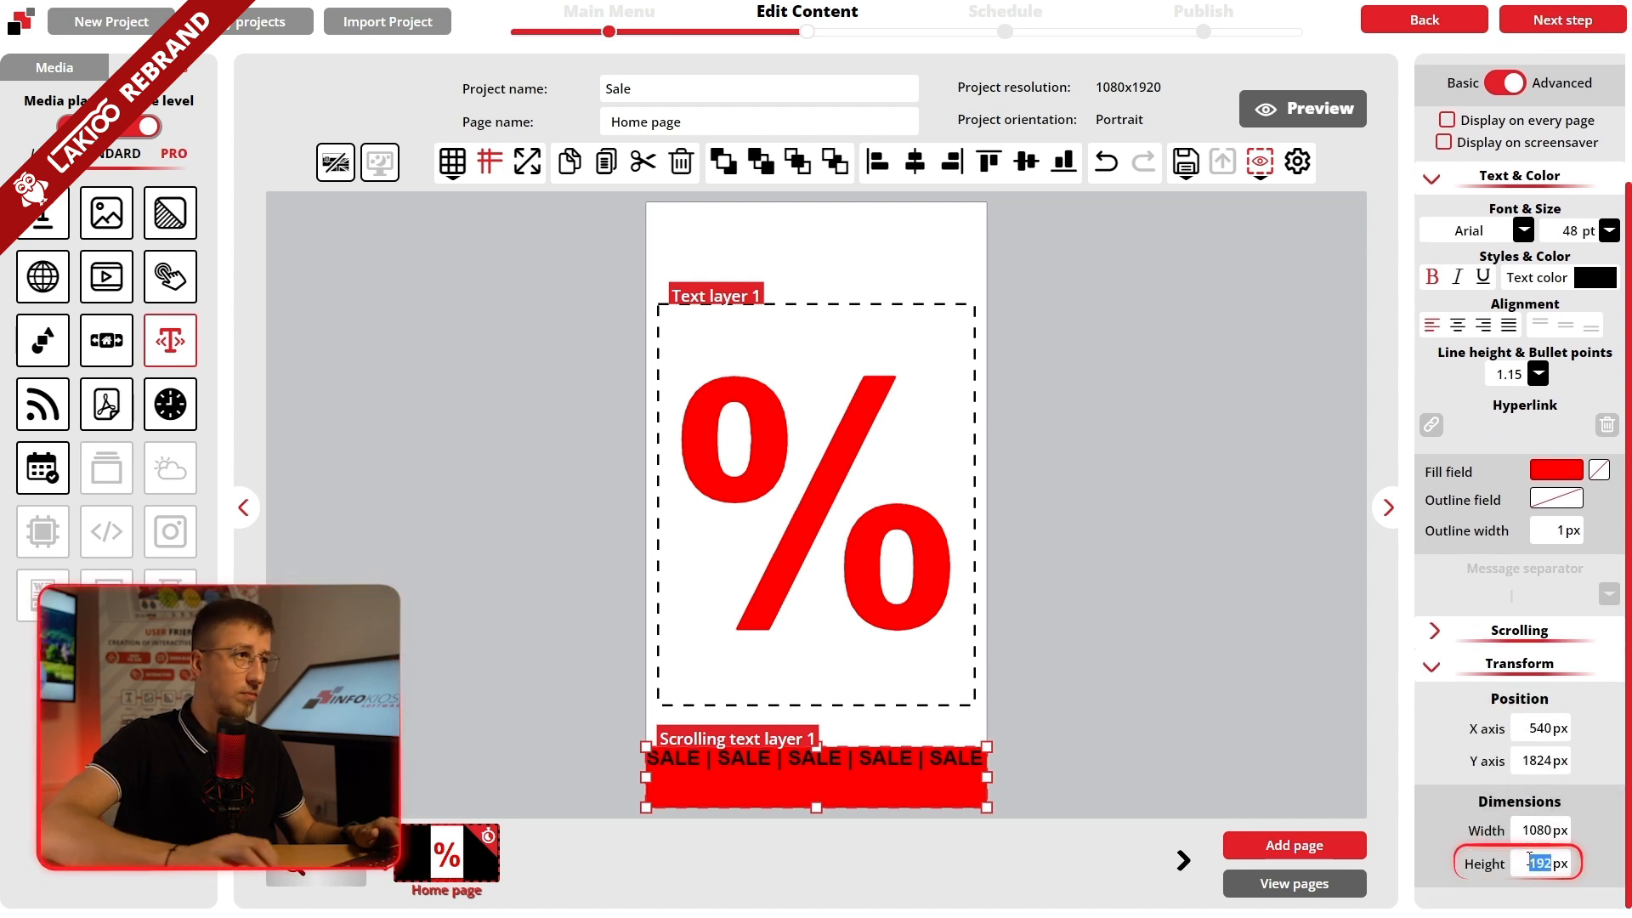
pyautogui.write('90')
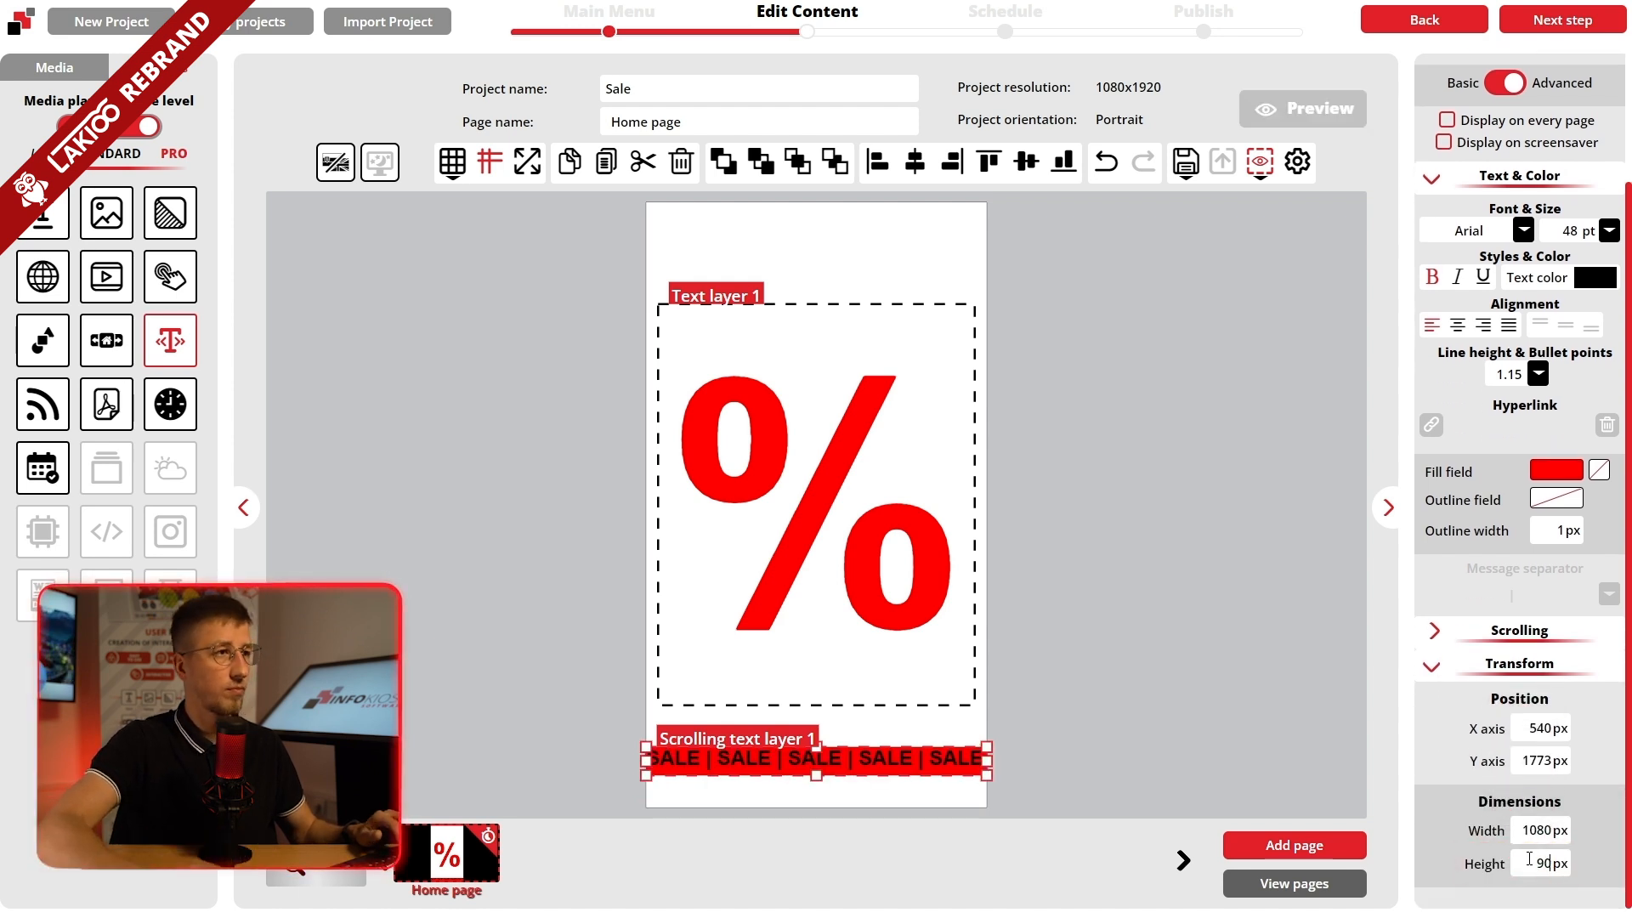
pyautogui.click(1077, 720)
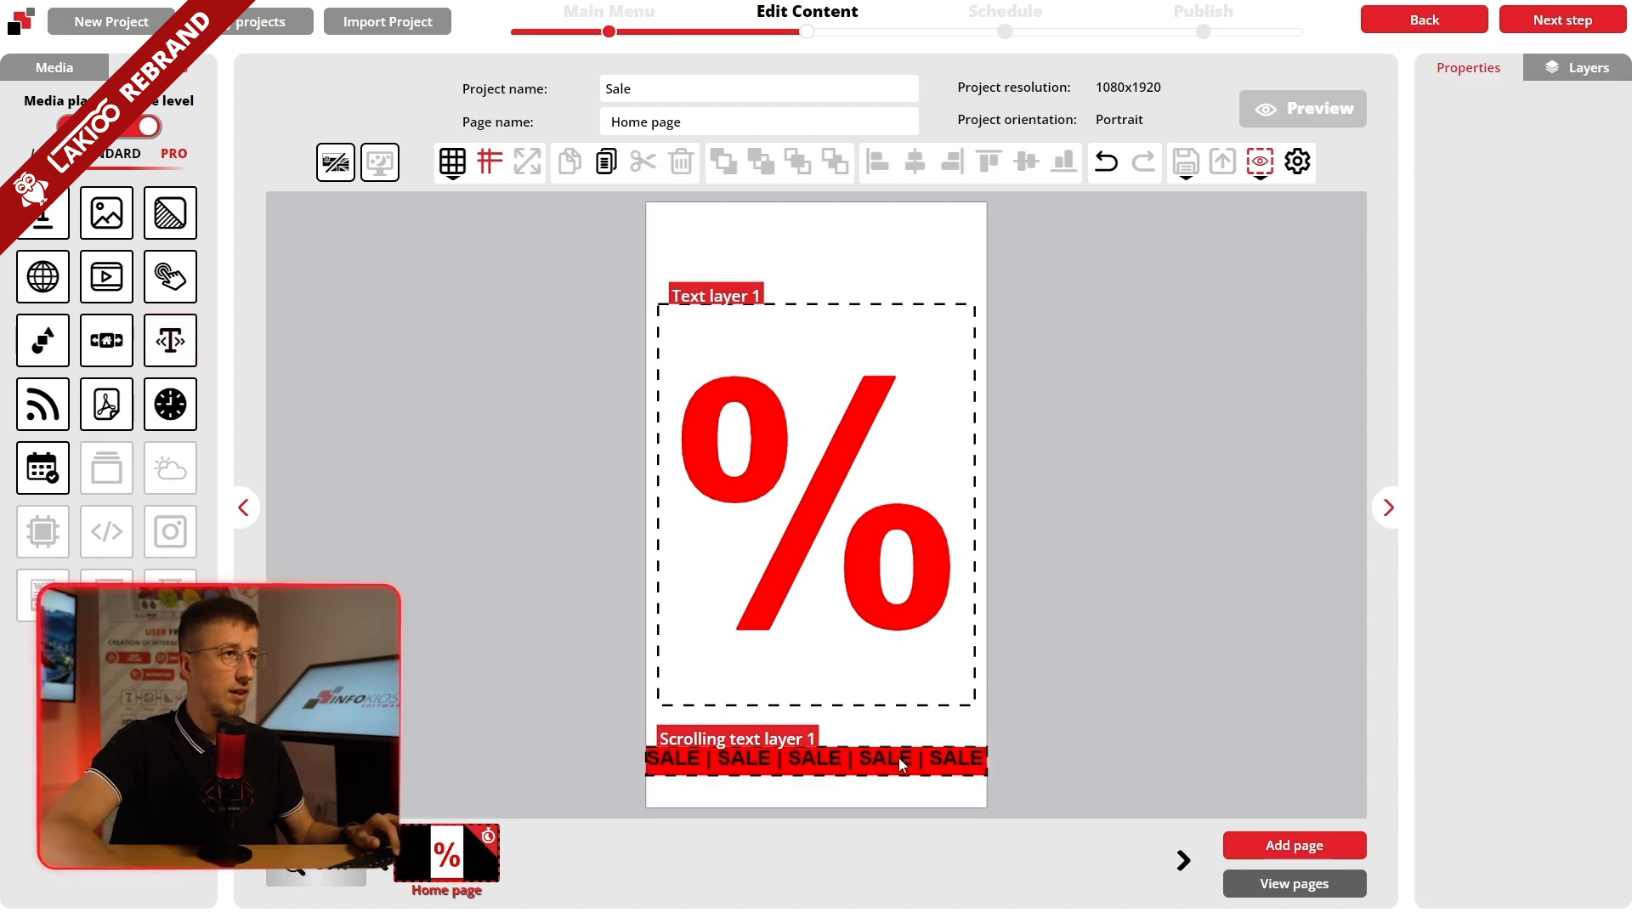
# Step: Move the SALE scrolling text to the page's lower edge and place a copy of it along the upper edge
pyautogui.click(853, 766)
pyautogui.moveTo(853, 766); pyautogui.dragTo(855, 804)
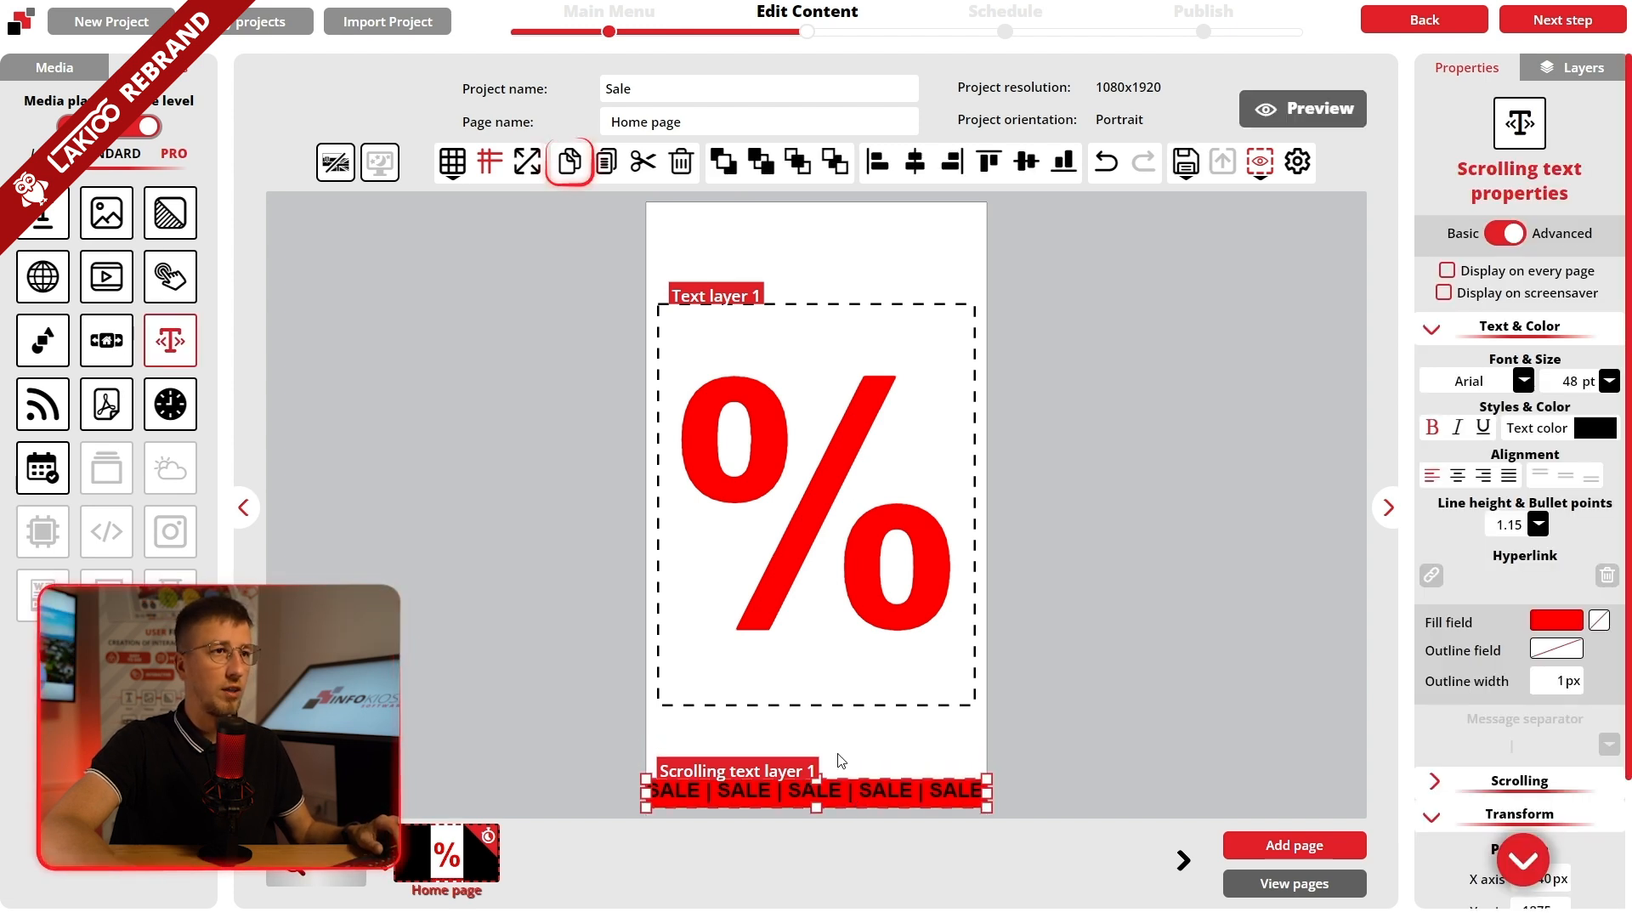
pyautogui.click(606, 161)
pyautogui.moveTo(918, 820); pyautogui.dragTo(837, 202)
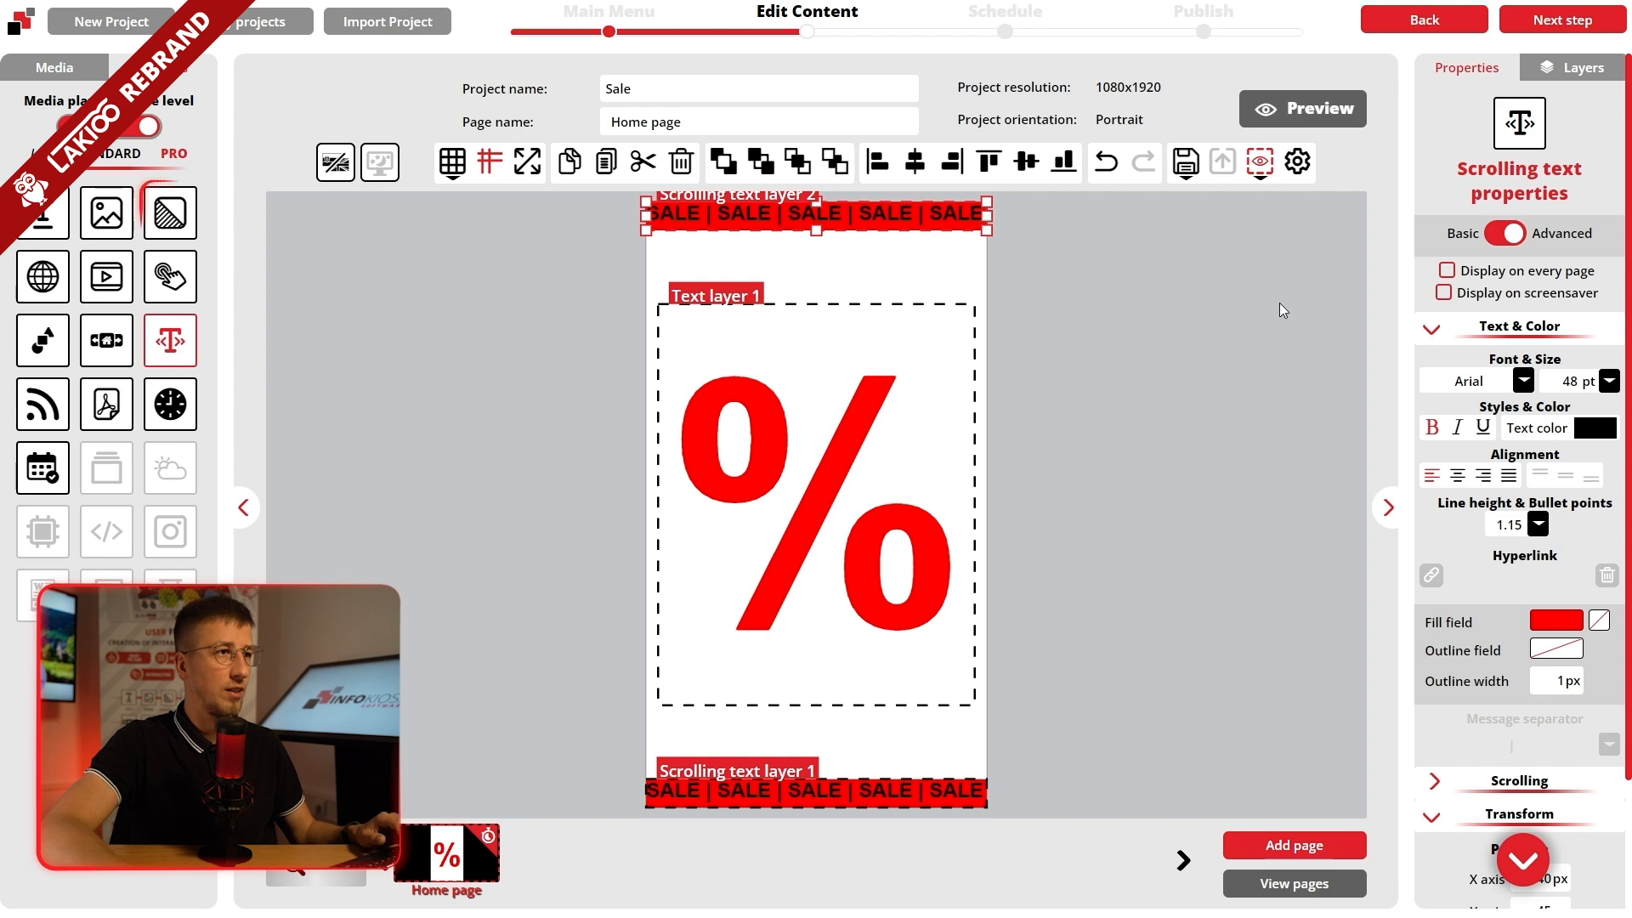
# Step: Give the page a grey radial gradient background with a light centre and preview the project
pyautogui.click(176, 230)
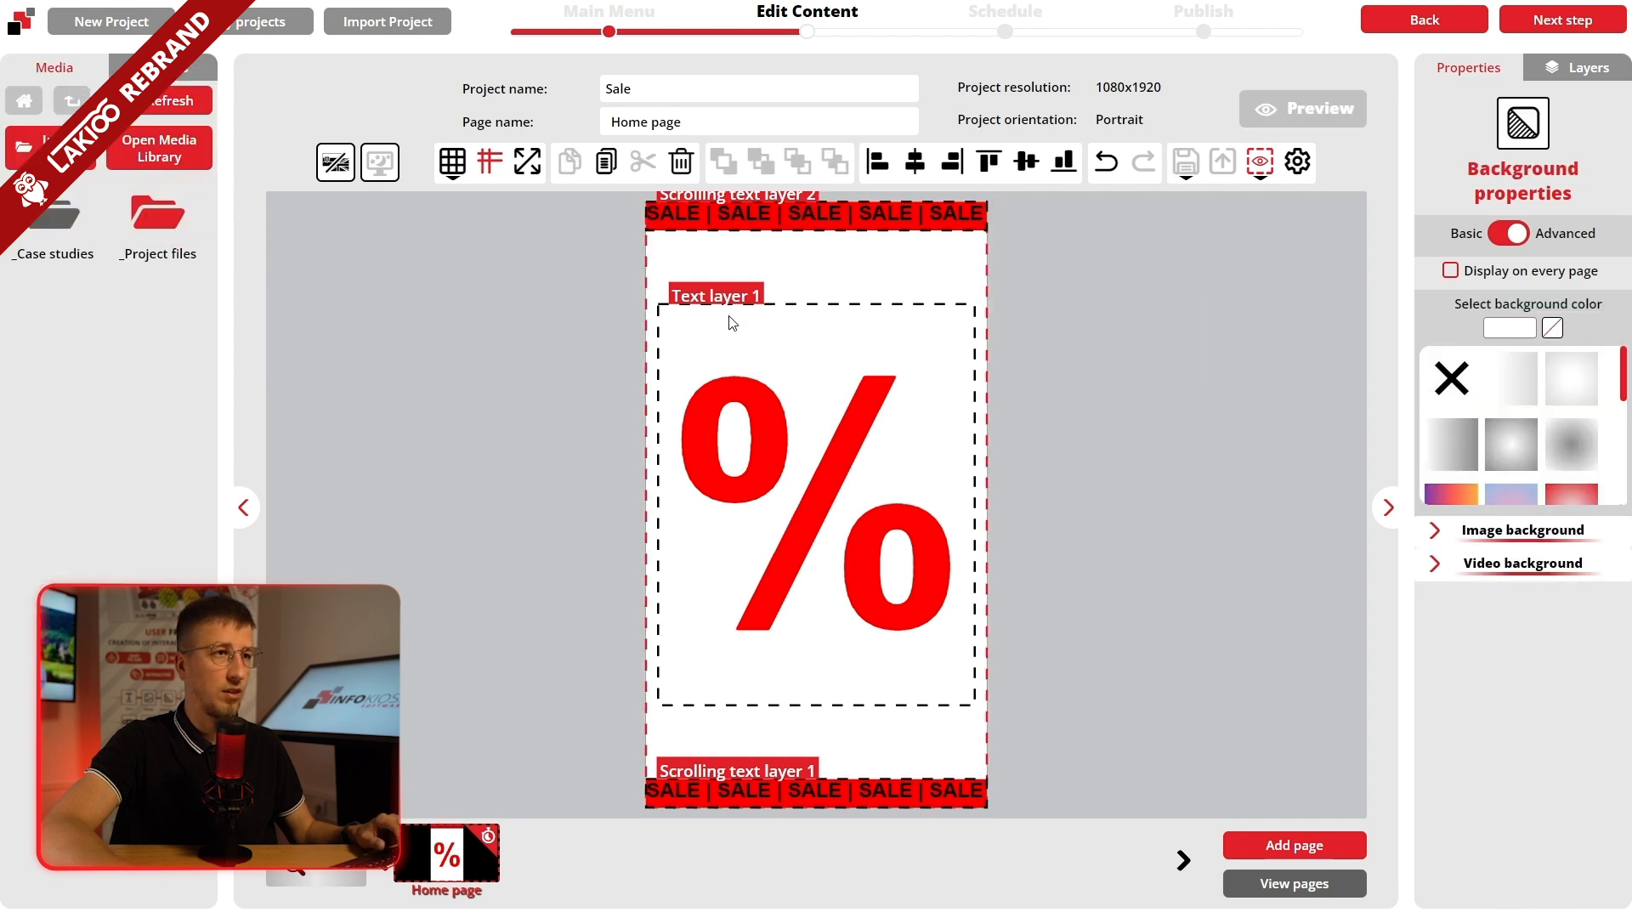
pyautogui.click(1514, 461)
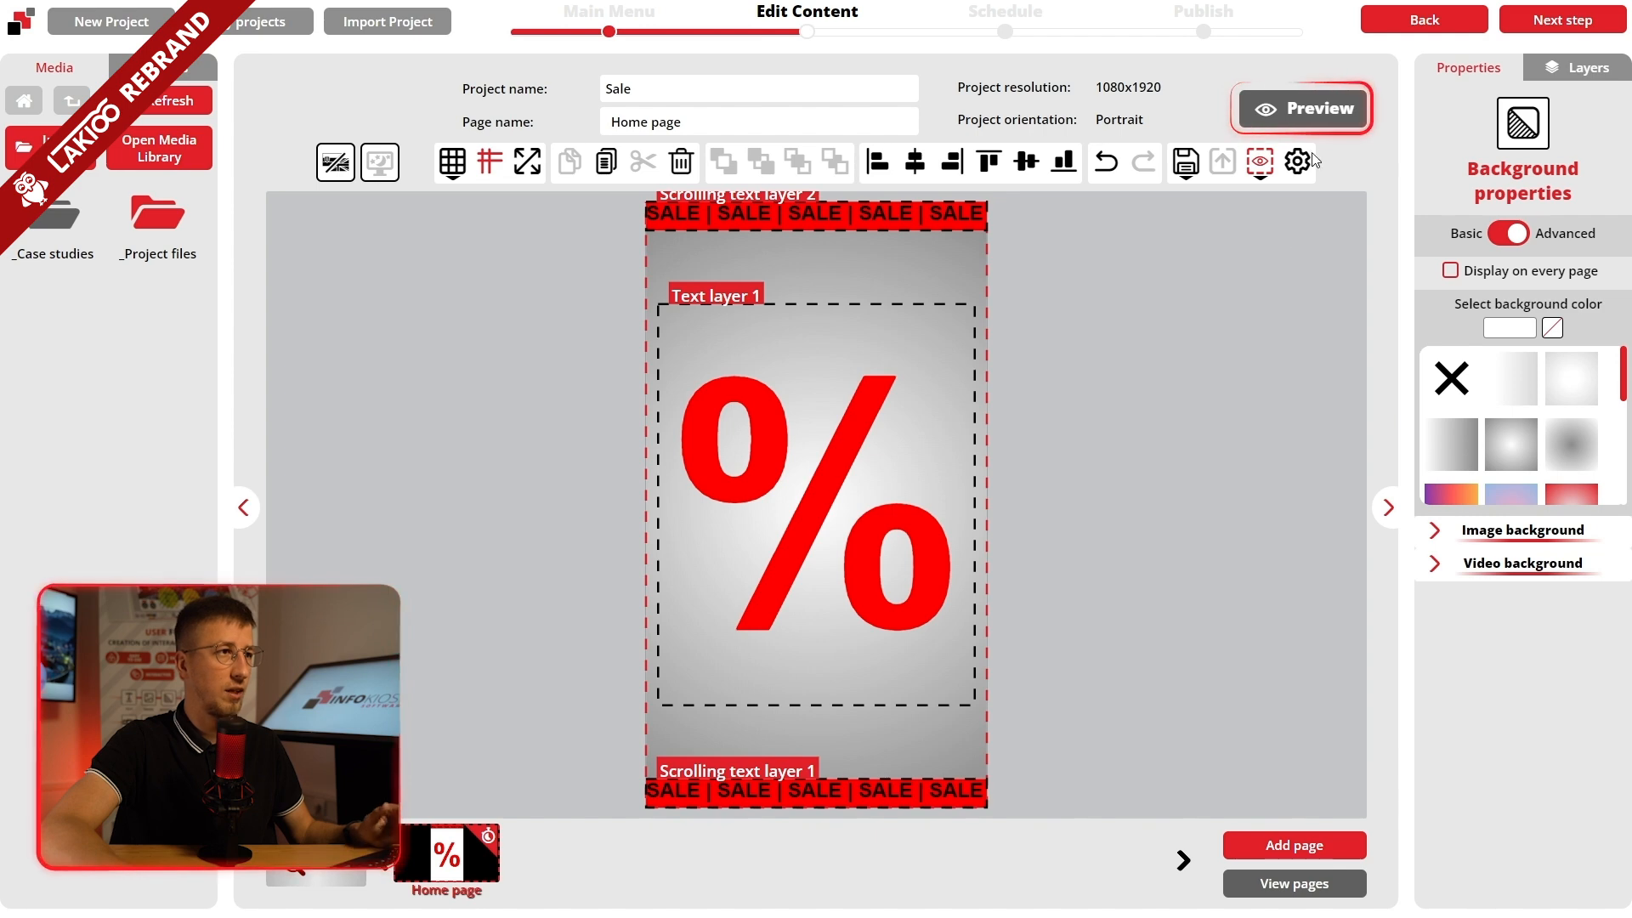
pyautogui.click(1314, 115)
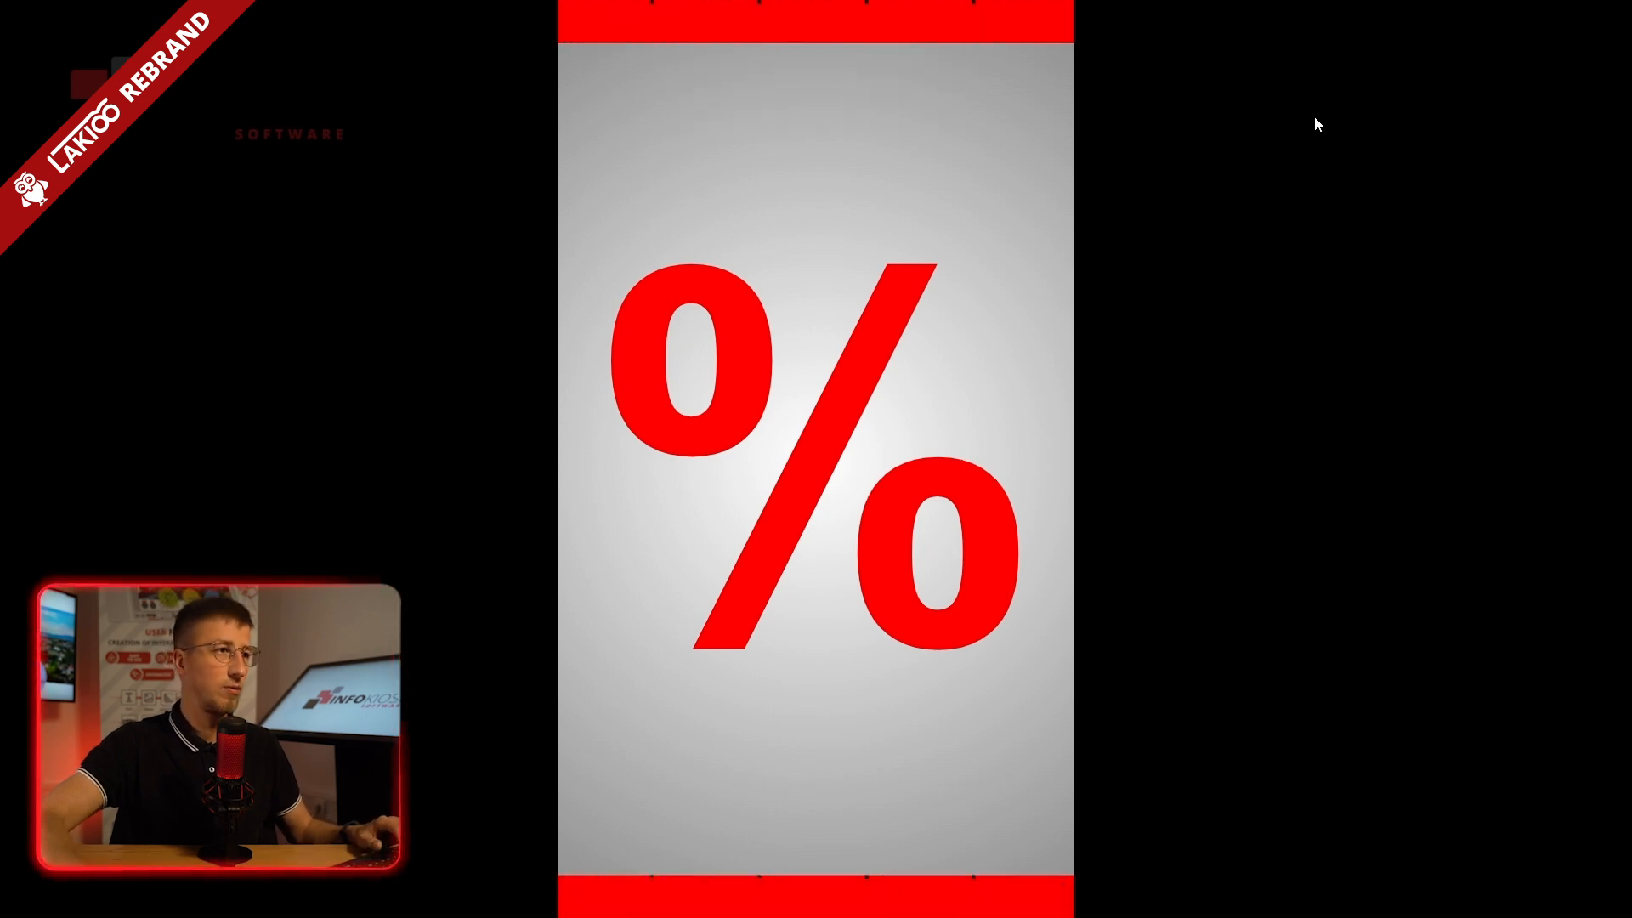
# Step: Close the project preview and delete the large percent sign text layer from the page
pyautogui.press('Escape')
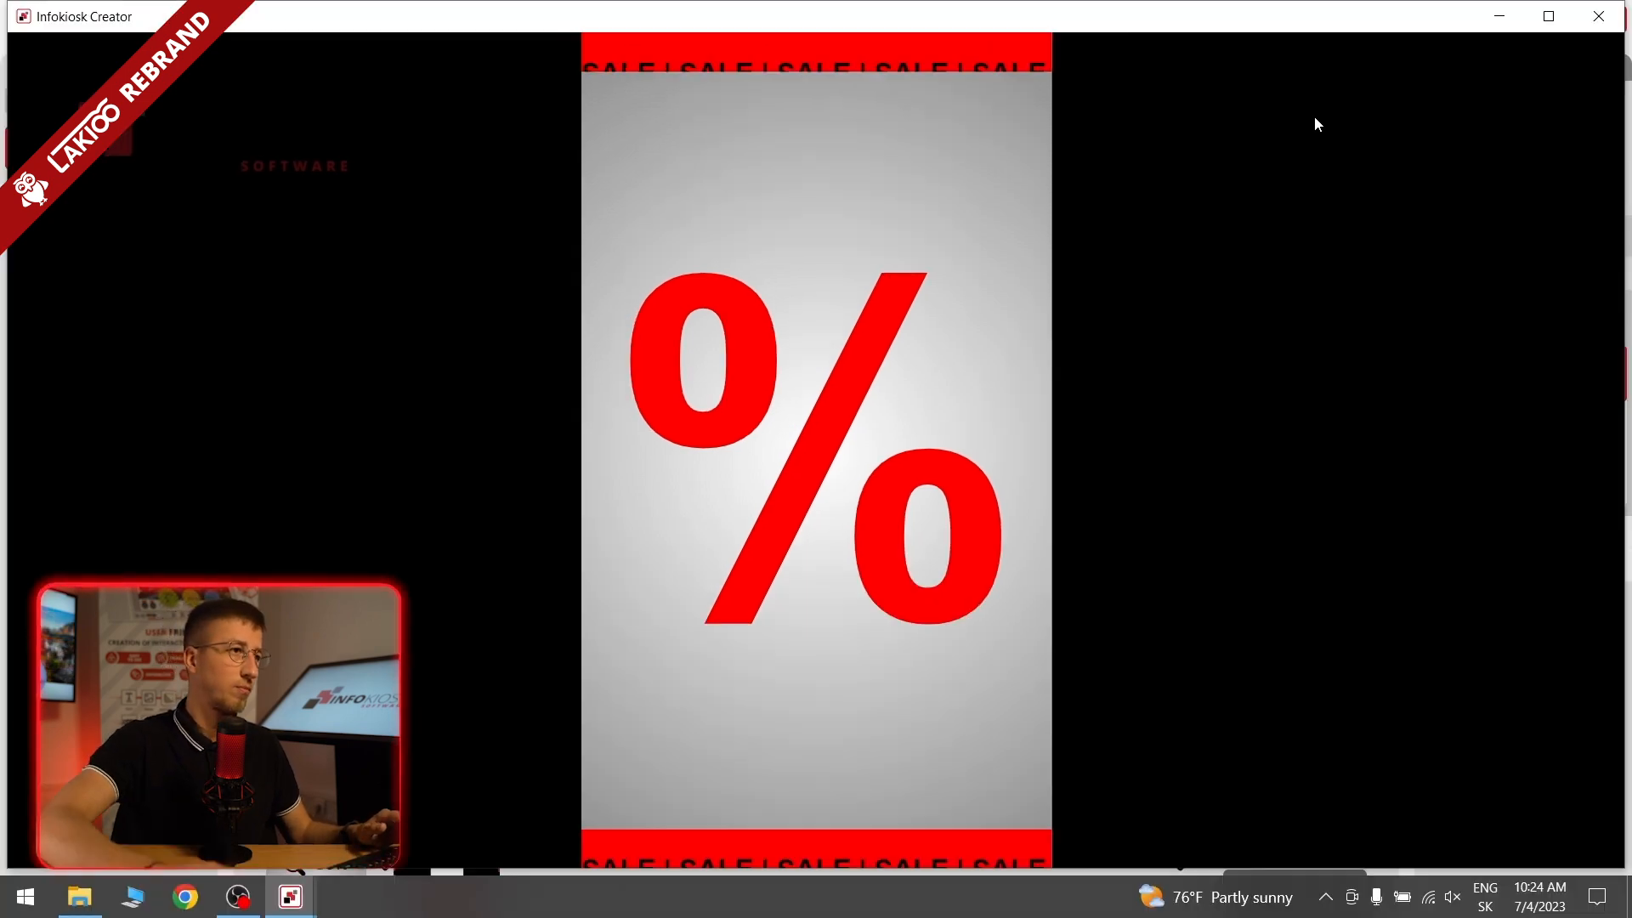
pyautogui.click(1598, 16)
pyautogui.click(743, 526)
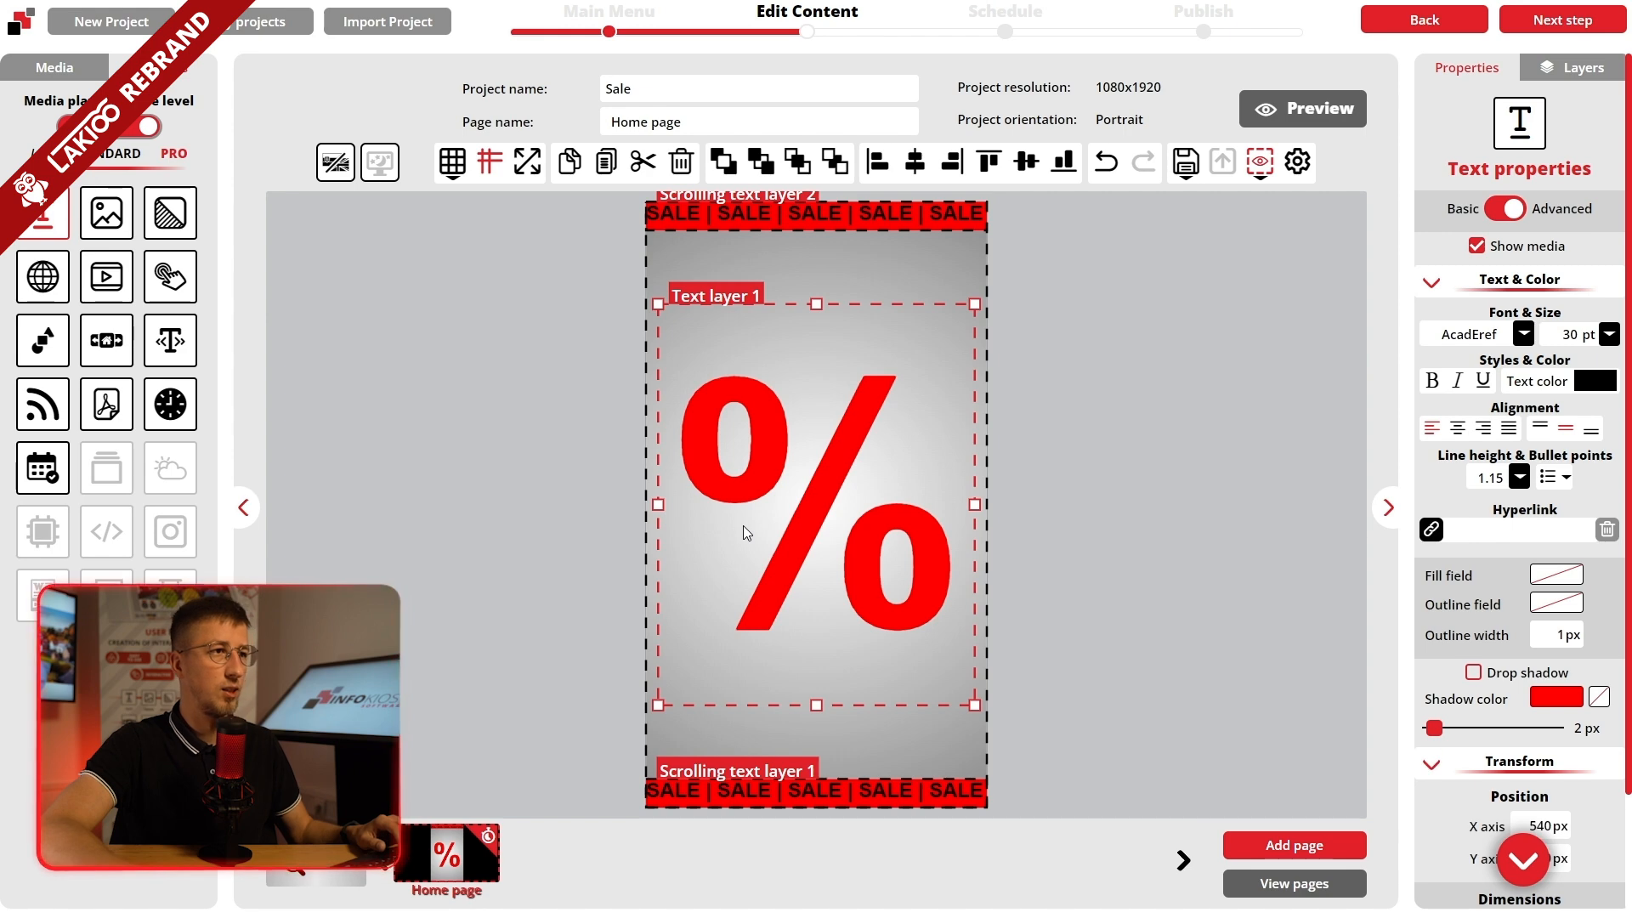
pyautogui.press('Delete')
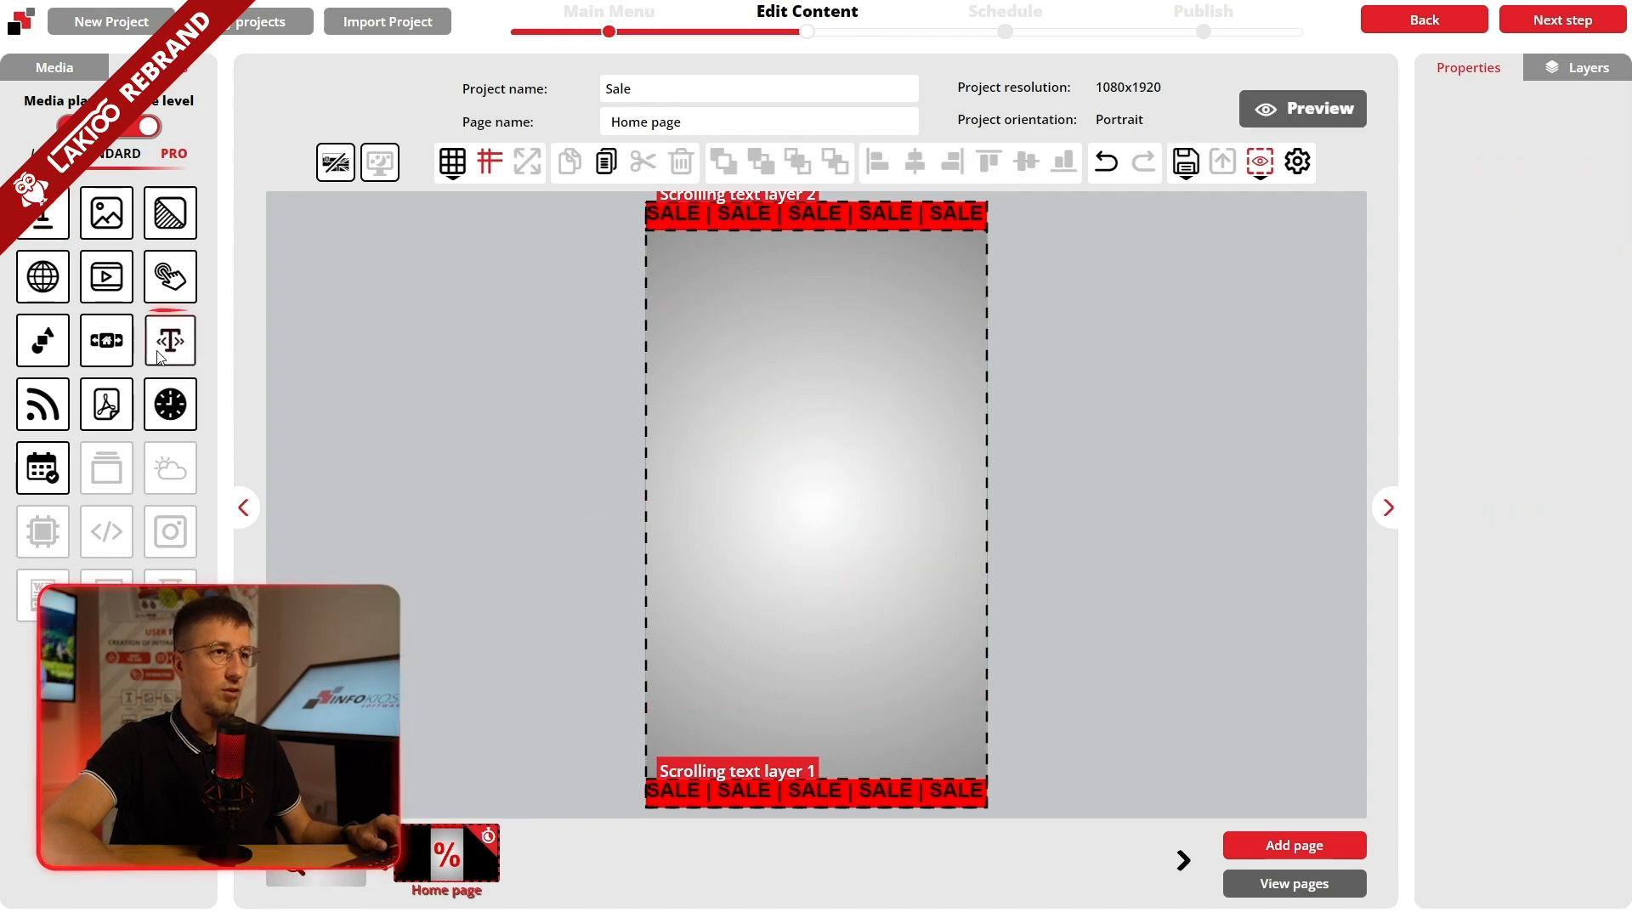
# Step: Add a scrolling text layer that fills most of the page between the SALE banners and enter "%" as its text
pyautogui.moveTo(170, 340); pyautogui.dragTo(740, 256)
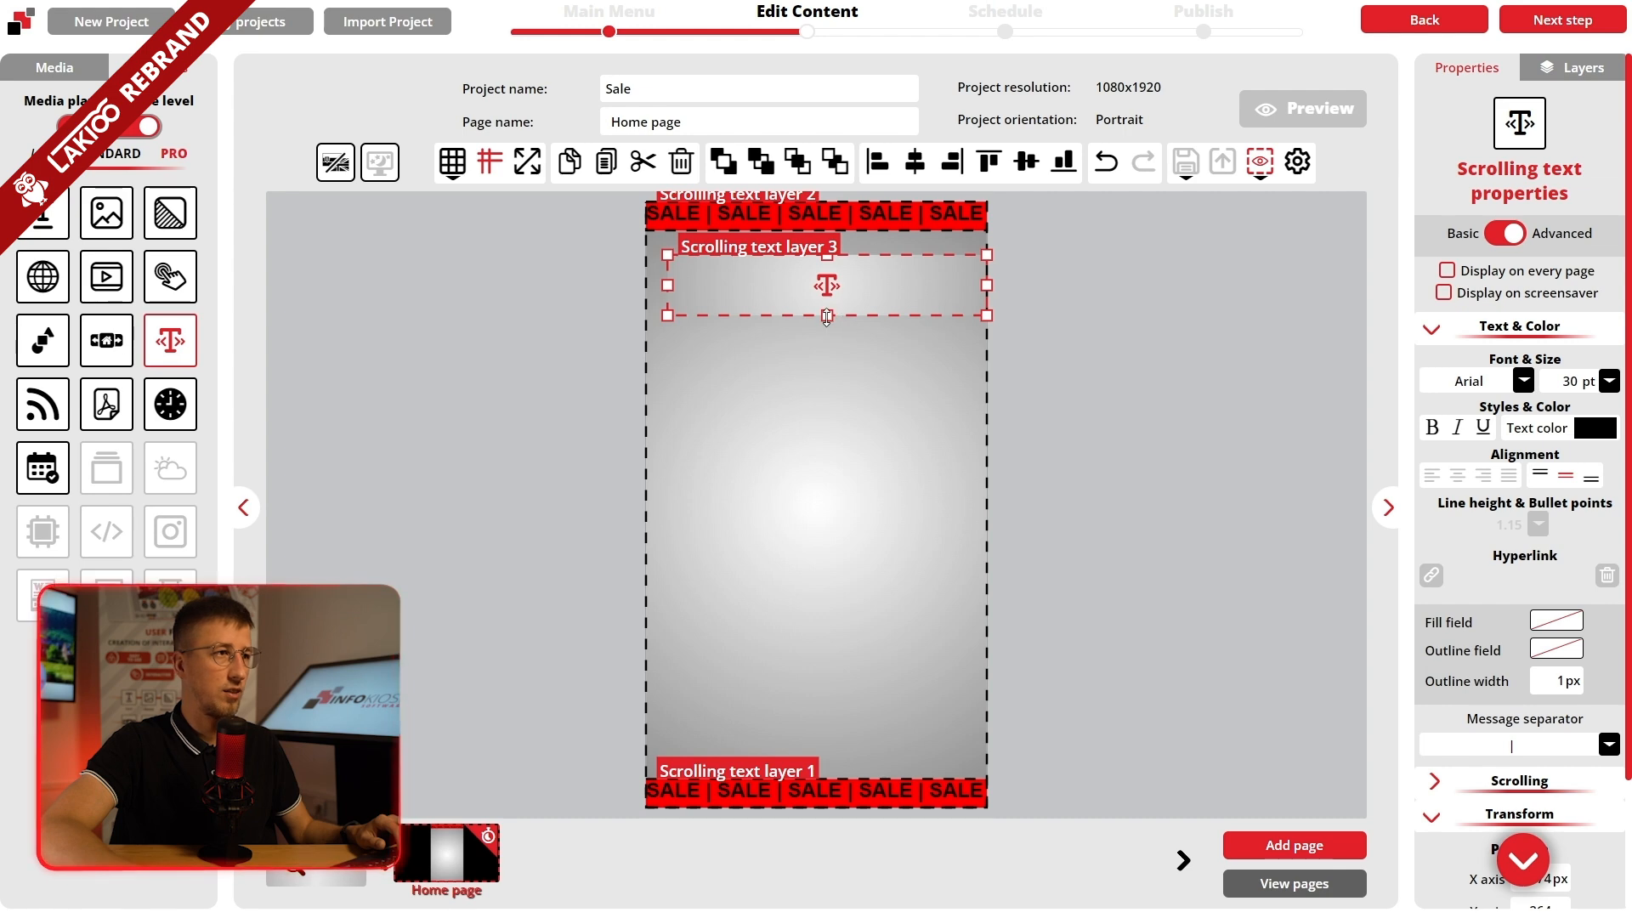
pyautogui.moveTo(827, 317); pyautogui.dragTo(826, 711)
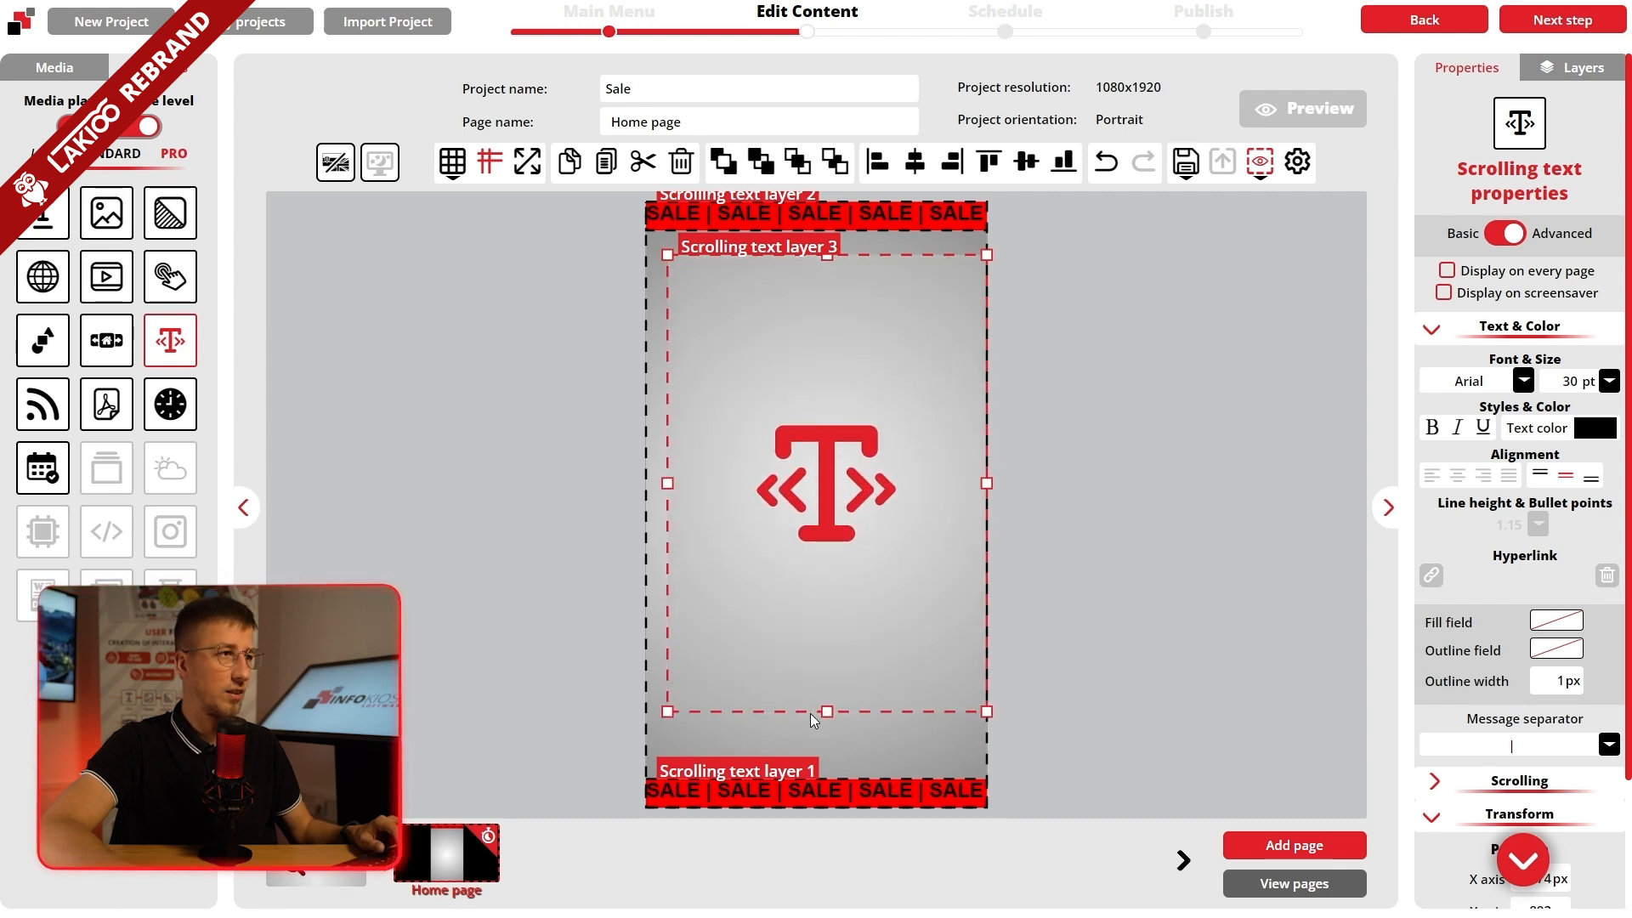
pyautogui.doubleClick(768, 450)
pyautogui.write('%')
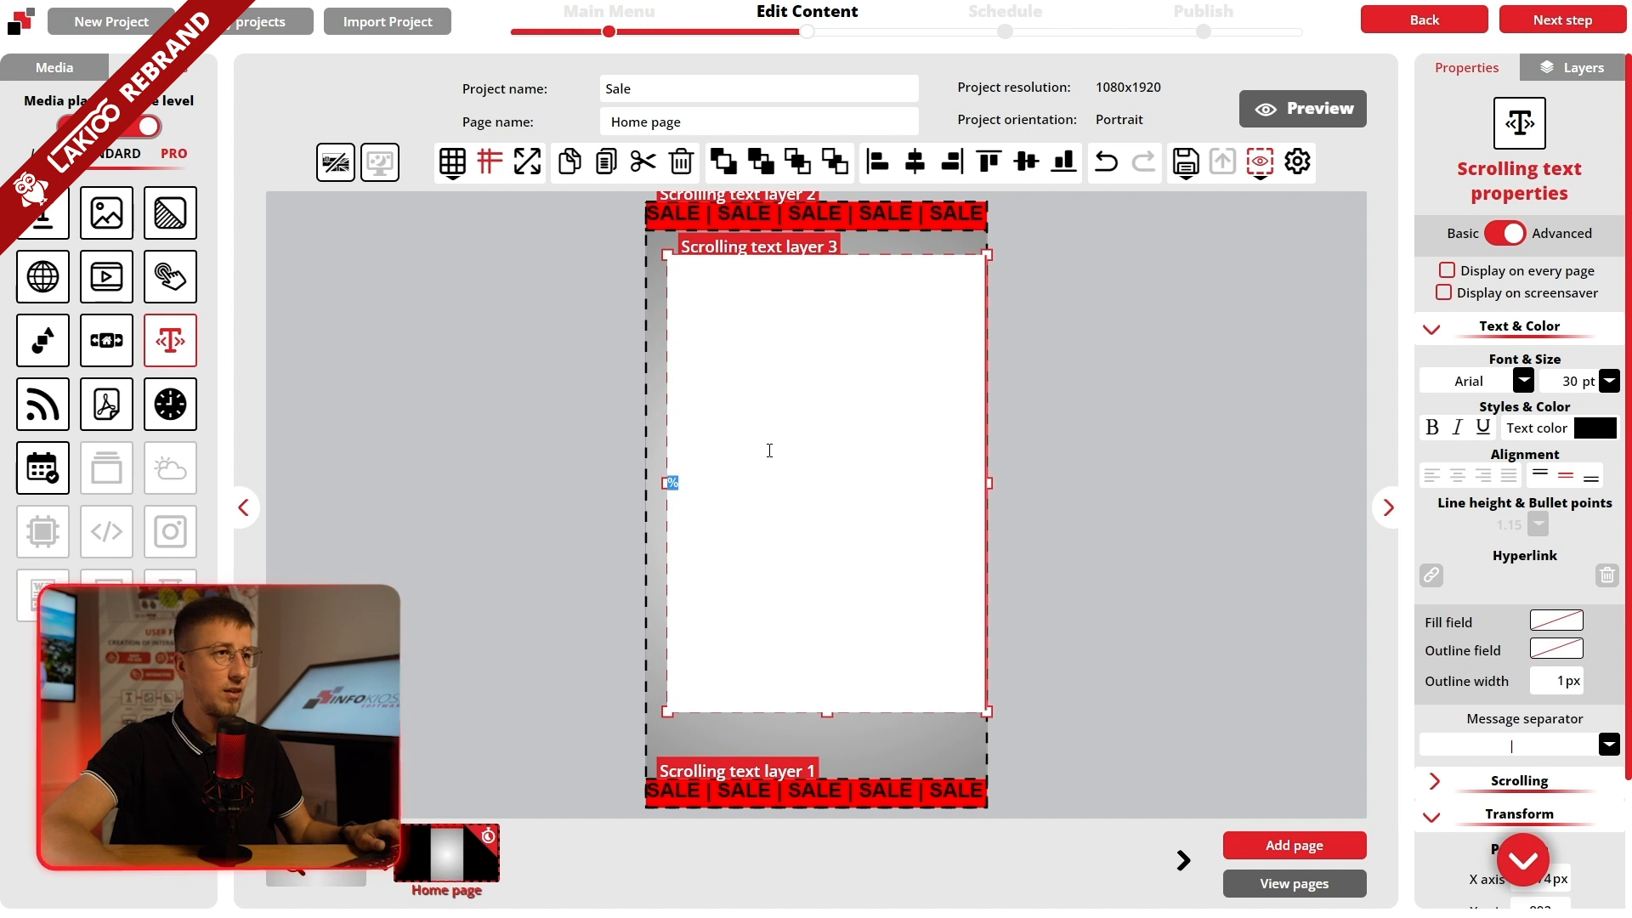
# Step: Format the scrolling percent sign as 800 pt, bold and red (RGB 255, 0, 0)
pyautogui.click(1560, 381)
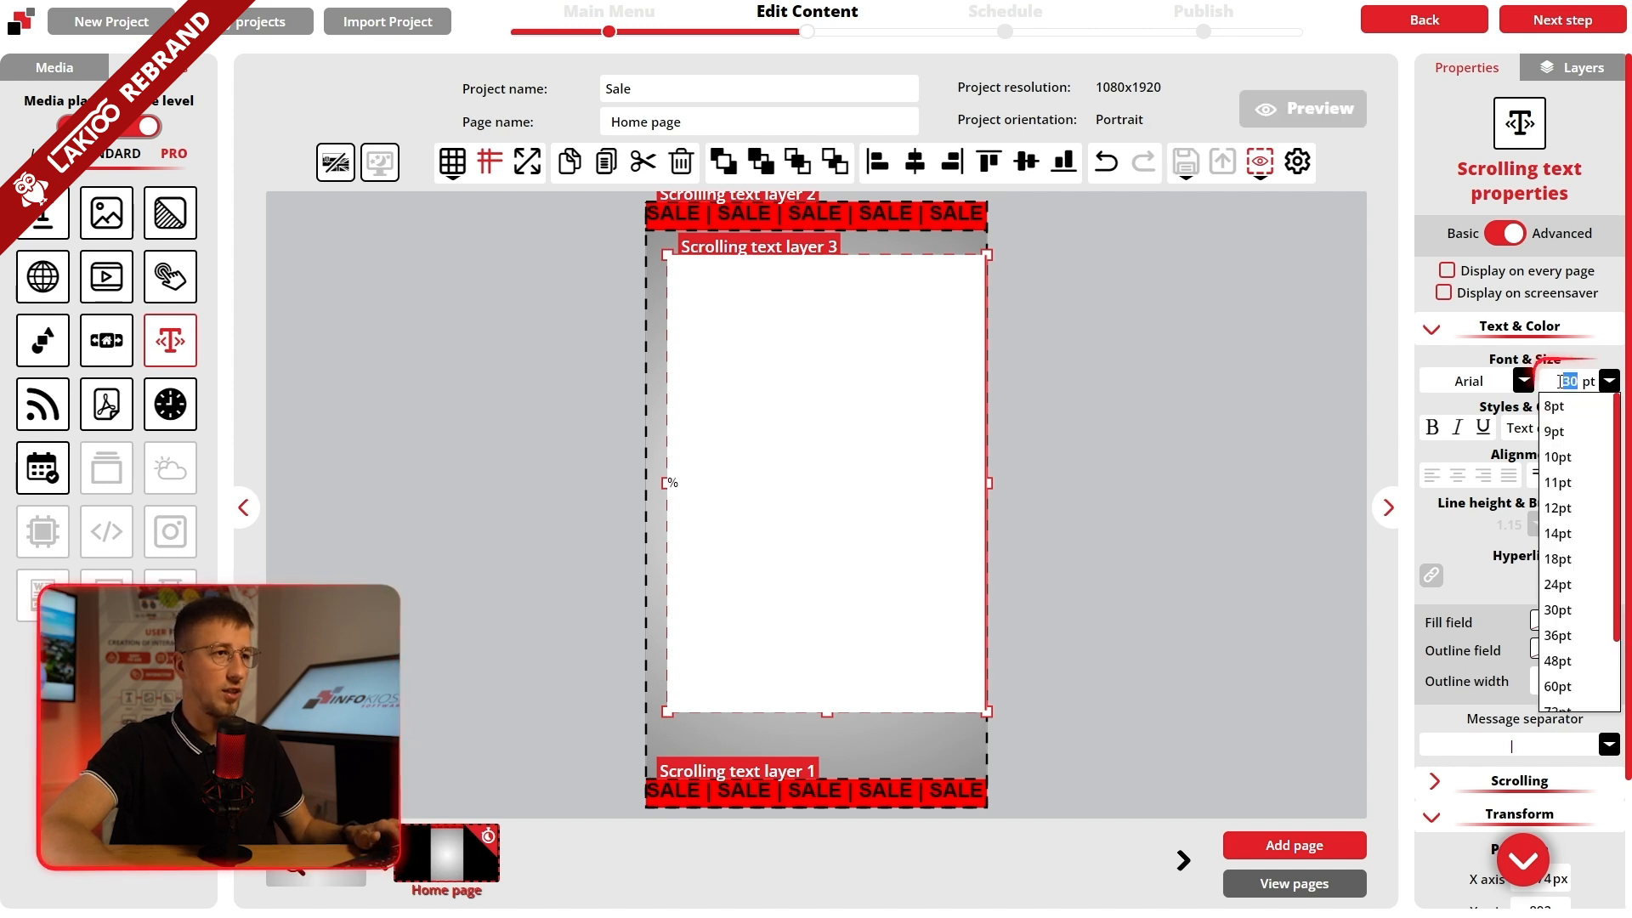
pyautogui.write('800')
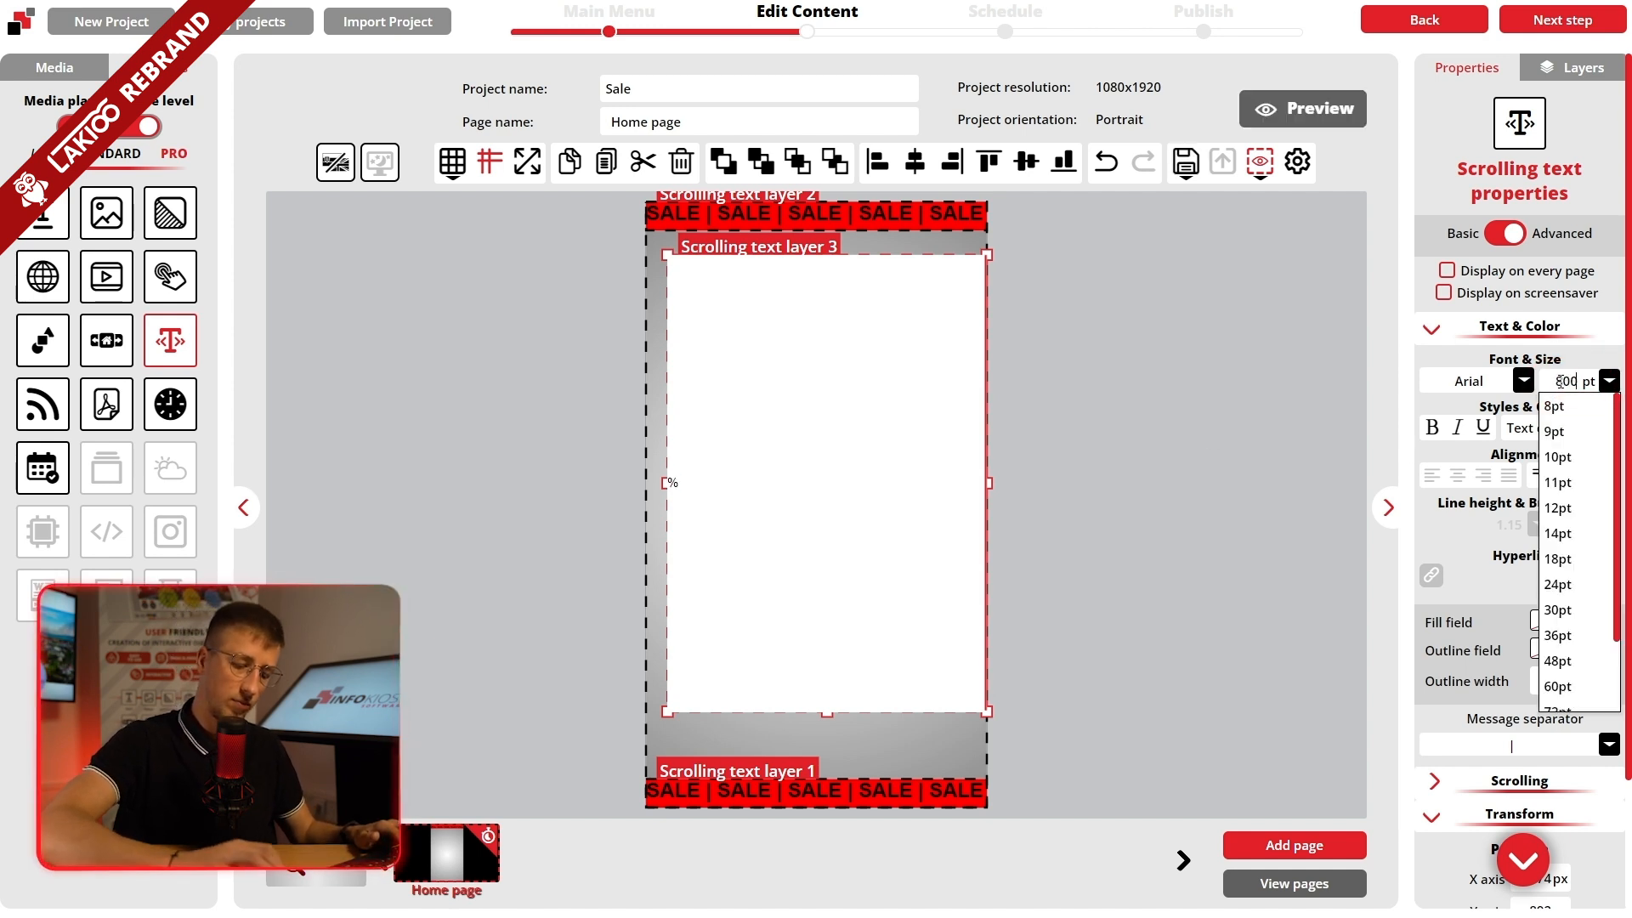
pyautogui.press('Return')
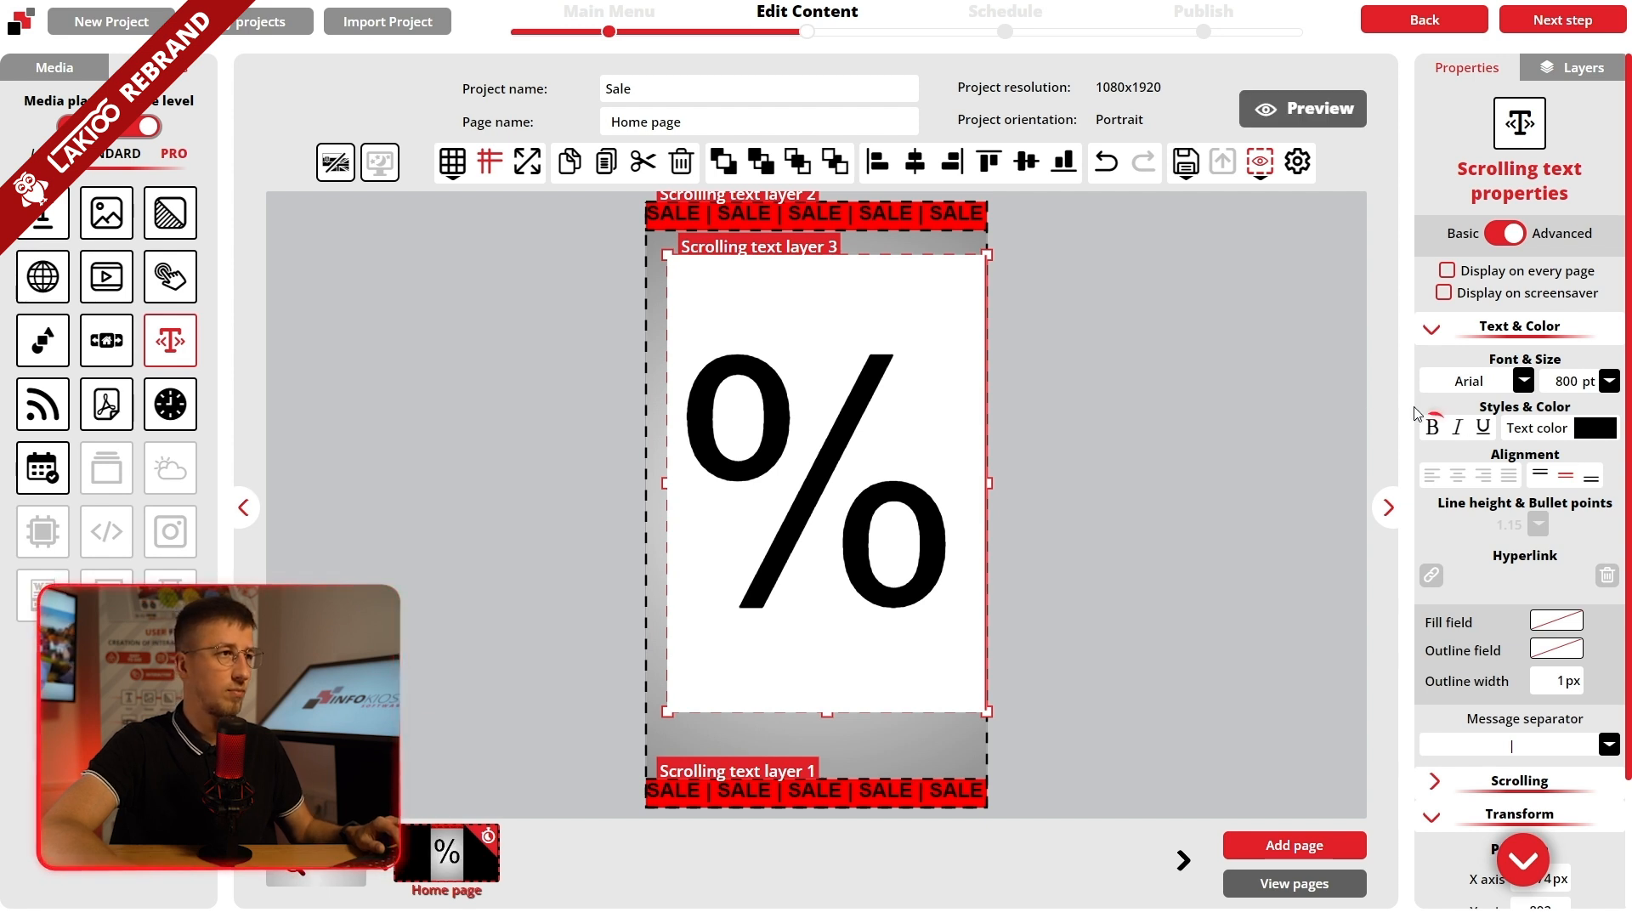
pyautogui.click(1432, 427)
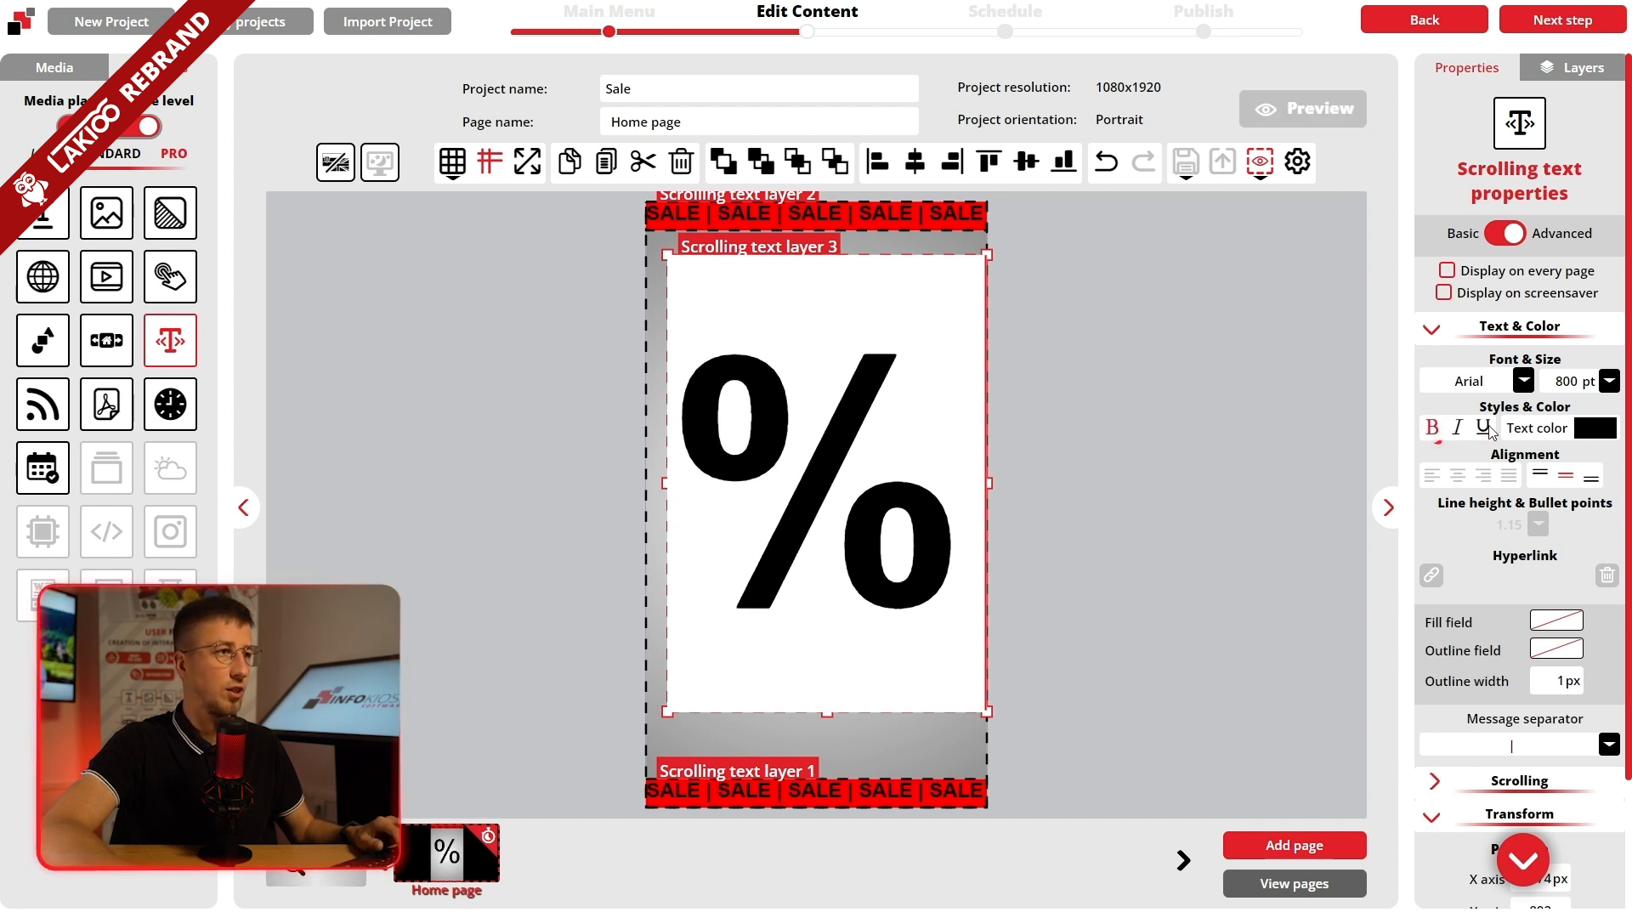
pyautogui.click(1594, 427)
pyautogui.click(1611, 444)
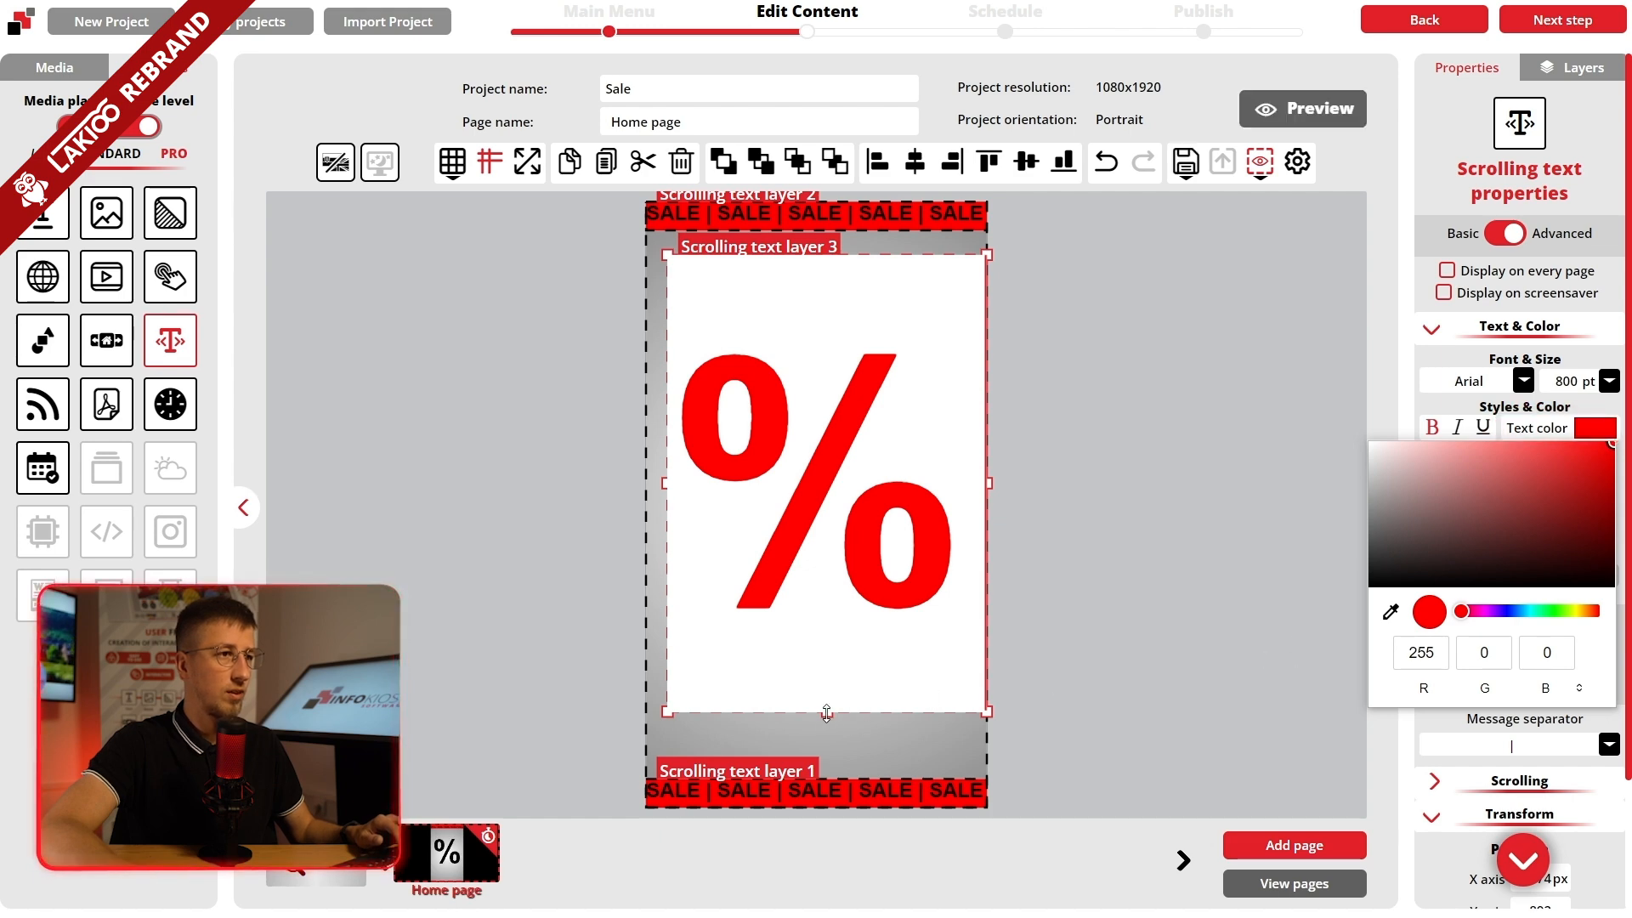
# Step: Make the percent sign's scrolling layer slightly taller and centre it vertically and horizontally on the page
pyautogui.moveTo(826, 712); pyautogui.dragTo(826, 733)
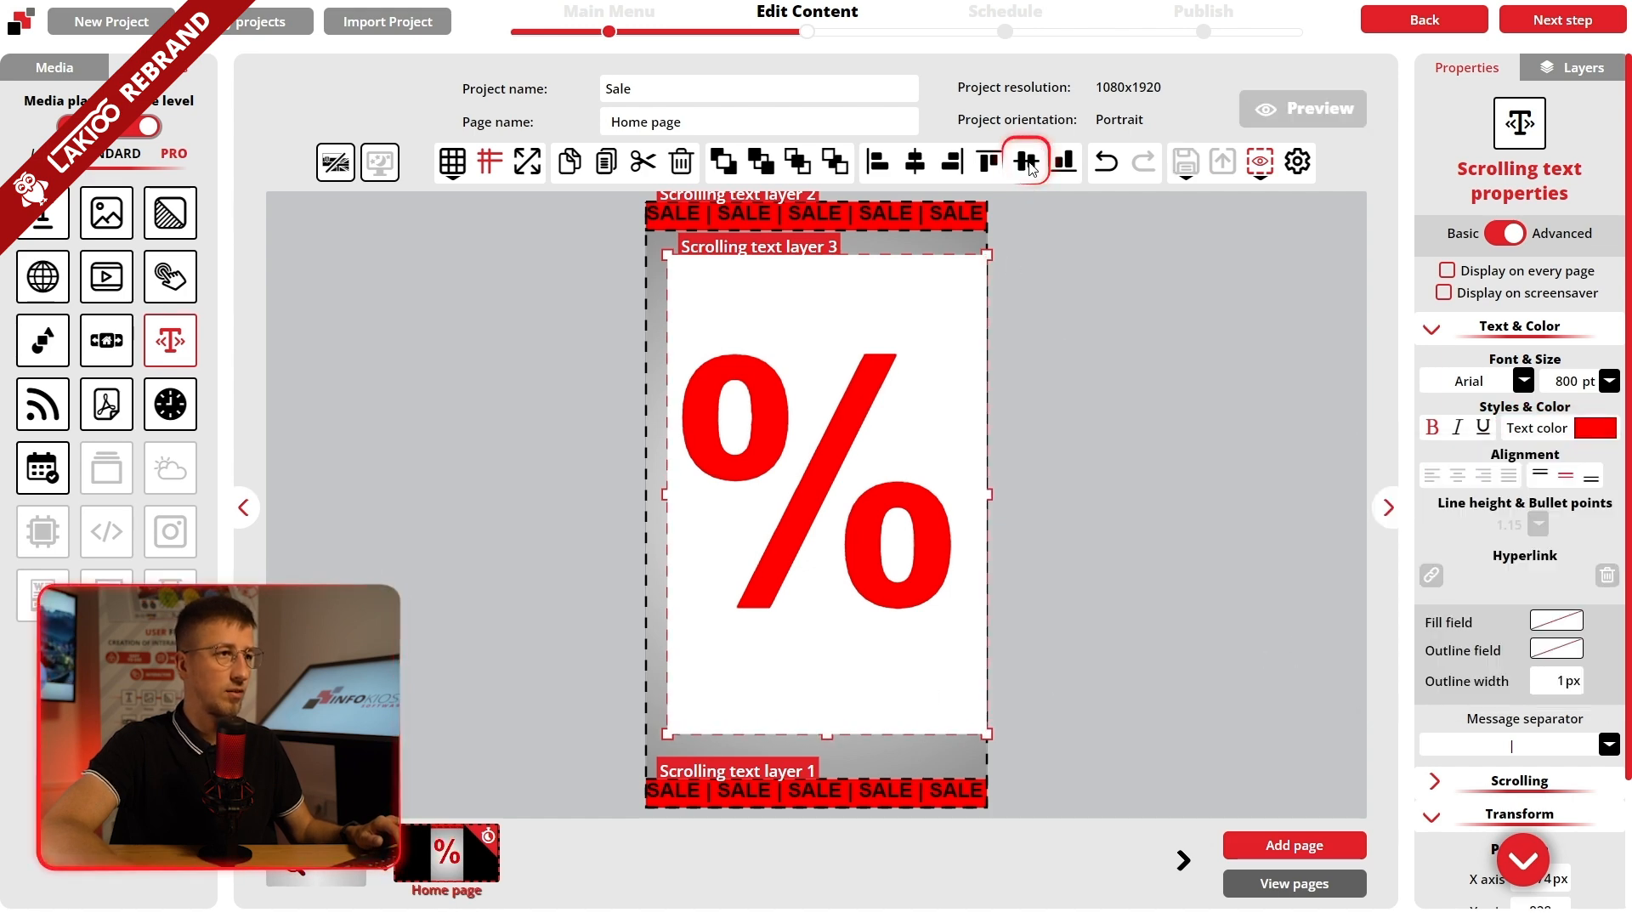
pyautogui.click(1026, 161)
pyautogui.click(914, 162)
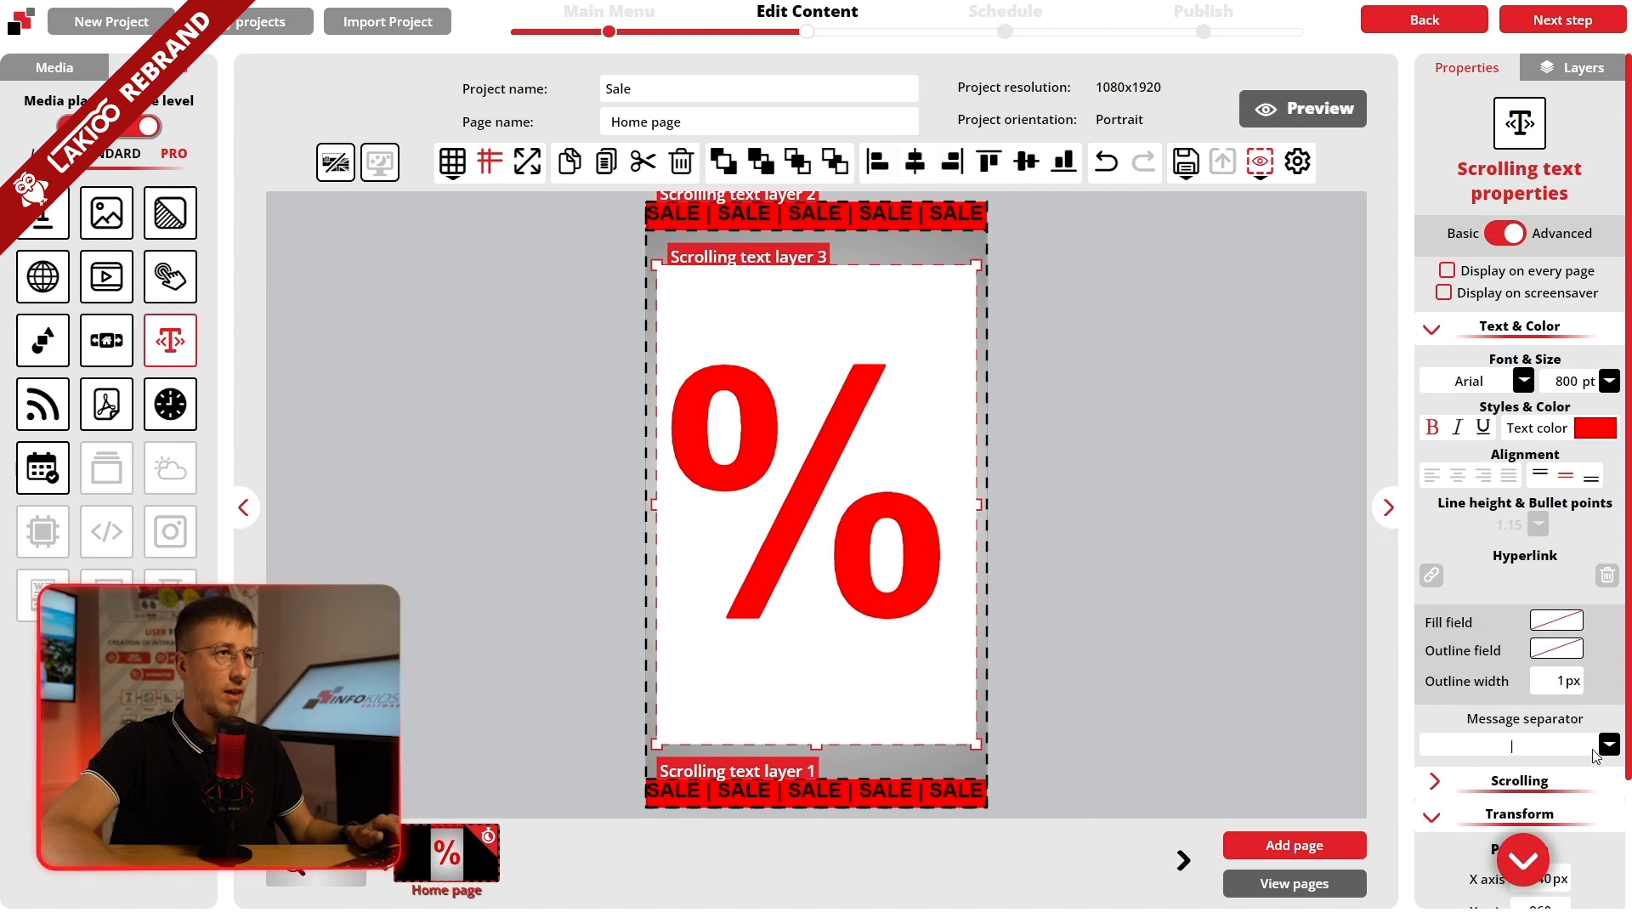
# Step: Set the percent sign layer's scrolling speed to Fast and preview the project
pyautogui.scroll(-3, 1594, 755)
pyautogui.click(1424, 635)
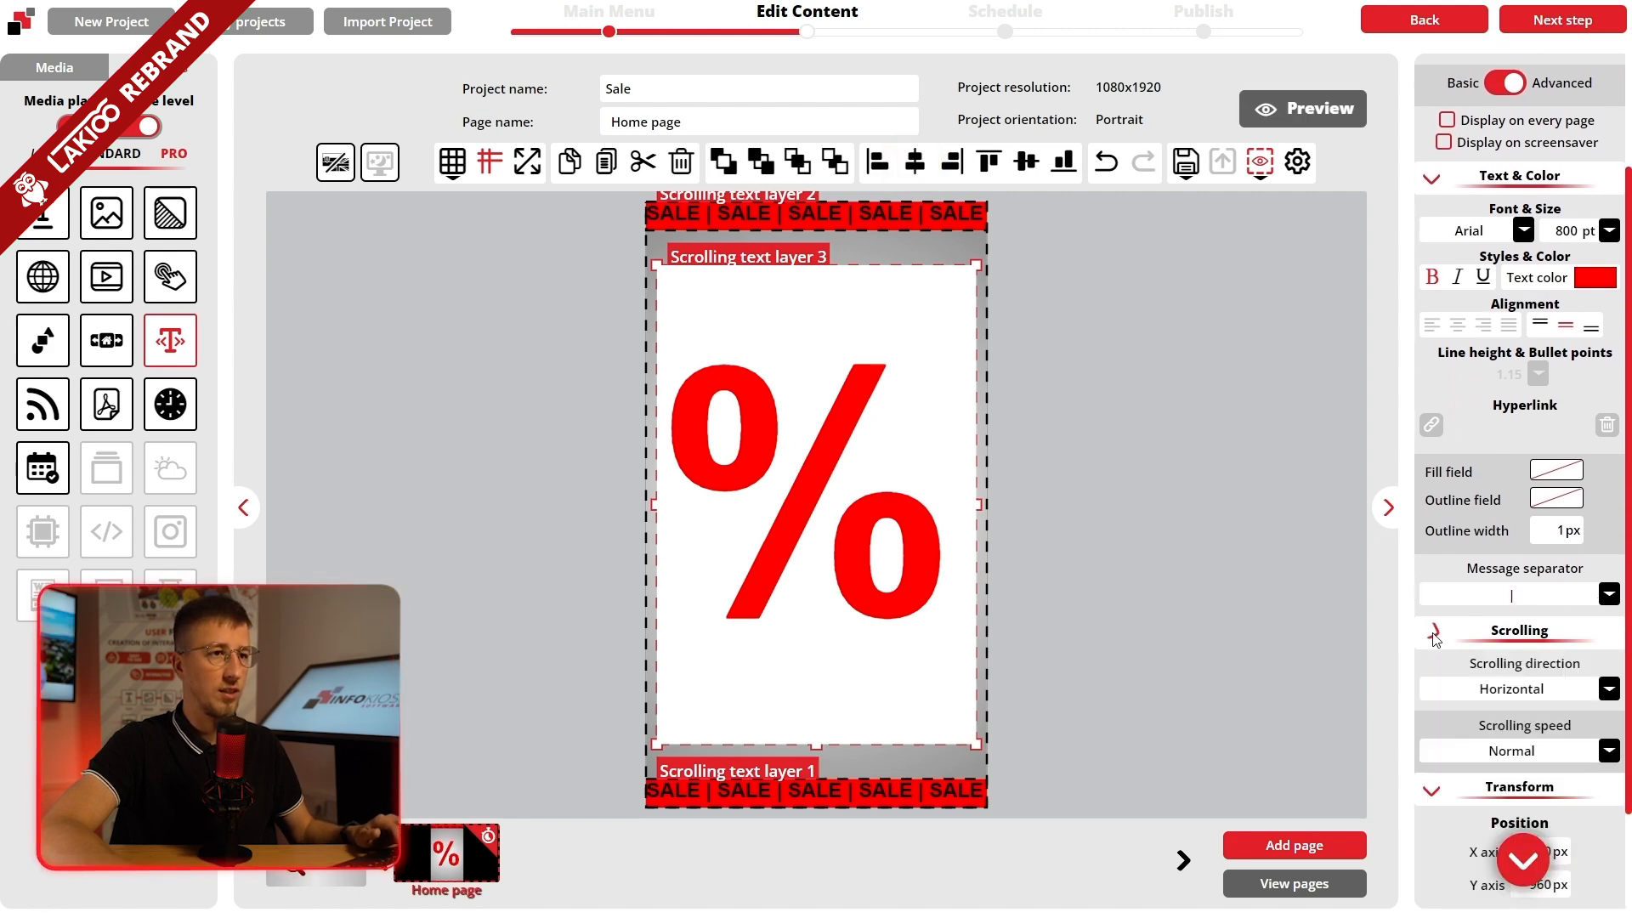
pyautogui.click(1499, 749)
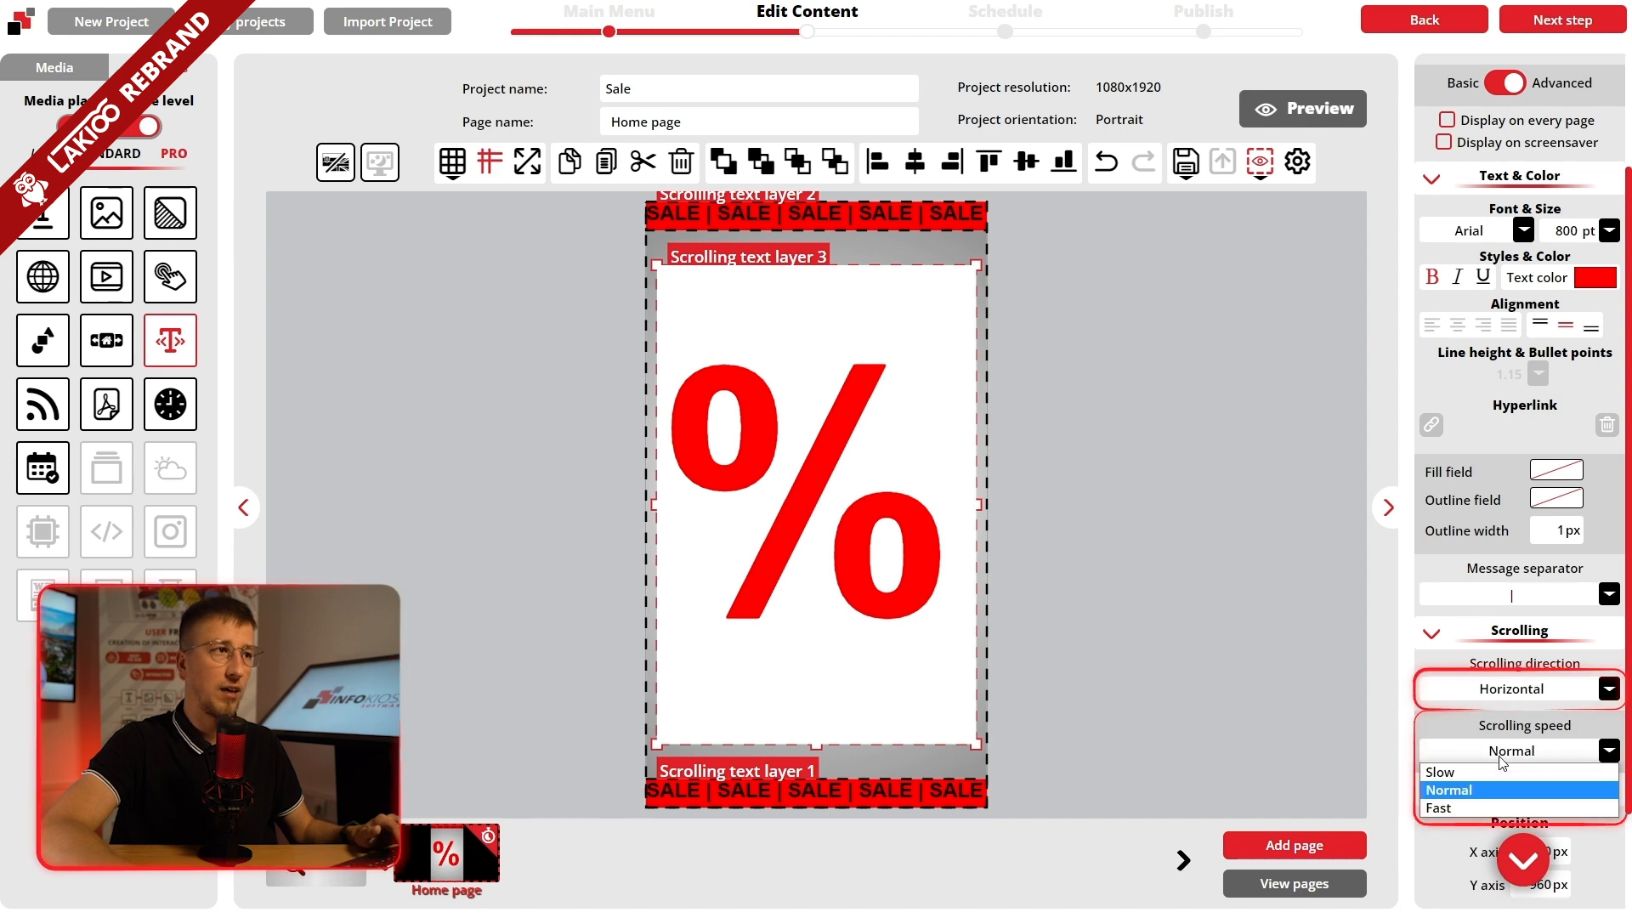
pyautogui.click(1481, 803)
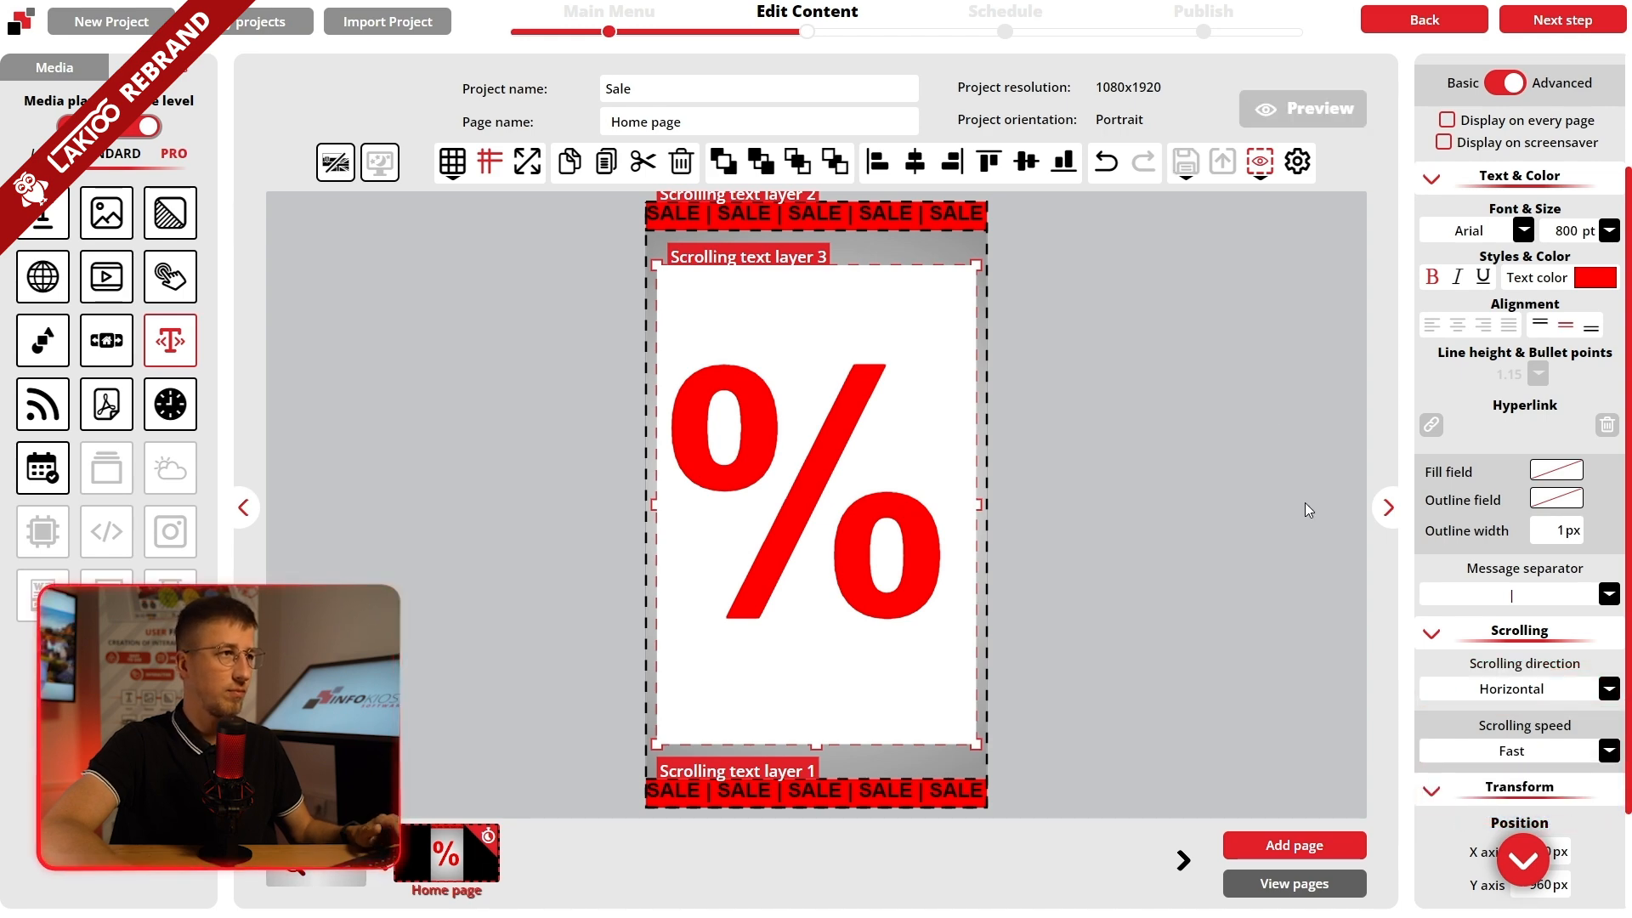
pyautogui.click(1291, 107)
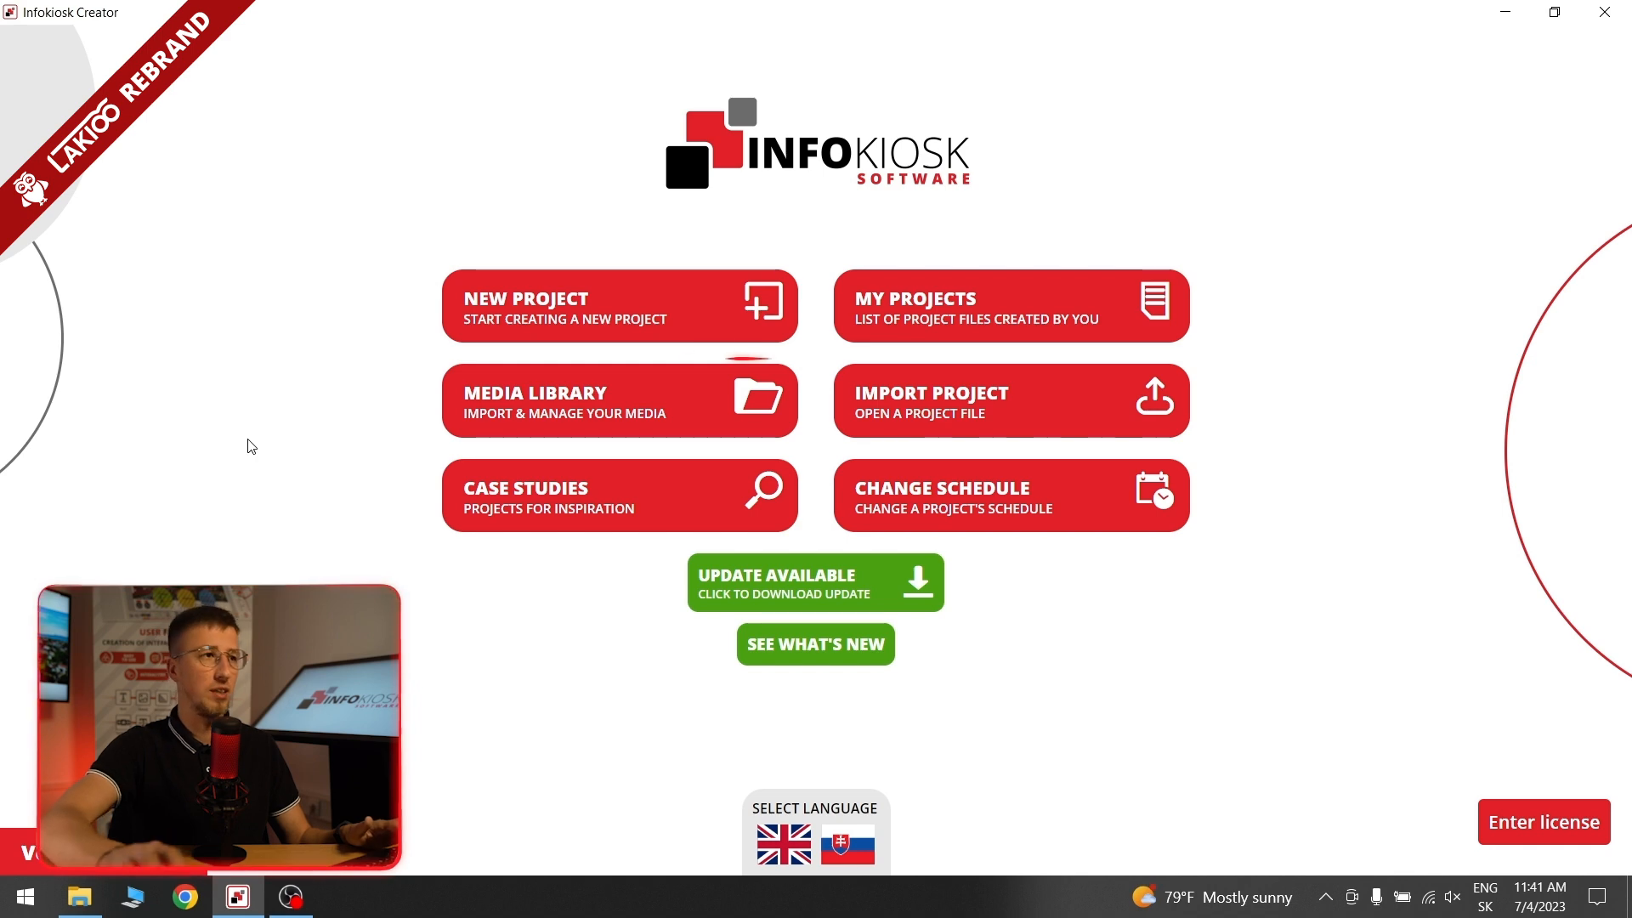
# Step: Import the shirt photo and the jeans photo from the Podklady folder into the Media Library
pyautogui.click(475, 393)
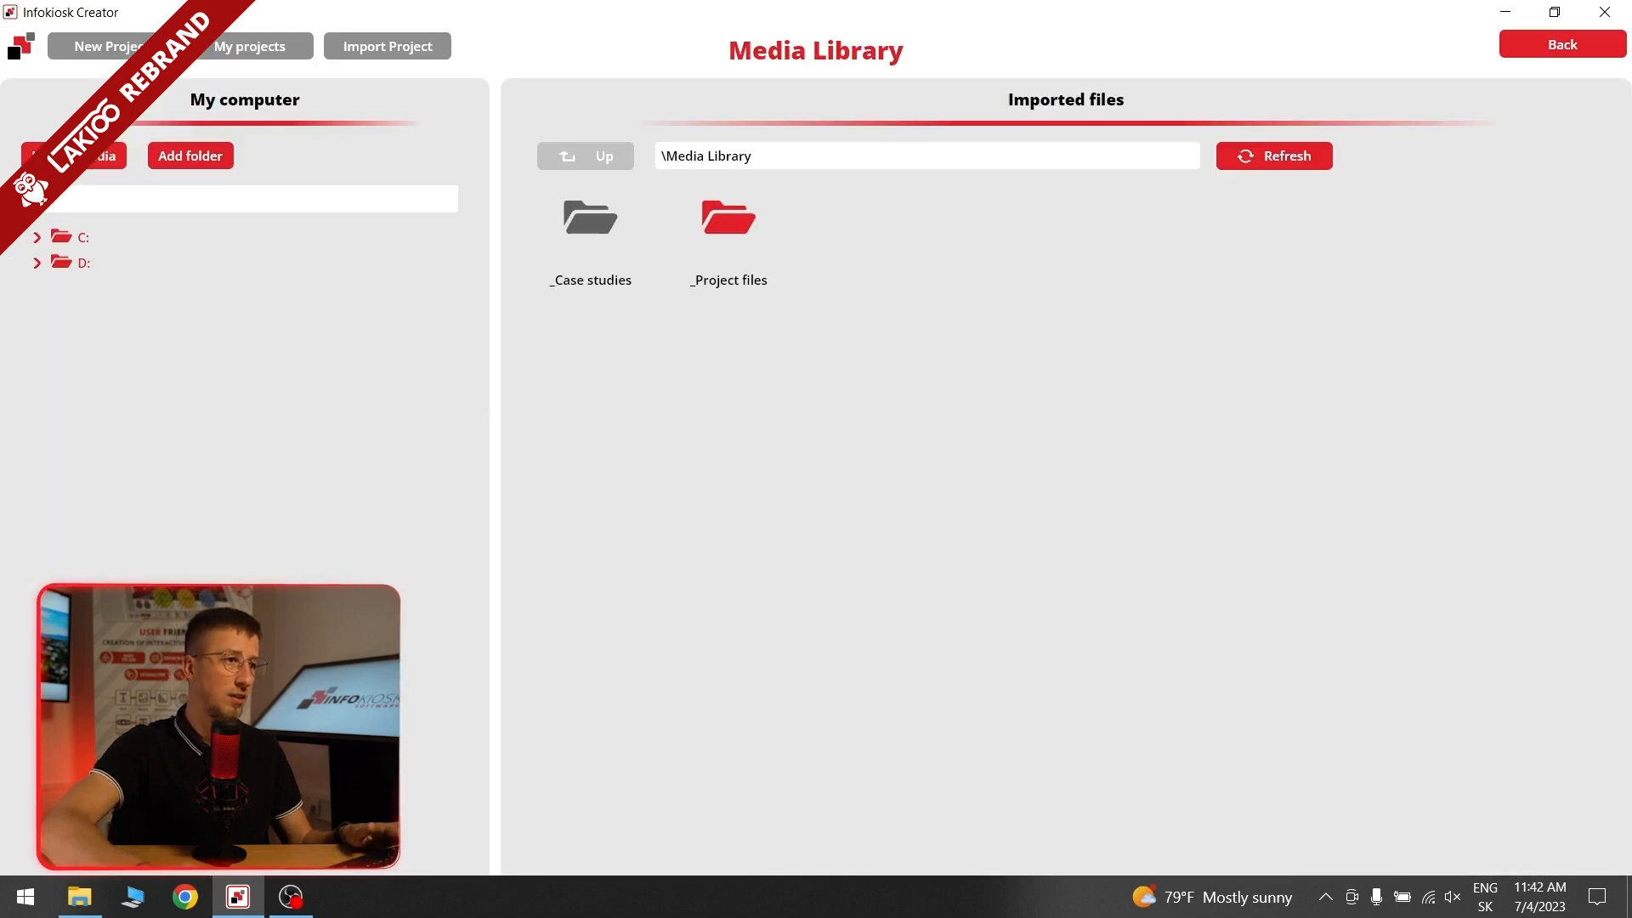
pyautogui.click(92, 904)
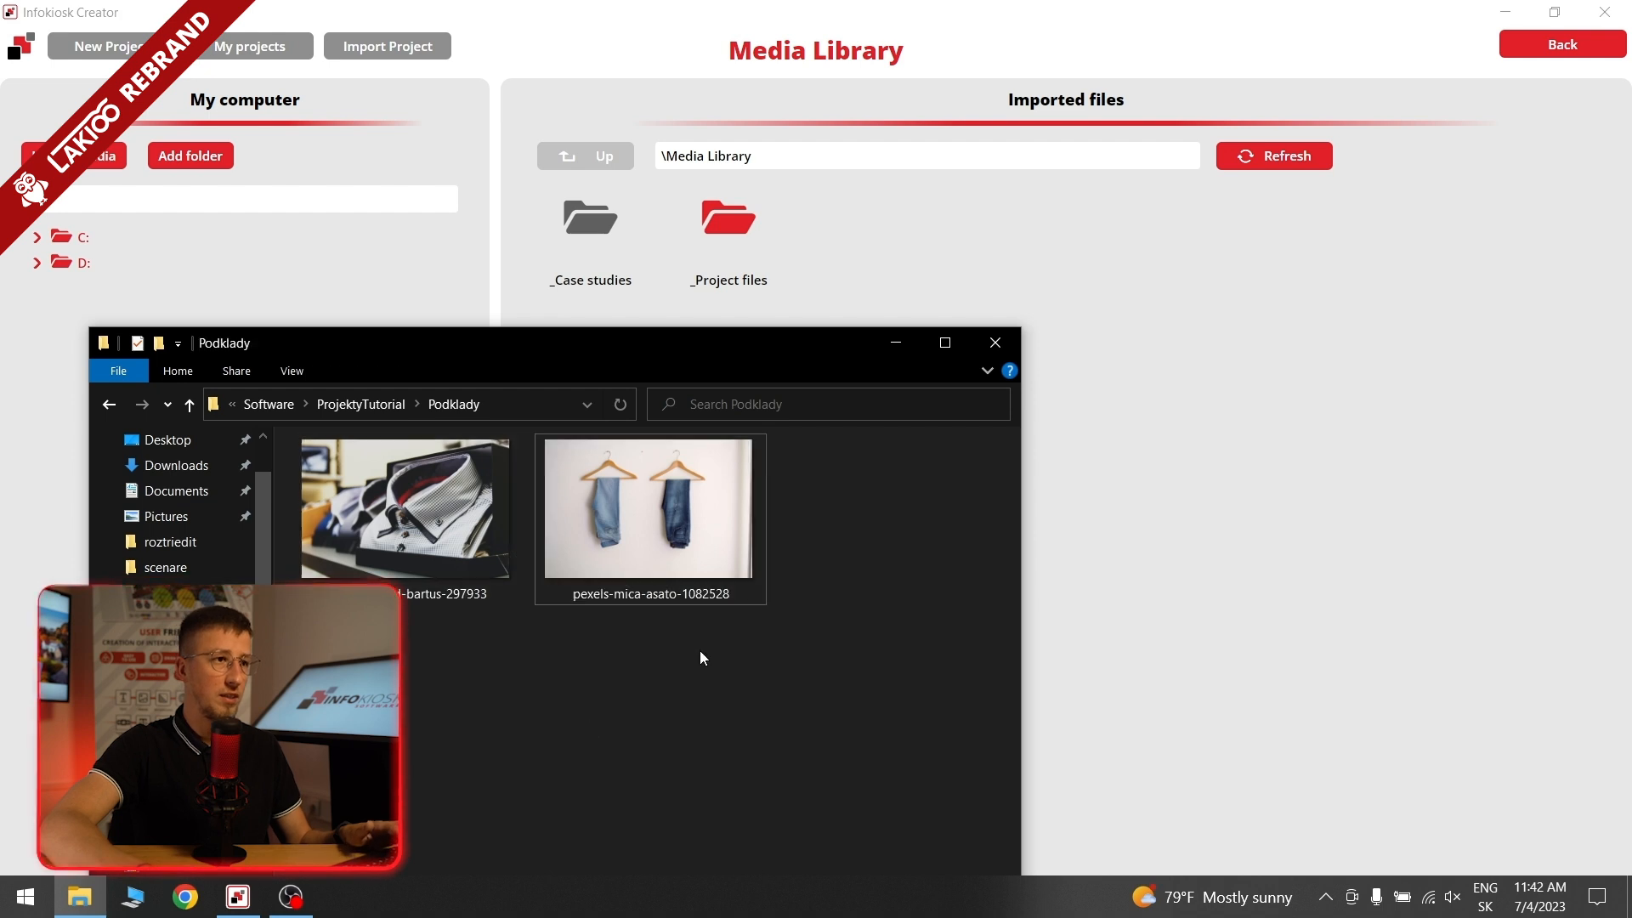
pyautogui.moveTo(841, 617); pyautogui.dragTo(390, 503)
pyautogui.moveTo(1003, 241); pyautogui.dragTo(993, 262)
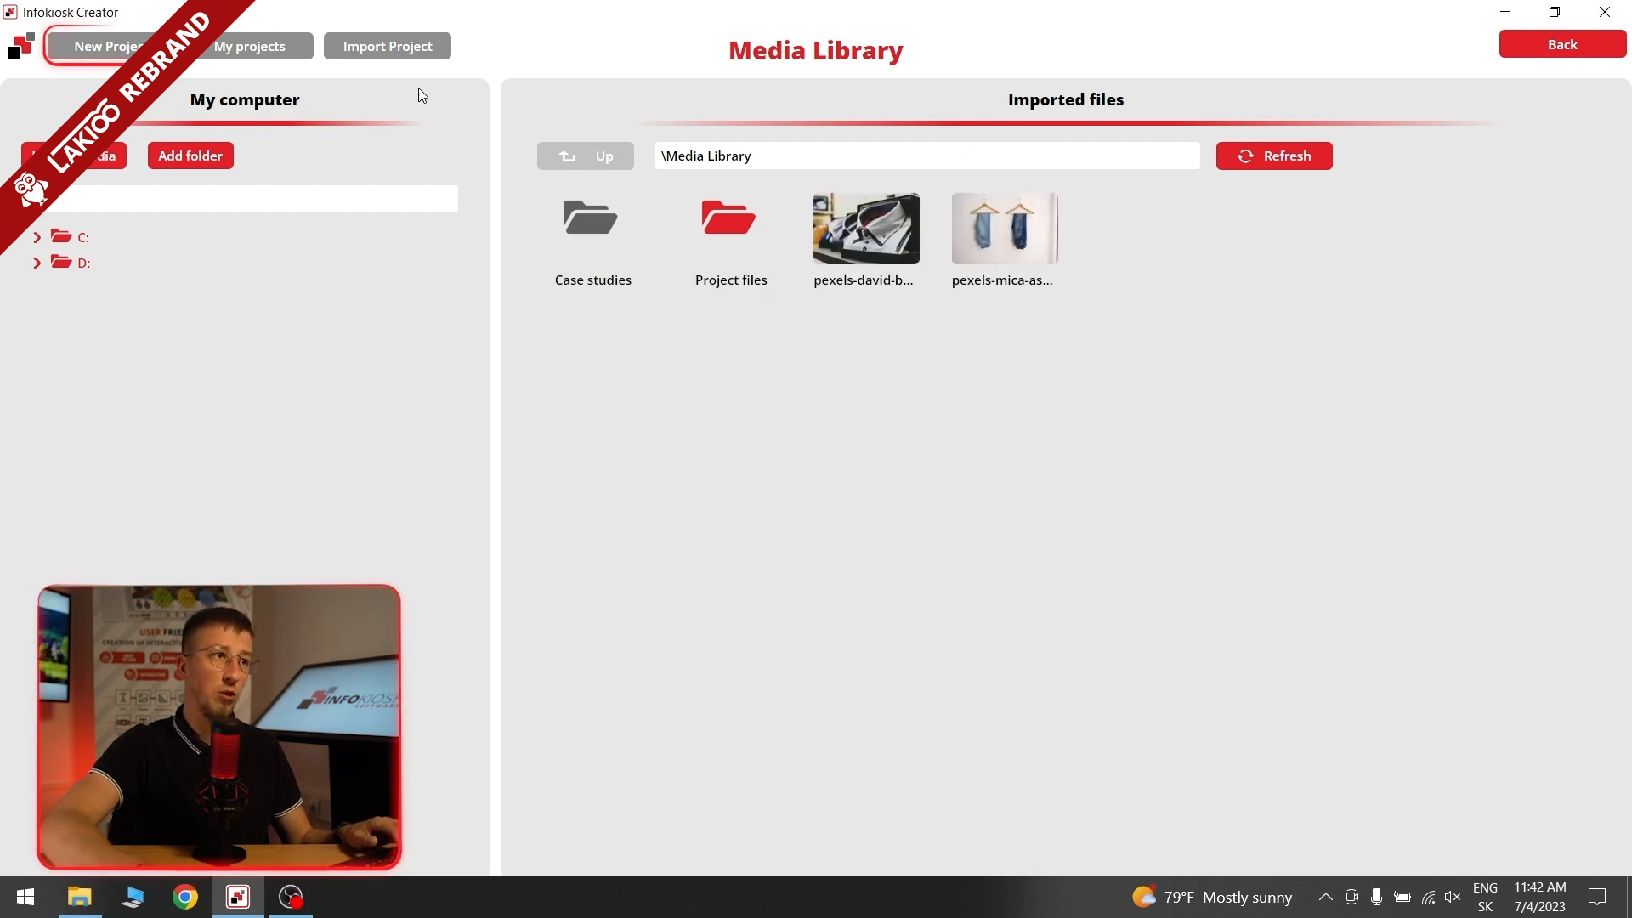
# Step: Create a new project named Discount with PRO license level, 1920x1080 resolution and Landscape orientation
pyautogui.click(134, 49)
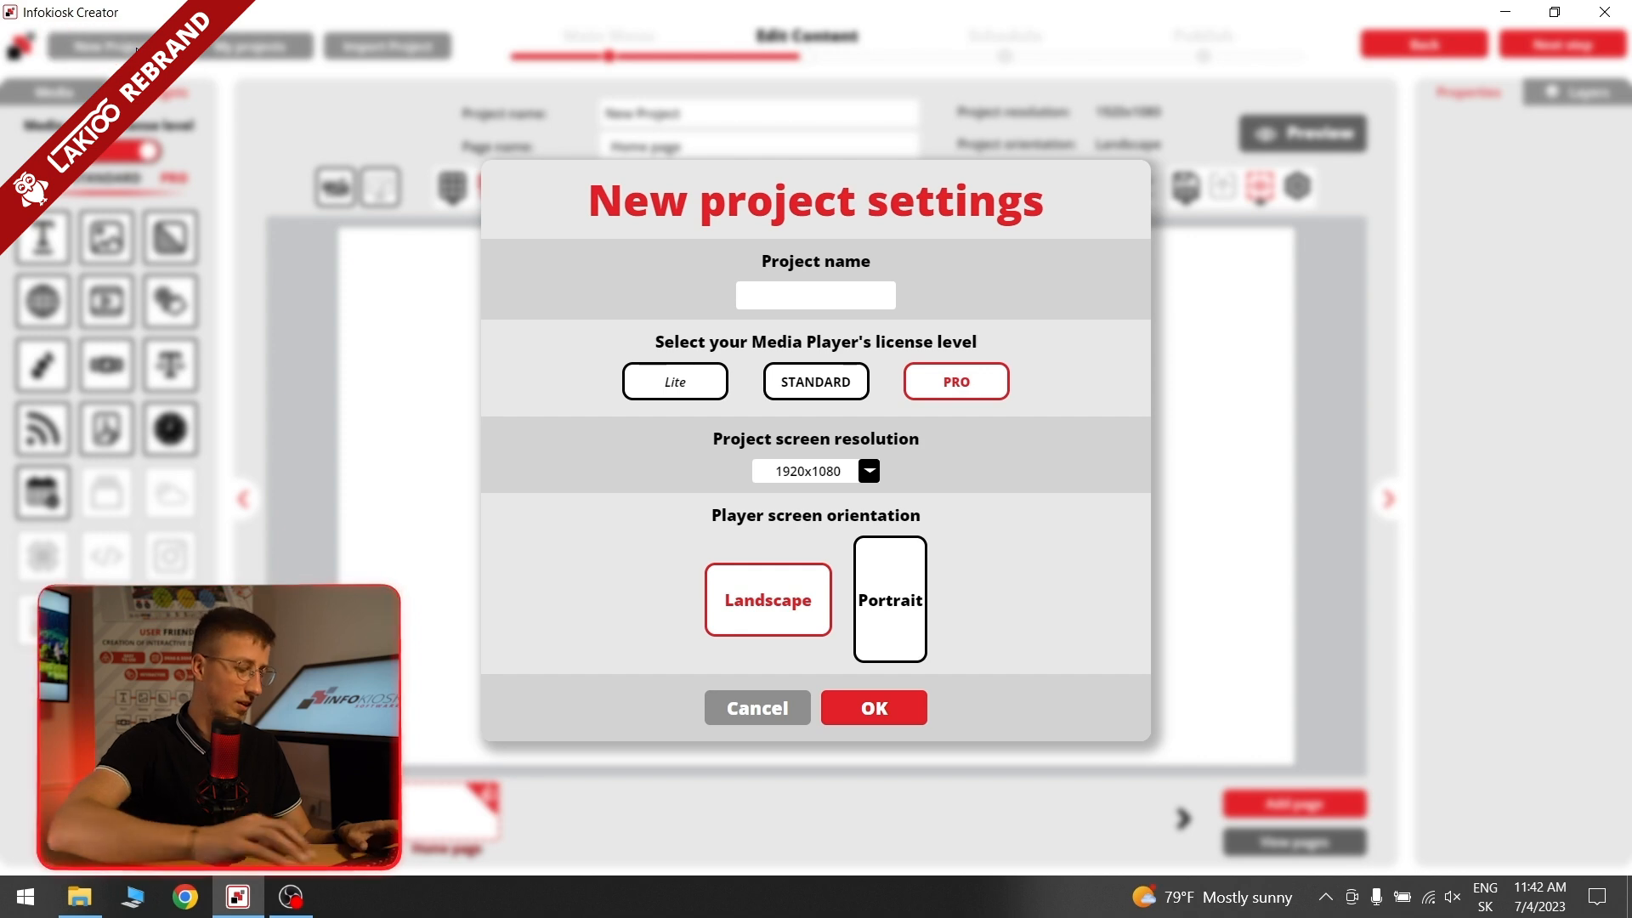
pyautogui.write('Discount')
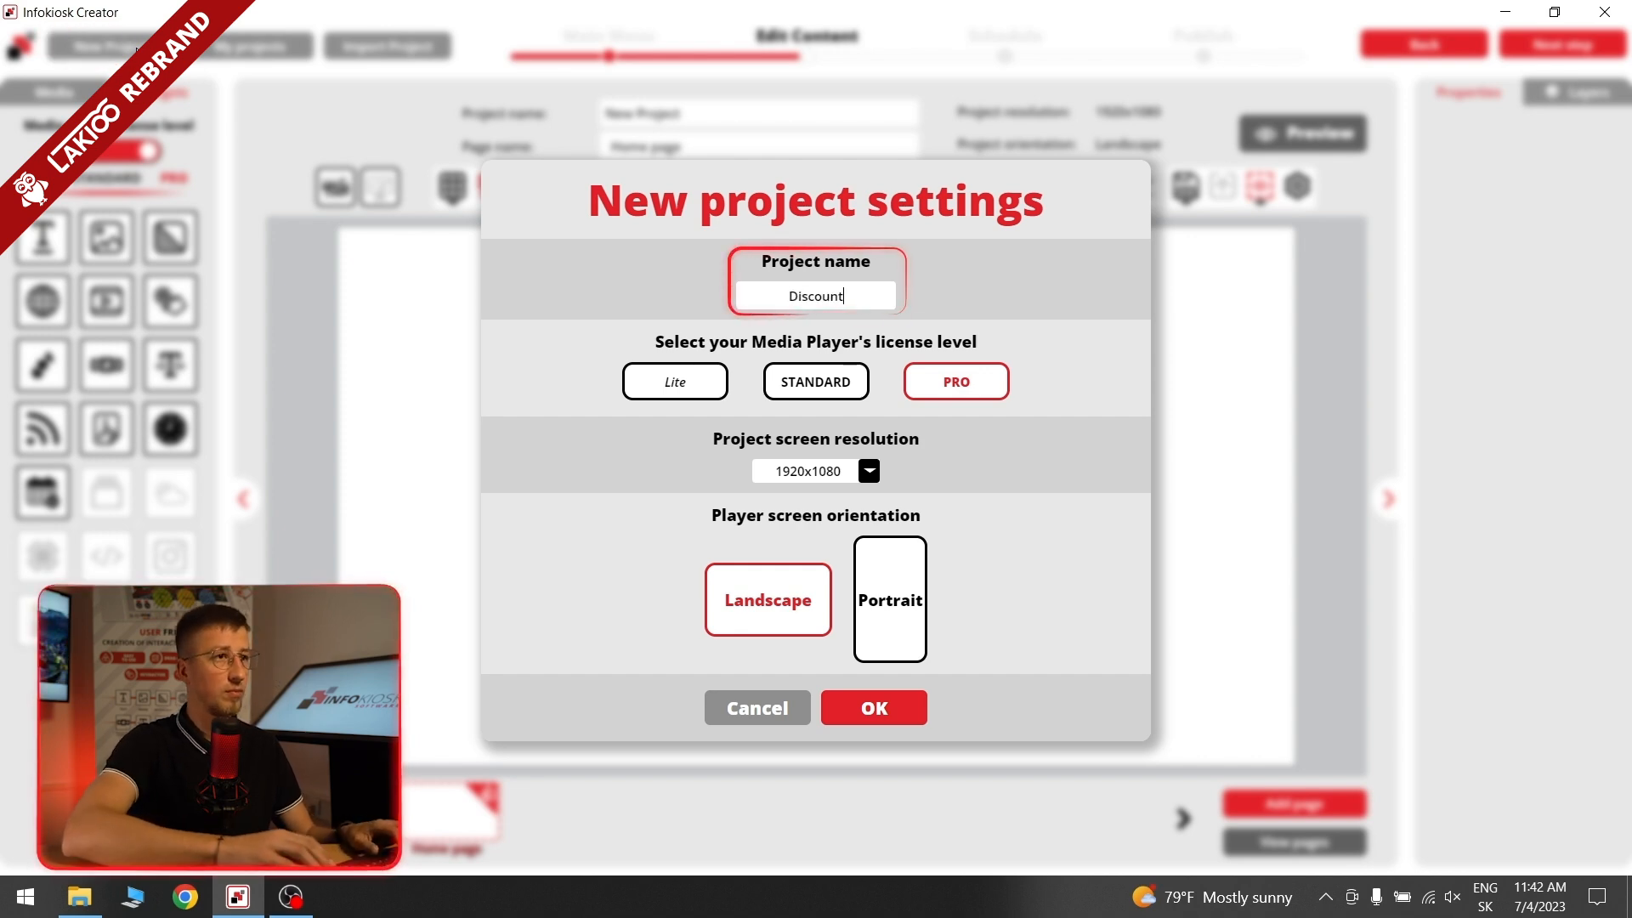
pyautogui.press('Return')
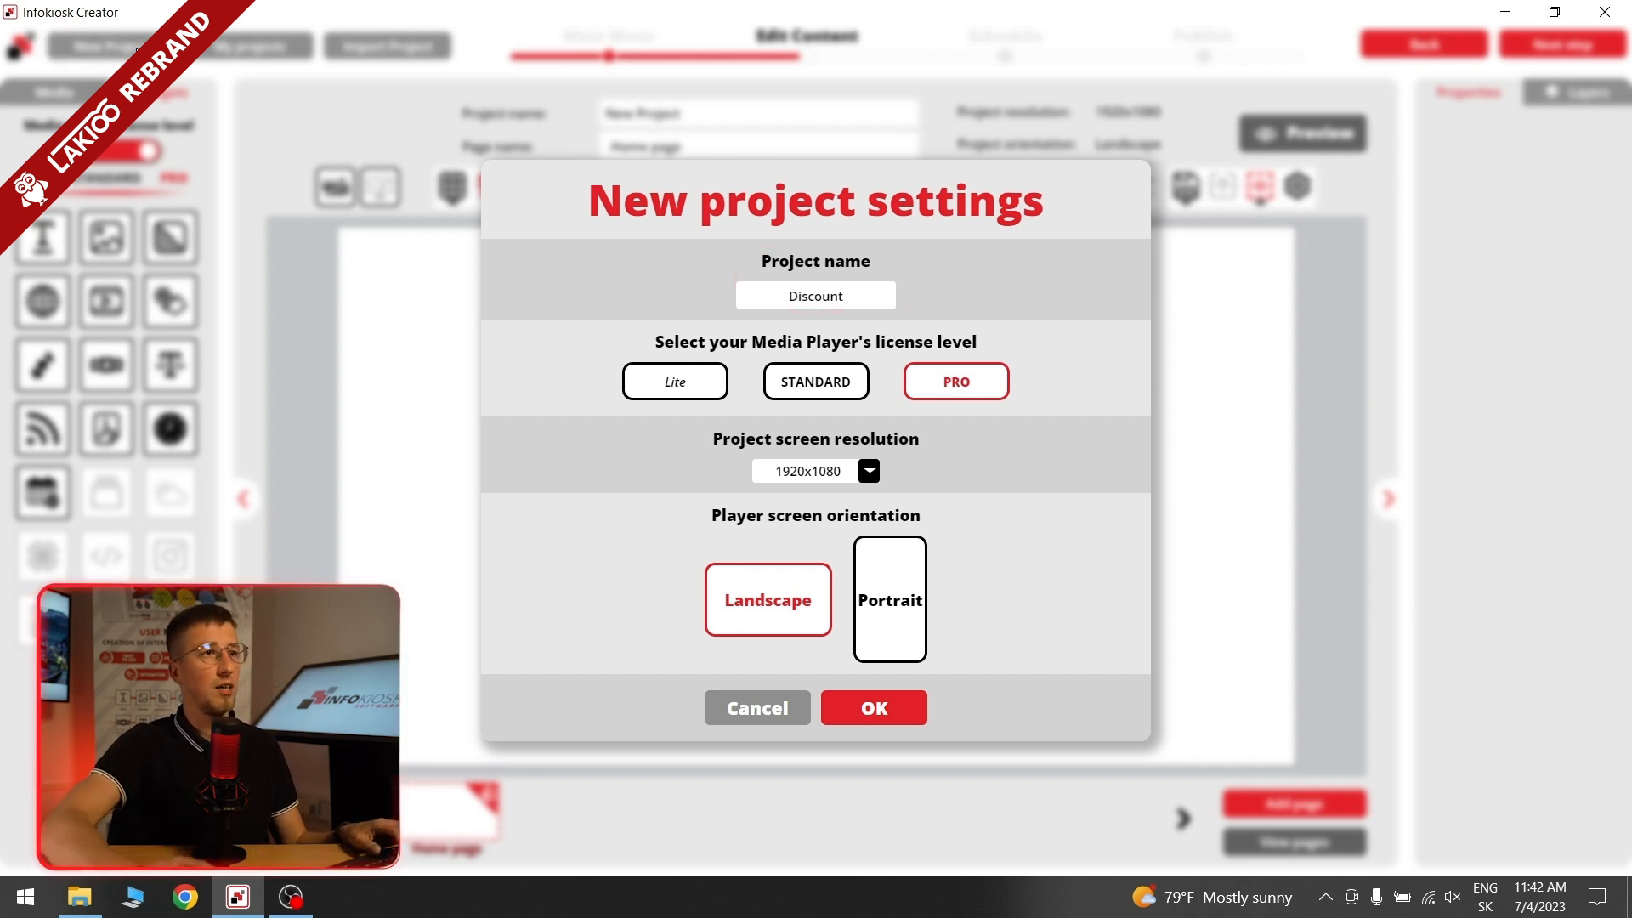
pyautogui.click(884, 706)
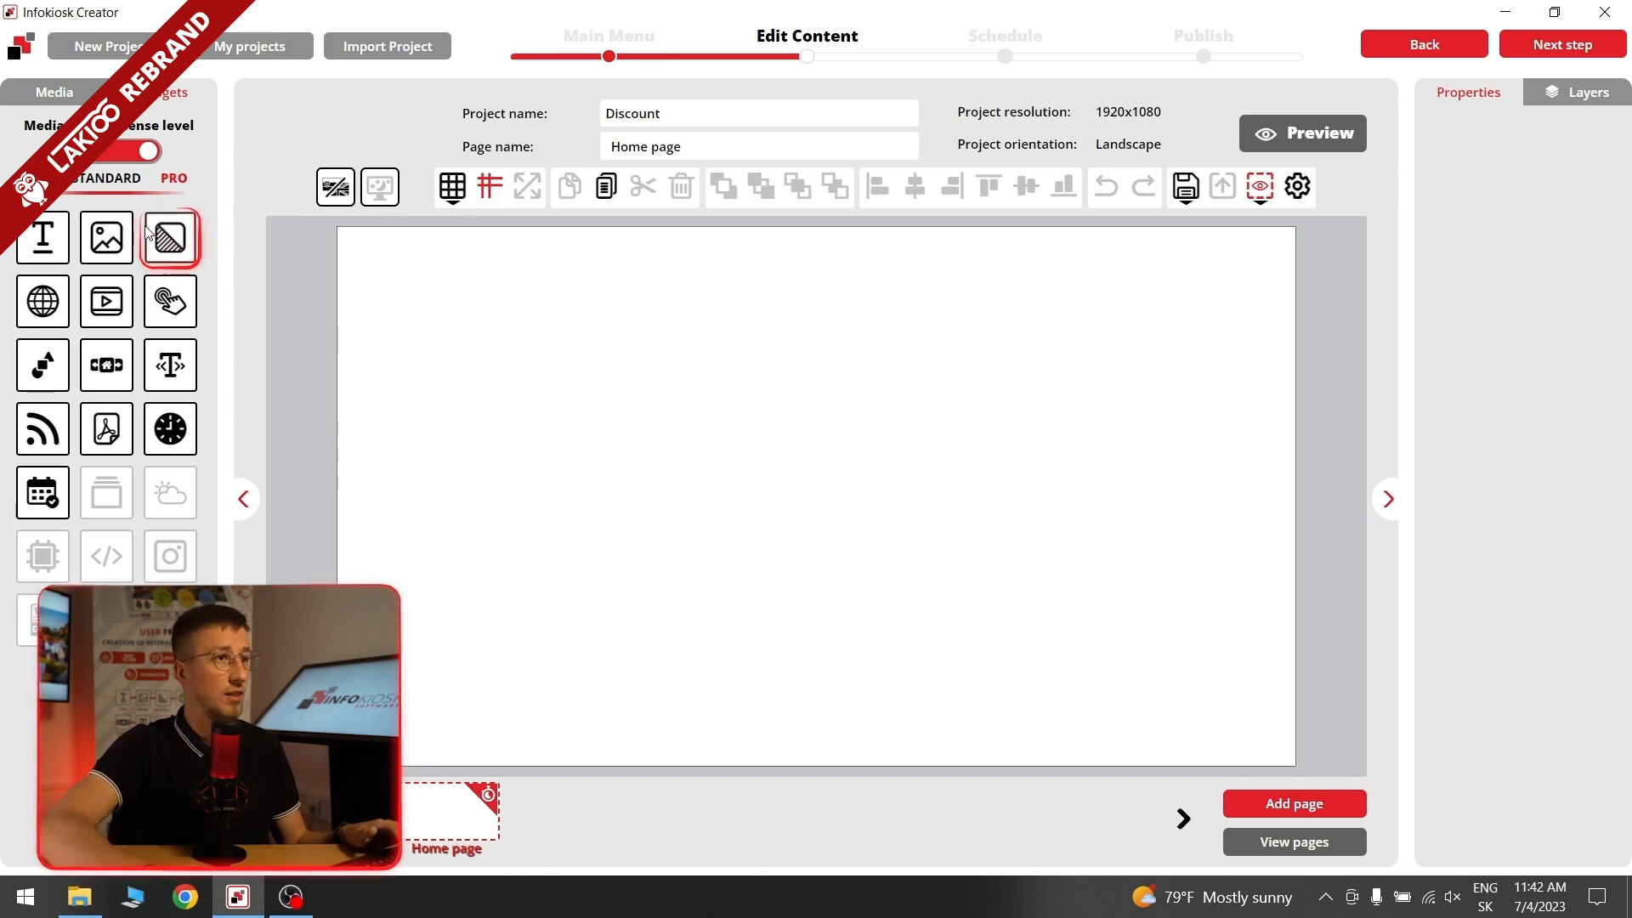
# Step: Add a background to the home page and use the imported shirt photo as its image
pyautogui.moveTo(172, 238); pyautogui.dragTo(525, 371)
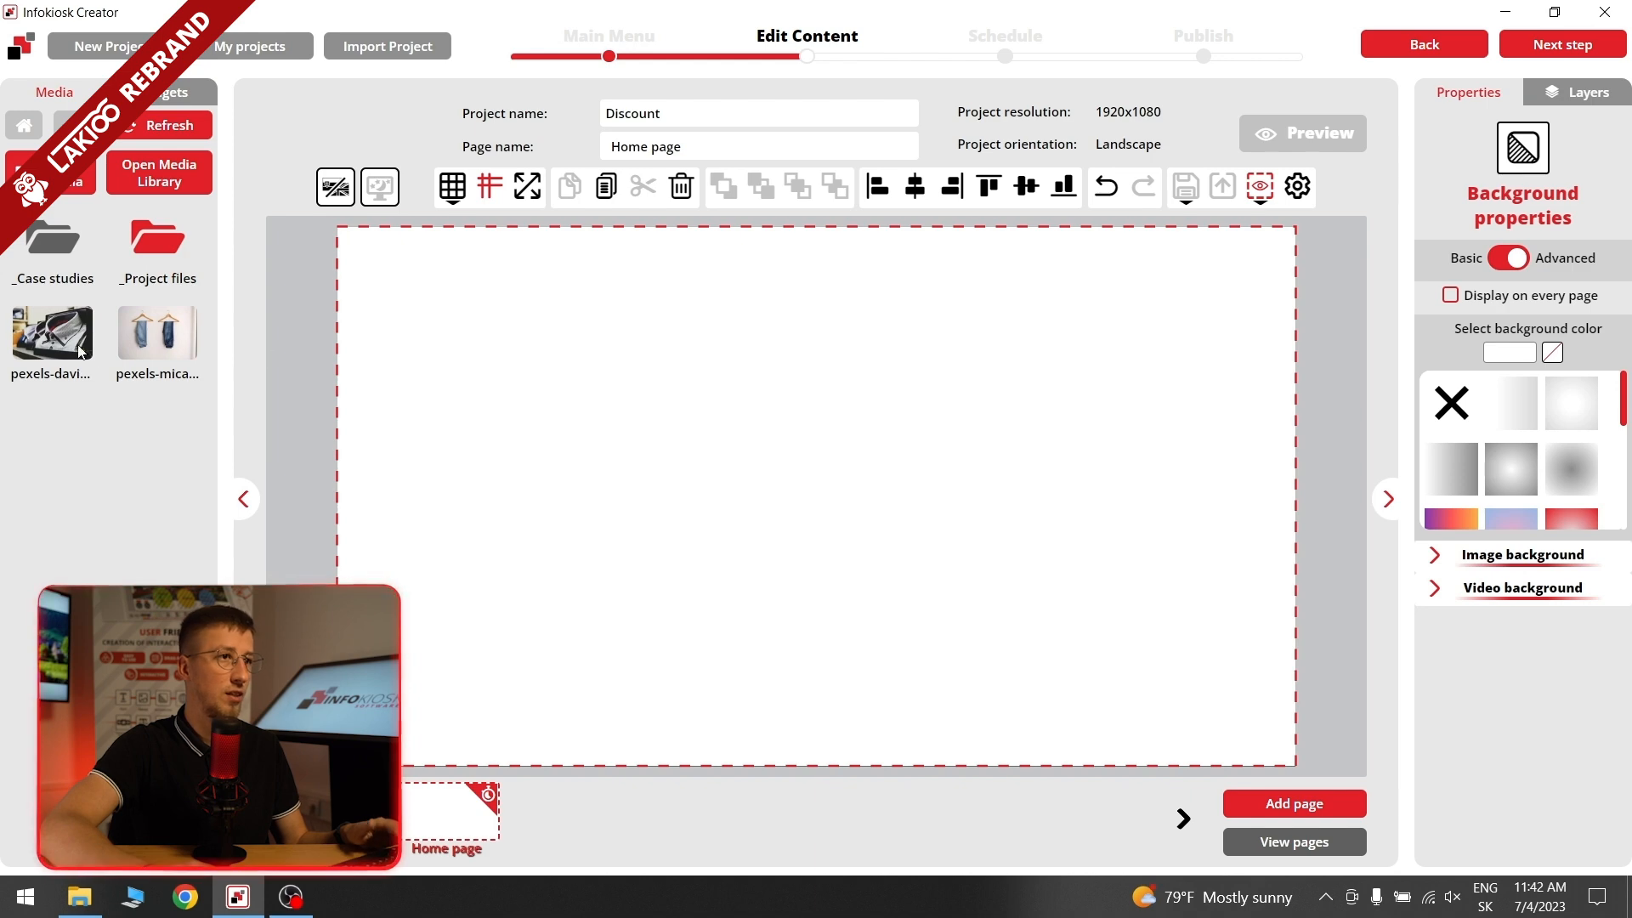
pyautogui.moveTo(81, 351); pyautogui.dragTo(538, 355)
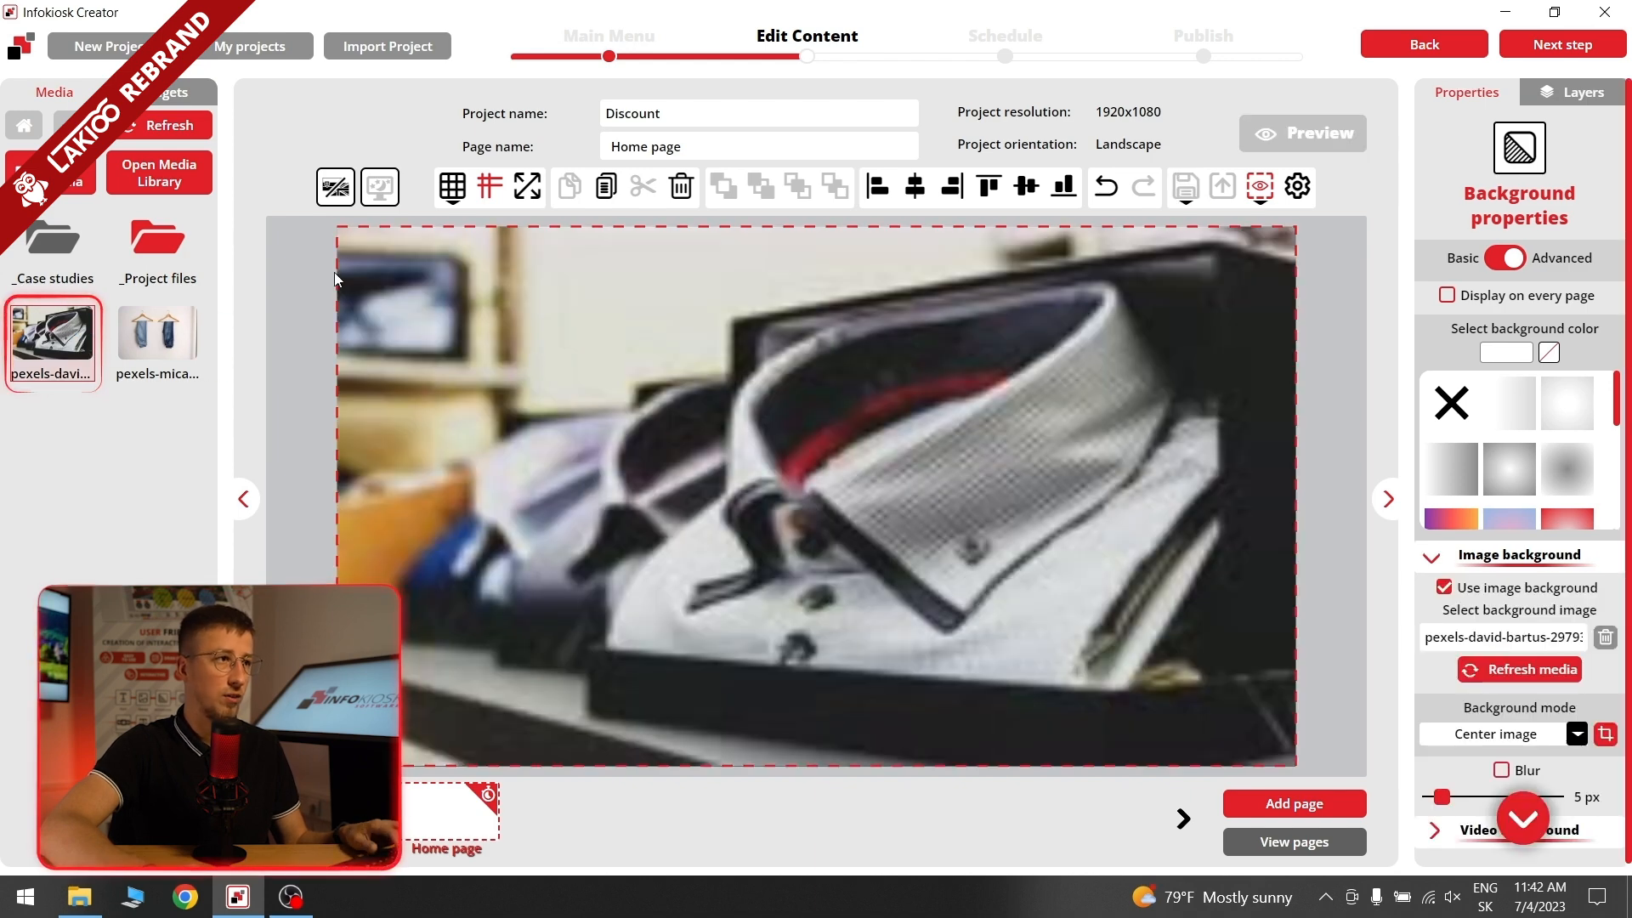
# Step: Add a shape layer to the page and change it to the solid many-pointed starburst
pyautogui.click(163, 91)
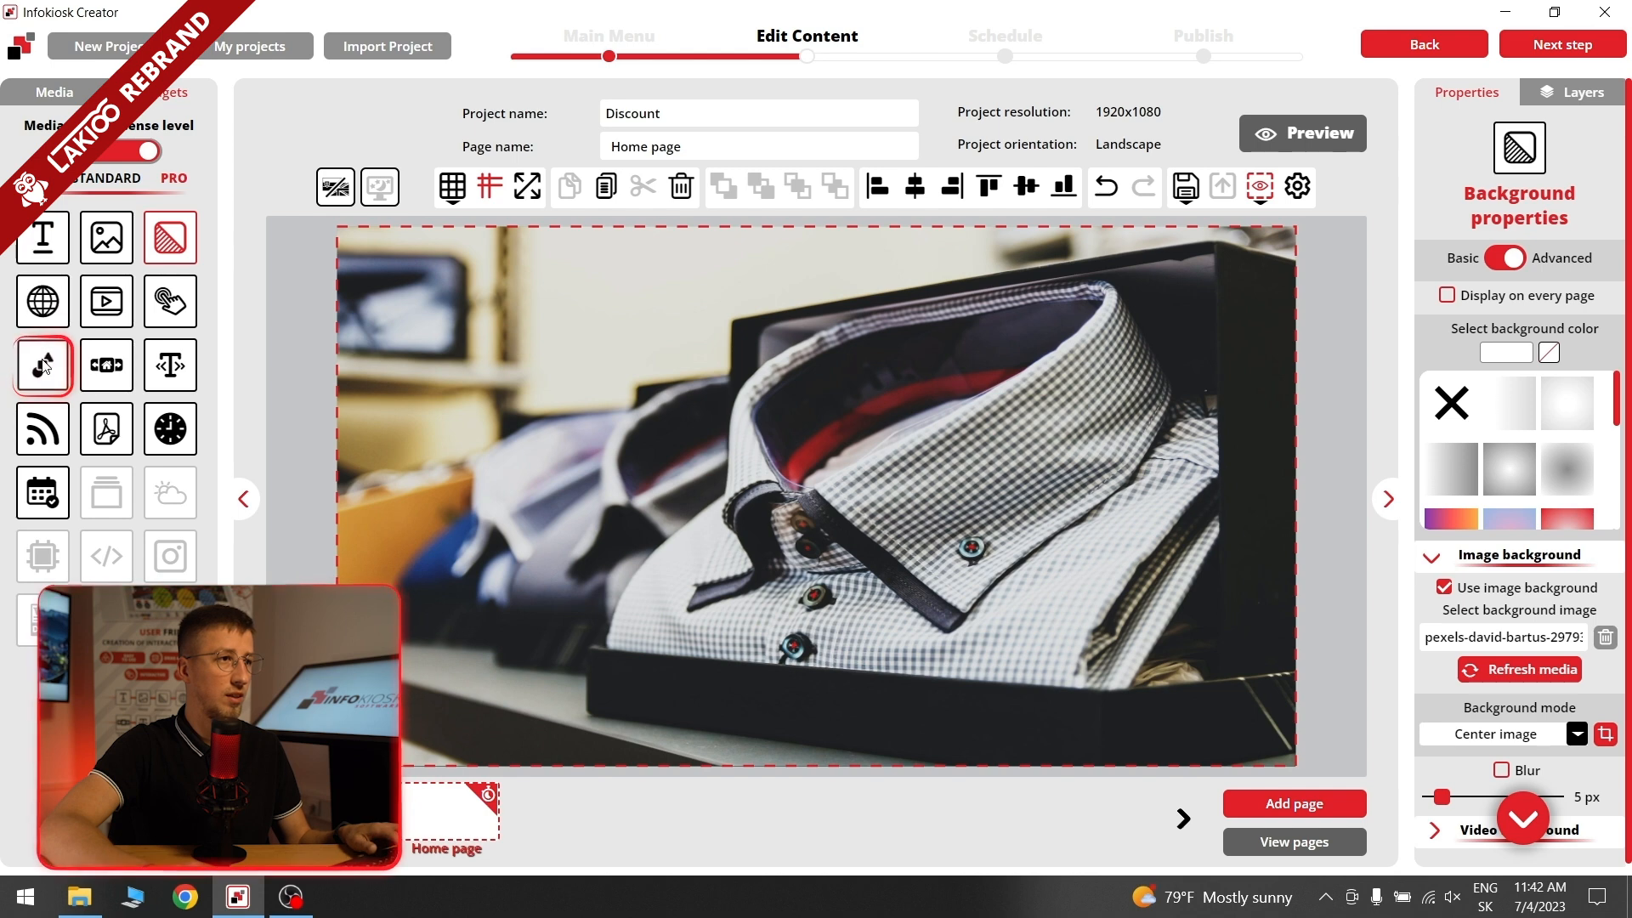
pyautogui.moveTo(42, 364); pyautogui.dragTo(533, 342)
pyautogui.scroll(-3, 1470, 361)
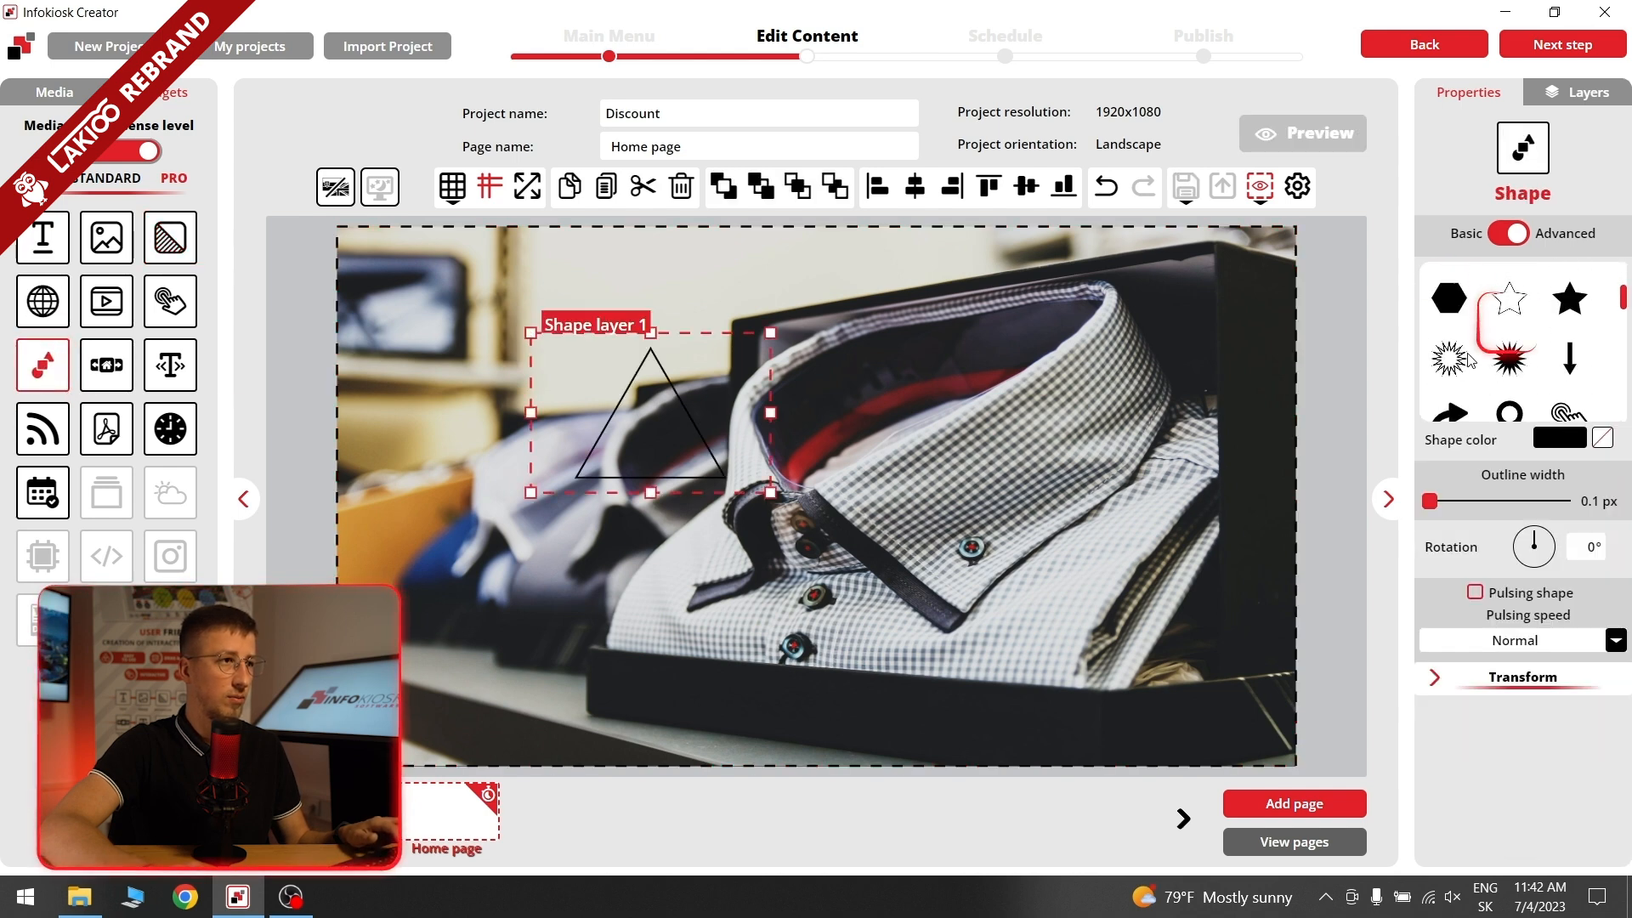
pyautogui.click(1507, 330)
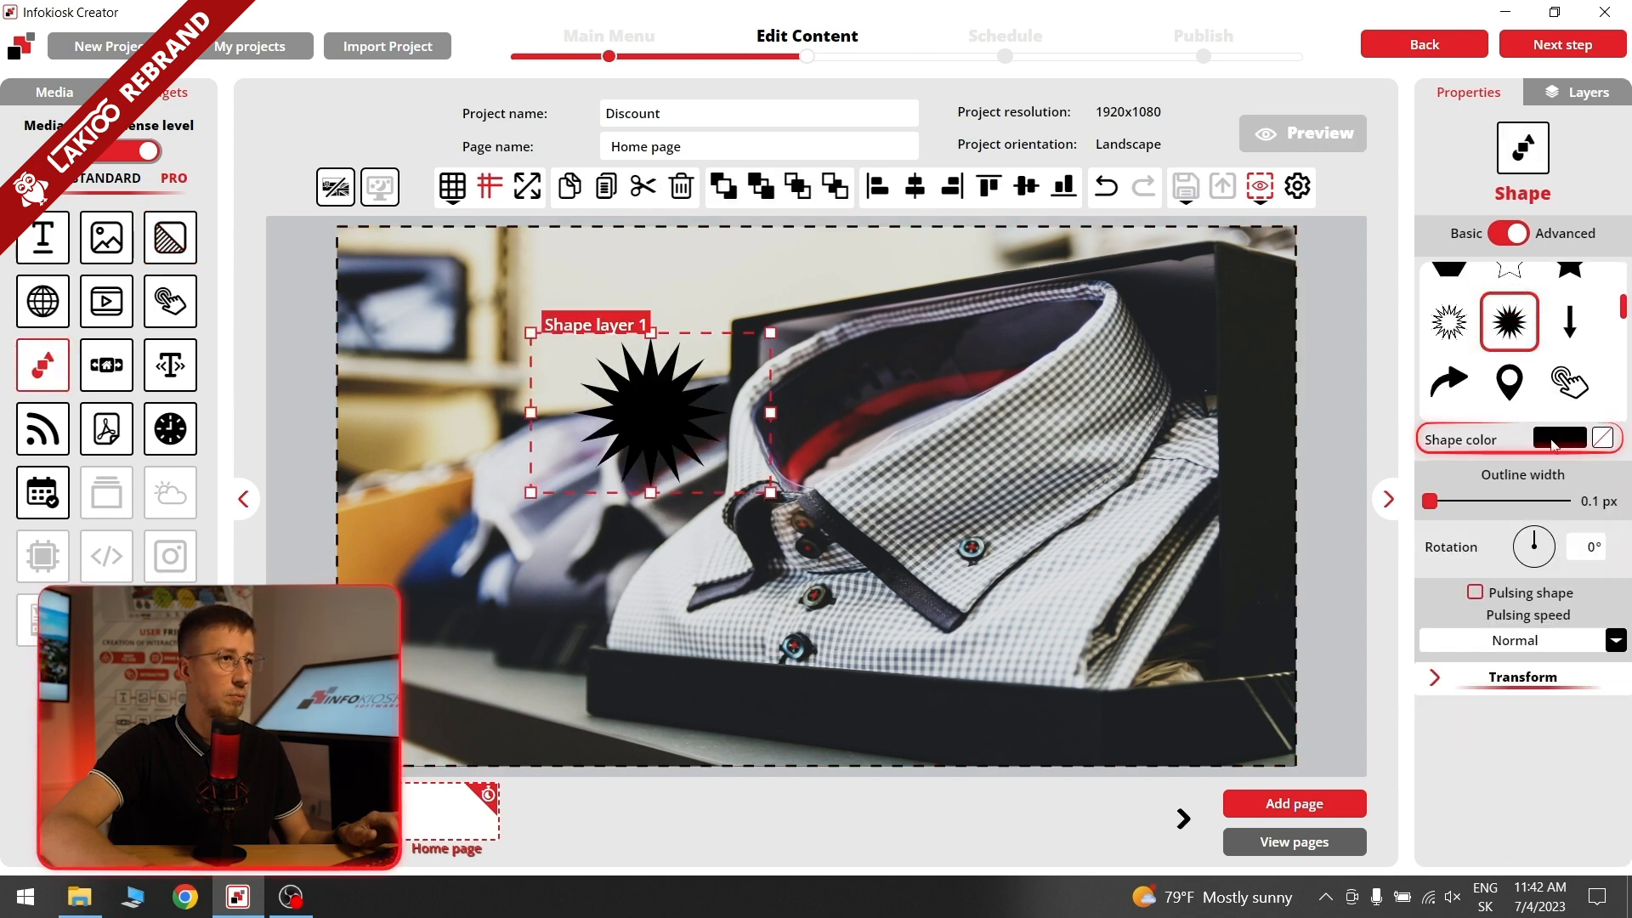
# Step: Recolour the starburst with a gold tone (RGB 170, 142, 77) sampled from the background photo
pyautogui.click(1560, 438)
pyautogui.click(1360, 623)
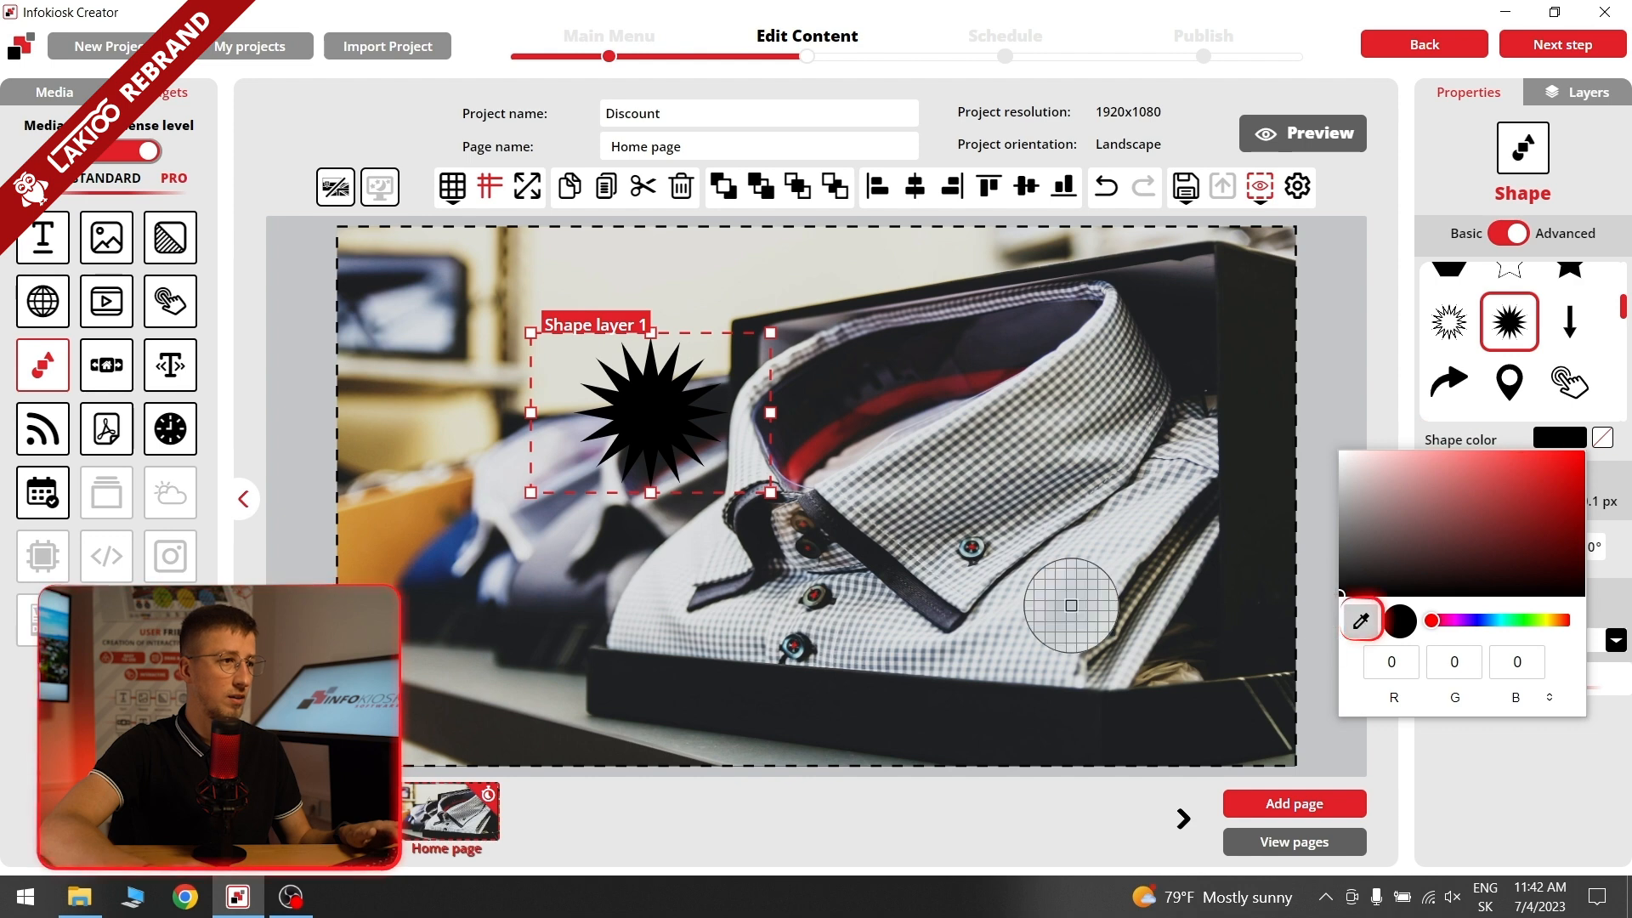
pyautogui.click(388, 438)
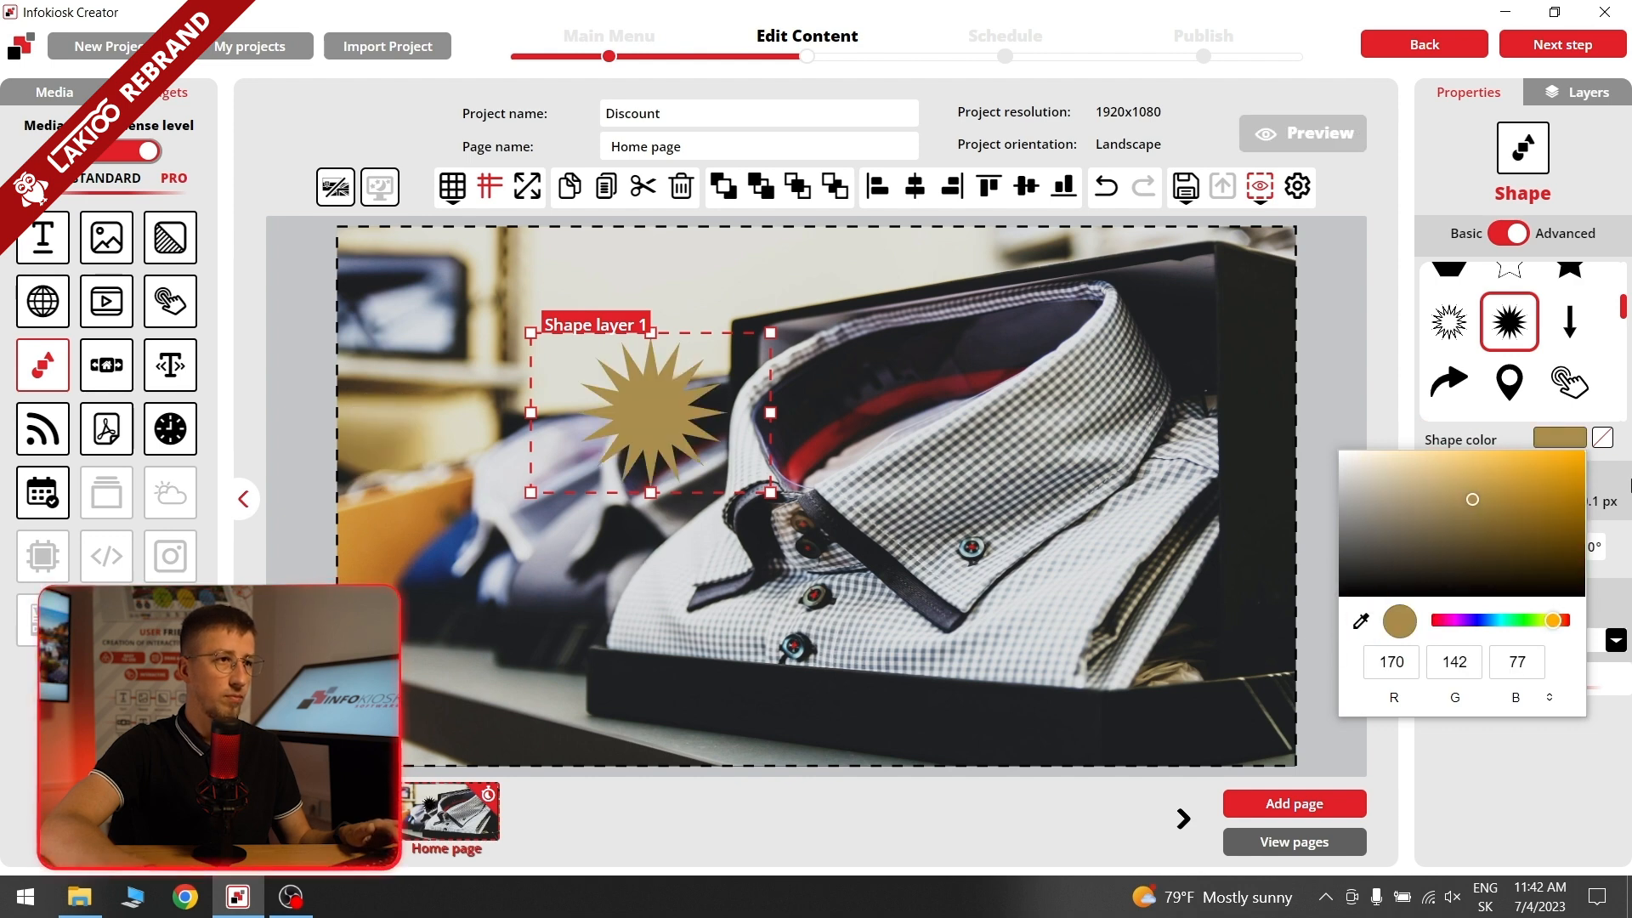
pyautogui.click(1508, 766)
# Step: Make the starburst pulse, enlarge it, and fit it into the page's upper-left corner with a narrower frame
pyautogui.click(1474, 593)
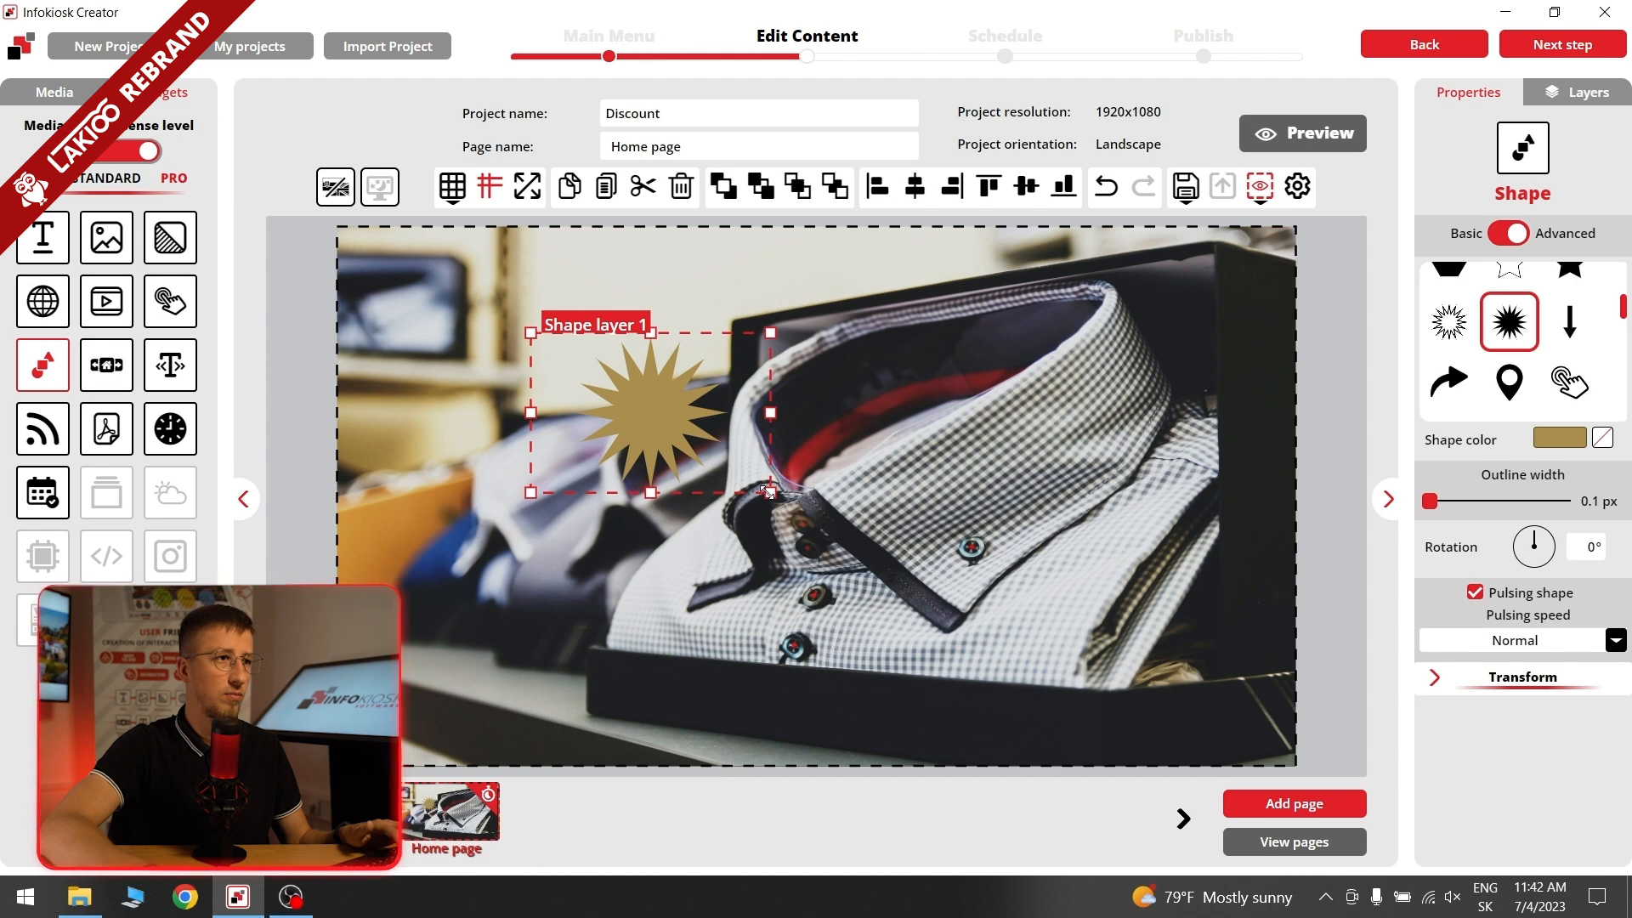
pyautogui.moveTo(771, 494); pyautogui.dragTo(1130, 781)
pyautogui.moveTo(843, 558); pyautogui.dragTo(647, 446)
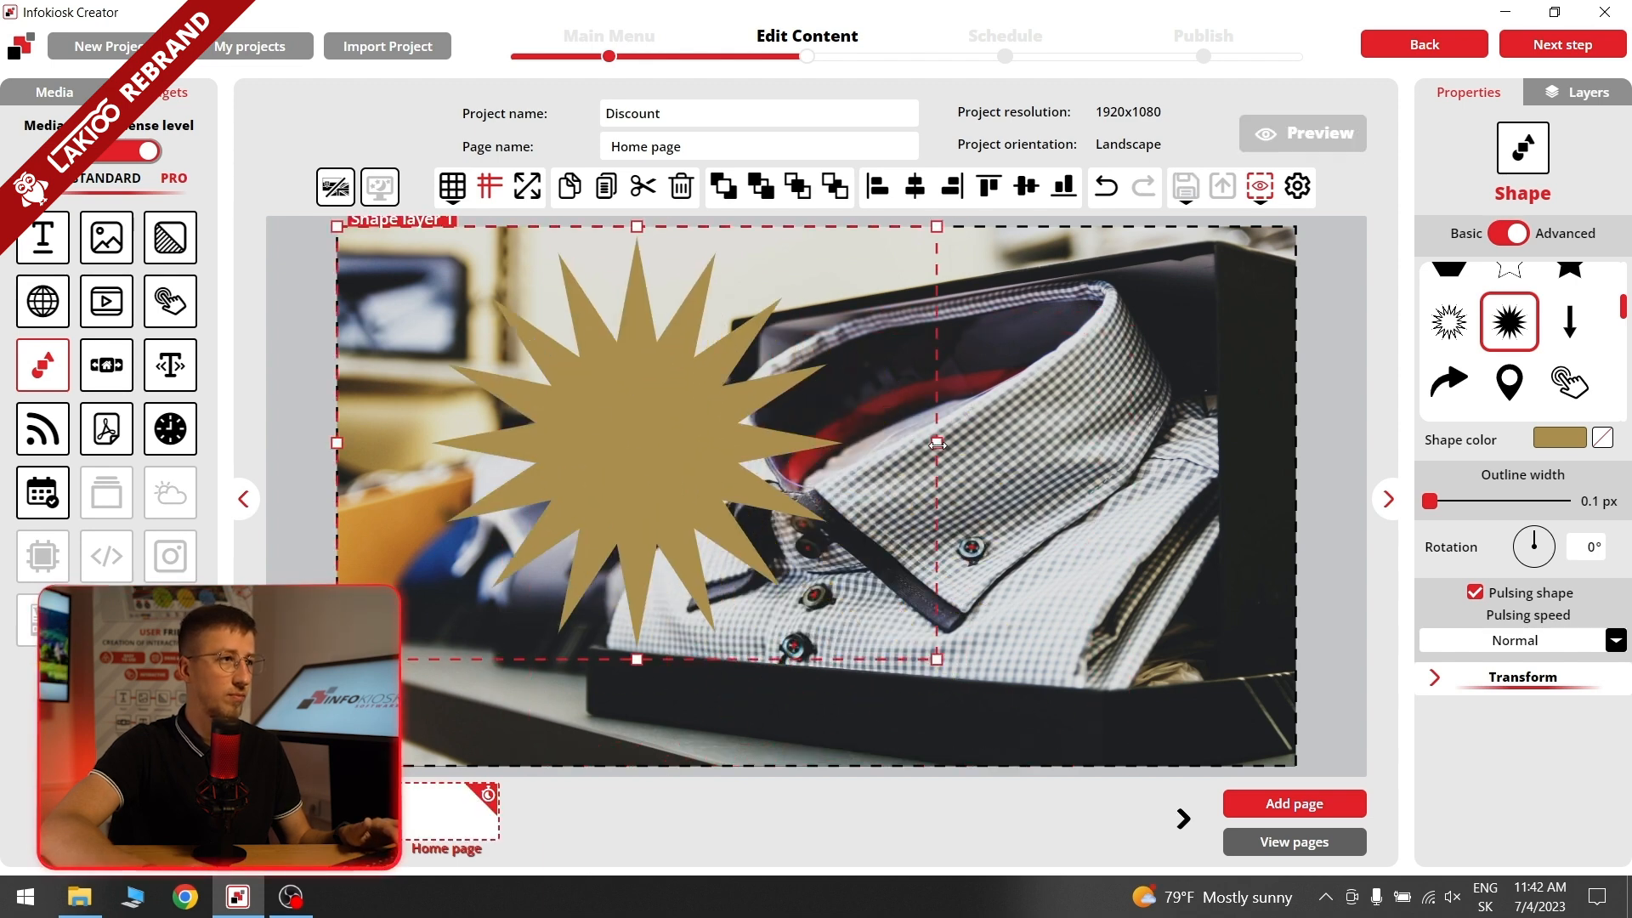
pyautogui.moveTo(937, 443); pyautogui.dragTo(868, 440)
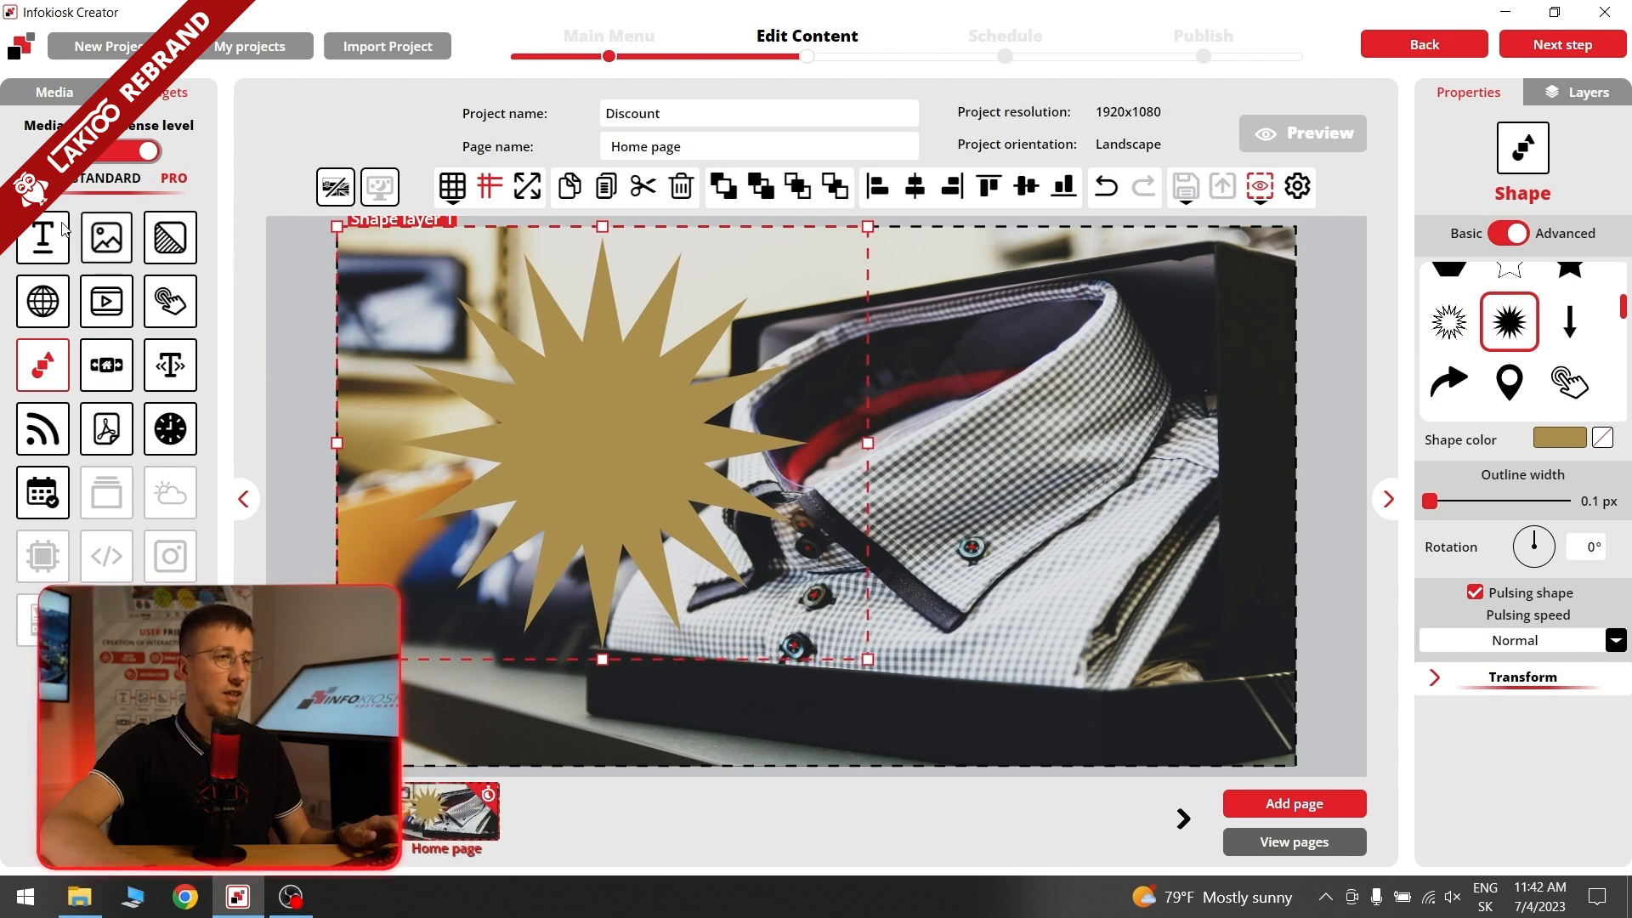
# Step: Add a text layer beside the starburst reading "DISCOUNT" with "50€" on the second line
pyautogui.moveTo(51, 234); pyautogui.dragTo(1003, 442)
pyautogui.doubleClick(1003, 442)
pyautogui.write('DISCOUNT')
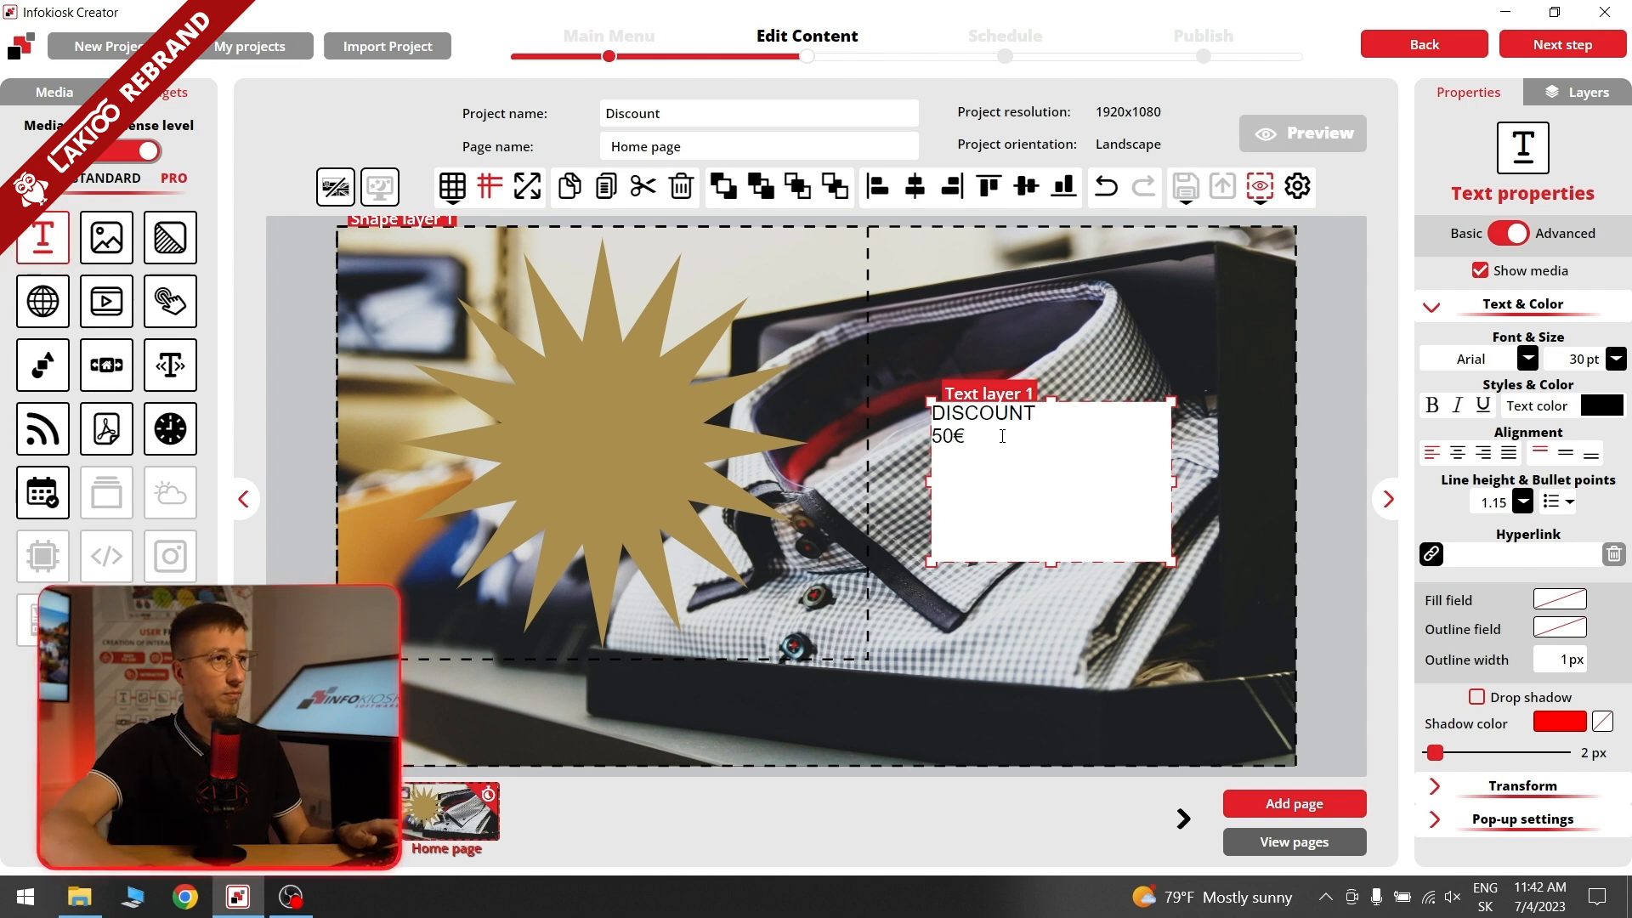
# Step: Format both lines of the discount text as bold, white, 60 pt and horizontally centred
pyautogui.moveTo(969, 439); pyautogui.dragTo(932, 421)
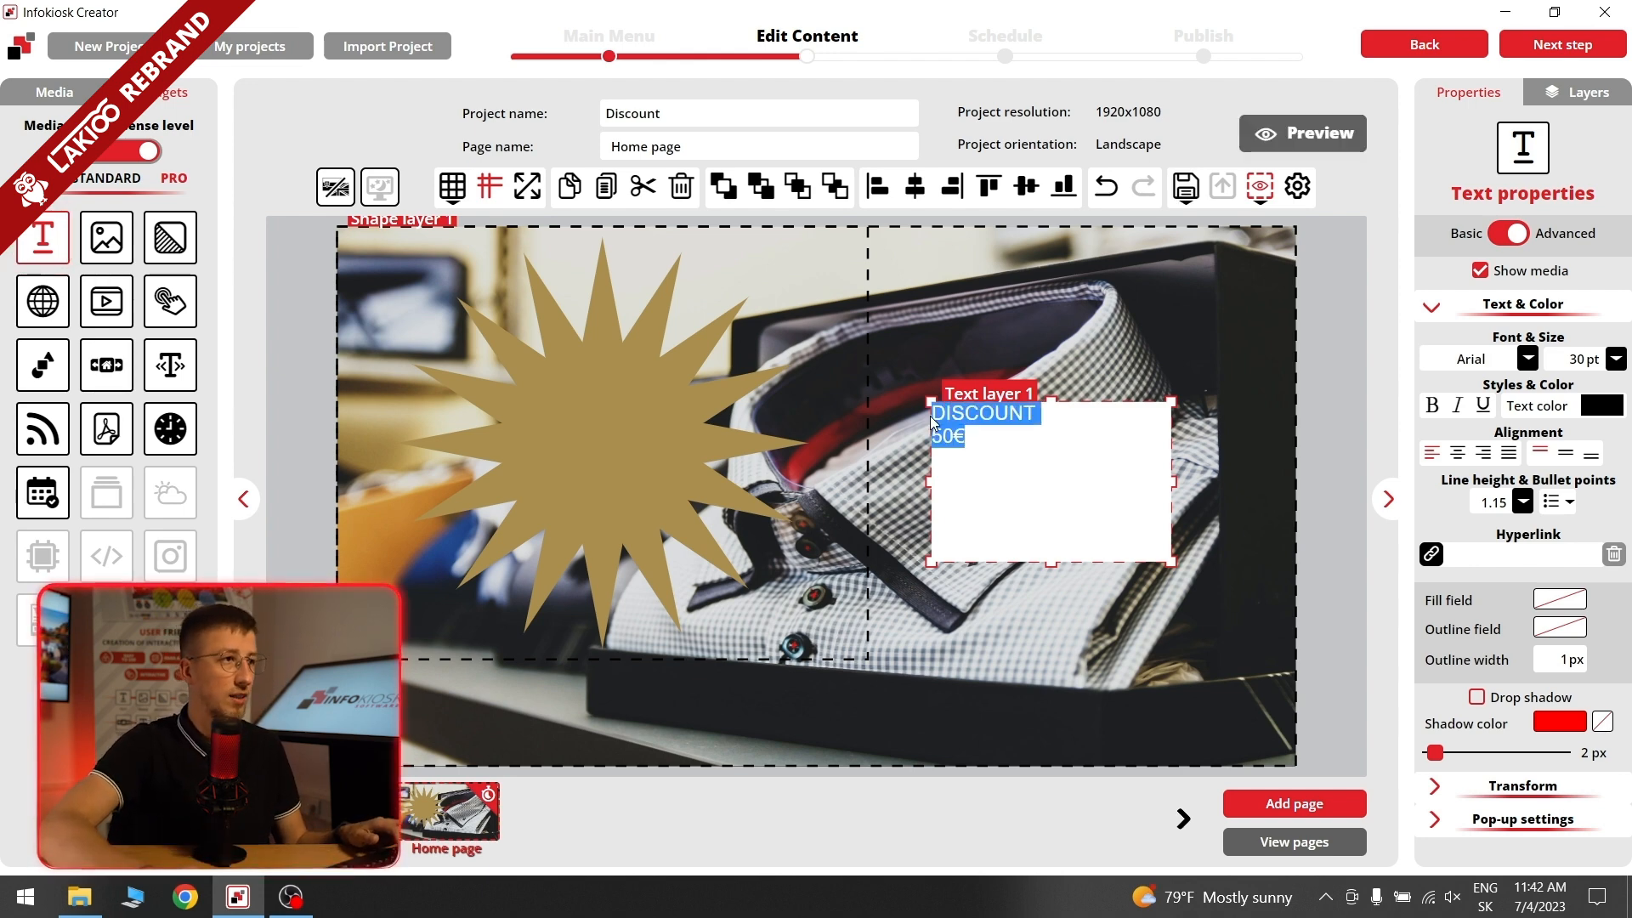
pyautogui.click(1432, 405)
pyautogui.click(1575, 411)
pyautogui.click(1471, 507)
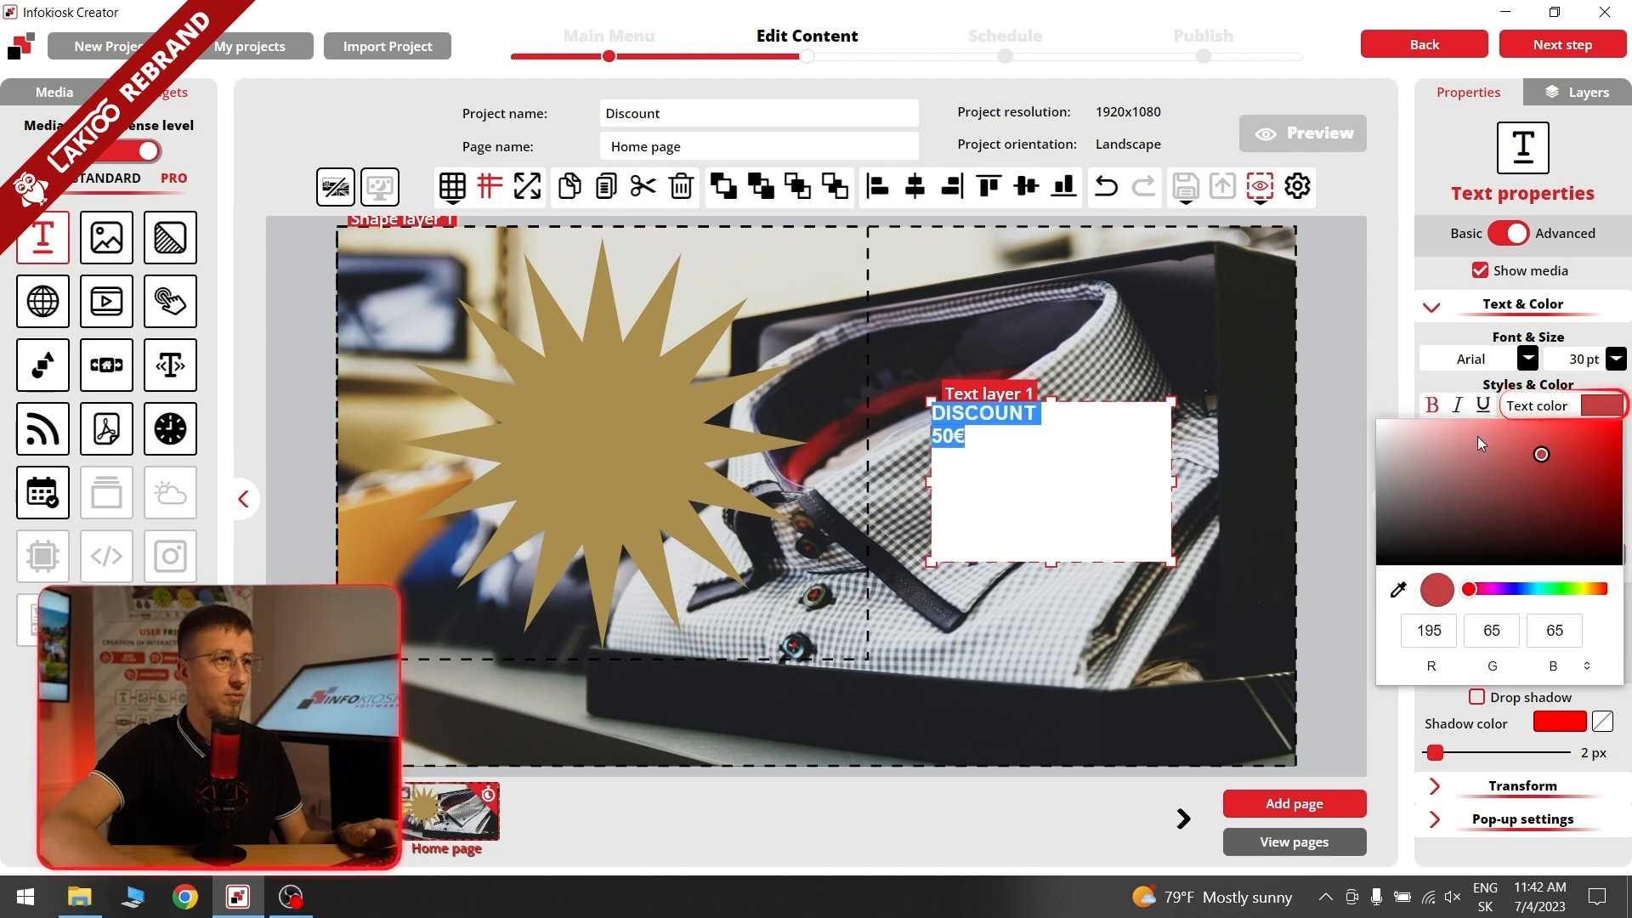
pyautogui.moveTo(1471, 506); pyautogui.dragTo(1329, 411)
pyautogui.click(1613, 358)
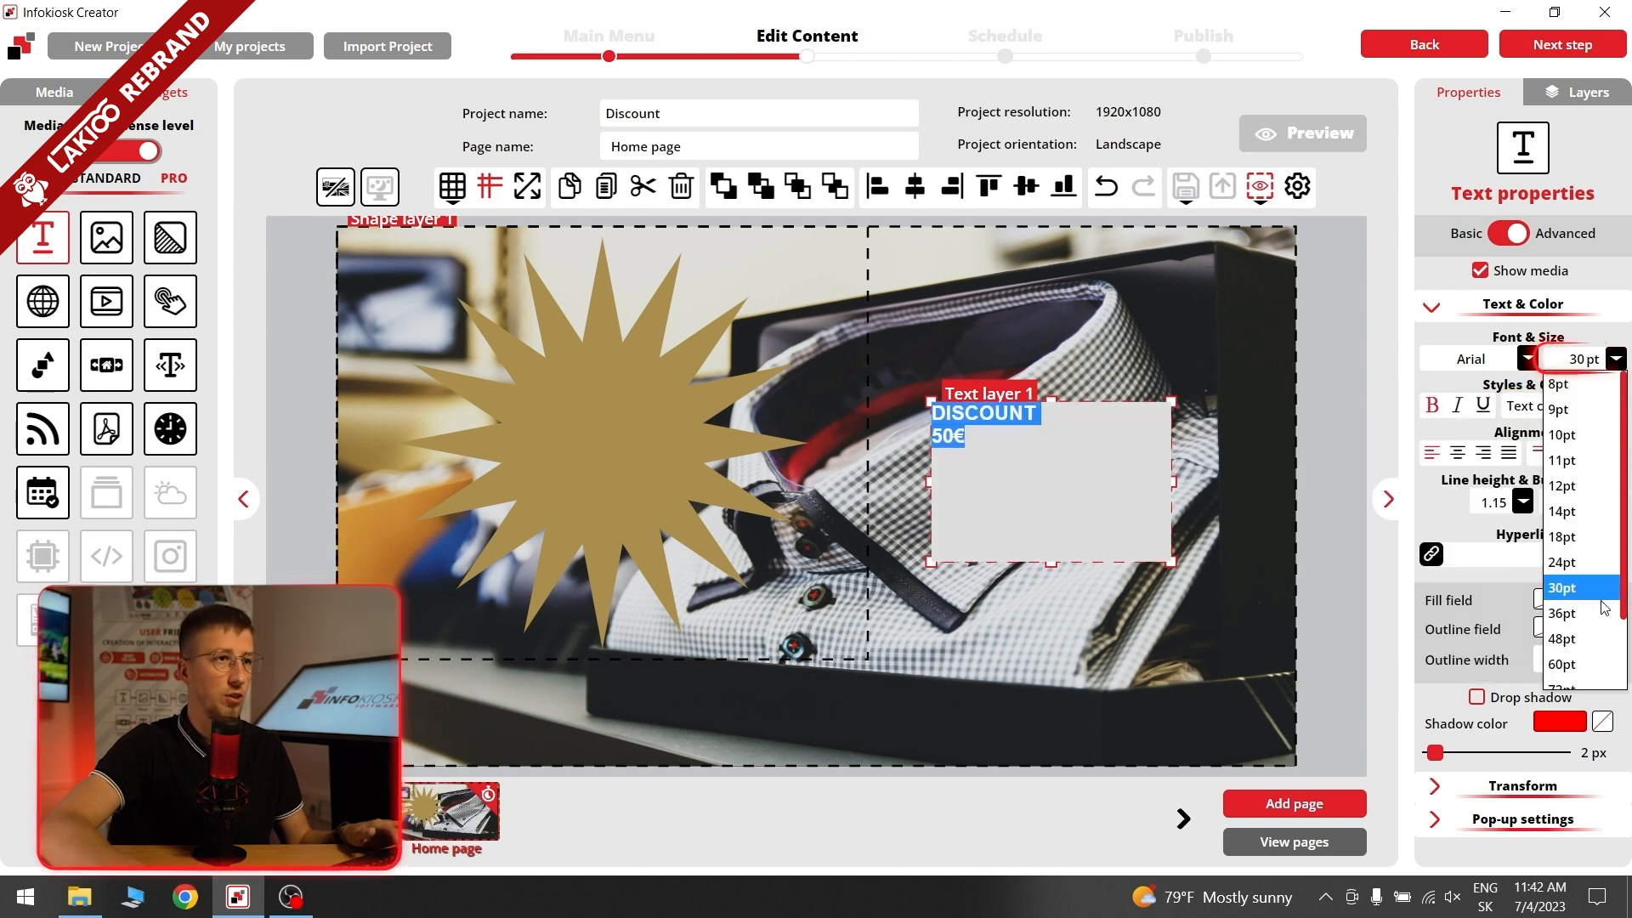
pyautogui.click(1596, 663)
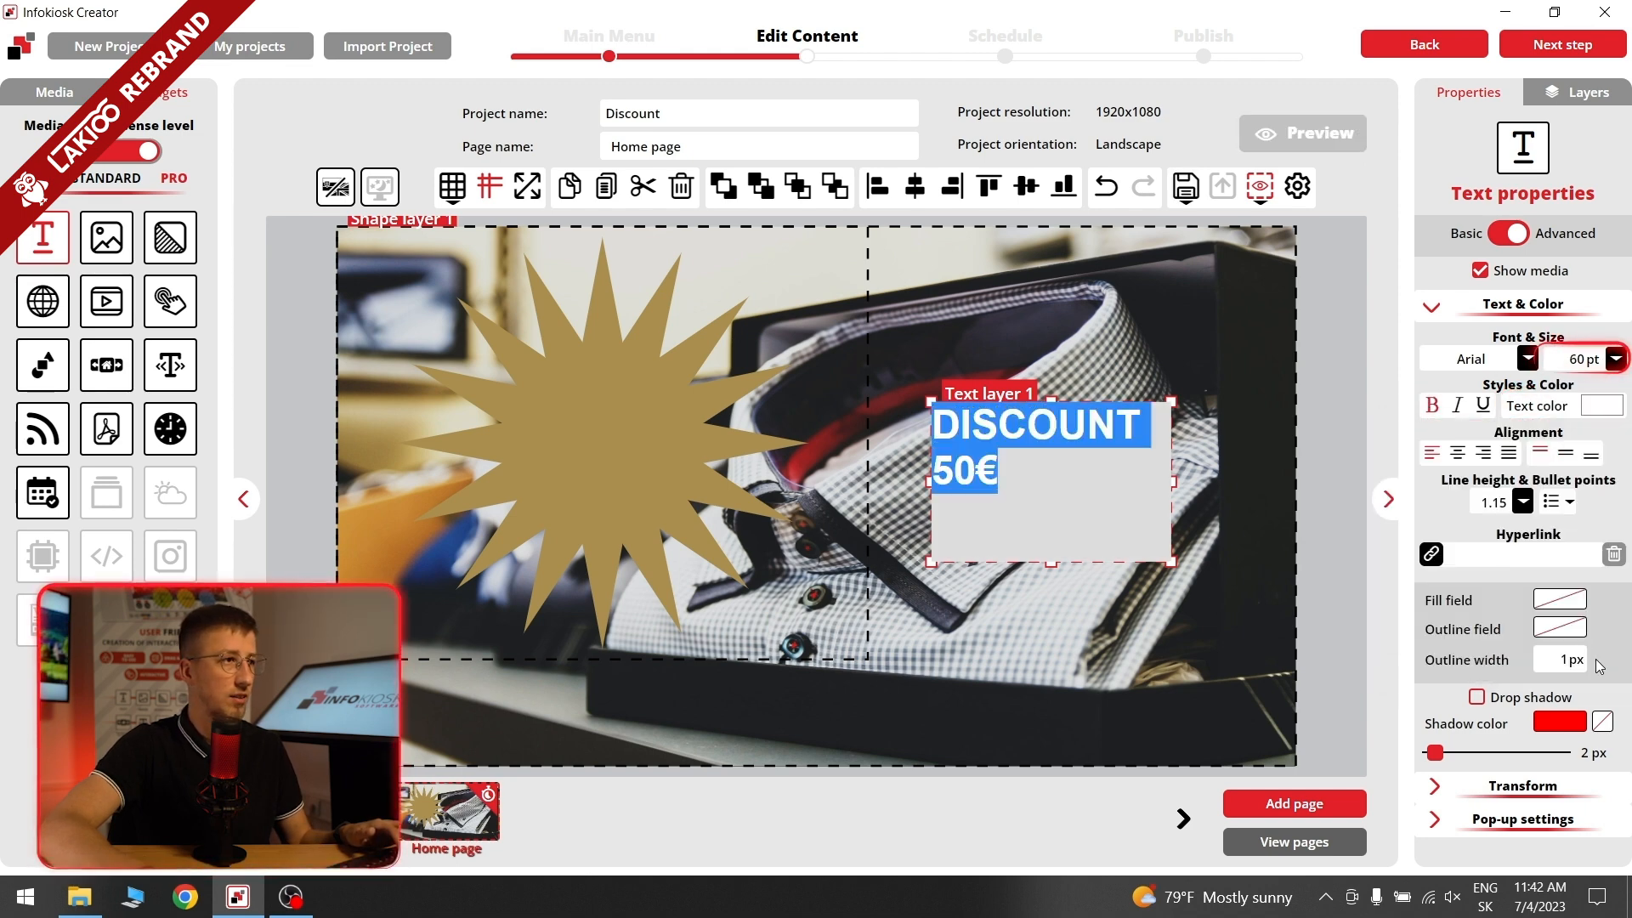
pyautogui.click(1458, 454)
# Step: Enlarge only the "50€" line of the discount text to 144 pt
pyautogui.click(1101, 472)
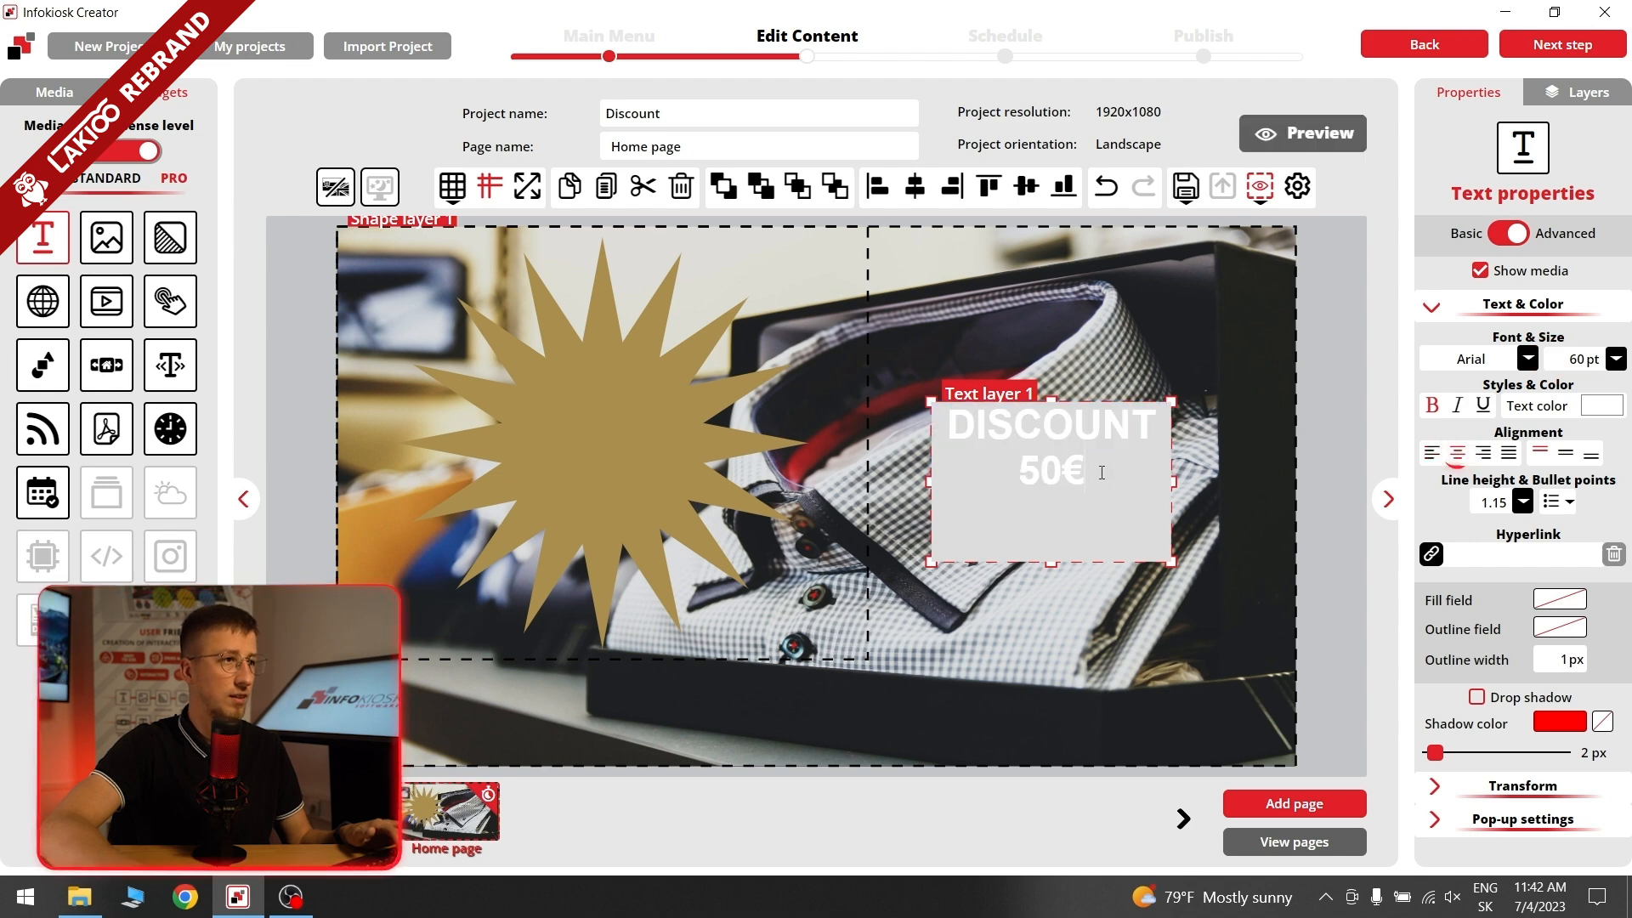
pyautogui.click(1615, 359)
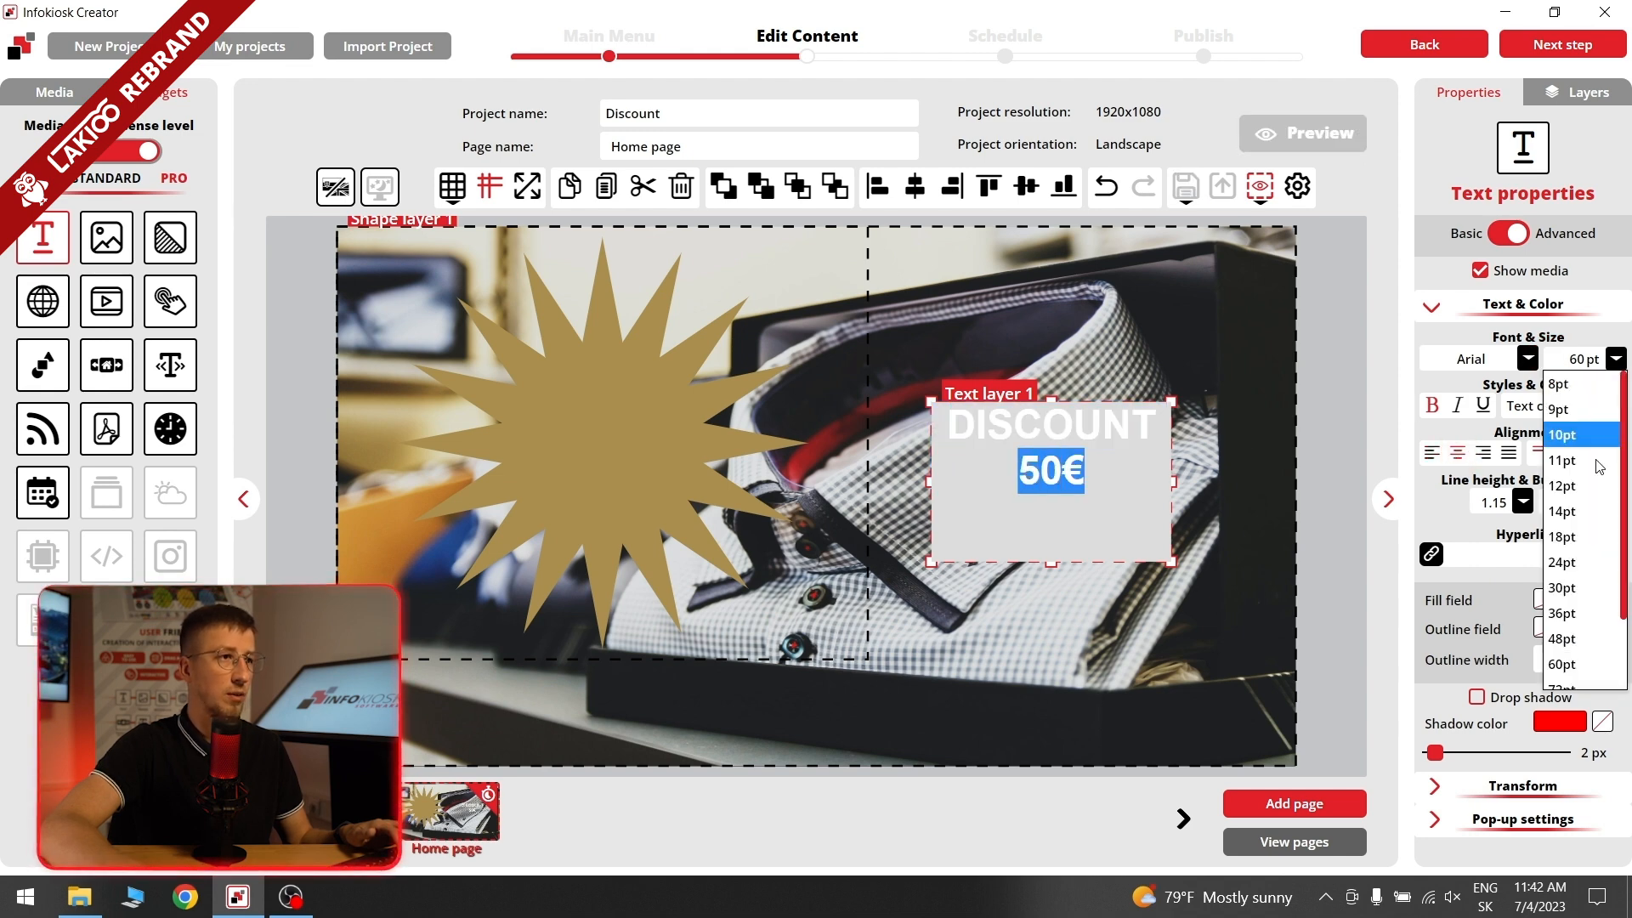
pyautogui.click(1592, 668)
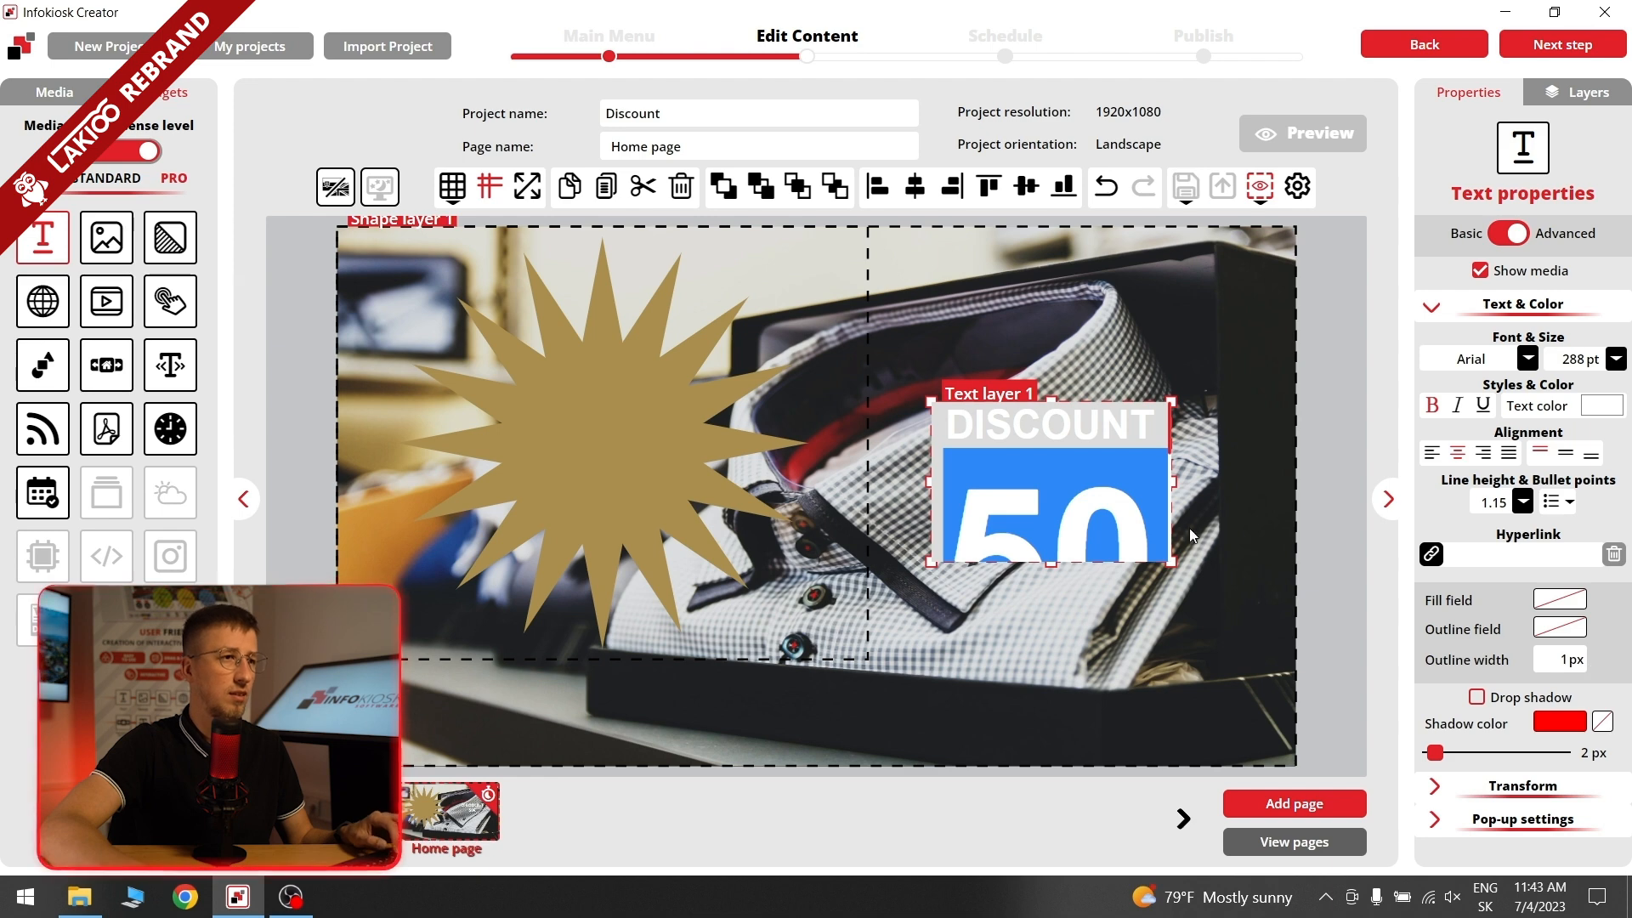
pyautogui.click(1616, 359)
pyautogui.click(1592, 654)
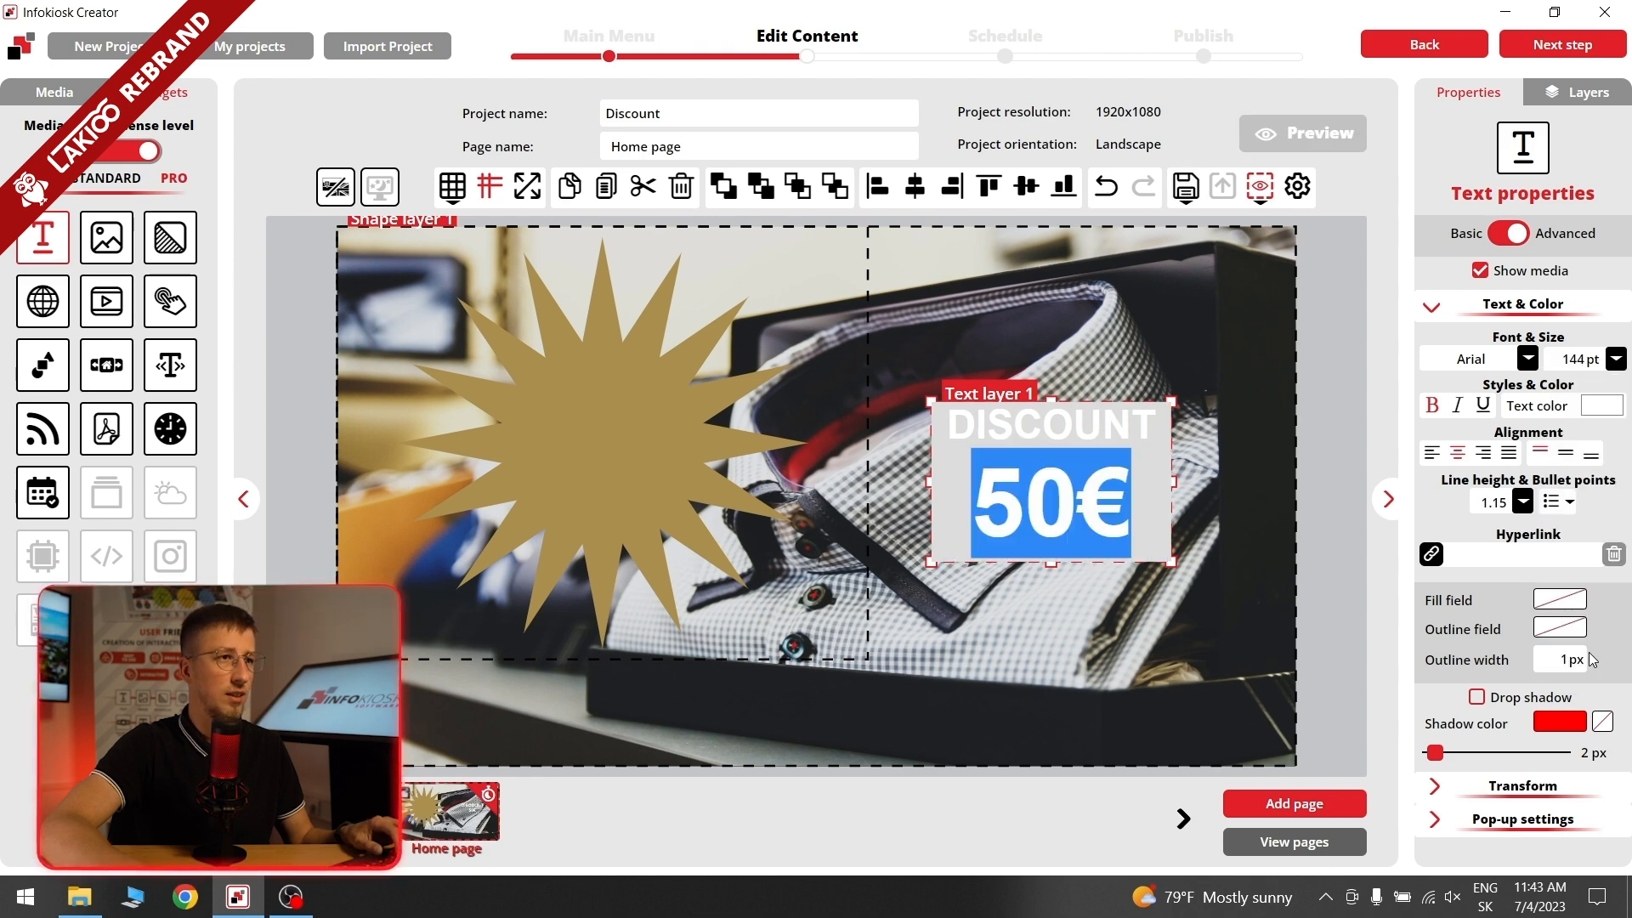
# Step: Finish editing the discount text and move its layer onto the middle of the gold starburst
pyautogui.click(1249, 552)
pyautogui.click(1067, 514)
pyautogui.moveTo(1067, 514); pyautogui.dragTo(619, 493)
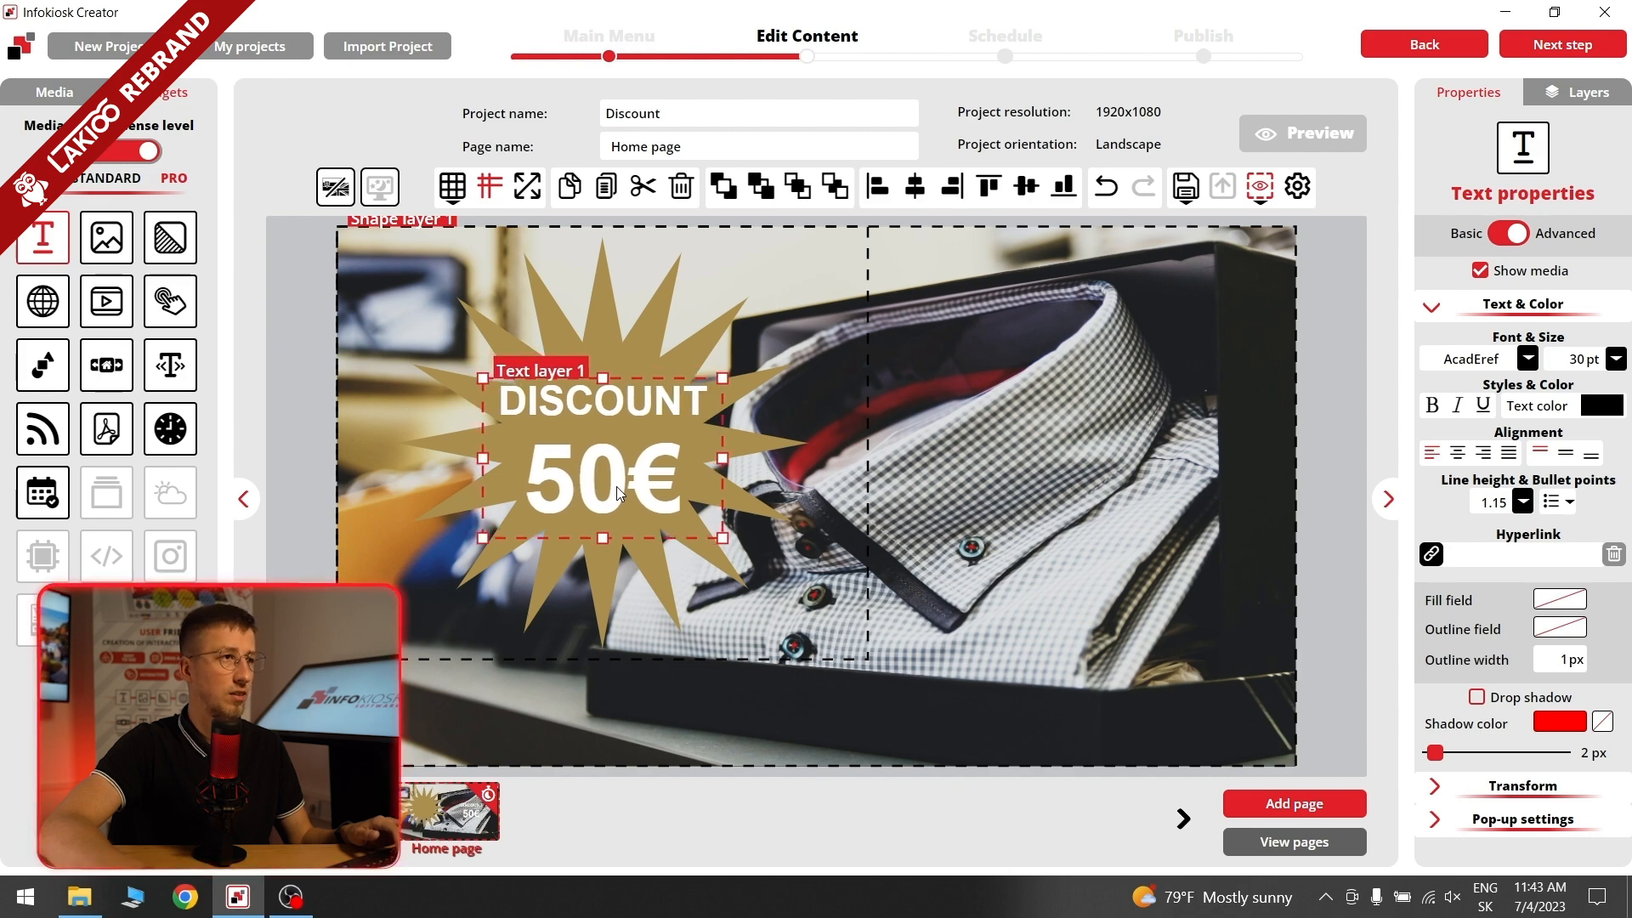
# Step: Preview the page with the discount text on the starburst, and return to the editor
pyautogui.click(1095, 364)
pyautogui.click(1314, 134)
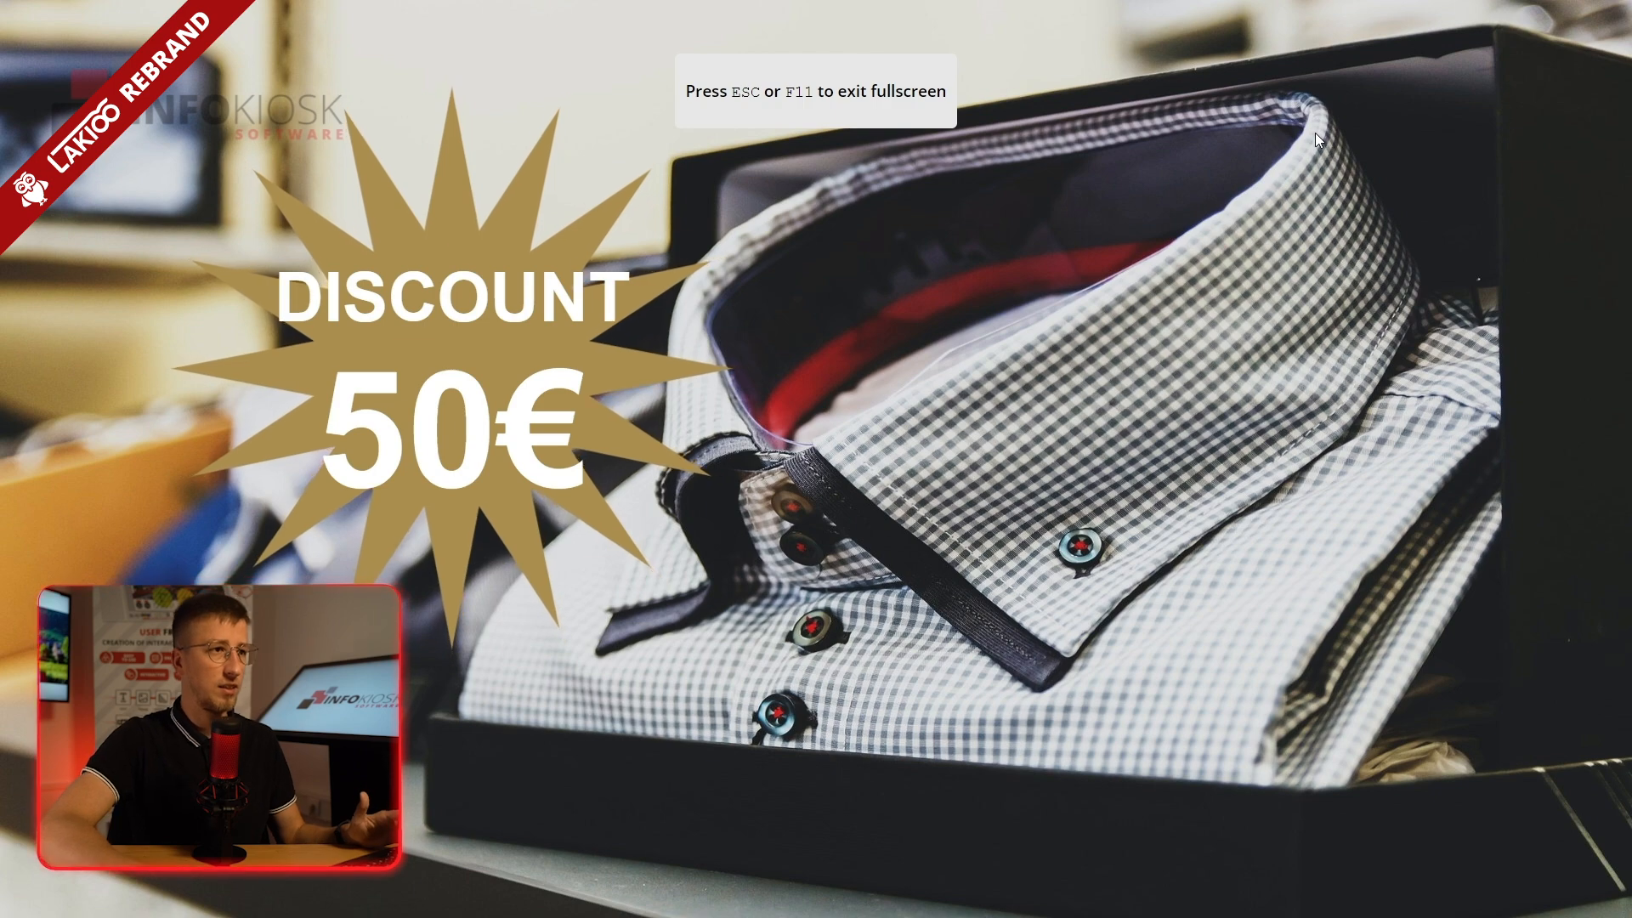
pyautogui.press('Escape')
pyautogui.click(1605, 12)
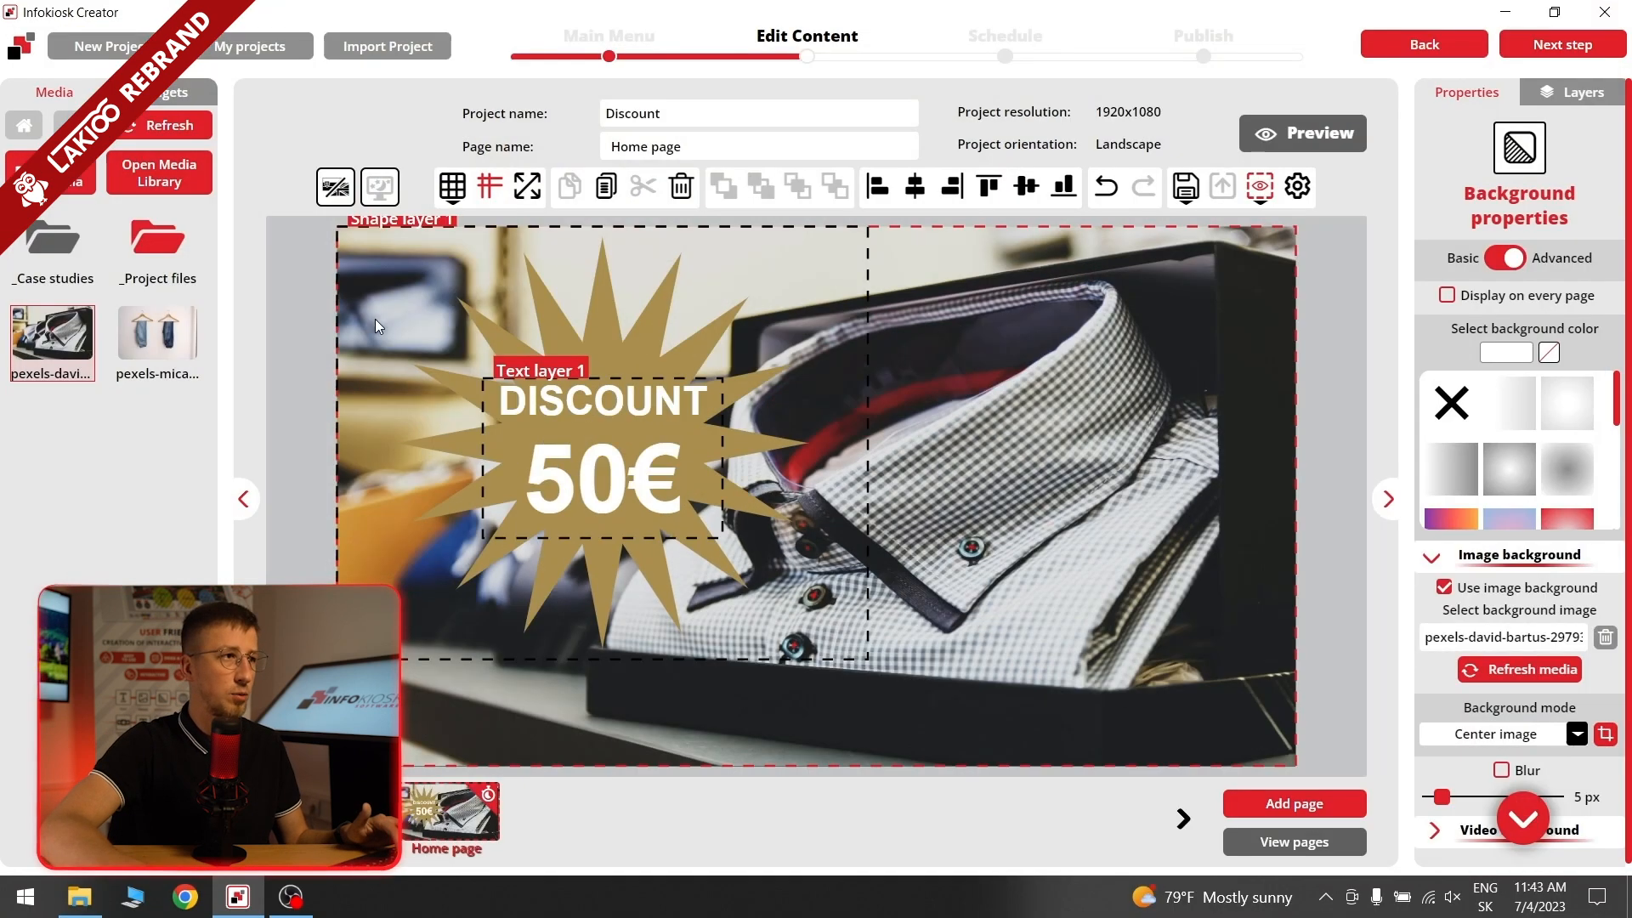
# Step: Add a second text layer over the lower part of the shirt photo reading "Men's Shirt"
pyautogui.click(146, 94)
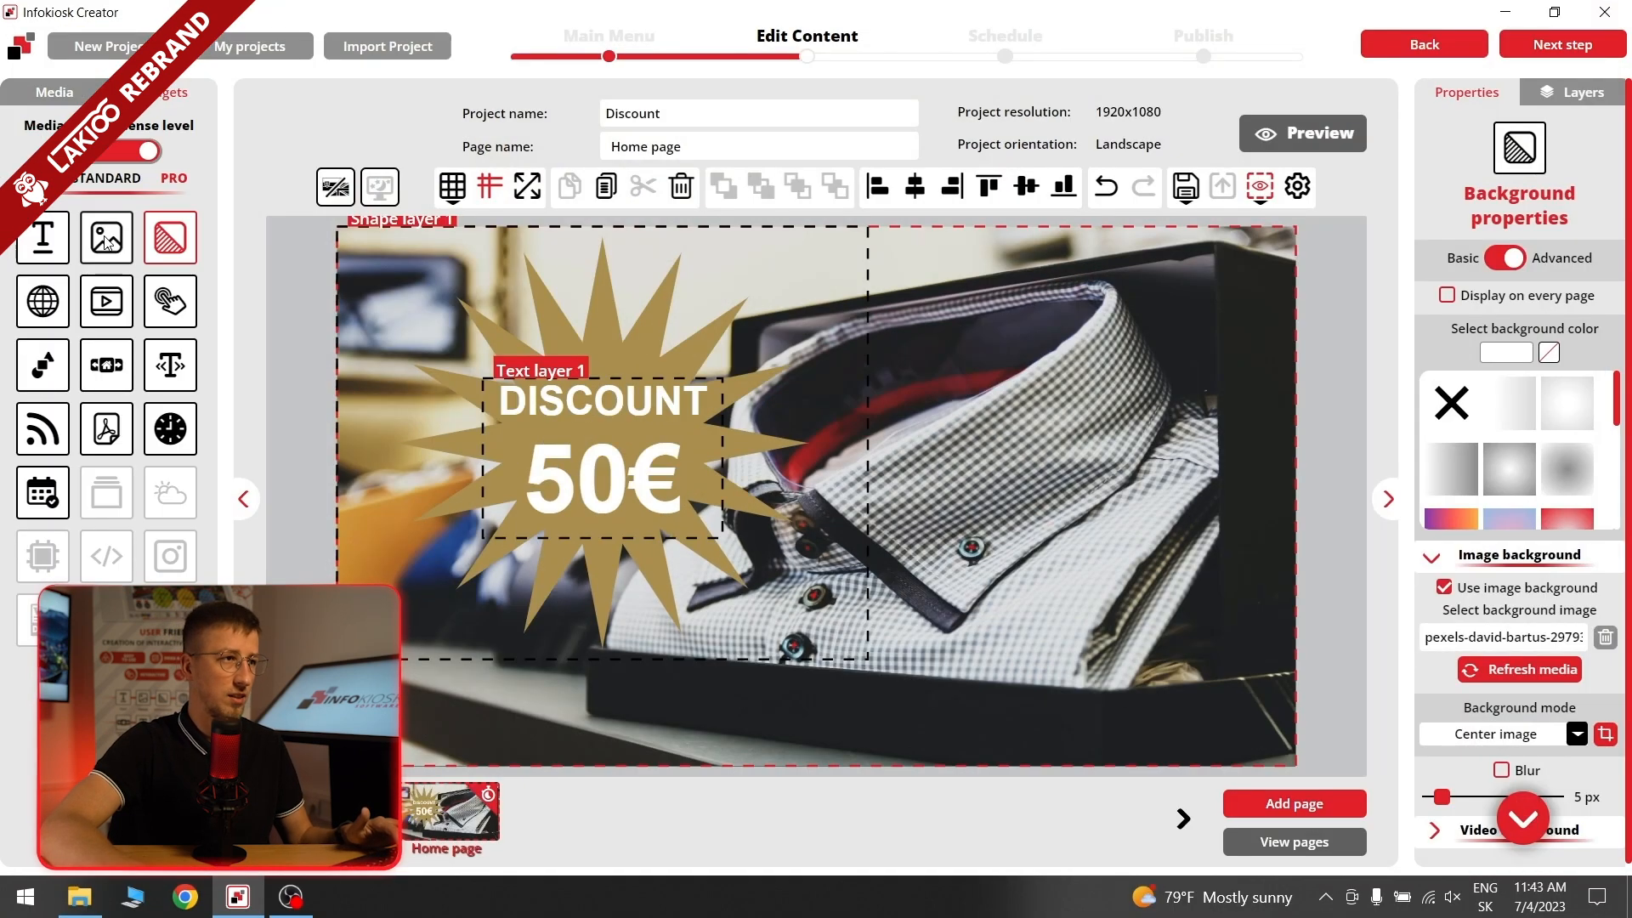
pyautogui.moveTo(43, 236); pyautogui.dragTo(985, 548)
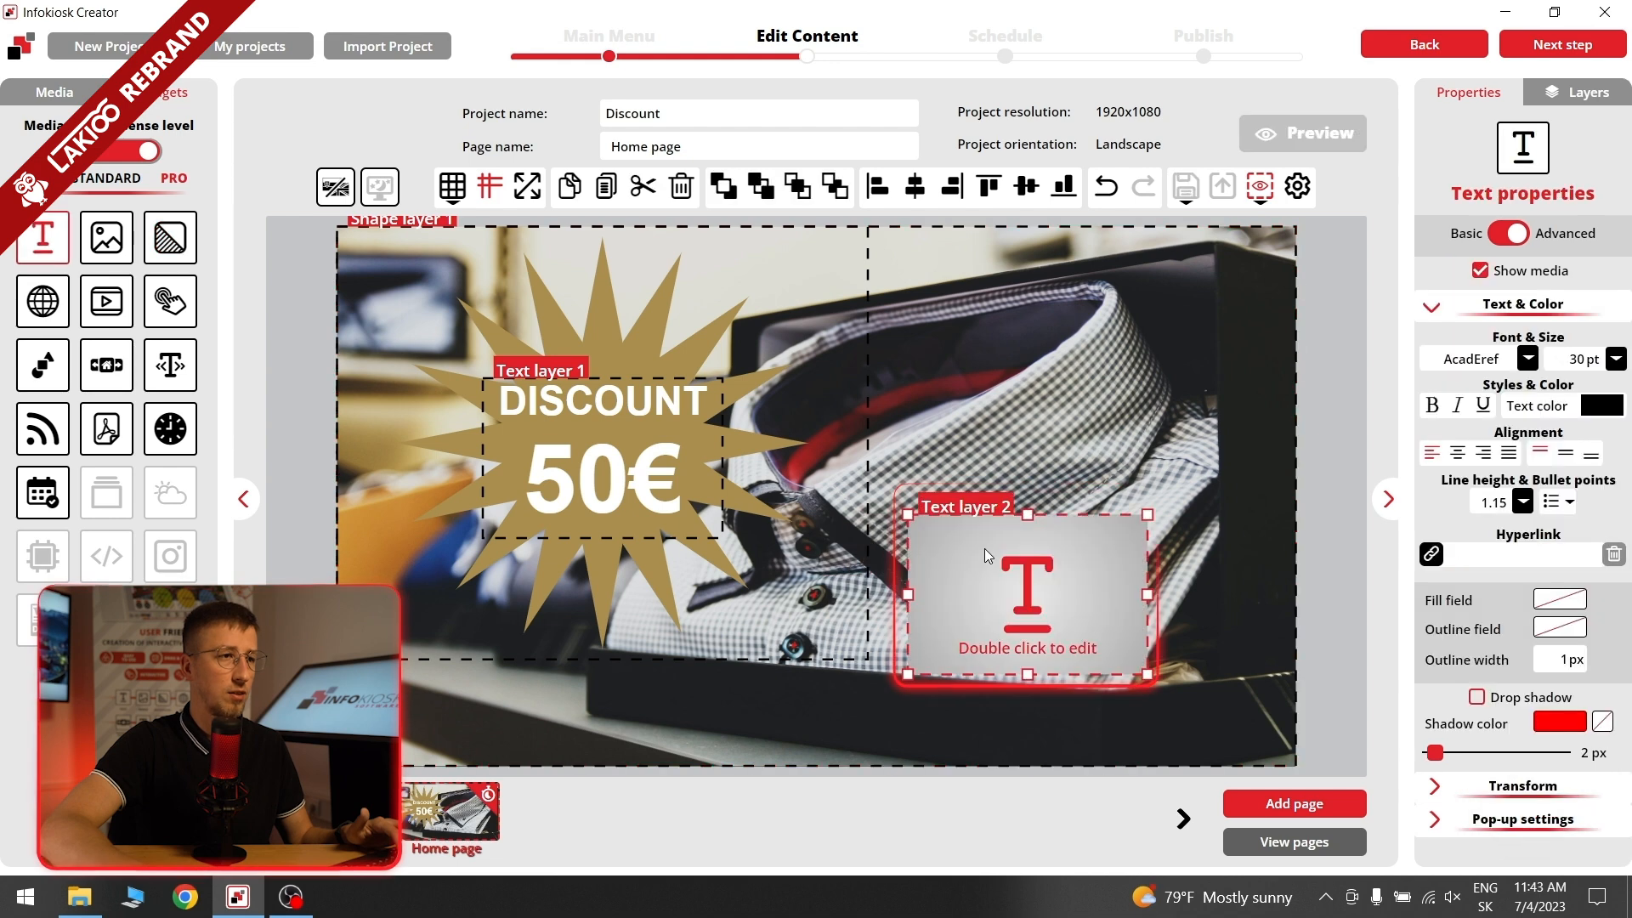
pyautogui.doubleClick(986, 549)
pyautogui.write("Men's Shirt")
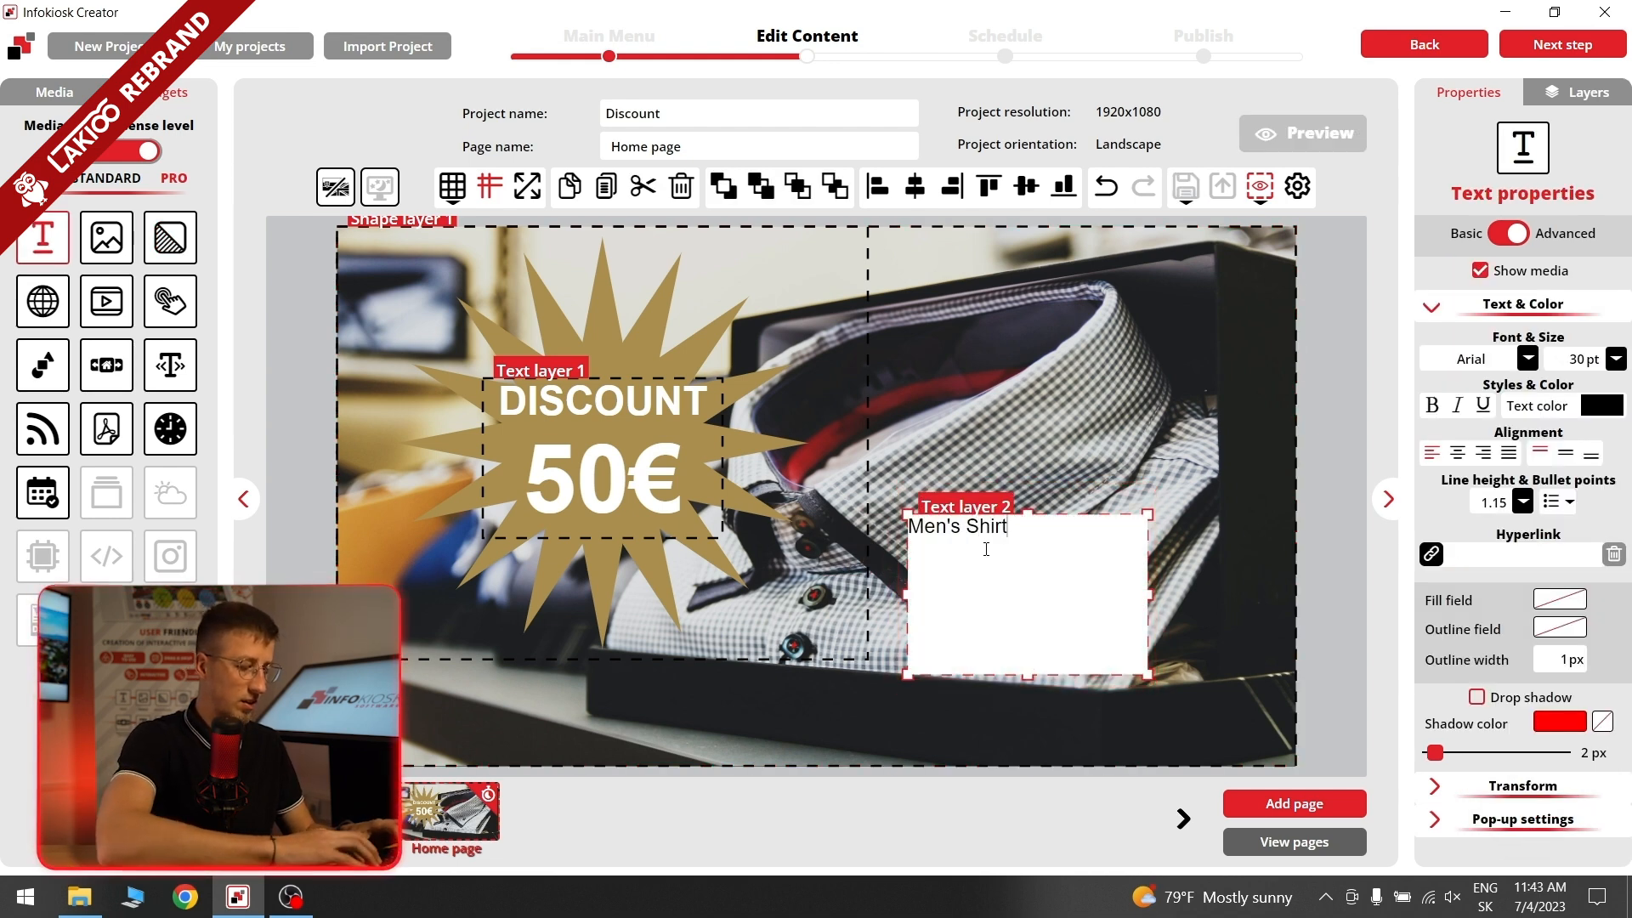
# Step: Format the "Men's Shirt" text as 48 pt, bold, white and horizontally centred
pyautogui.moveTo(1009, 528); pyautogui.dragTo(910, 526)
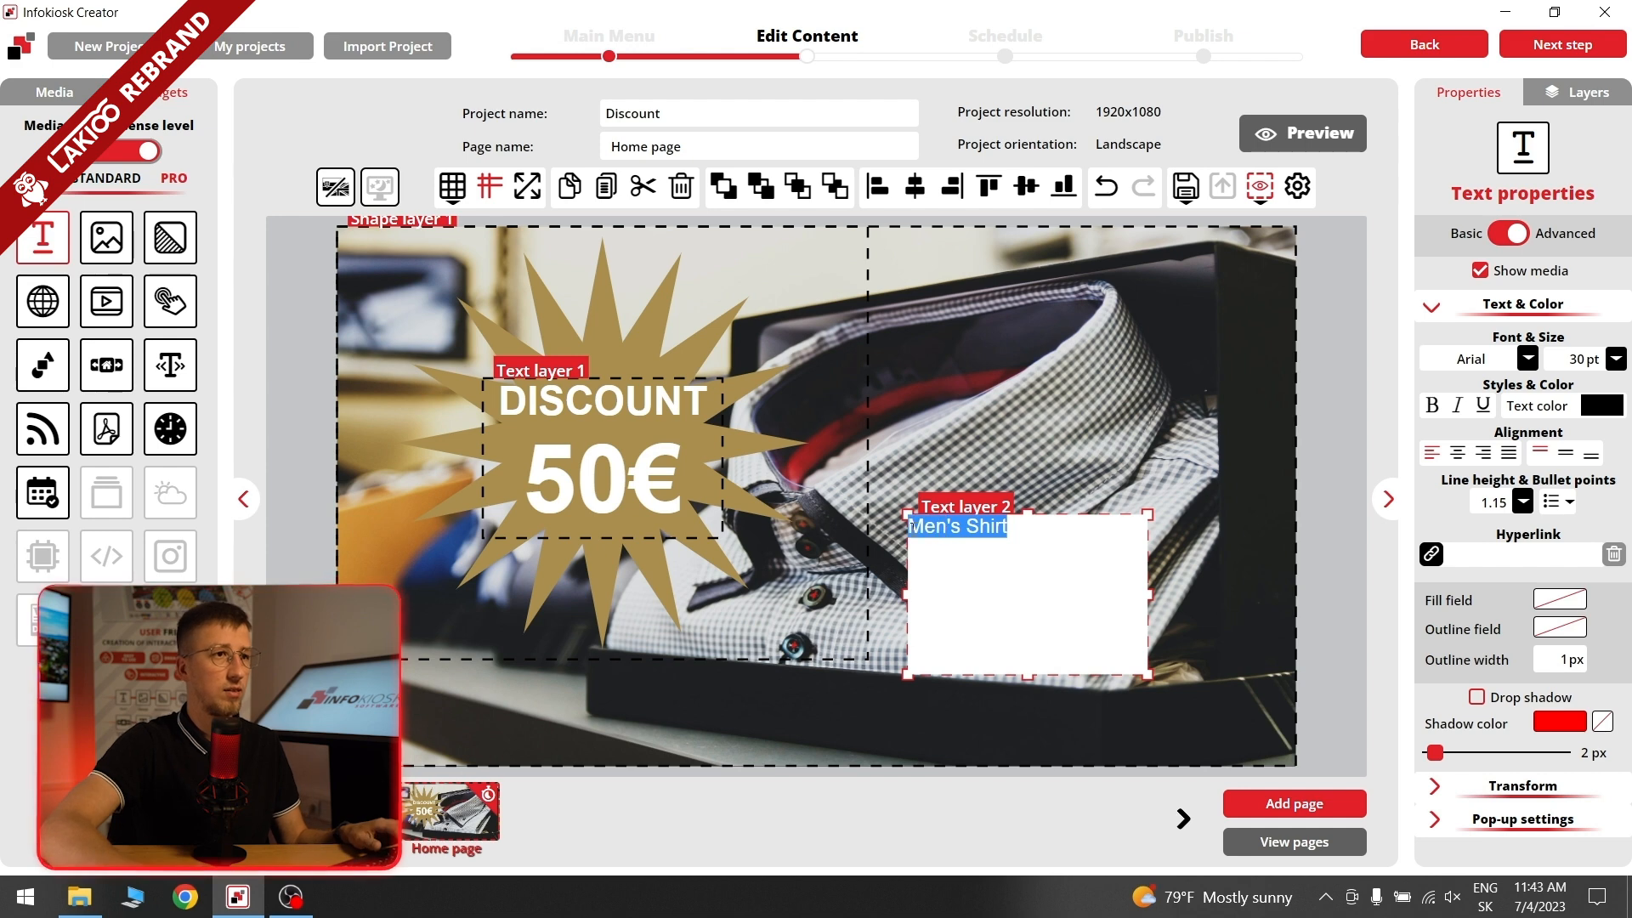
pyautogui.click(1615, 359)
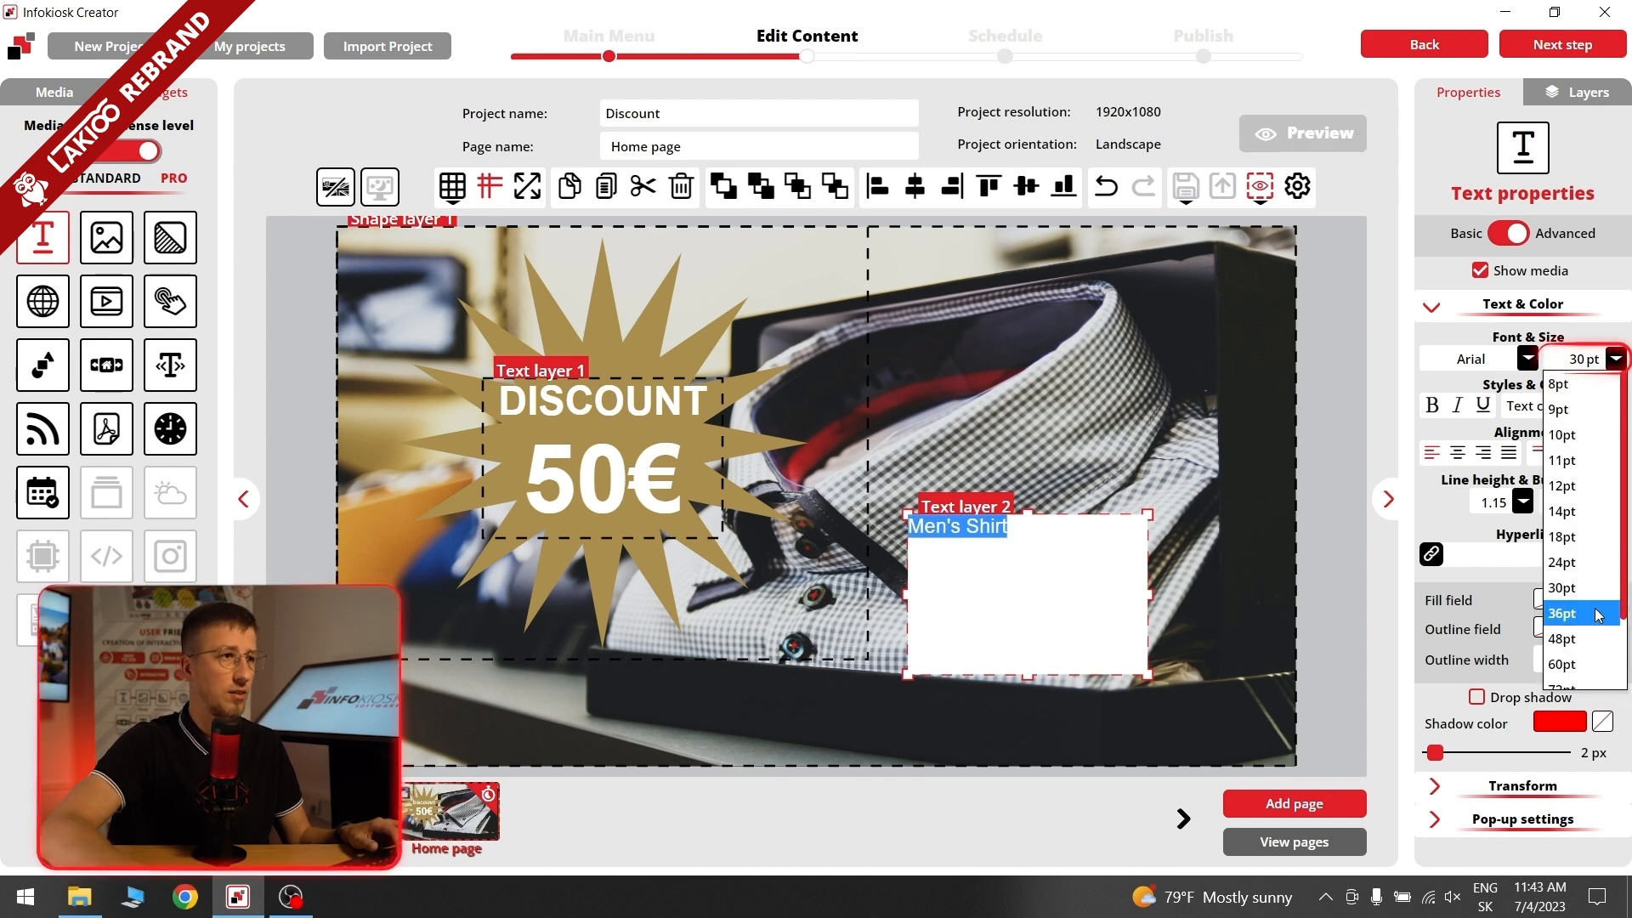
pyautogui.click(1596, 643)
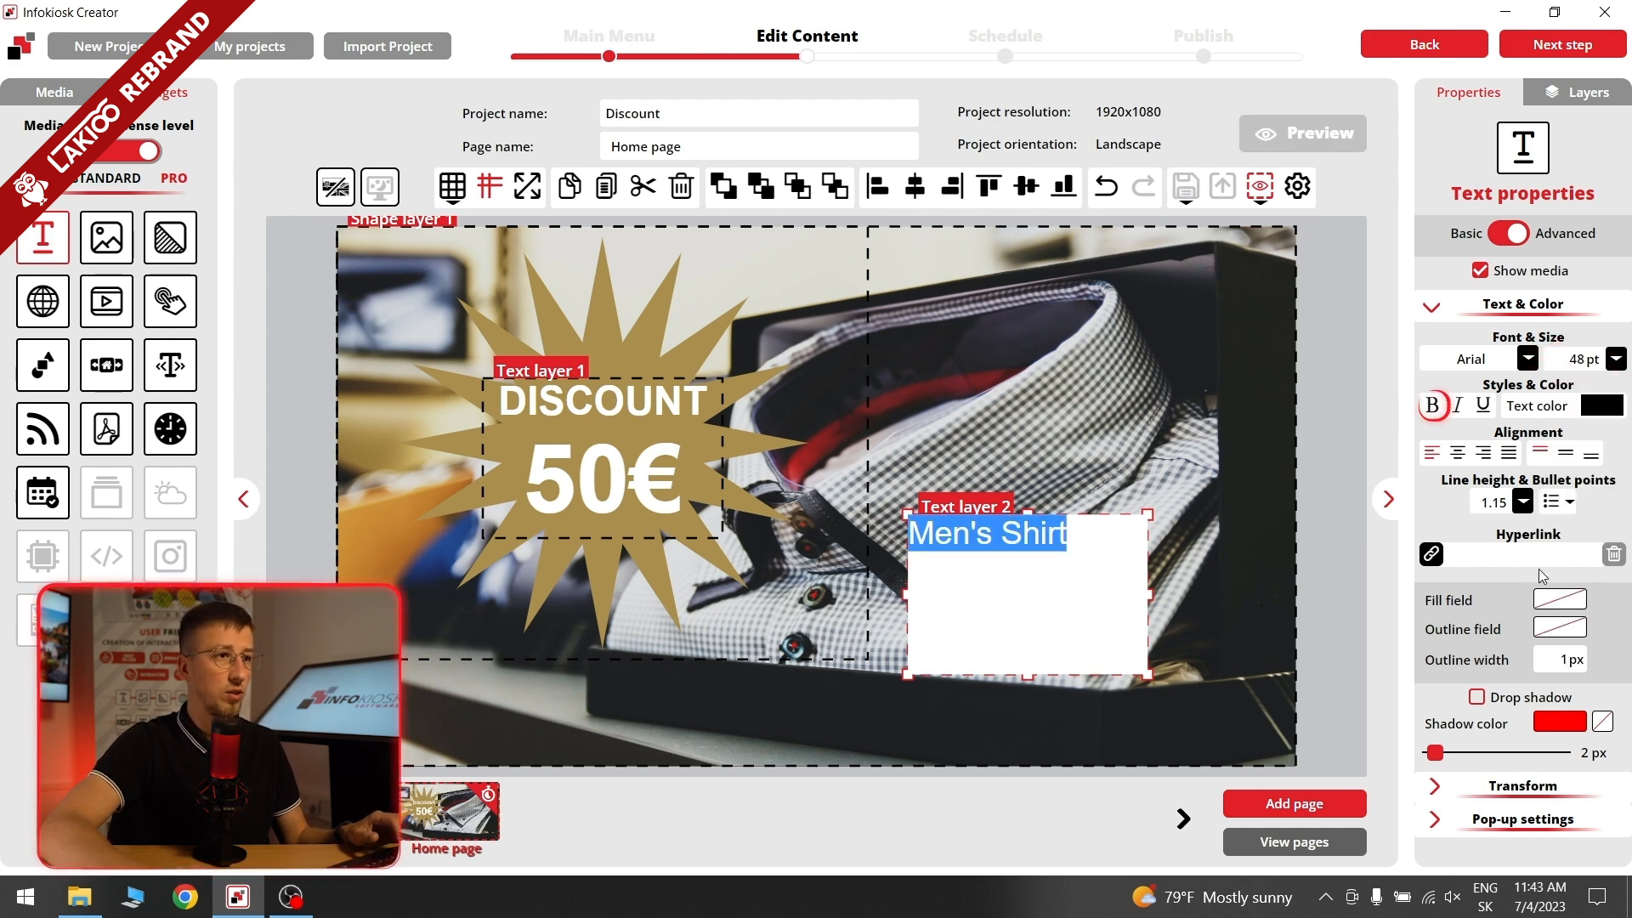
pyautogui.click(1431, 405)
pyautogui.click(1534, 406)
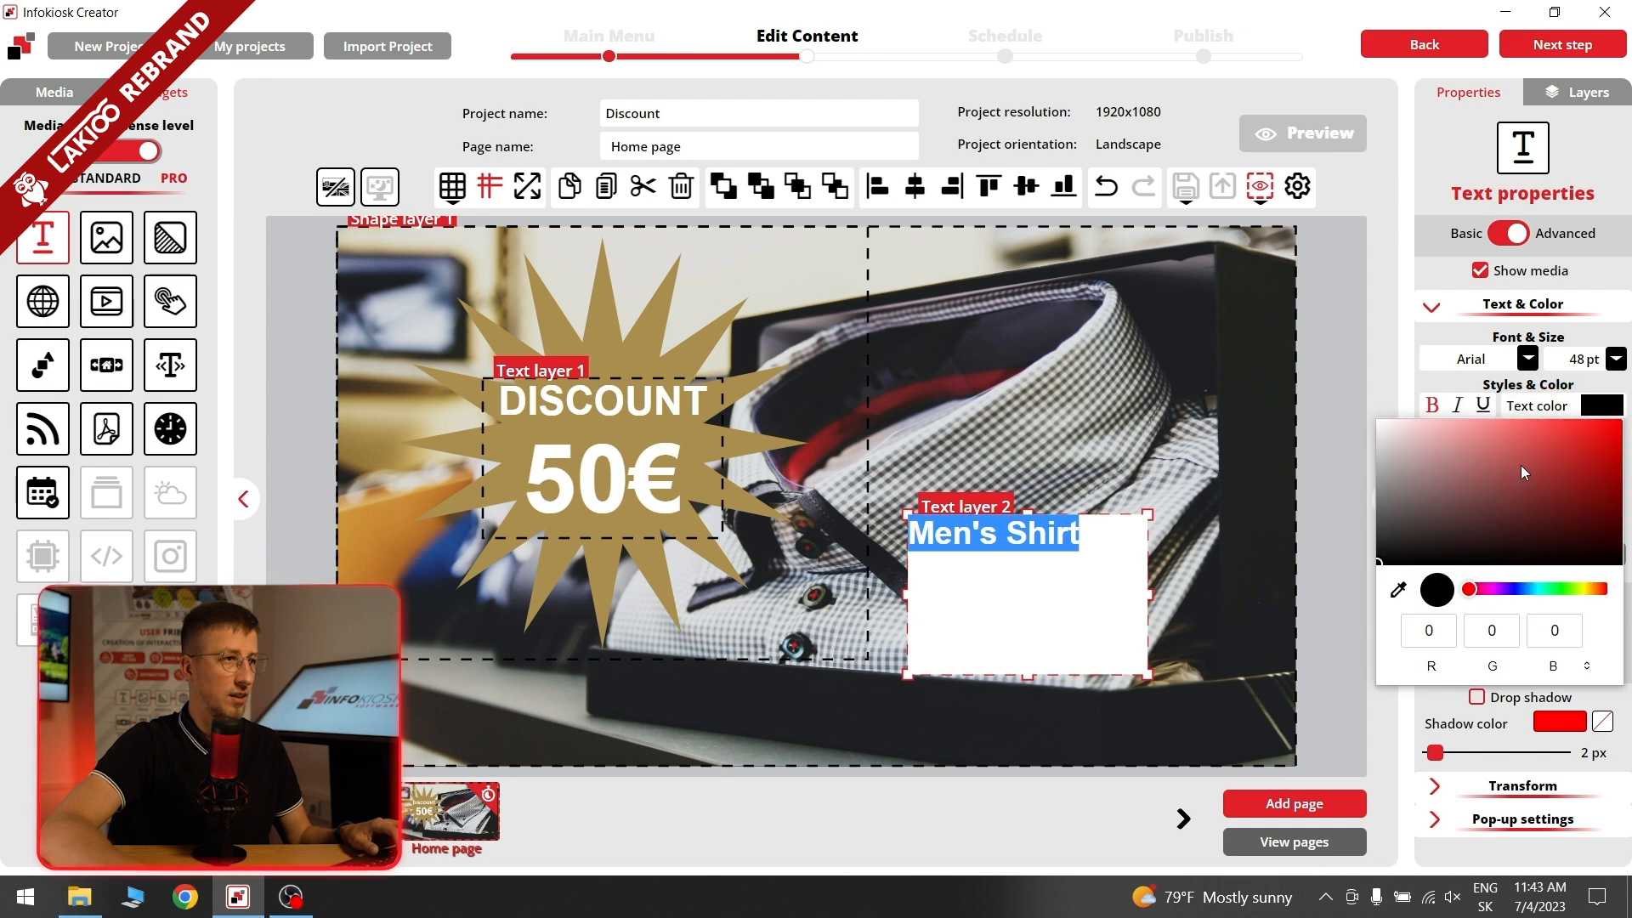
pyautogui.moveTo(1521, 466); pyautogui.dragTo(1364, 414)
pyautogui.click(1181, 609)
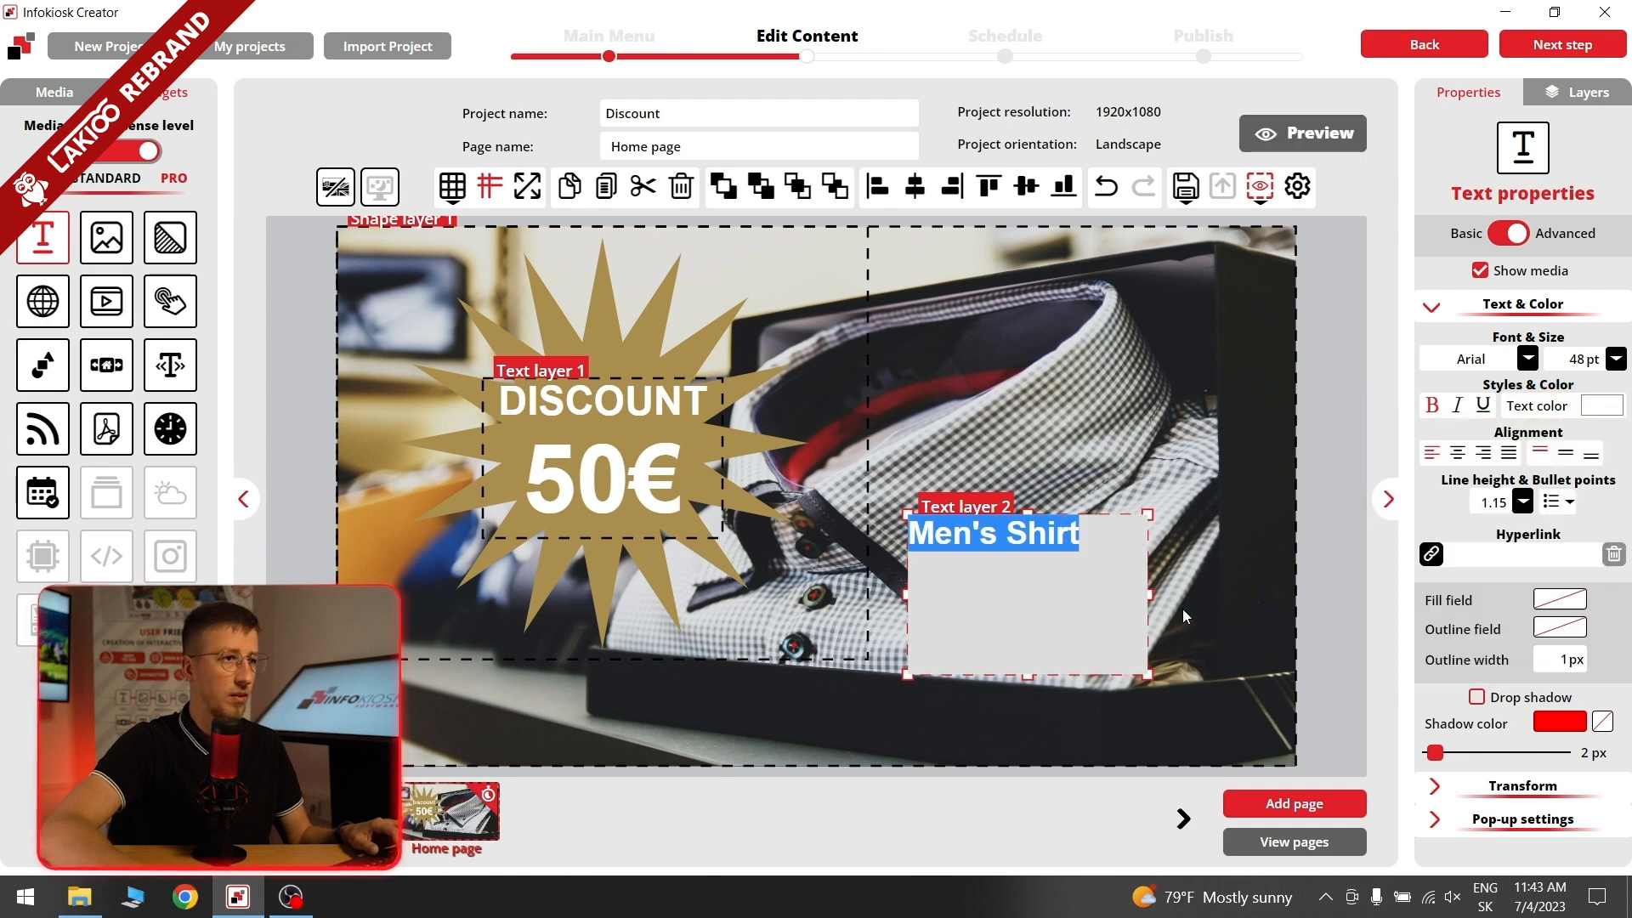
pyautogui.click(1018, 597)
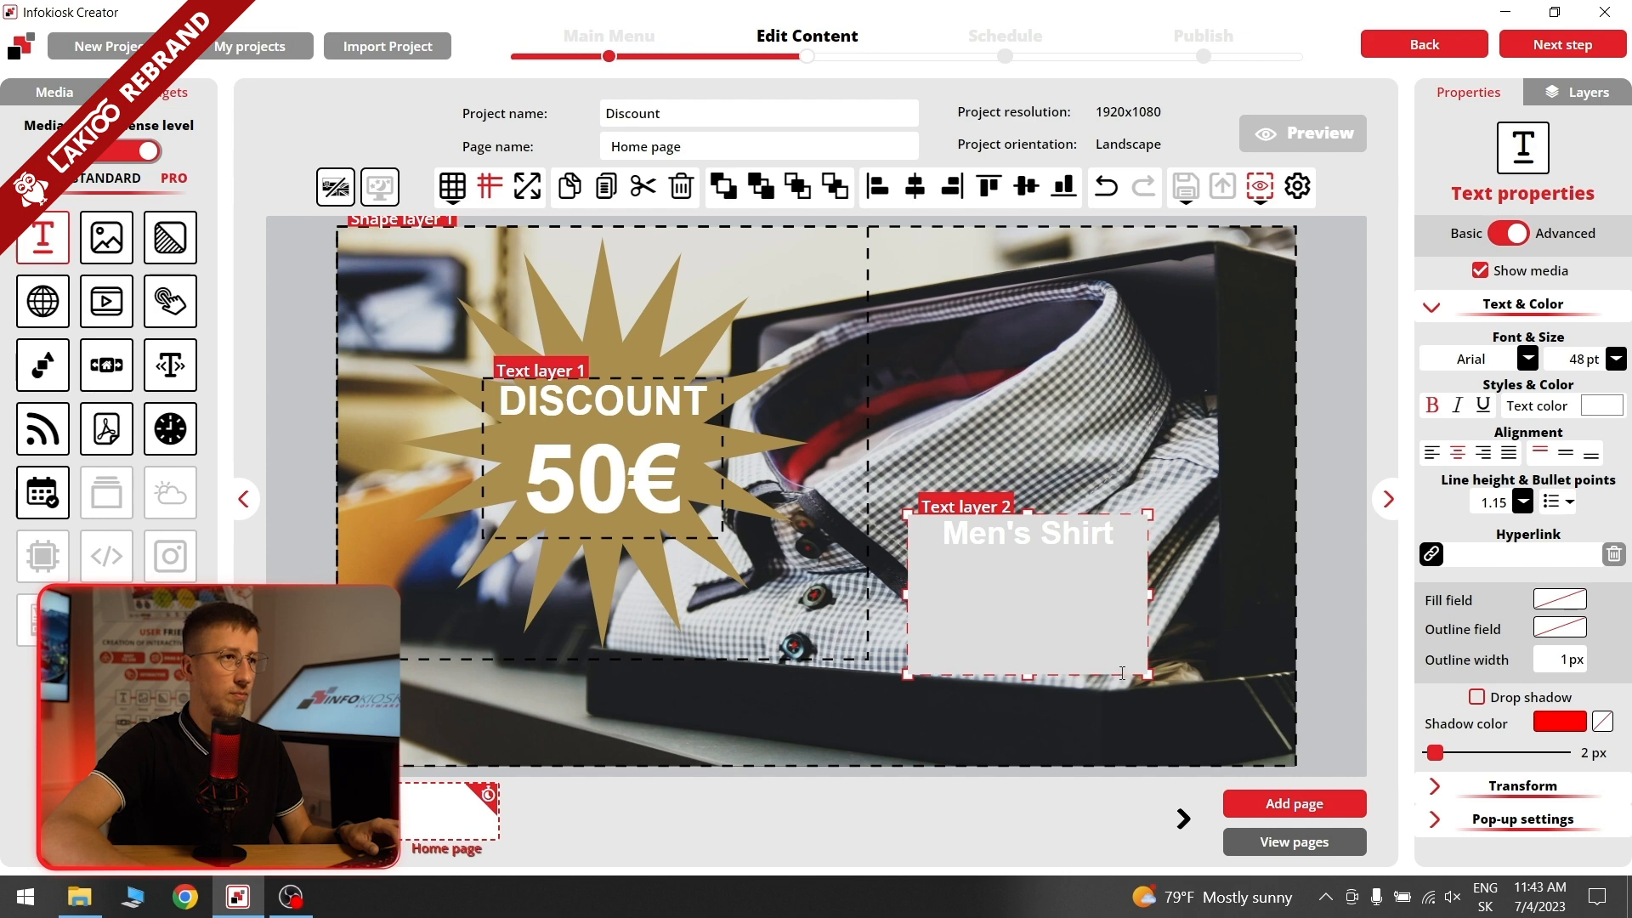
# Step: Reshape the "Men's Shirt" layer into a wide, low strip at the page's lower left, with its text vertically centred
pyautogui.click(1098, 541)
pyautogui.click(1066, 604)
pyautogui.moveTo(1066, 604); pyautogui.dragTo(432, 700)
pyautogui.moveTo(578, 767); pyautogui.dragTo(886, 681)
pyautogui.moveTo(806, 648); pyautogui.dragTo(804, 667)
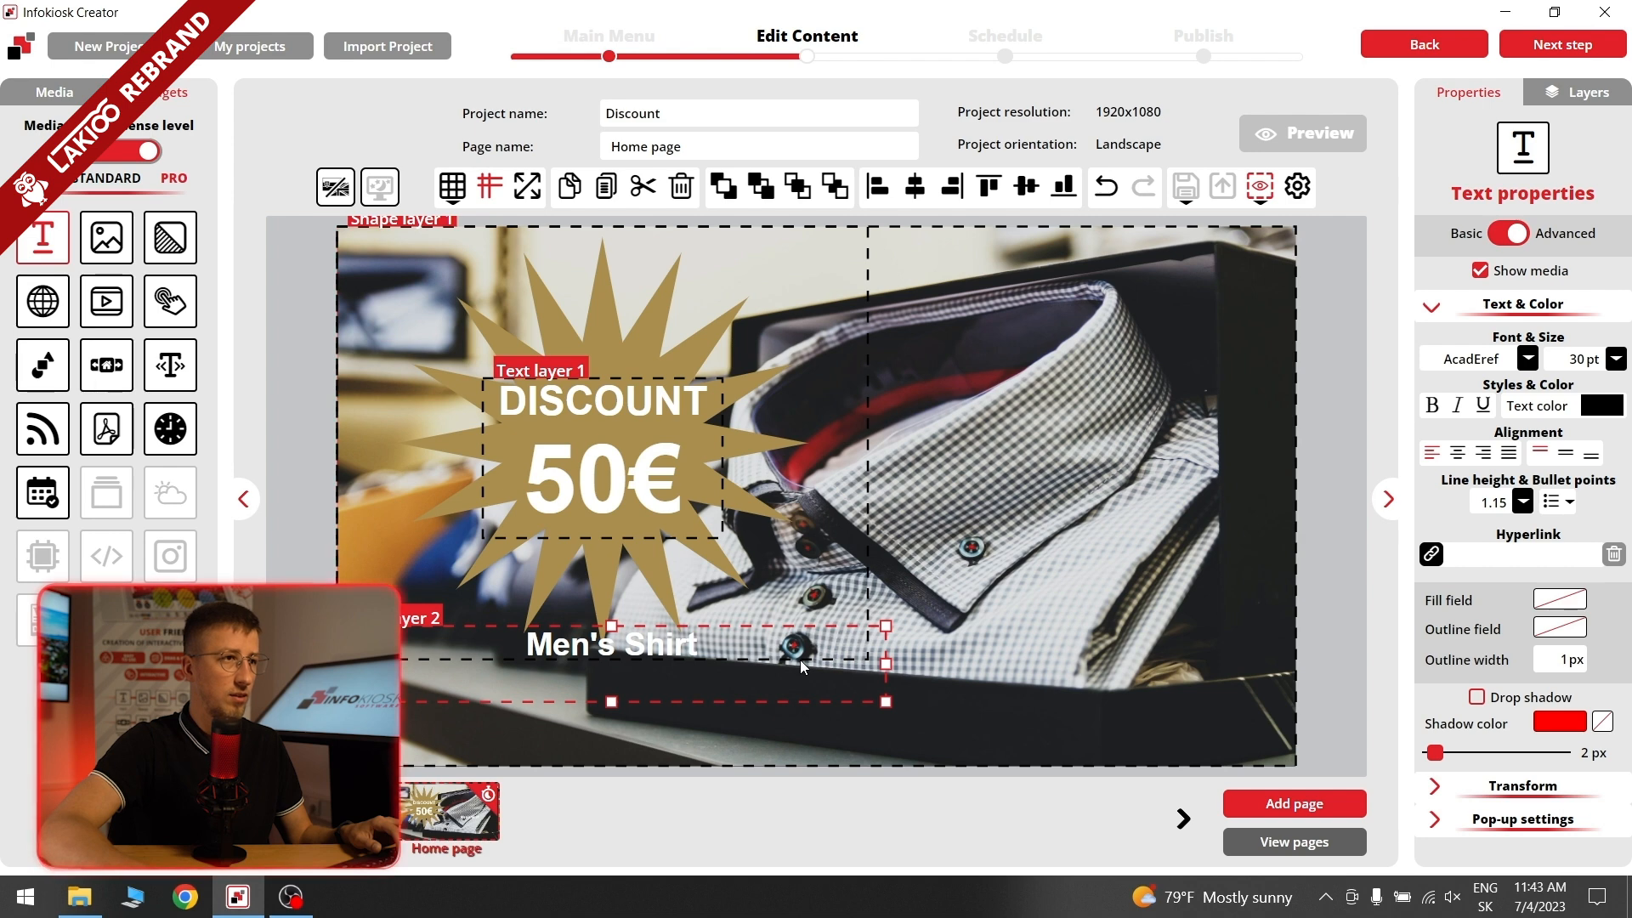
pyautogui.click(1568, 453)
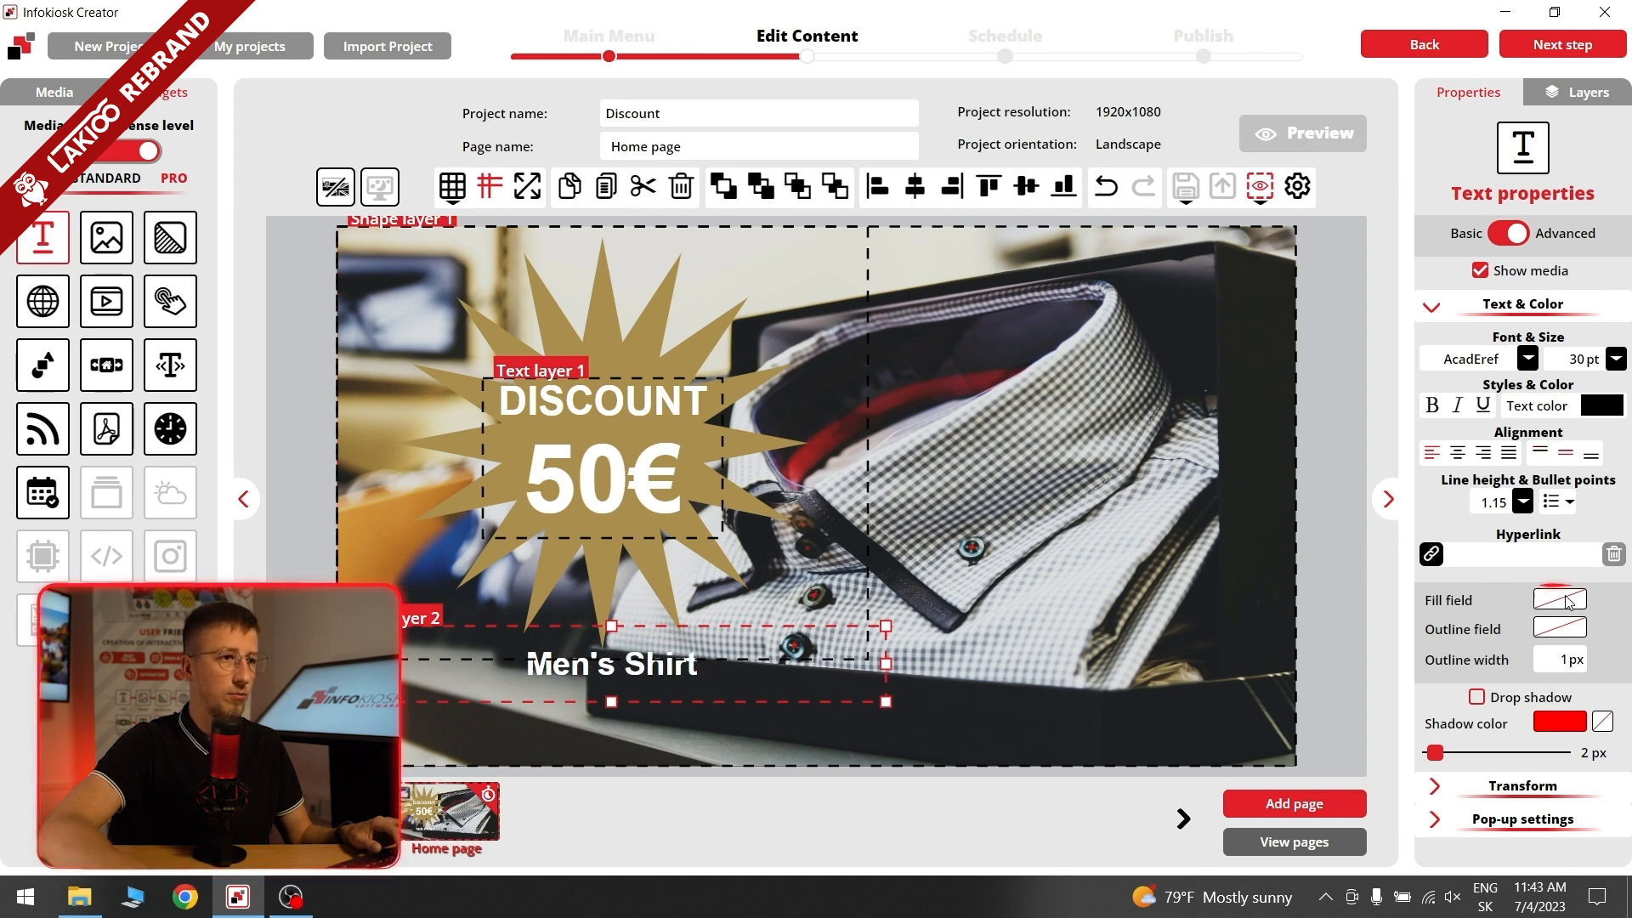
# Step: Fill the "Men's Shirt" strip with orange (RGB 202, 138, 52) sampled from the photo and shorten it to the starburst frame's right edge
pyautogui.click(1563, 600)
pyautogui.click(1360, 493)
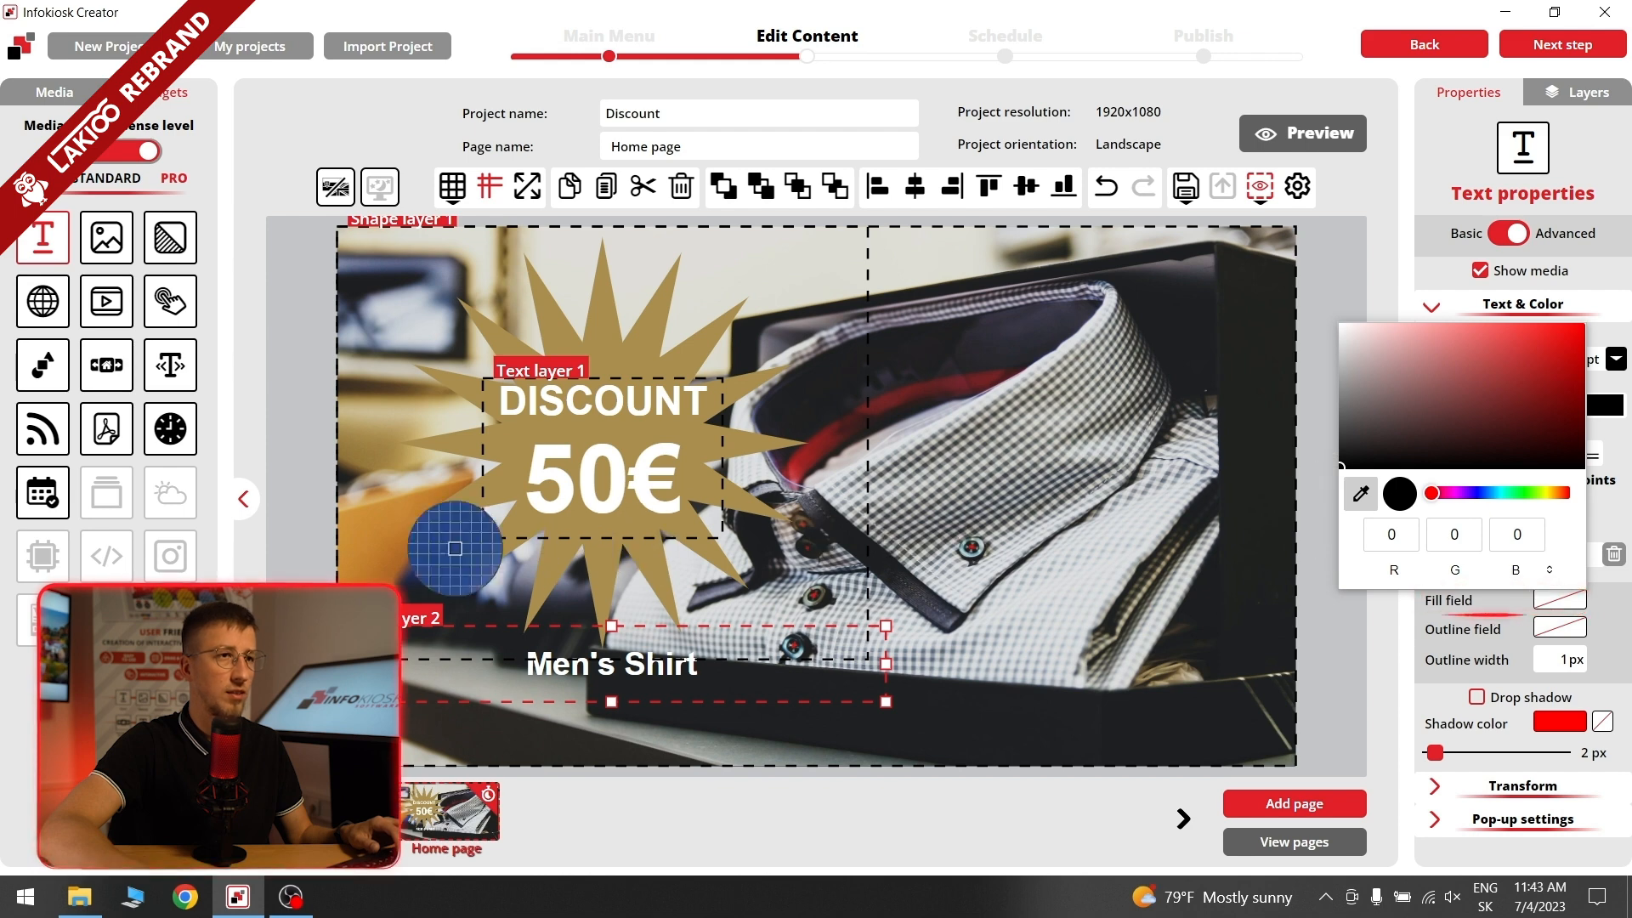
pyautogui.click(380, 528)
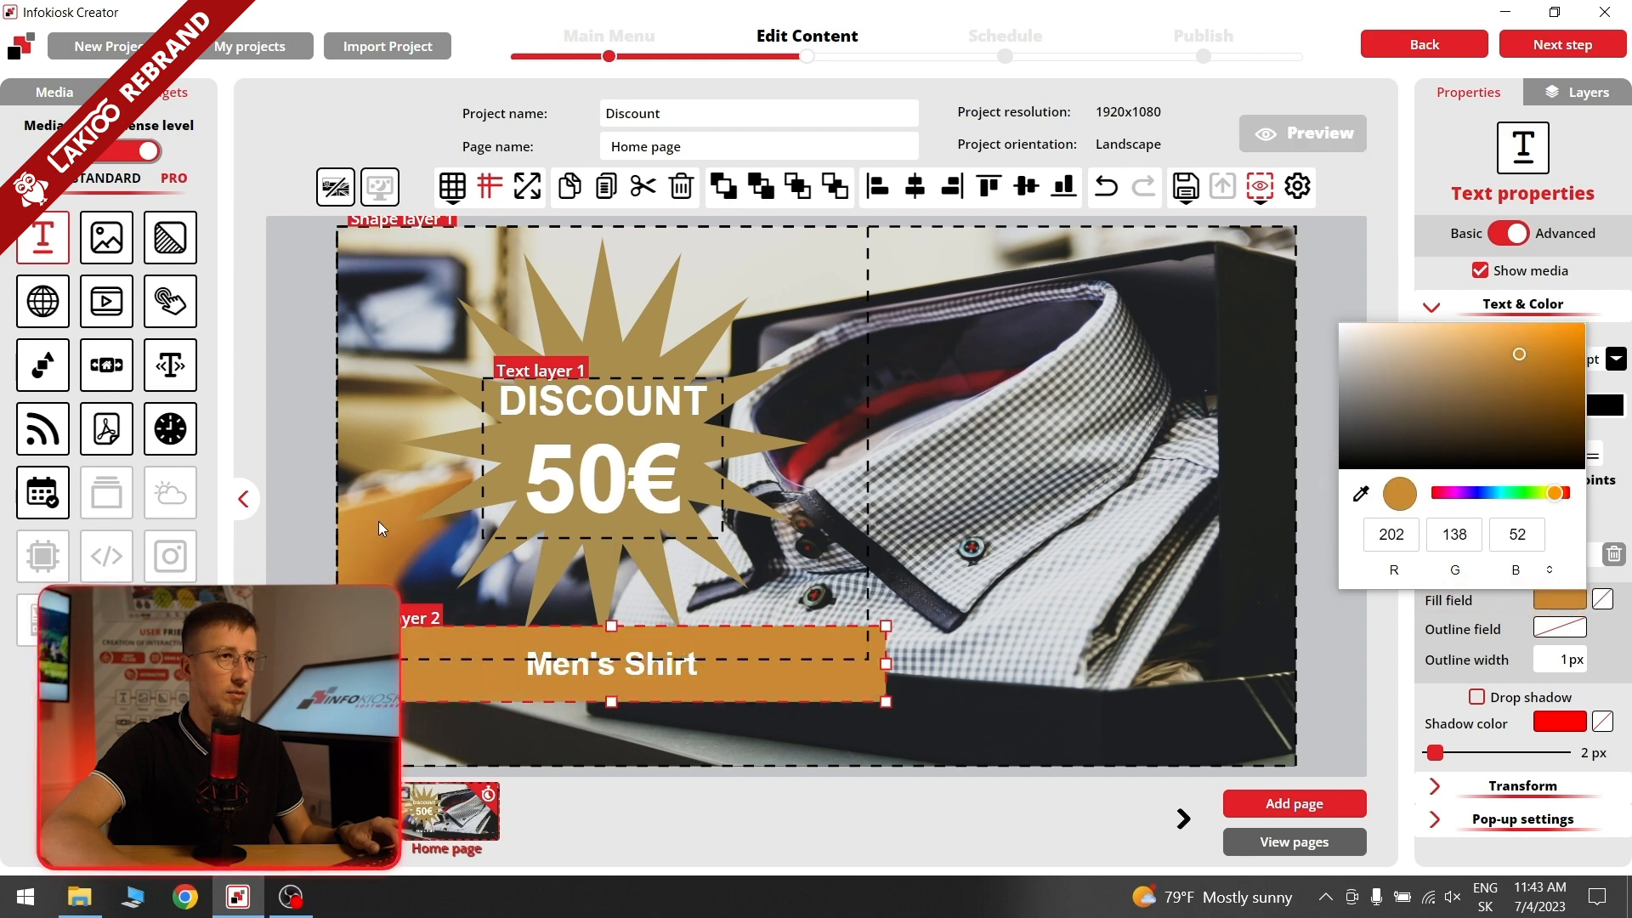
pyautogui.click(950, 641)
pyautogui.click(868, 680)
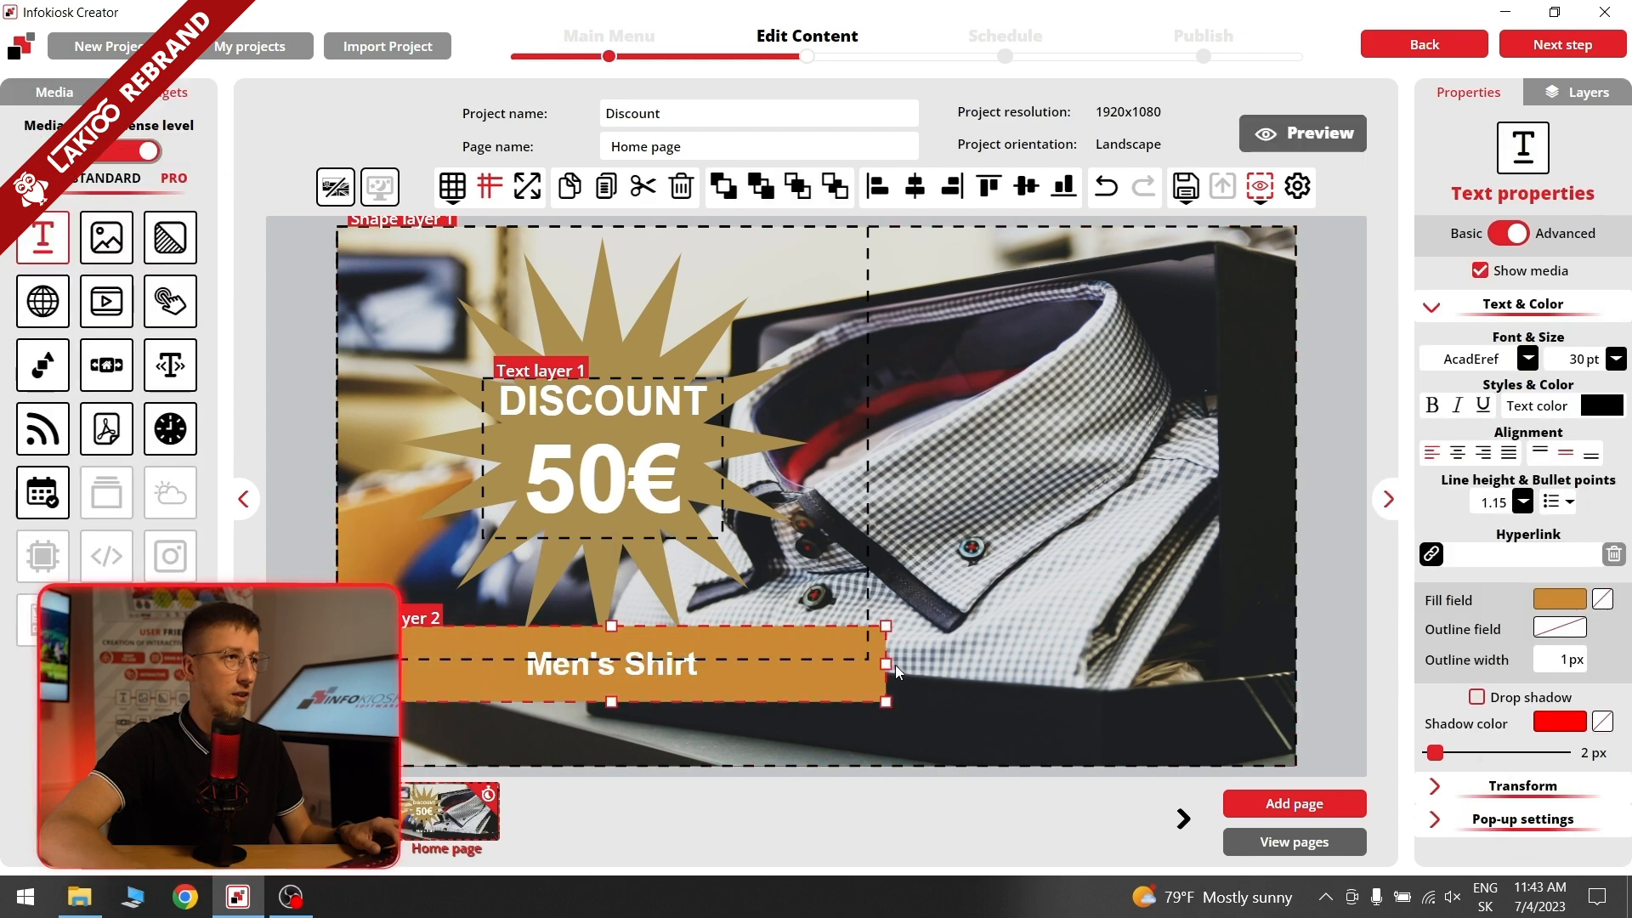
pyautogui.moveTo(885, 664); pyautogui.dragTo(871, 663)
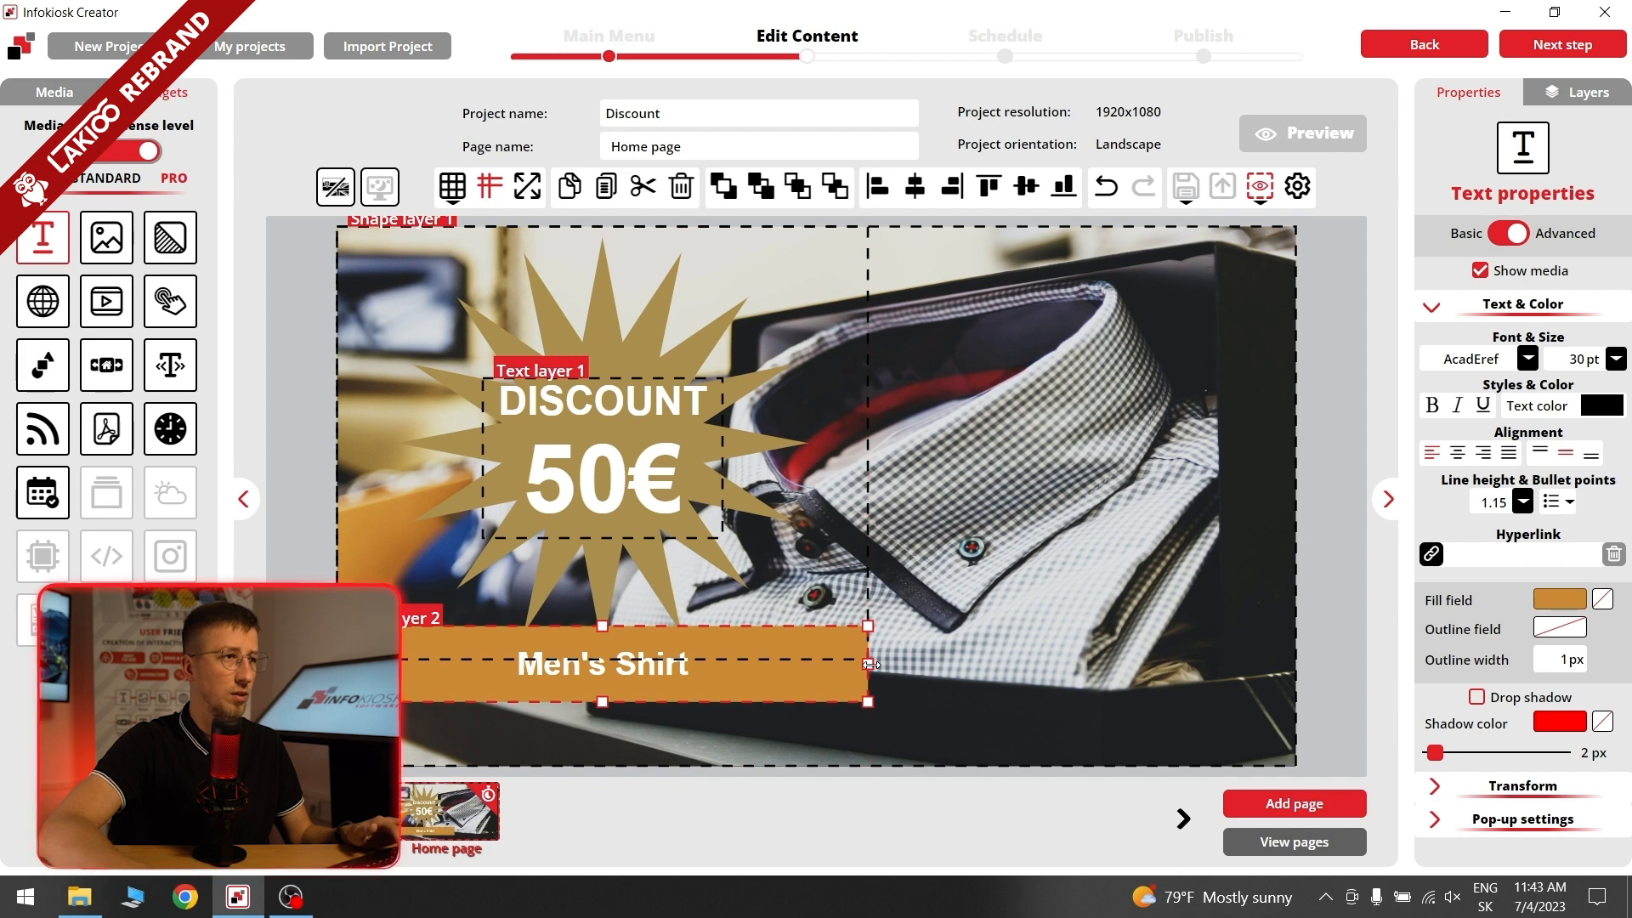
# Step: Preview the page with the orange "Men's Shirt" banner, and close the preview
pyautogui.click(1308, 134)
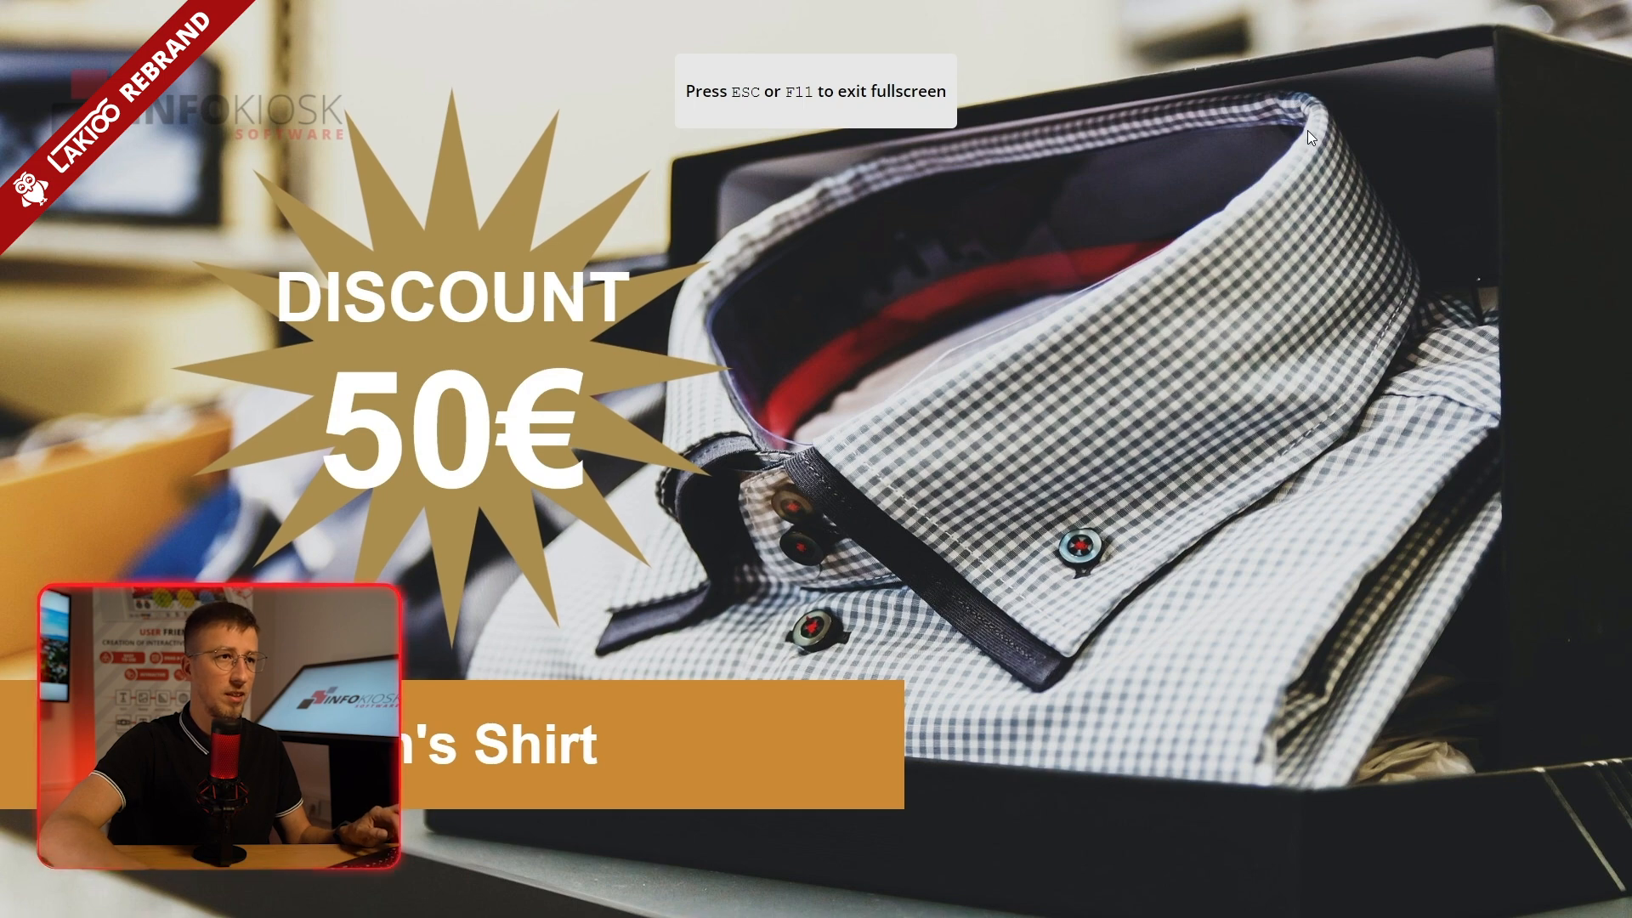
pyautogui.press('Escape')
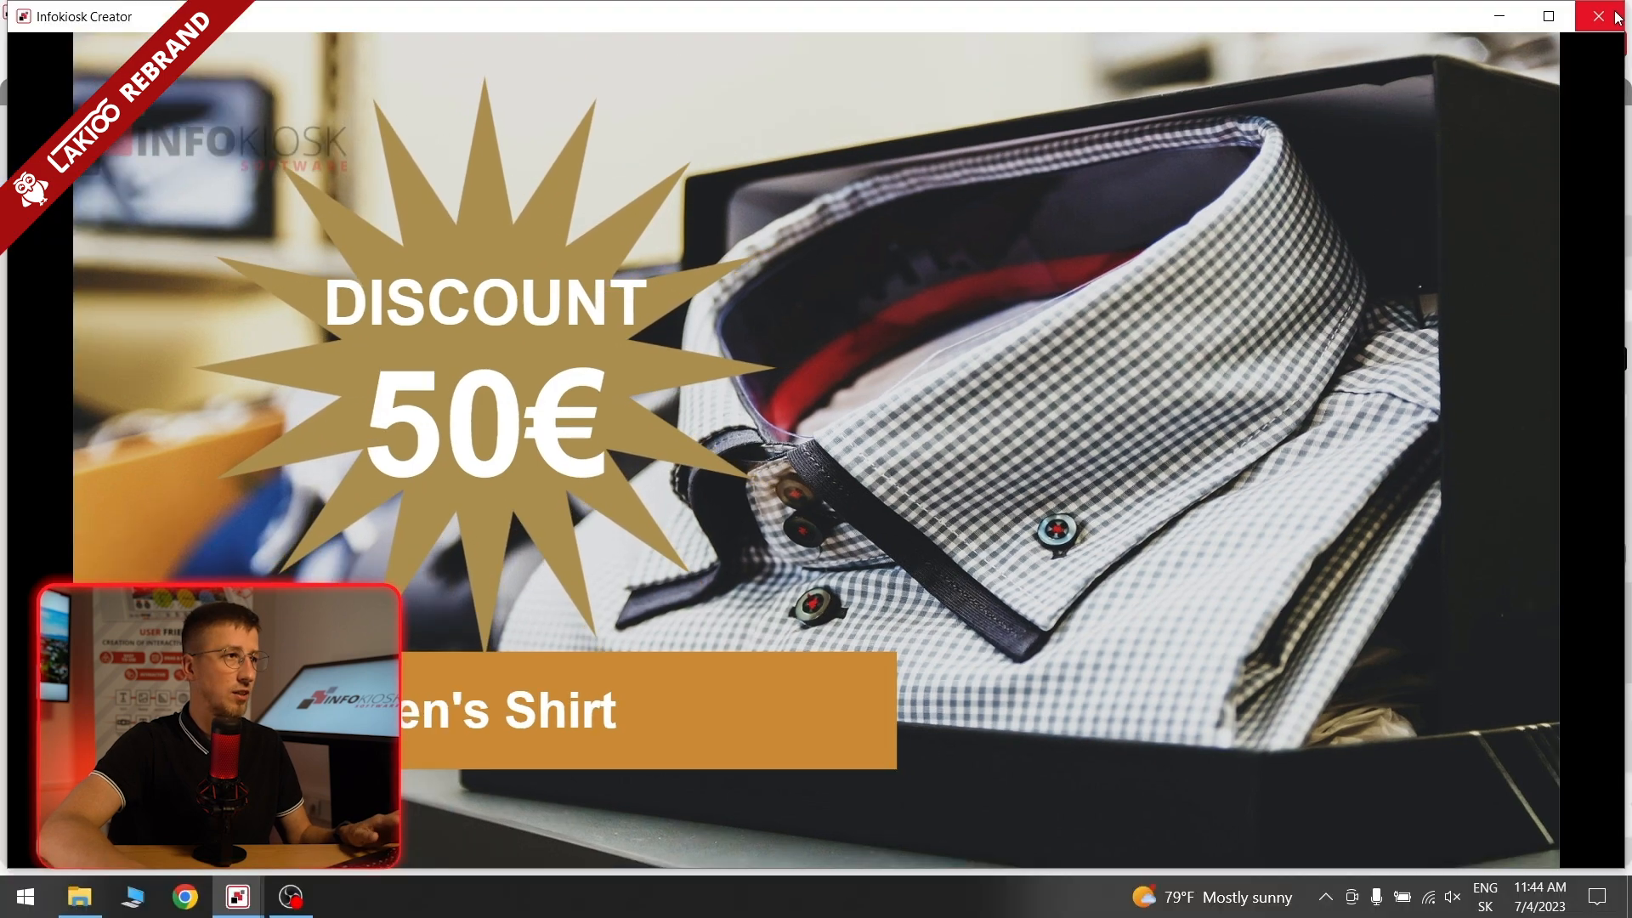
pyautogui.click(1613, 16)
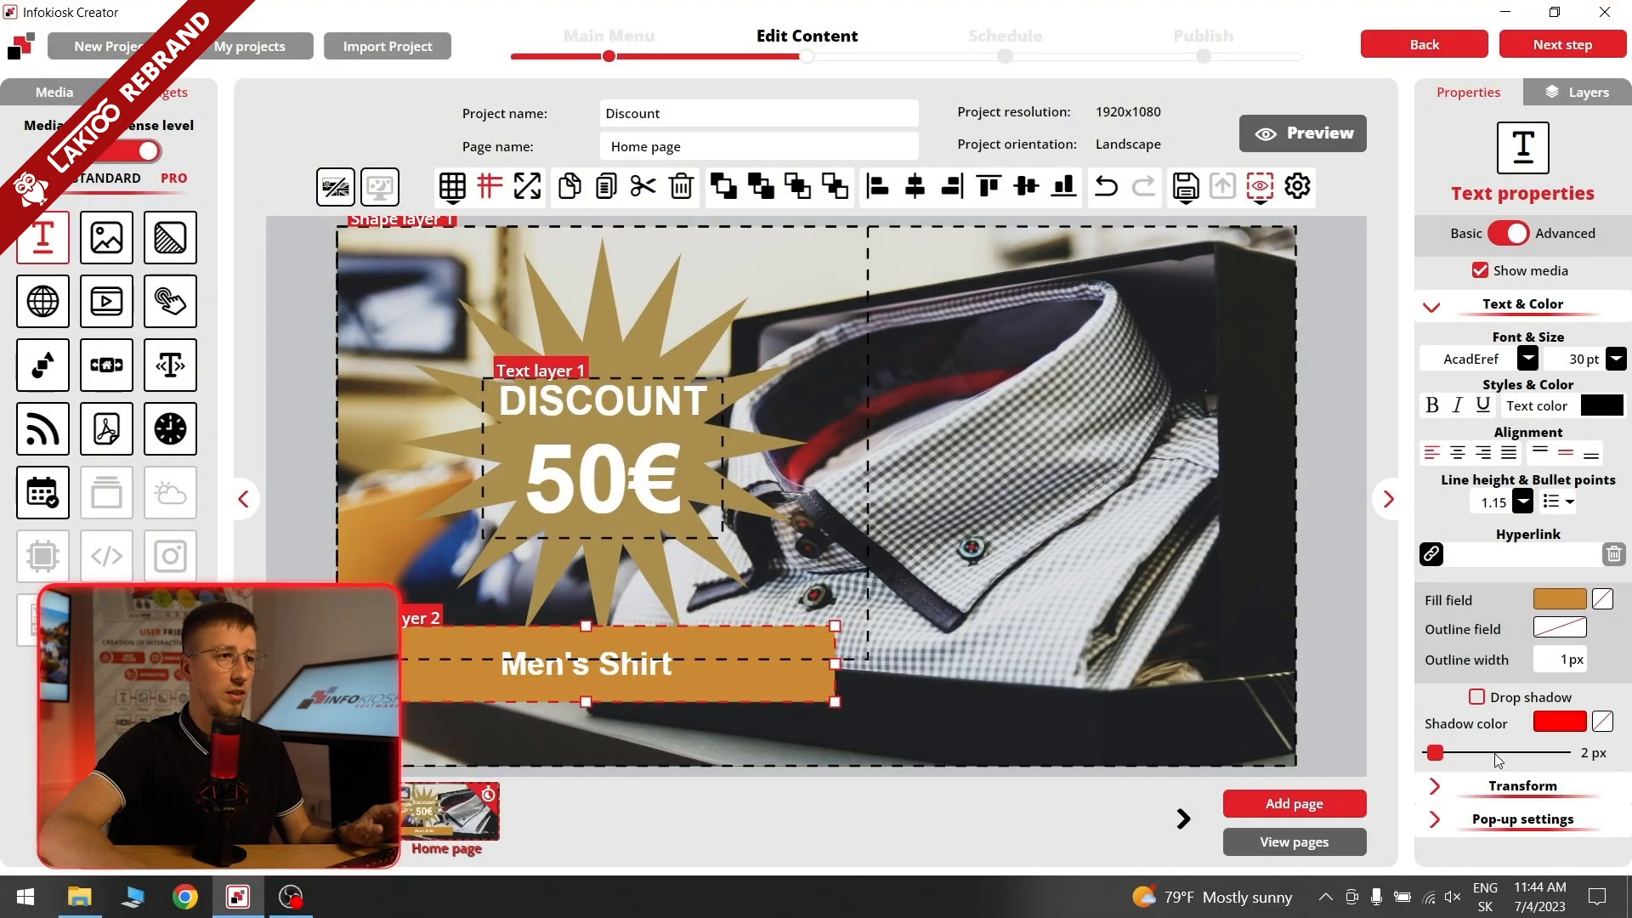
# Step: Set the starburst's pulsing speed to Fast and preview the page
pyautogui.click(566, 343)
pyautogui.click(1483, 641)
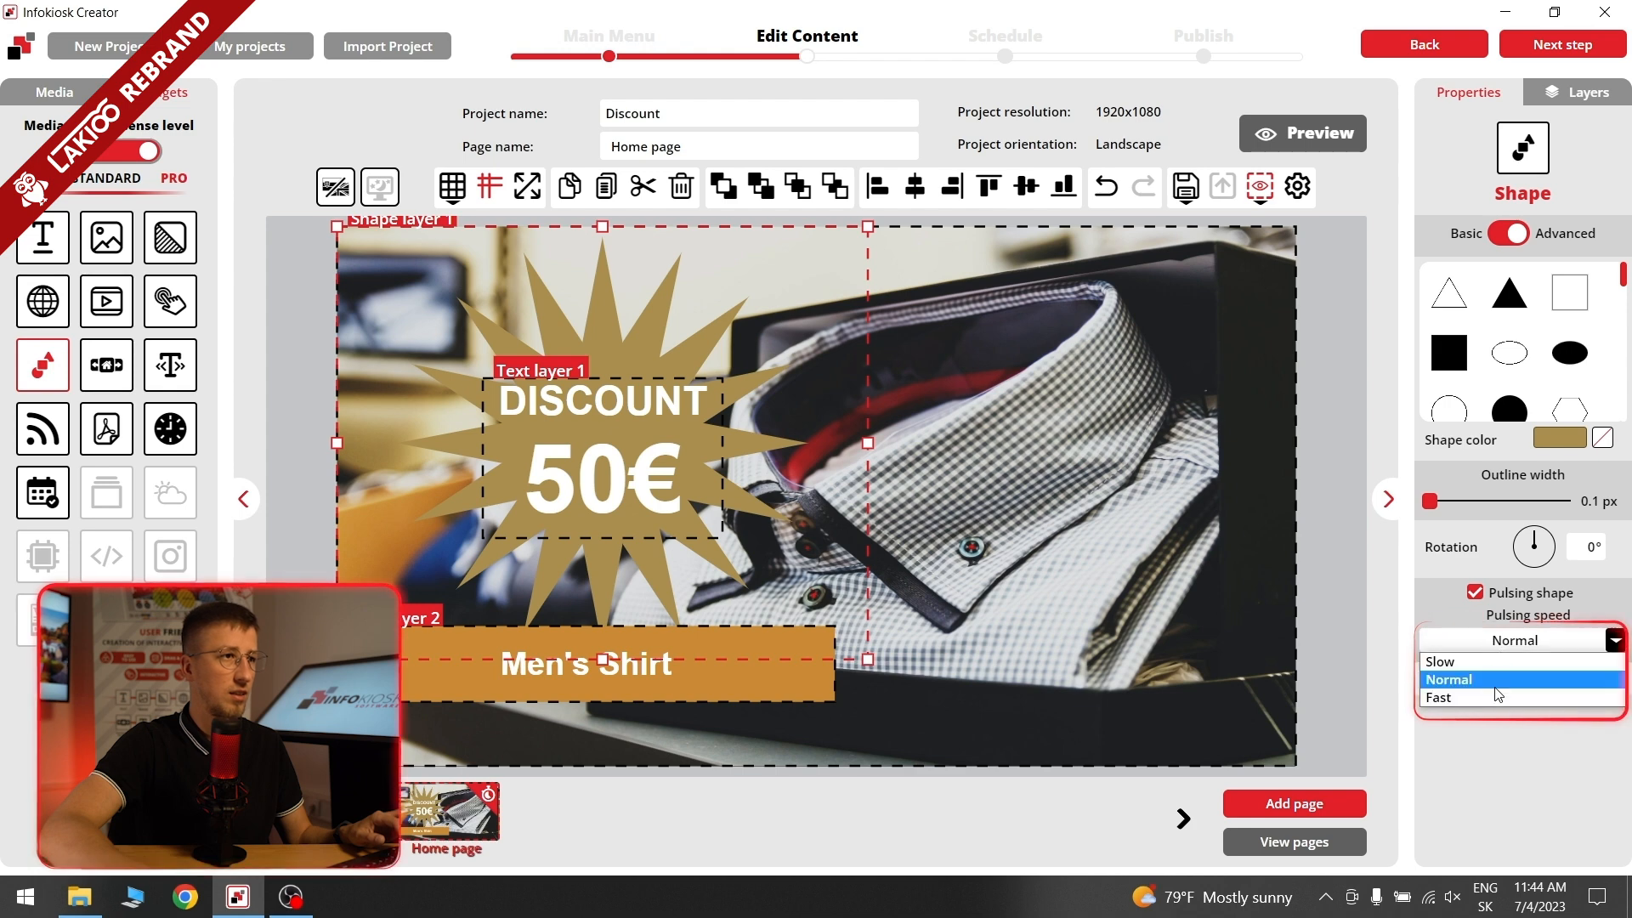
pyautogui.click(1478, 697)
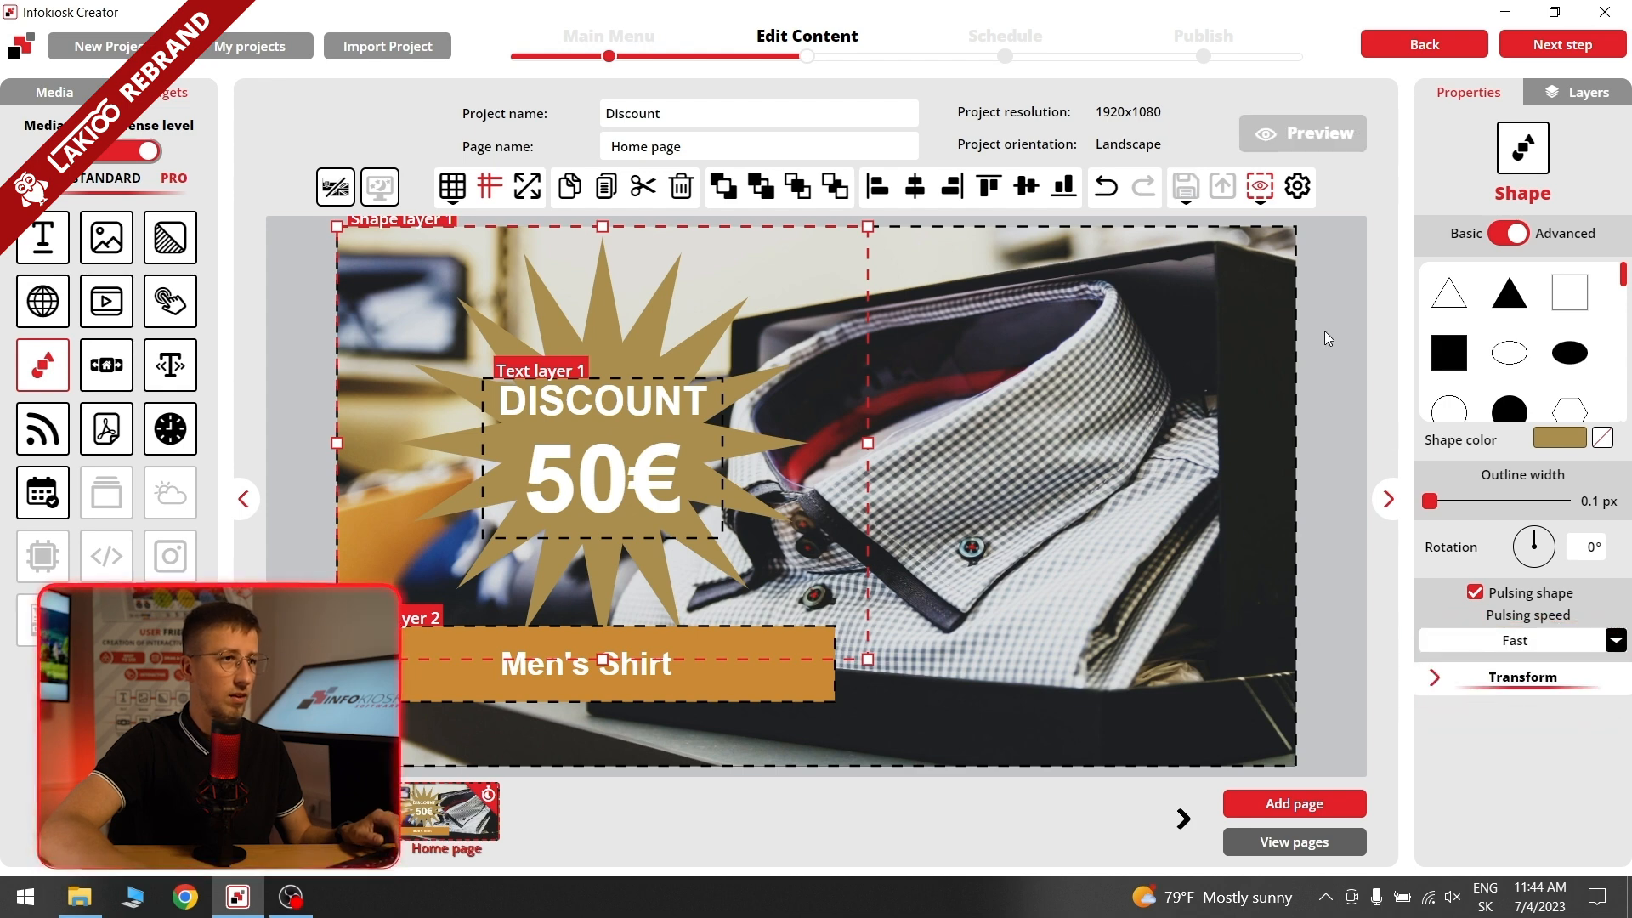
pyautogui.click(1334, 133)
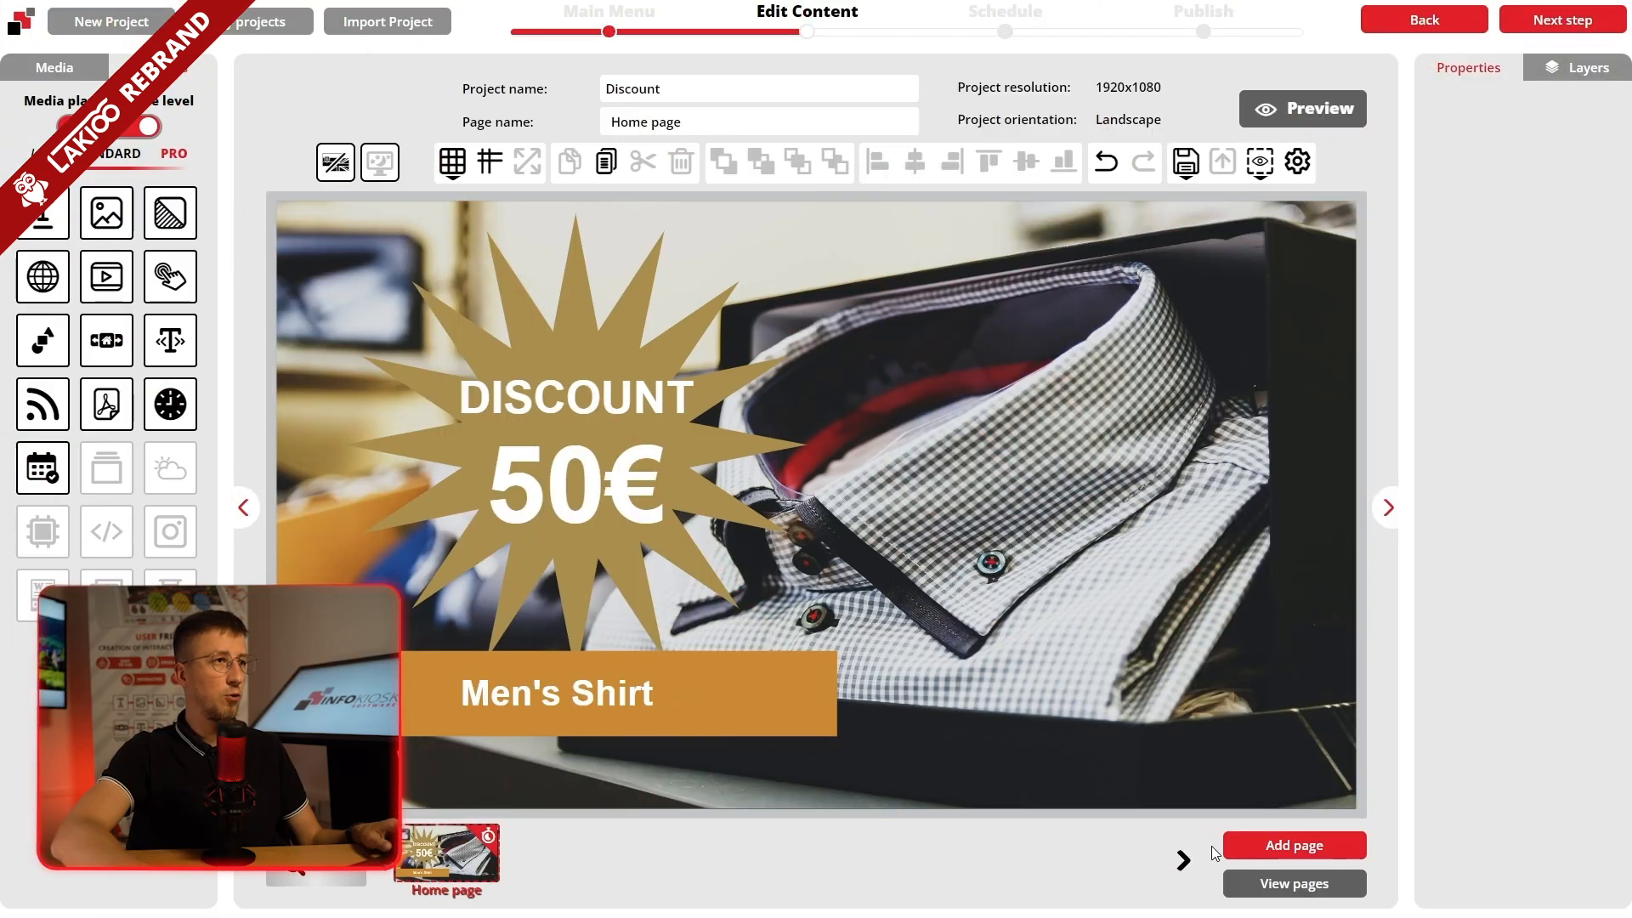
# Step: Add a second page and give it the pexels-mica-asato photo of hanging jeans as its image background
pyautogui.click(1257, 845)
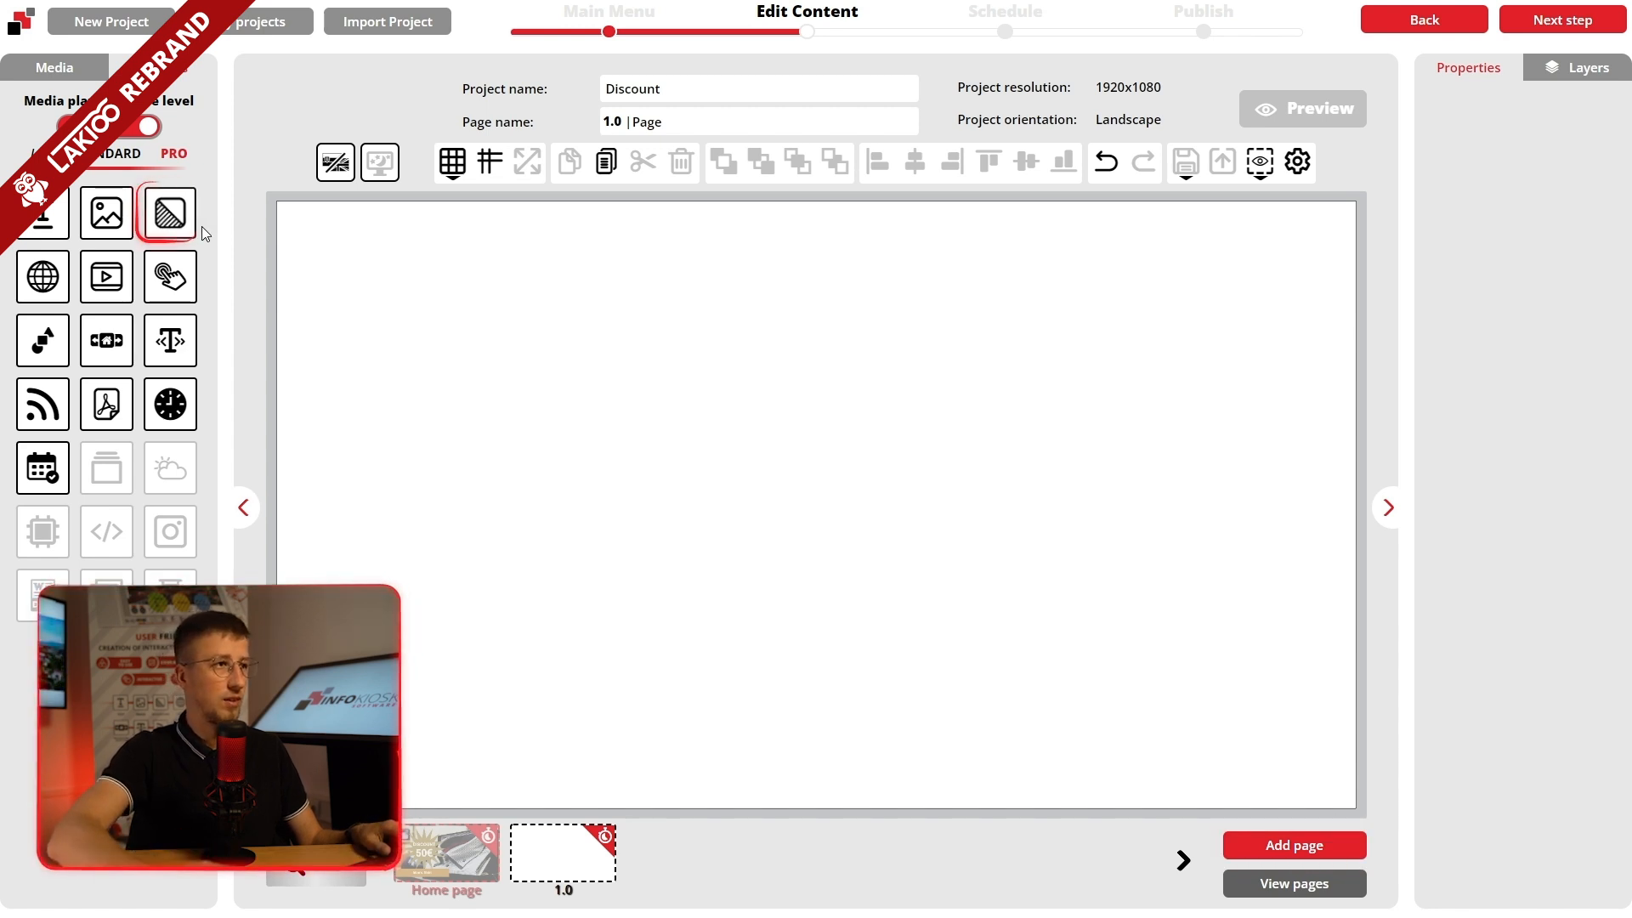
pyautogui.moveTo(172, 217); pyautogui.dragTo(525, 400)
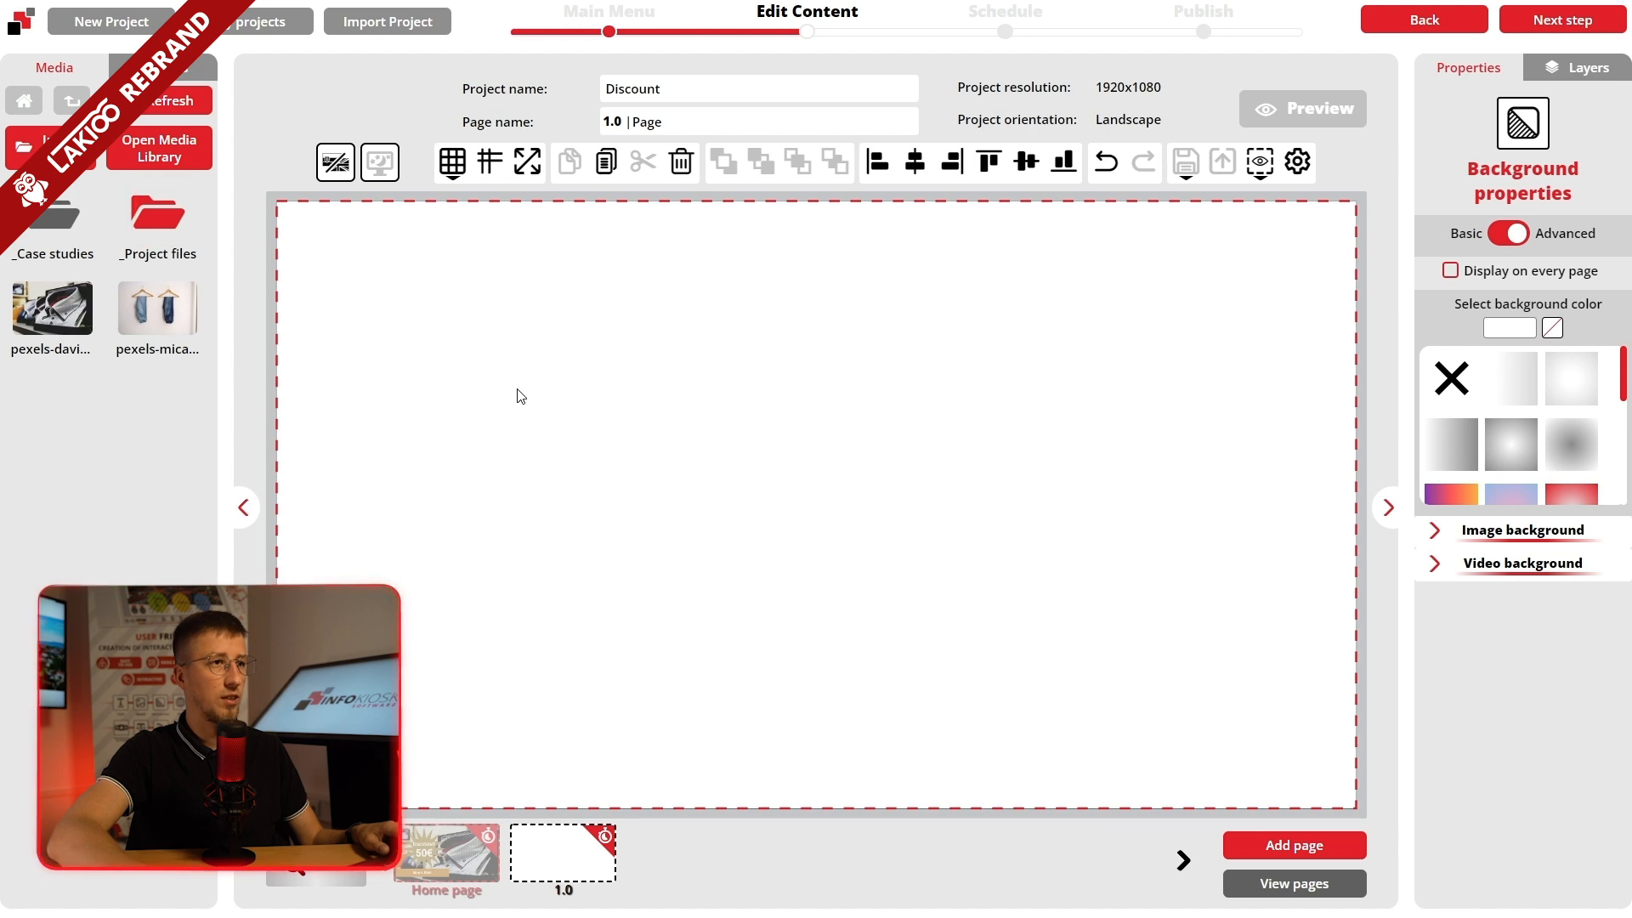
pyautogui.moveTo(157, 307); pyautogui.dragTo(501, 346)
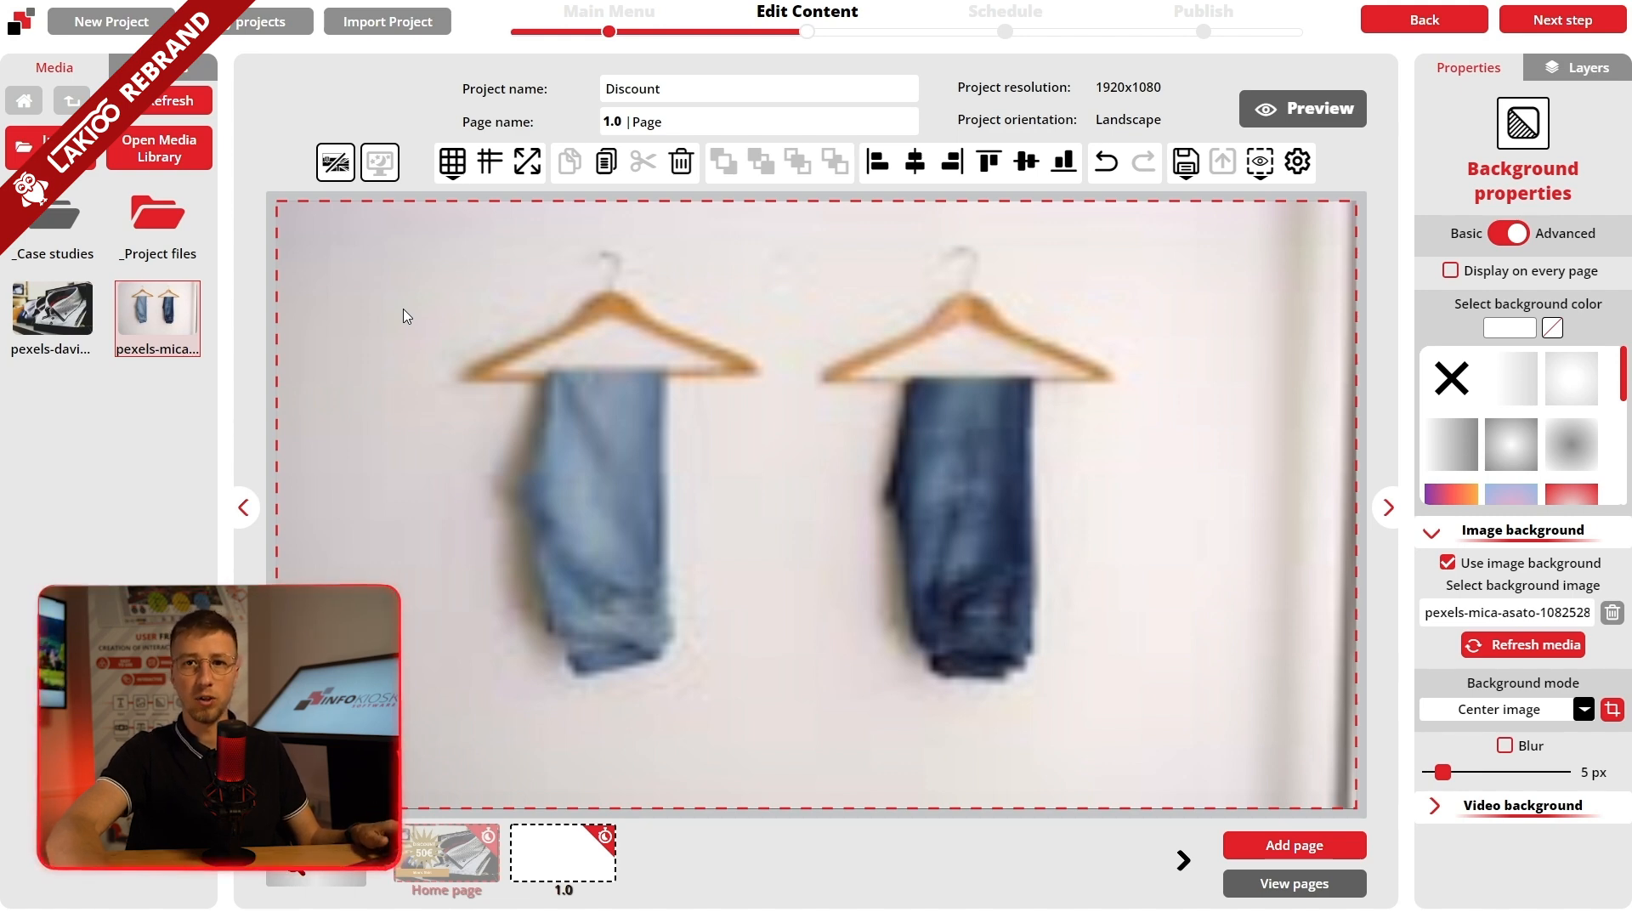
# Step: Add an outlined square shape over the lower part of the light jeans and colour it yellow
pyautogui.click(170, 77)
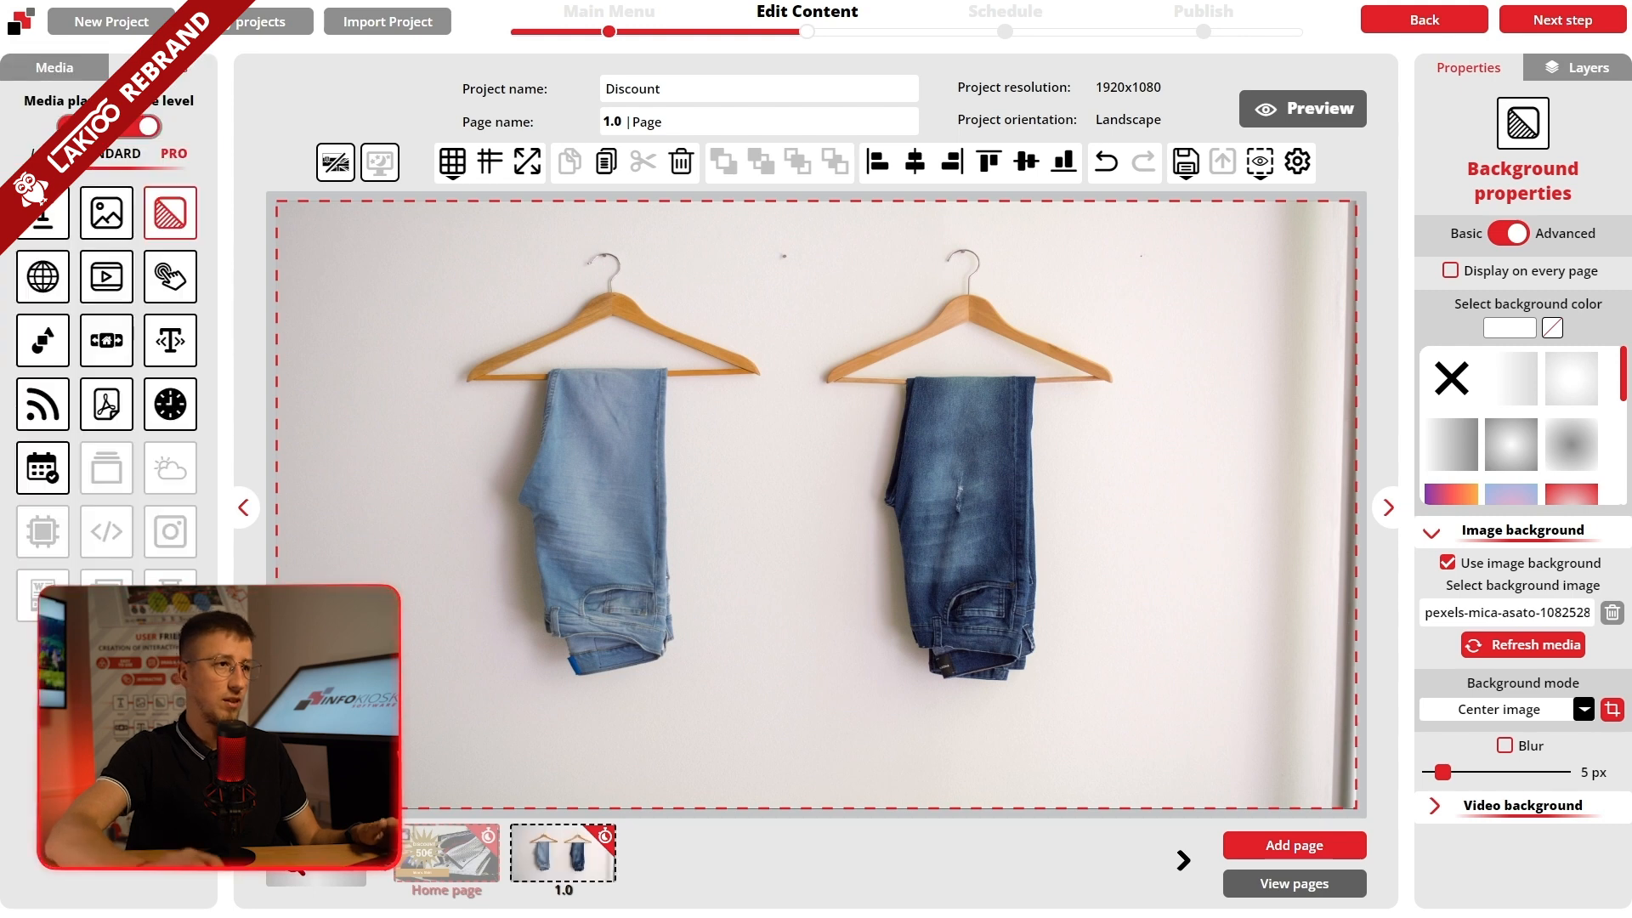
pyautogui.moveTo(63, 361); pyautogui.dragTo(636, 644)
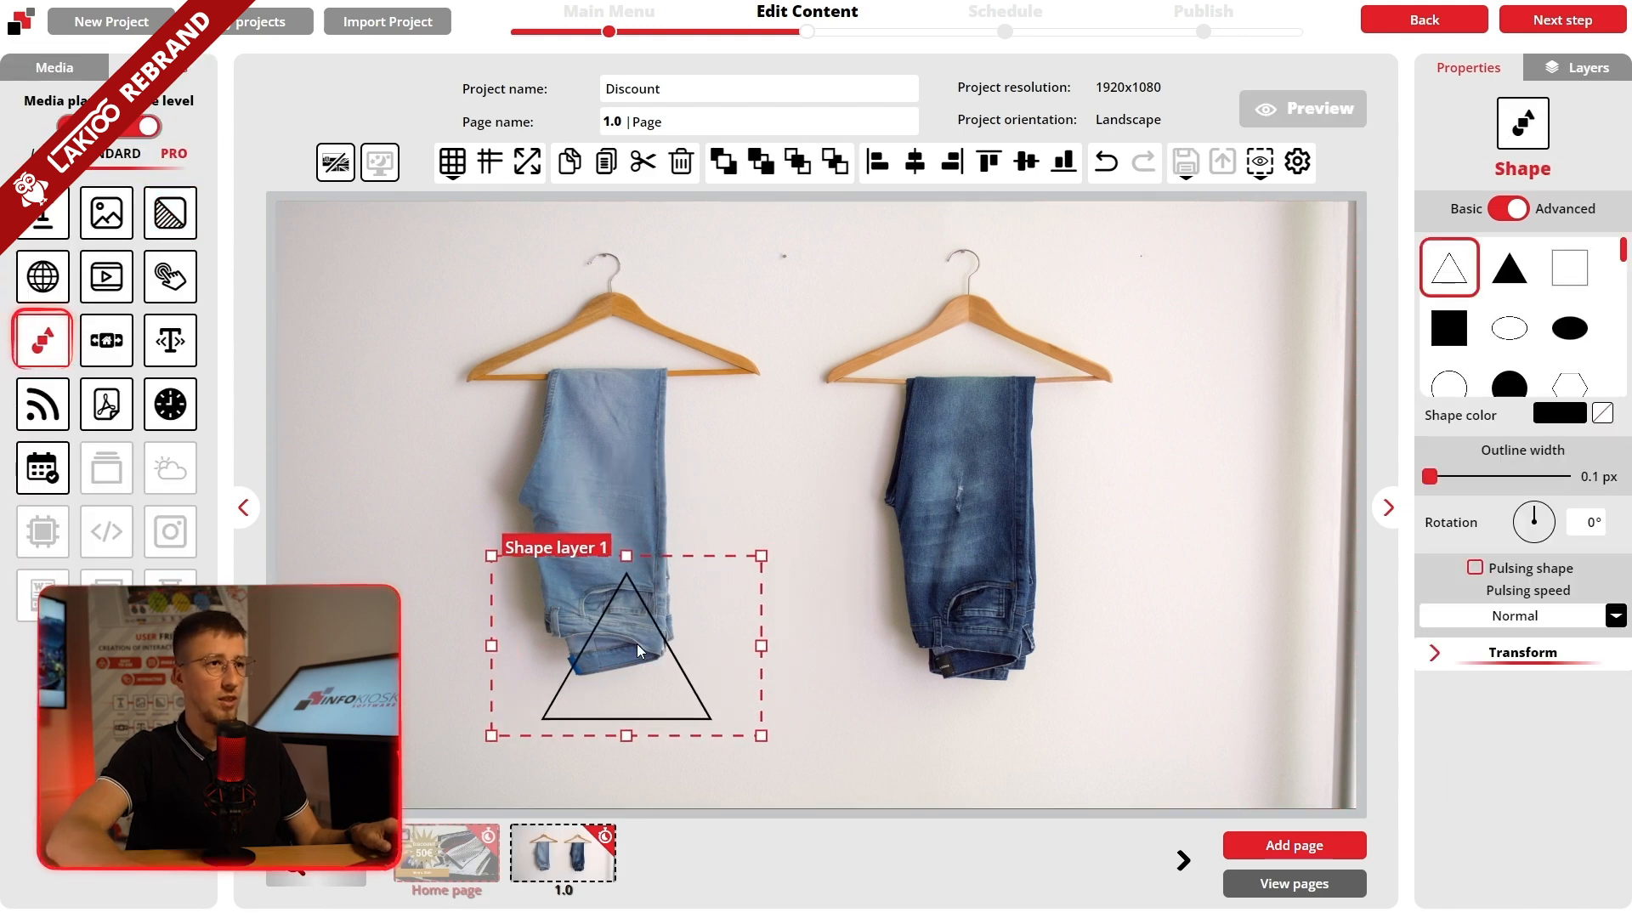
pyautogui.click(1569, 268)
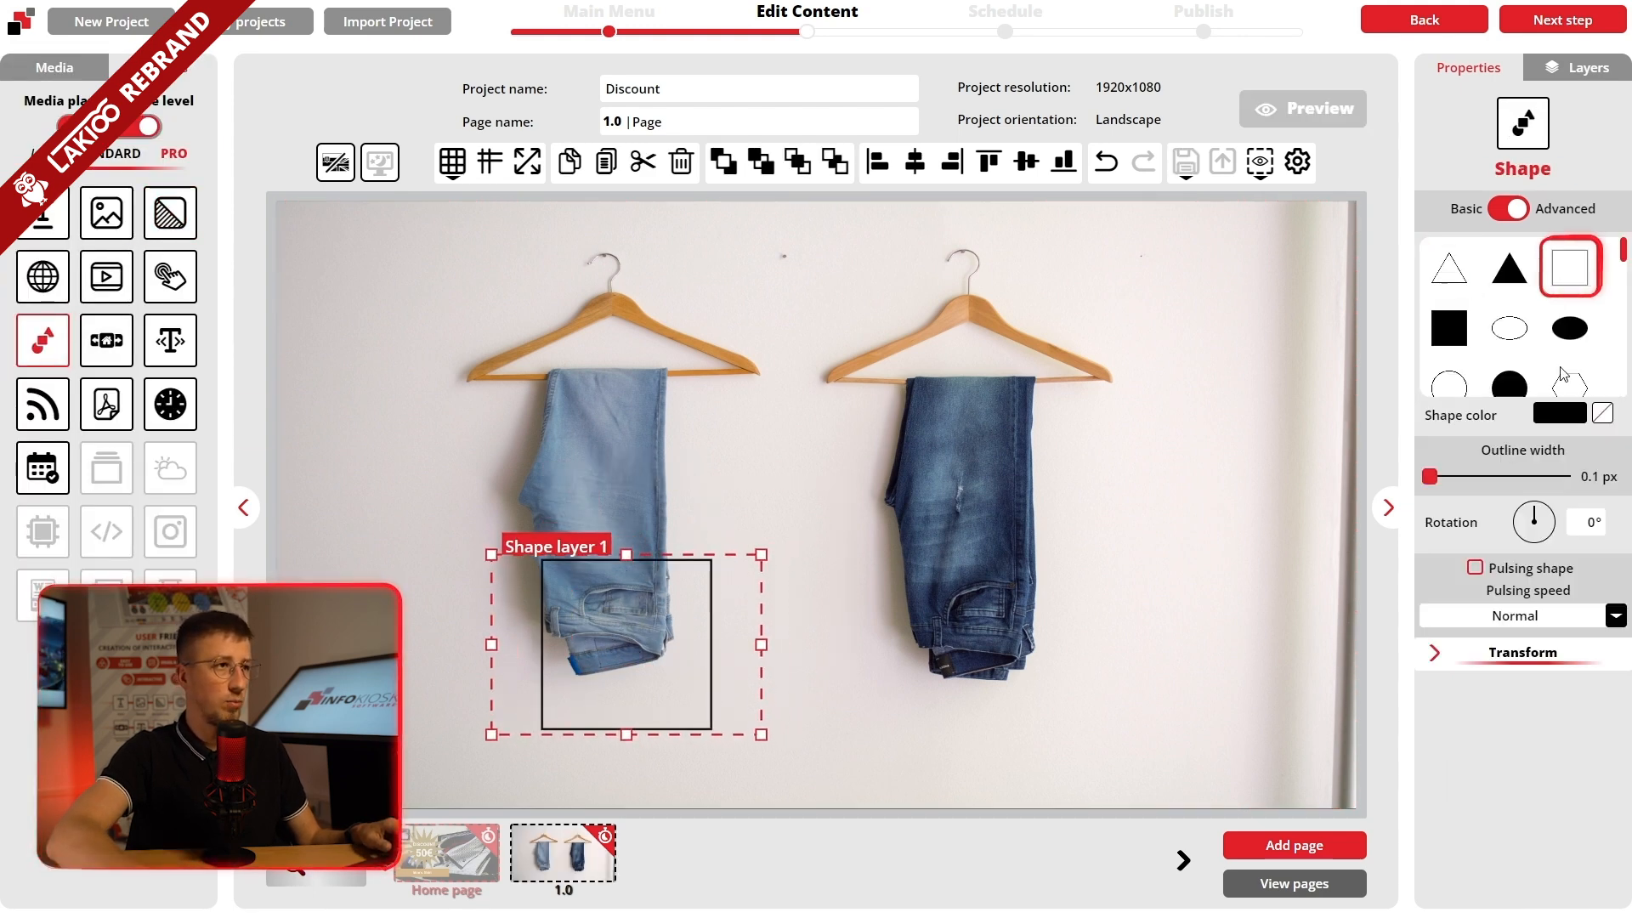
pyautogui.click(1559, 413)
pyautogui.moveTo(1537, 510); pyautogui.dragTo(1584, 428)
pyautogui.moveTo(1534, 595); pyautogui.dragTo(1539, 599)
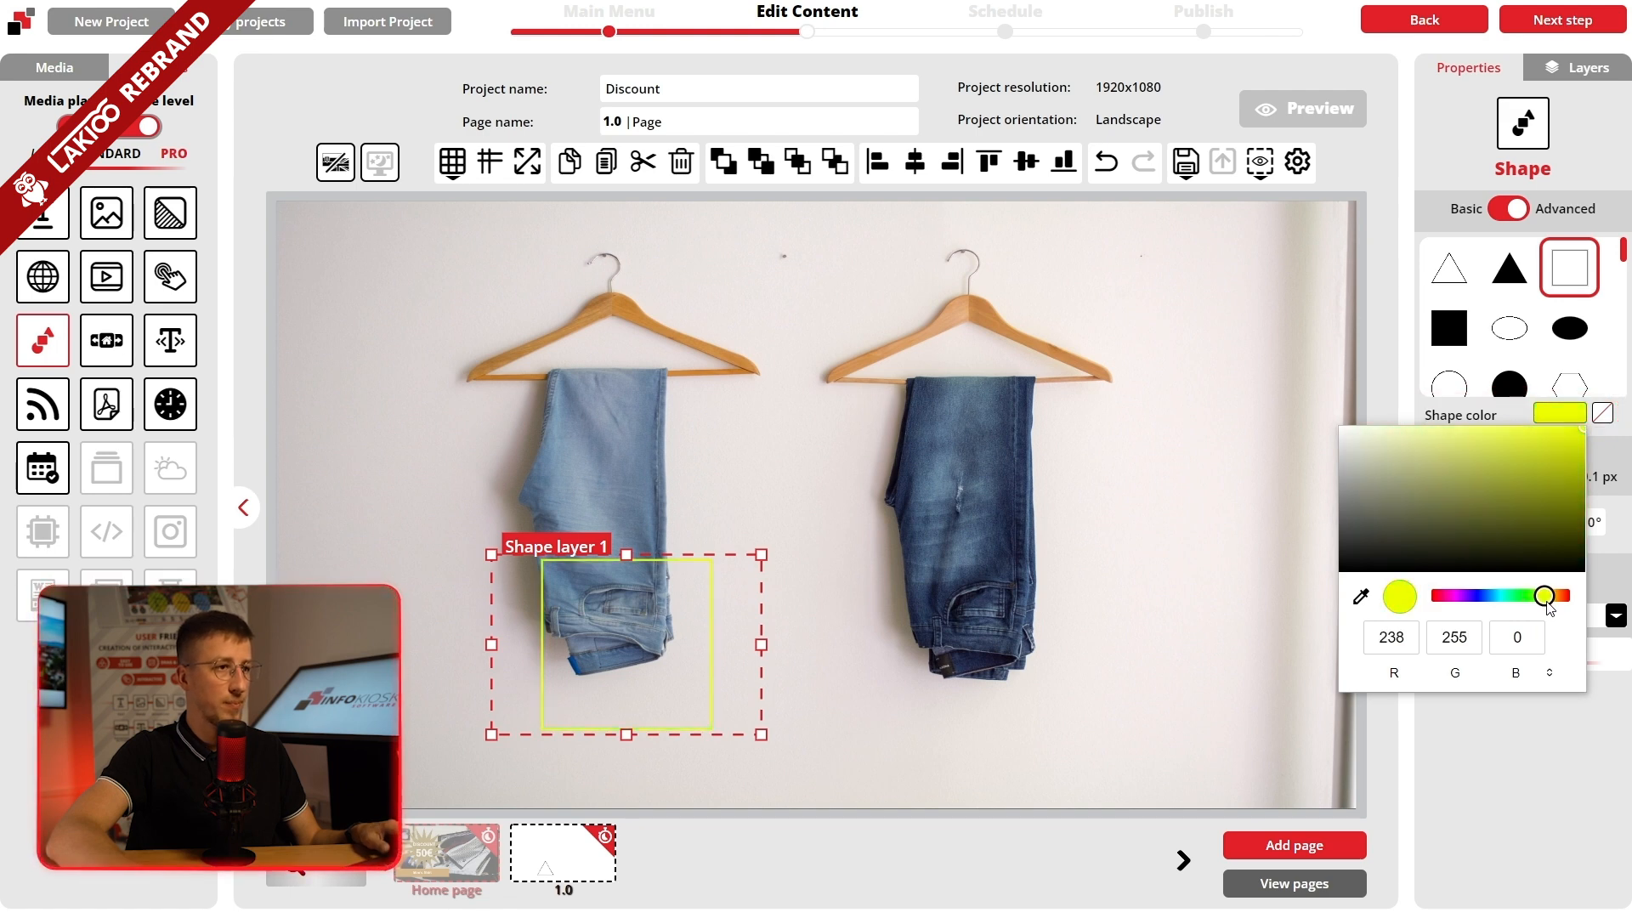
pyautogui.click(1533, 768)
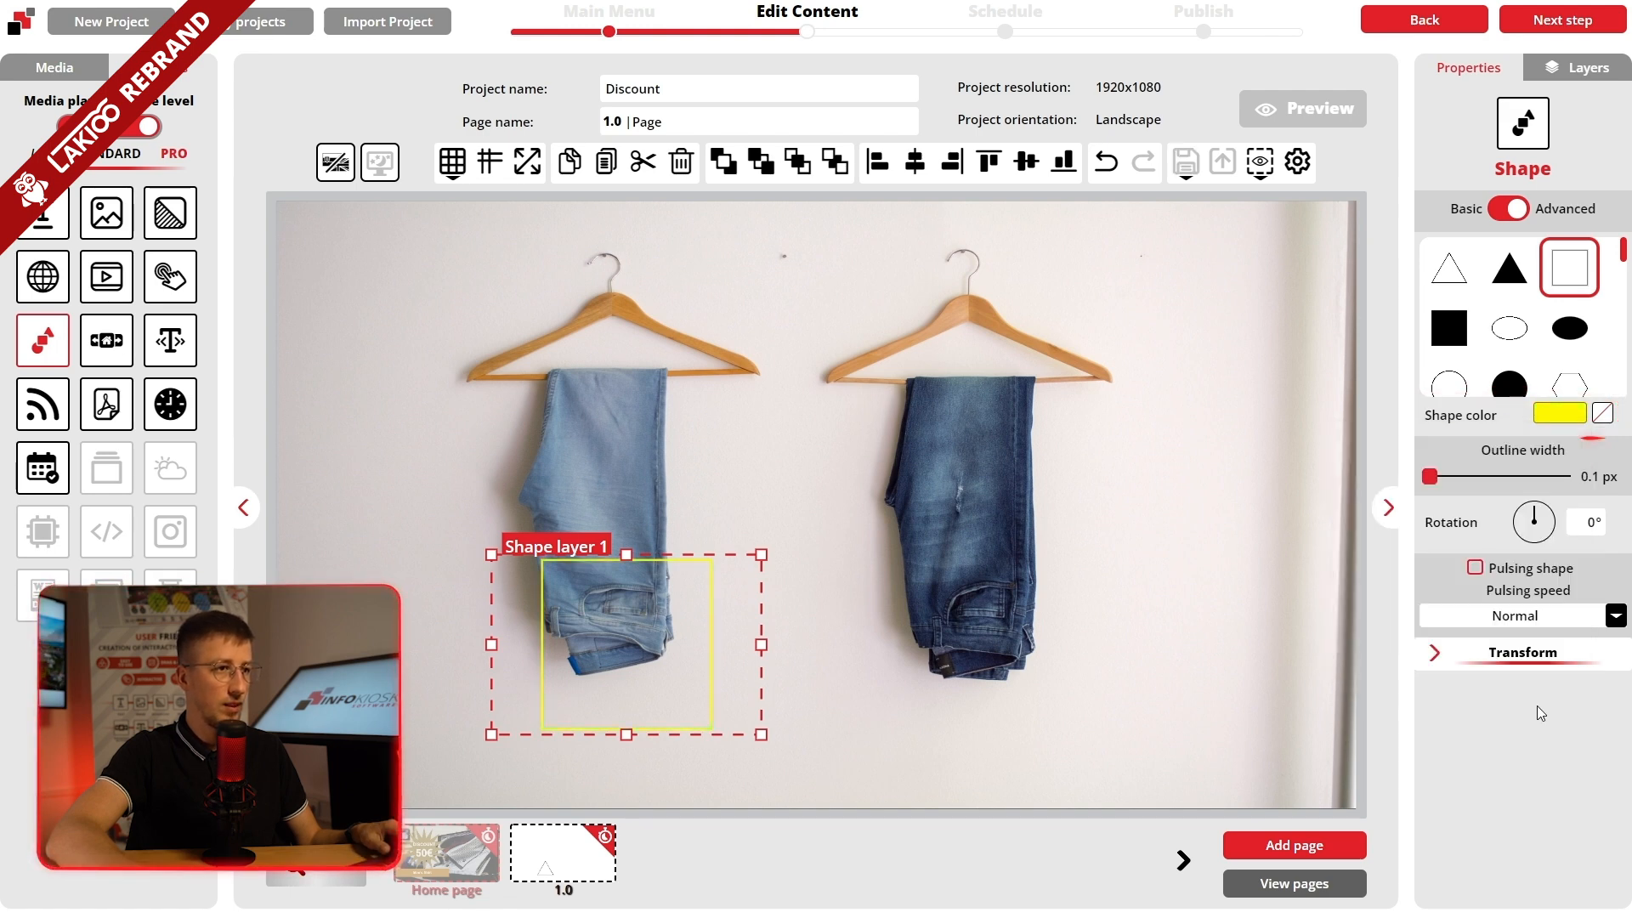
# Step: Give the yellow square a 5 px outline and 343° rotation, then move and enlarge it around the light jeans' lower end
pyautogui.moveTo(1427, 476); pyautogui.dragTo(1529, 513)
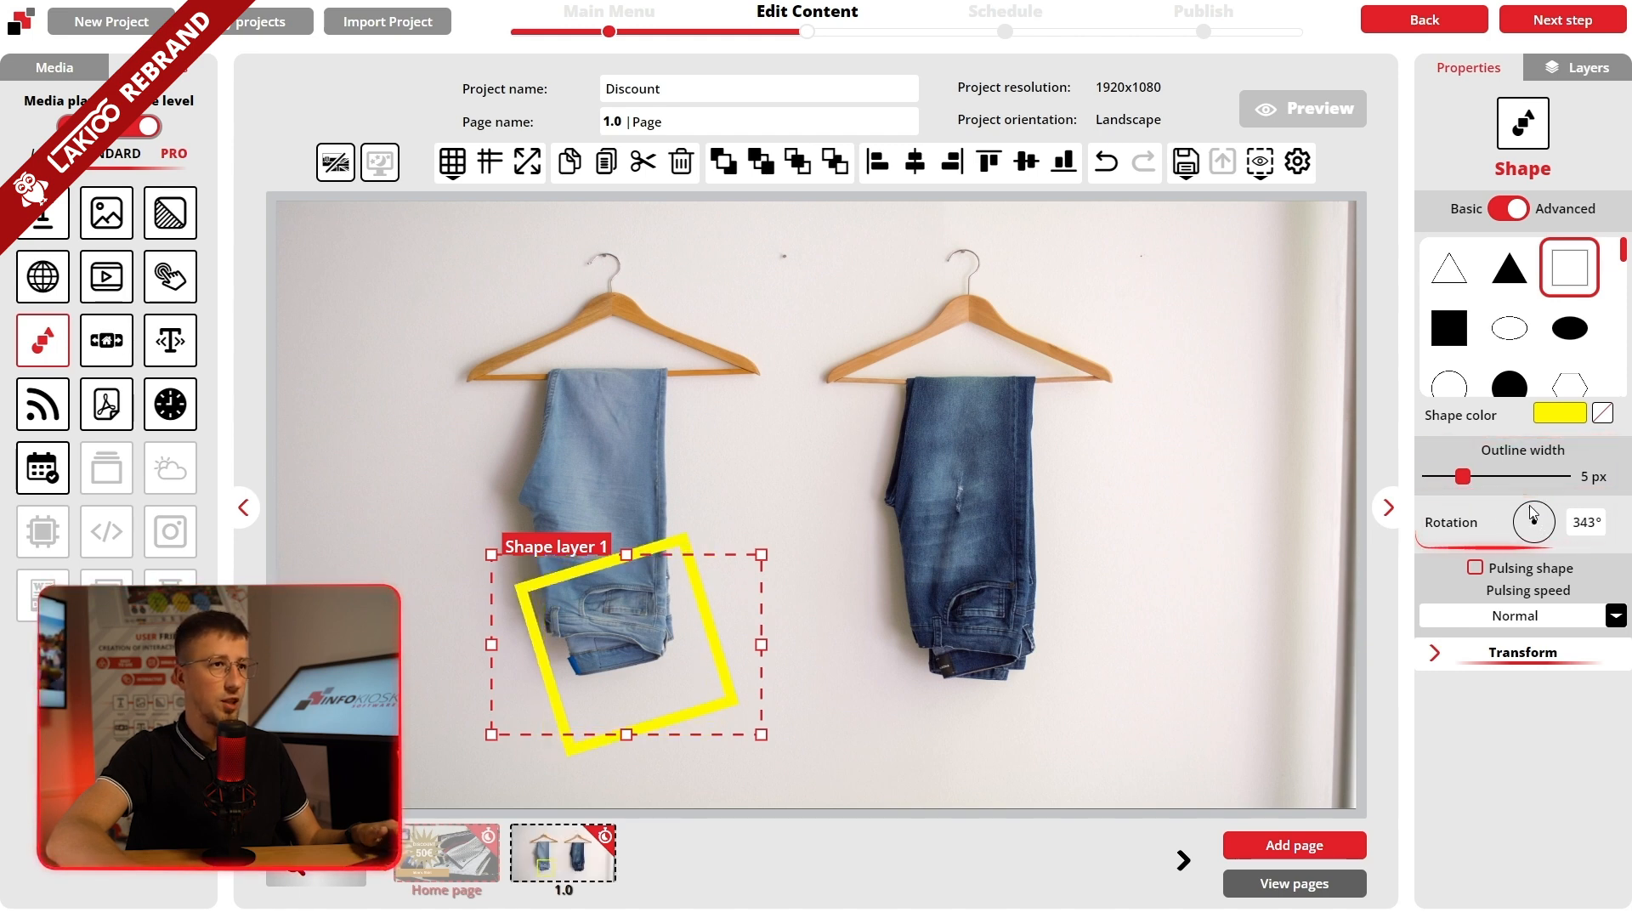
pyautogui.moveTo(675, 667); pyautogui.dragTo(638, 646)
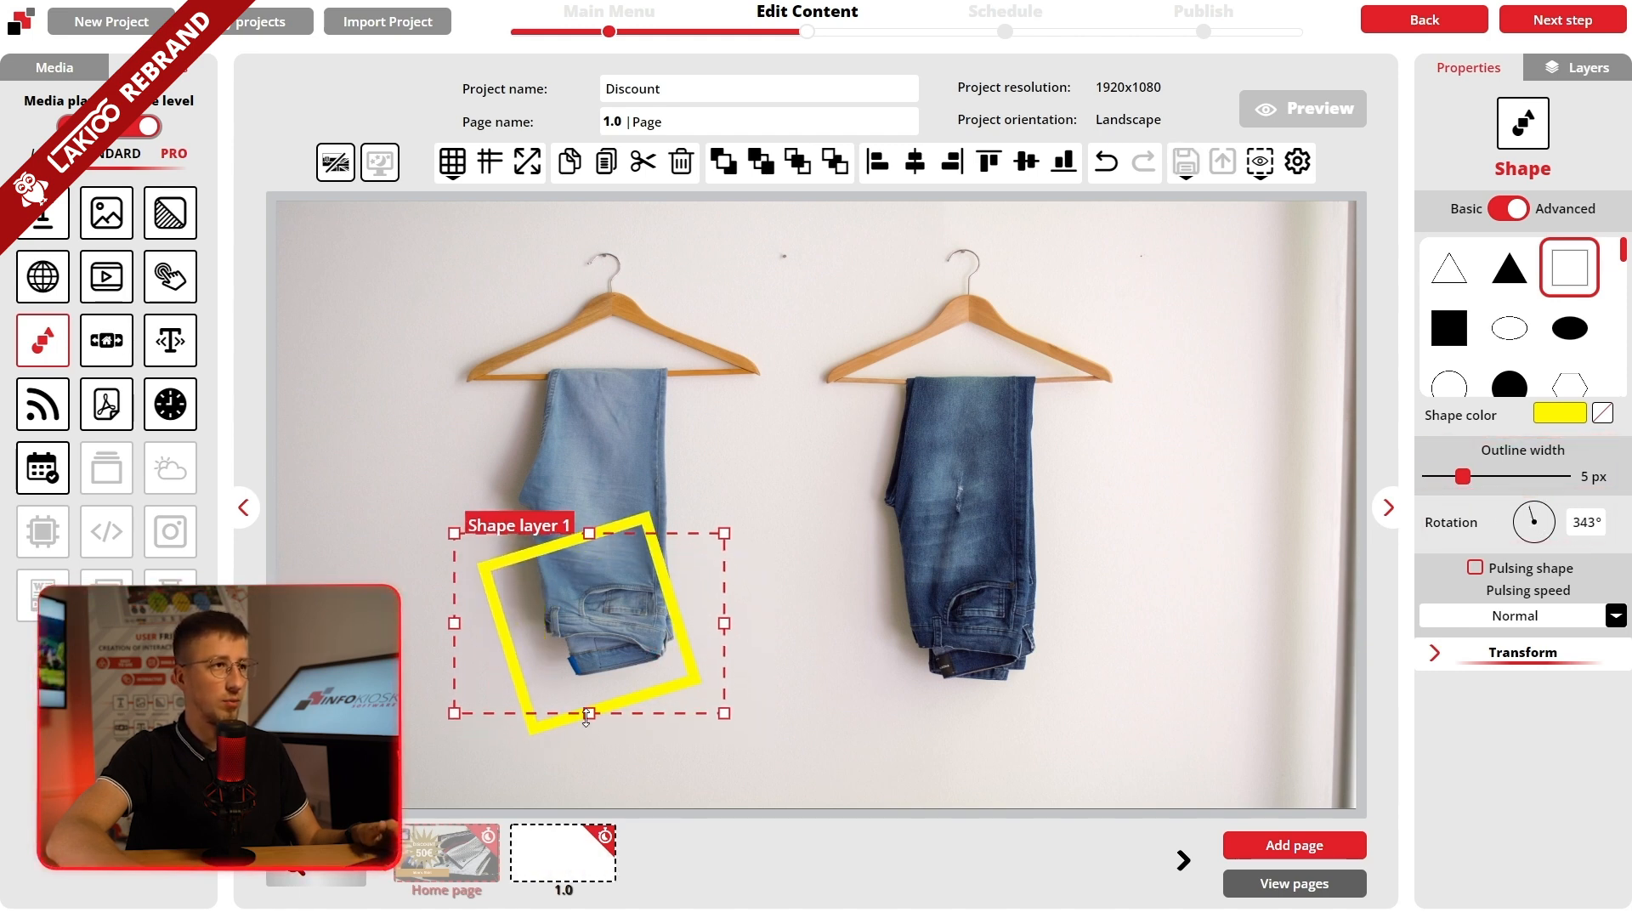
pyautogui.moveTo(589, 713); pyautogui.dragTo(592, 749)
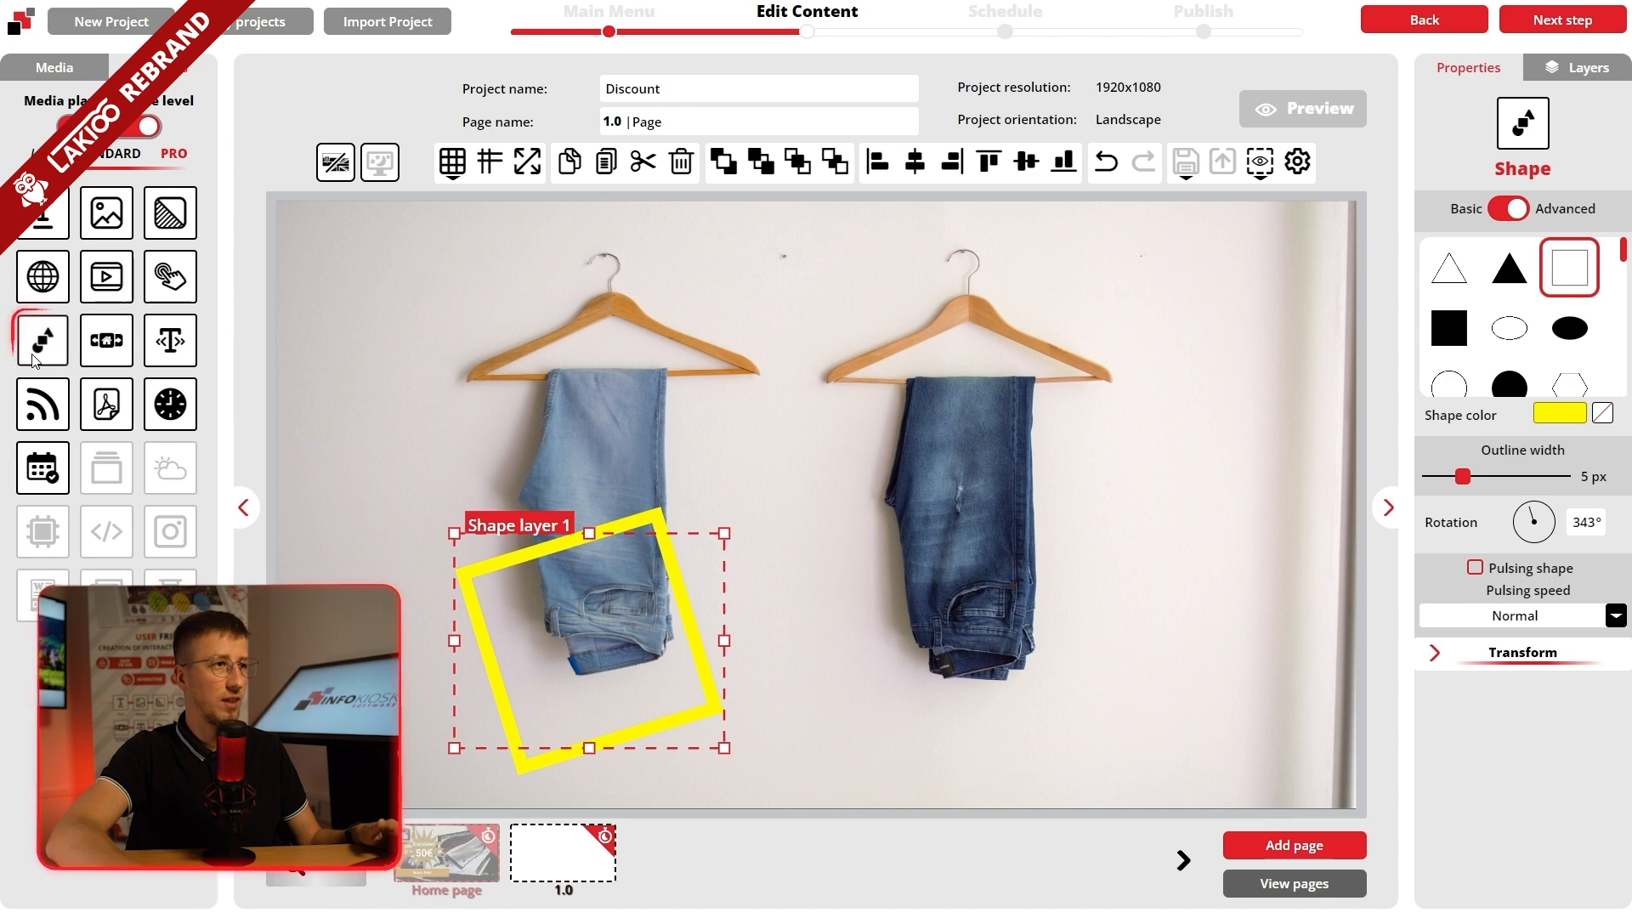
# Step: Add an outlined ellipse shape between the two pairs of jeans and colour it red
pyautogui.moveTo(42, 340); pyautogui.dragTo(630, 564)
pyautogui.moveTo(686, 611); pyautogui.dragTo(692, 548)
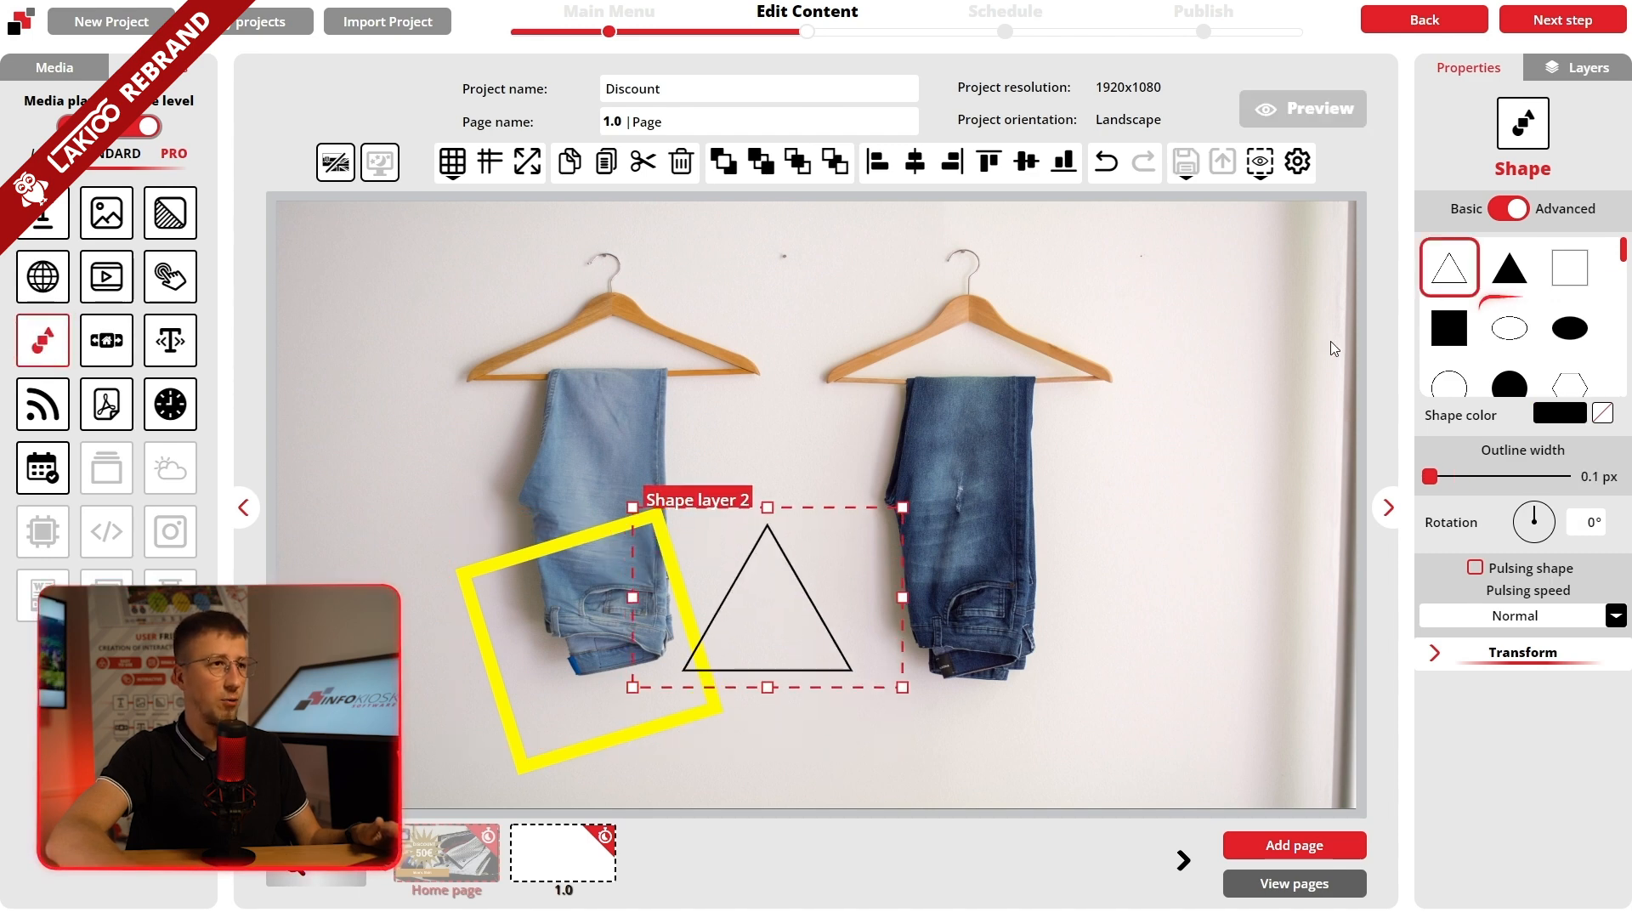
pyautogui.click(1508, 330)
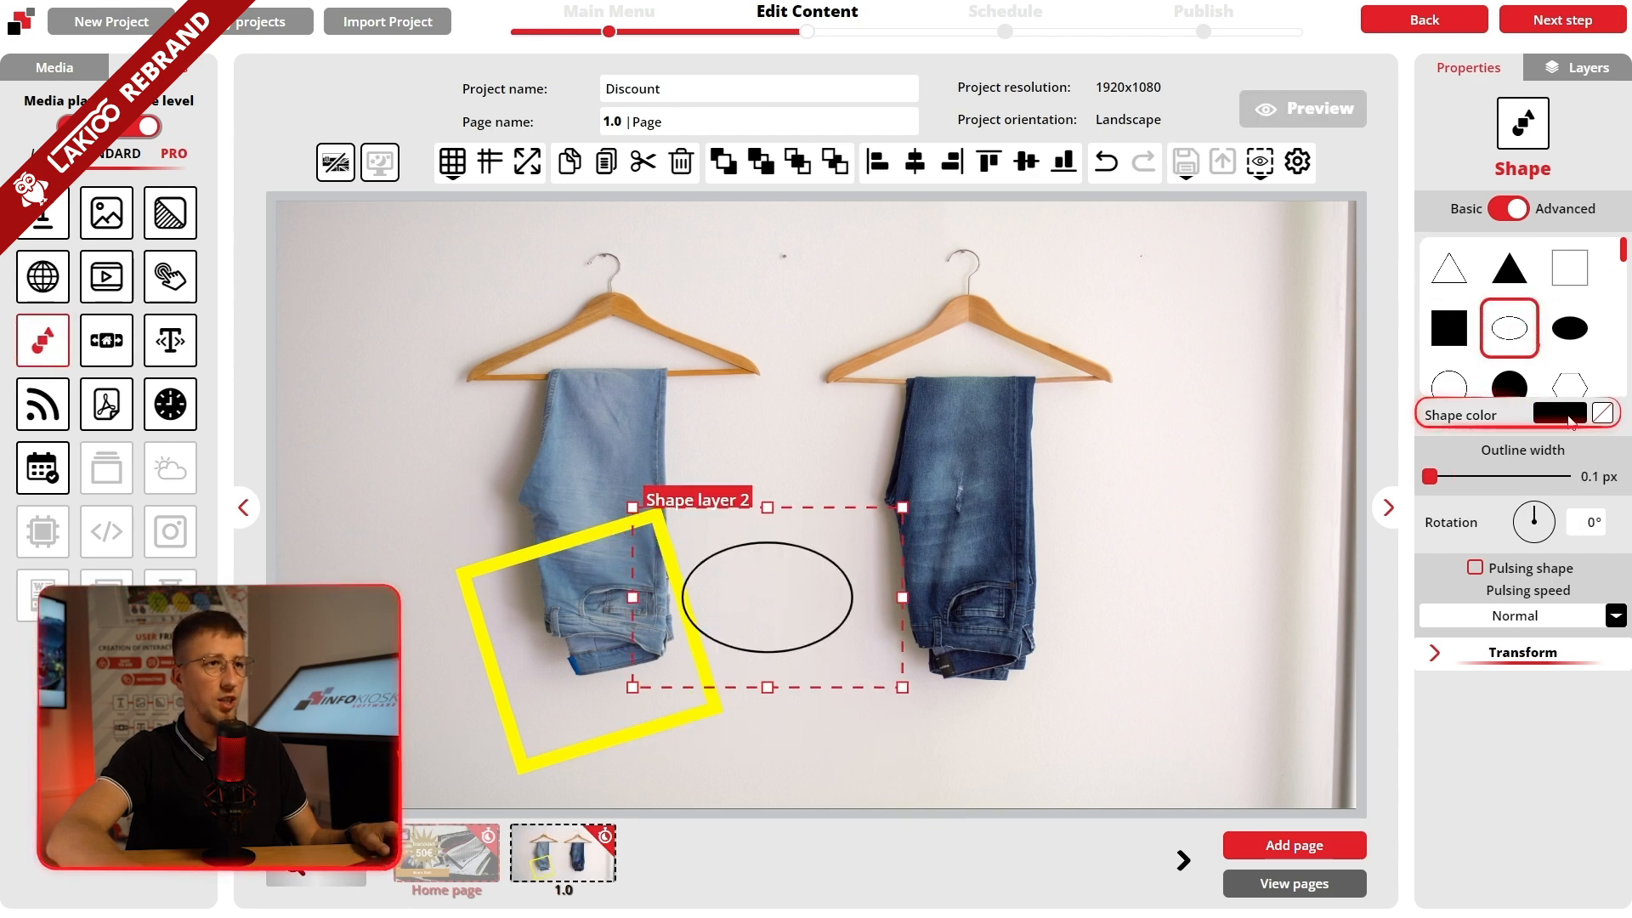
pyautogui.click(1559, 413)
pyautogui.moveTo(1570, 430); pyautogui.dragTo(1612, 414)
pyautogui.click(1551, 748)
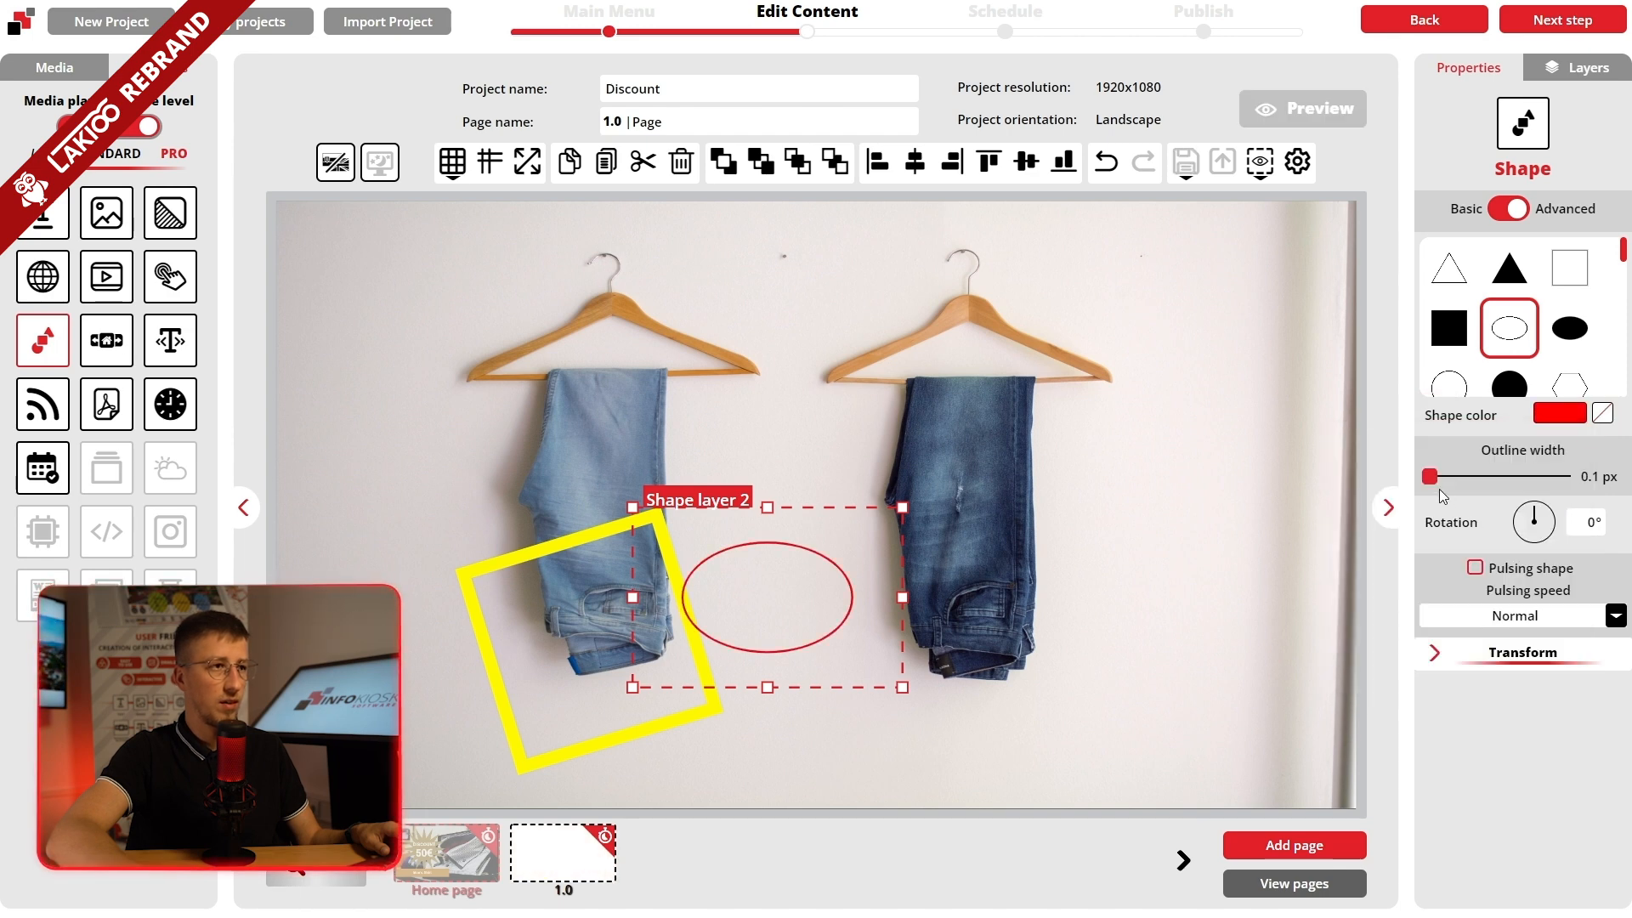
# Step: Give the red ellipse a 5 px outline and 339° rotation, and heighten and position it beside the yellow square
pyautogui.moveTo(1430, 477); pyautogui.dragTo(1529, 510)
pyautogui.moveTo(768, 691); pyautogui.dragTo(768, 754)
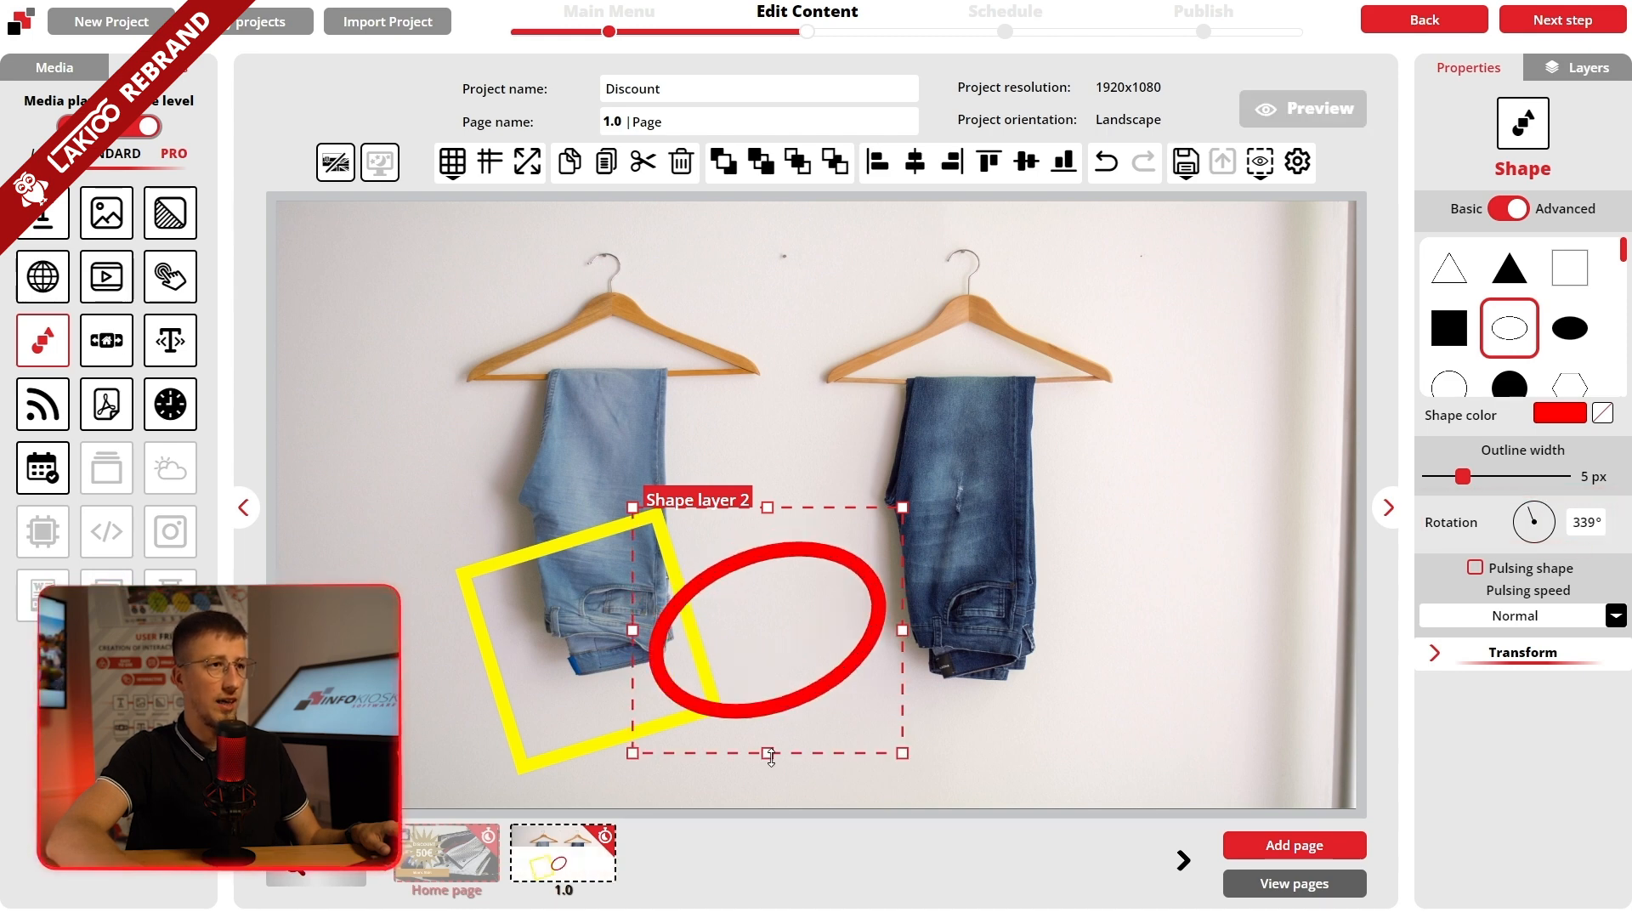
pyautogui.moveTo(795, 661); pyautogui.dragTo(811, 661)
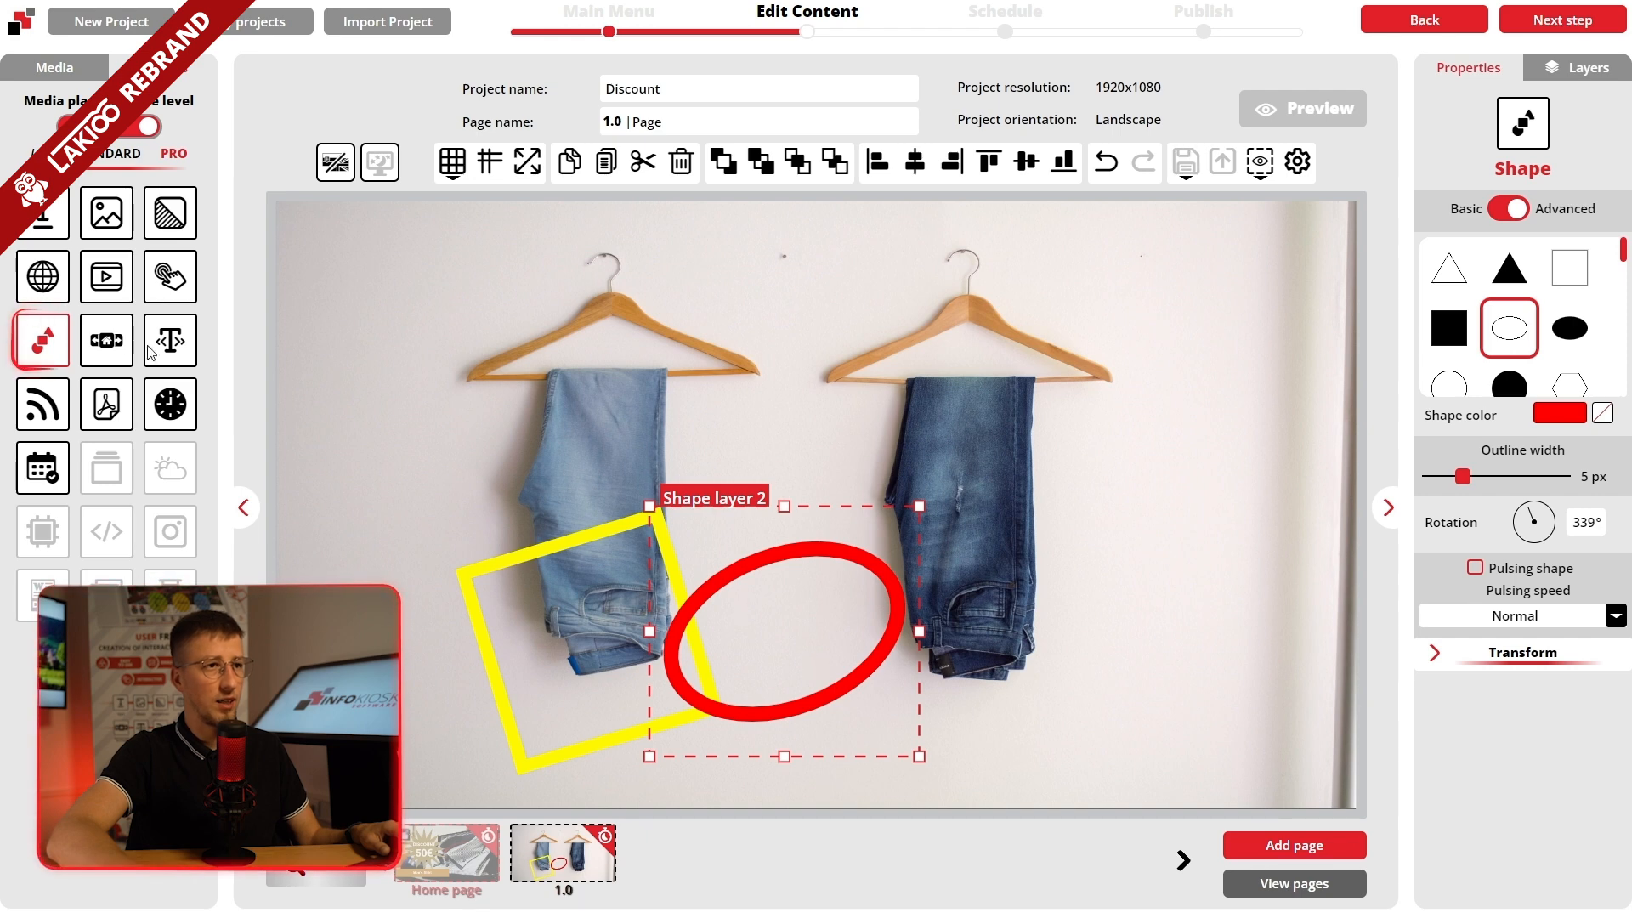
# Step: Add an outlined triangle shape over the dark jeans and colour it brown sampled from the wooden hanger
pyautogui.moveTo(43, 340); pyautogui.dragTo(942, 583)
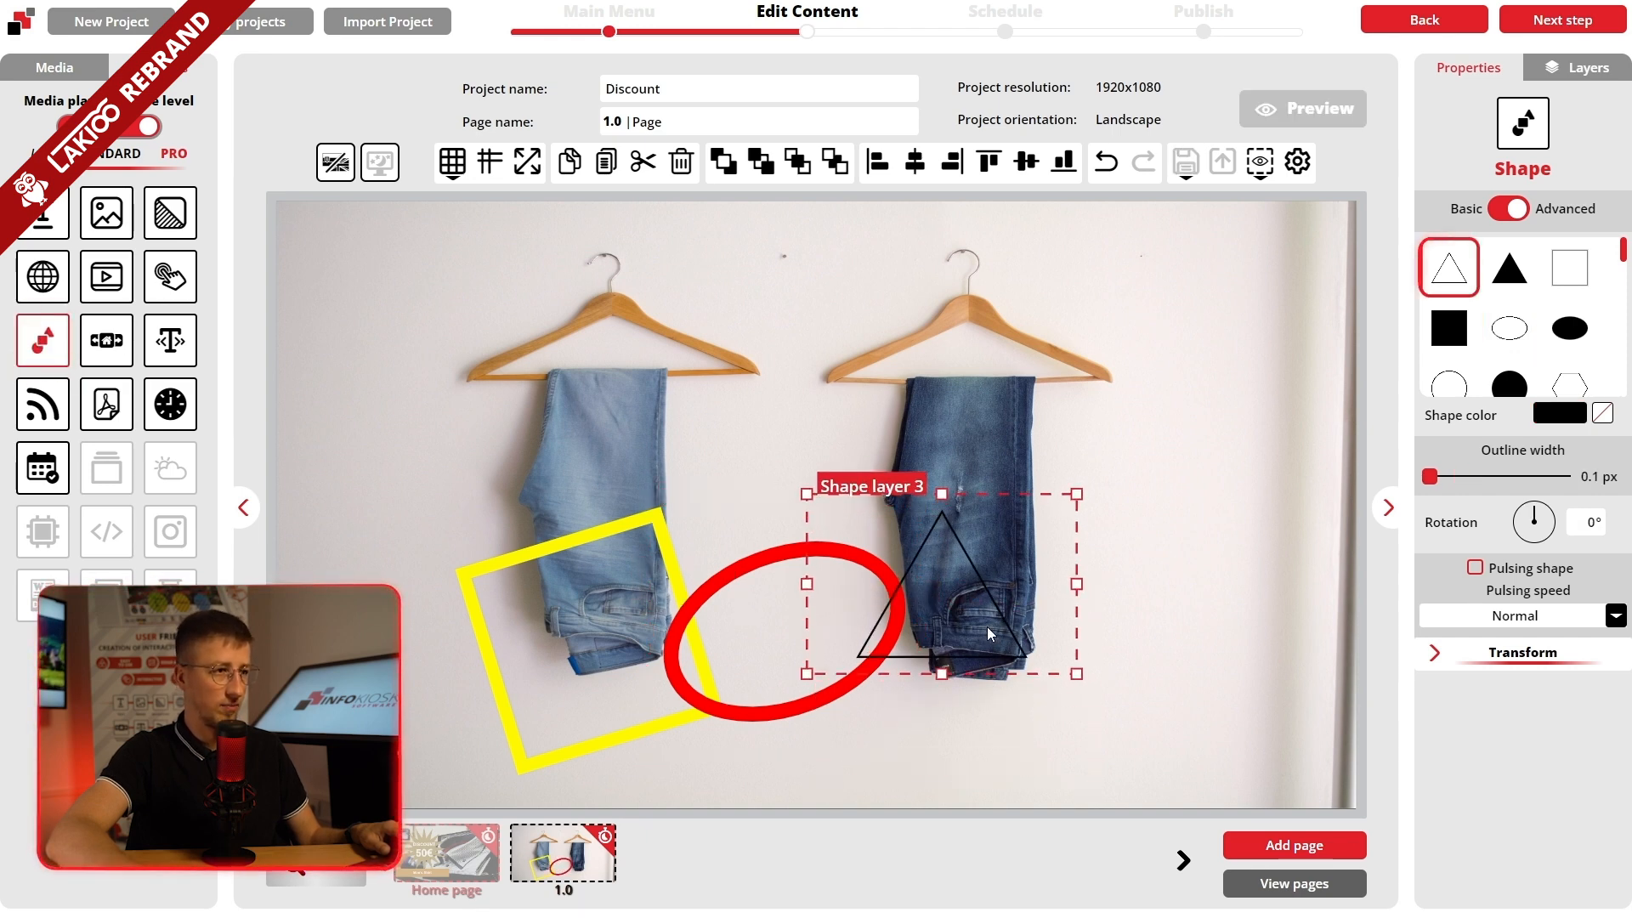
pyautogui.moveTo(988, 634); pyautogui.dragTo(1005, 639)
pyautogui.click(1552, 417)
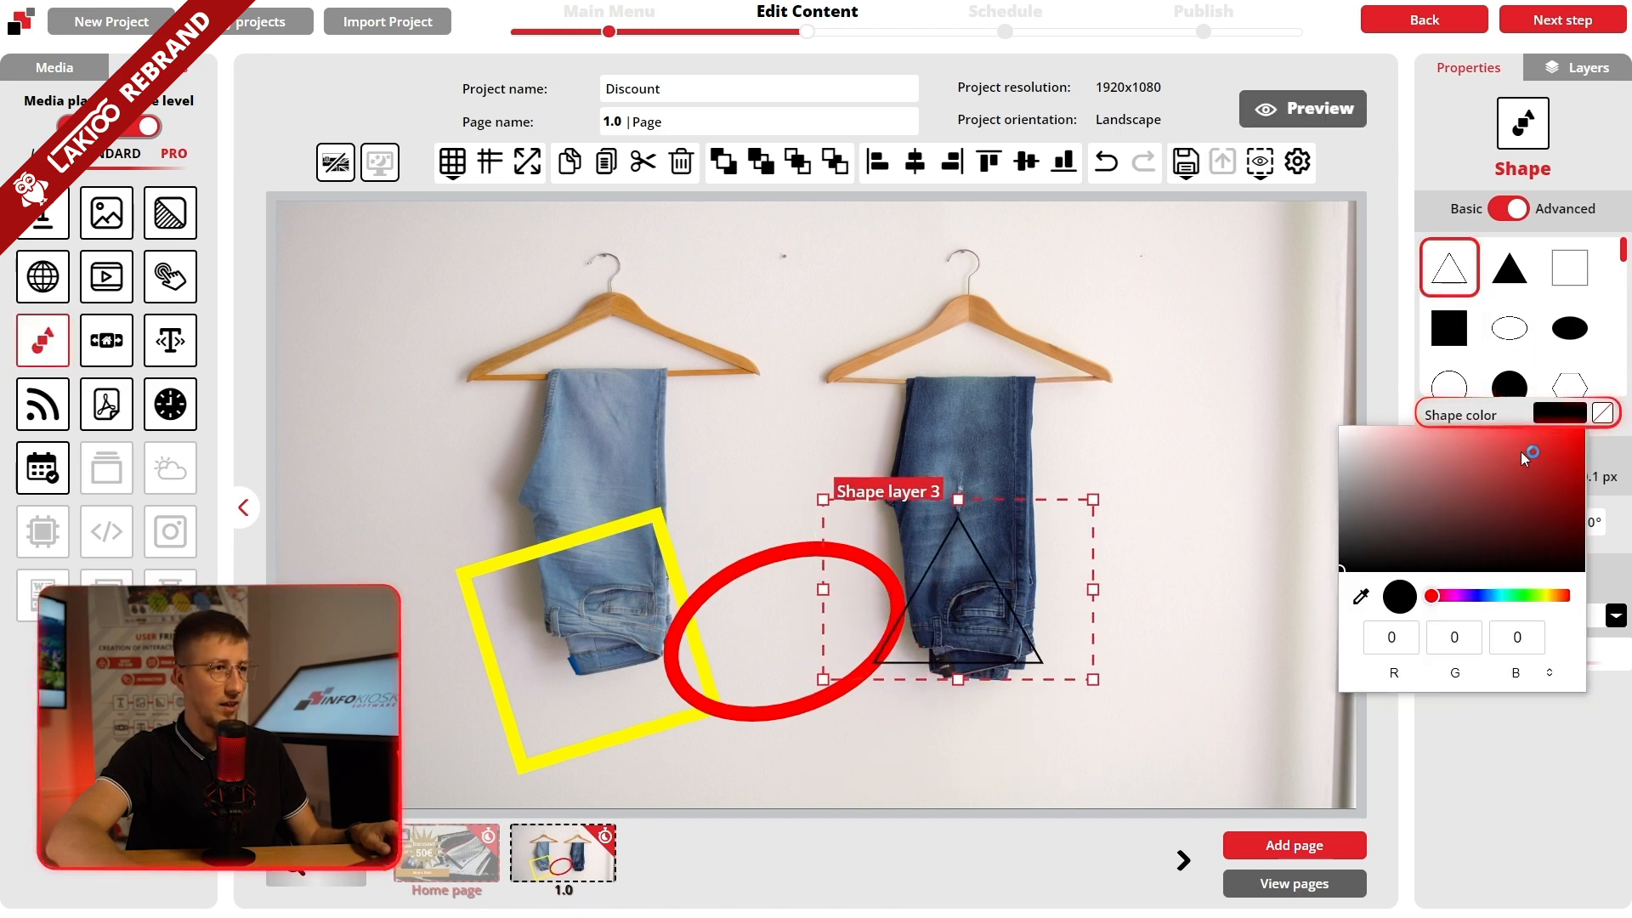
pyautogui.click(1359, 595)
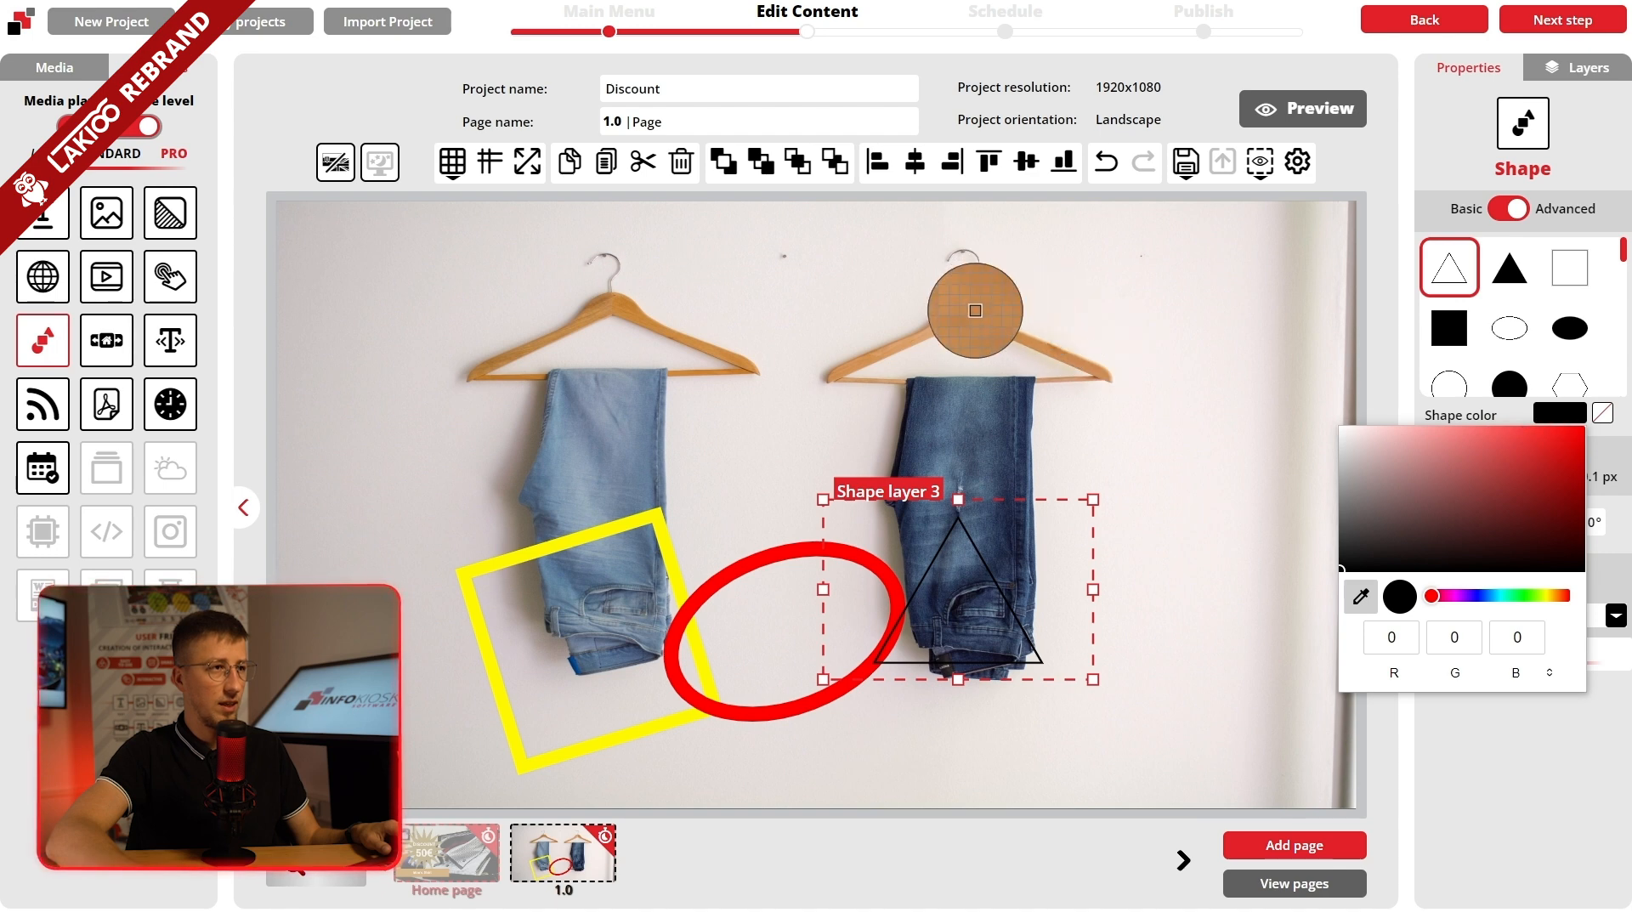
pyautogui.click(975, 310)
pyautogui.click(1598, 776)
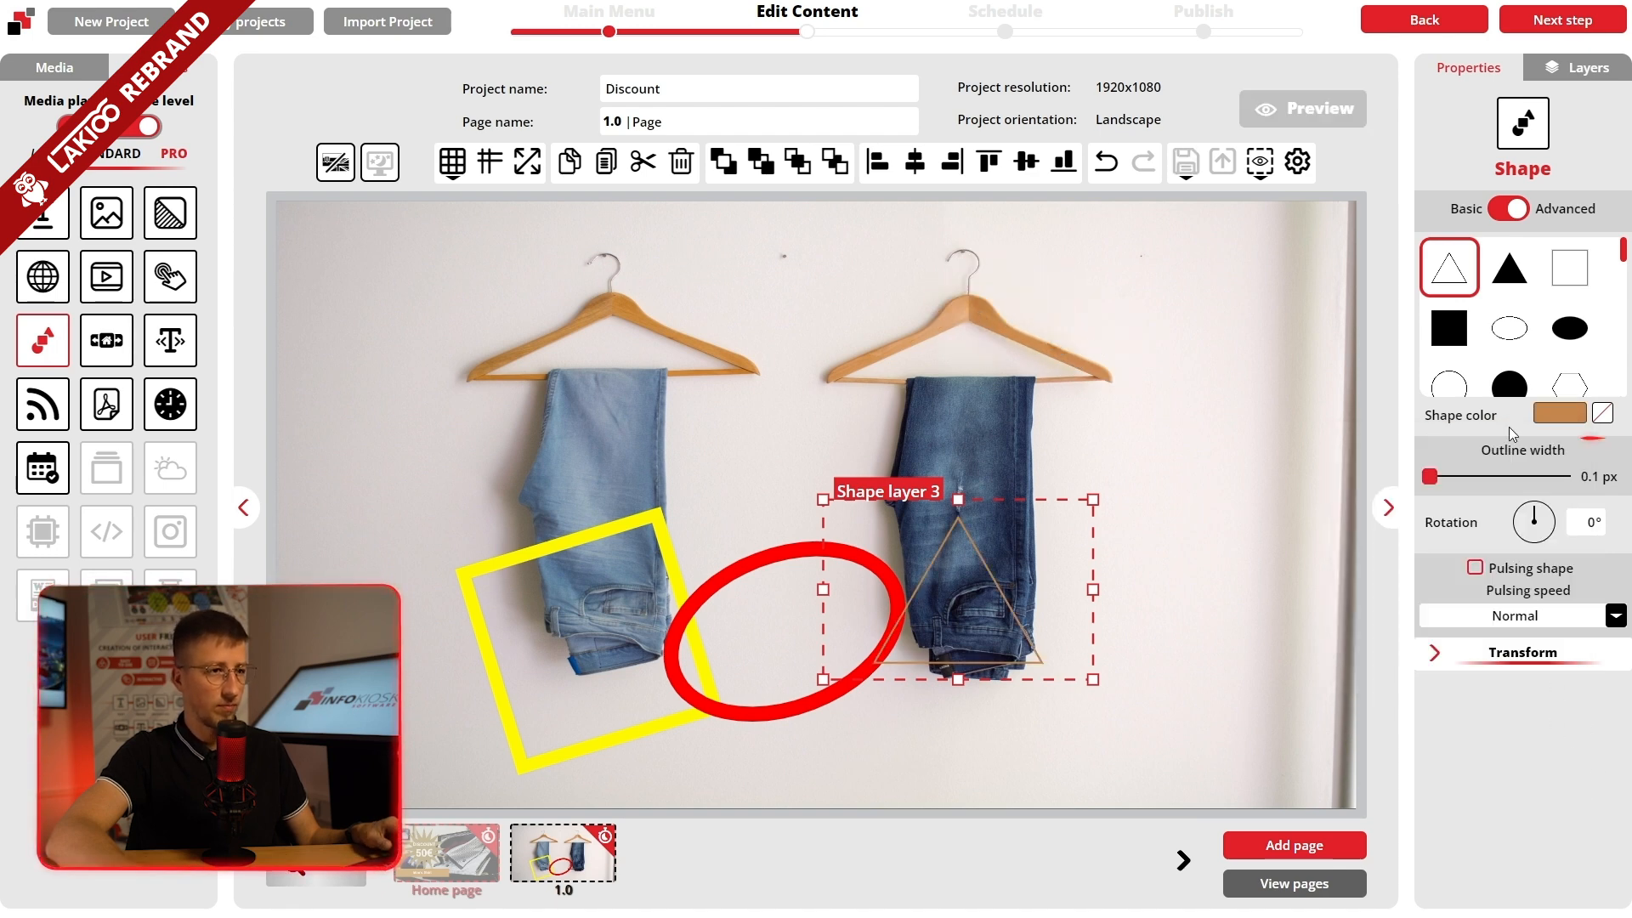
# Step: Give the brown triangle a 5 px outline and 32° rotation, and enlarge and position it over the dark jeans' lower end
pyautogui.moveTo(1429, 477); pyautogui.dragTo(1462, 477)
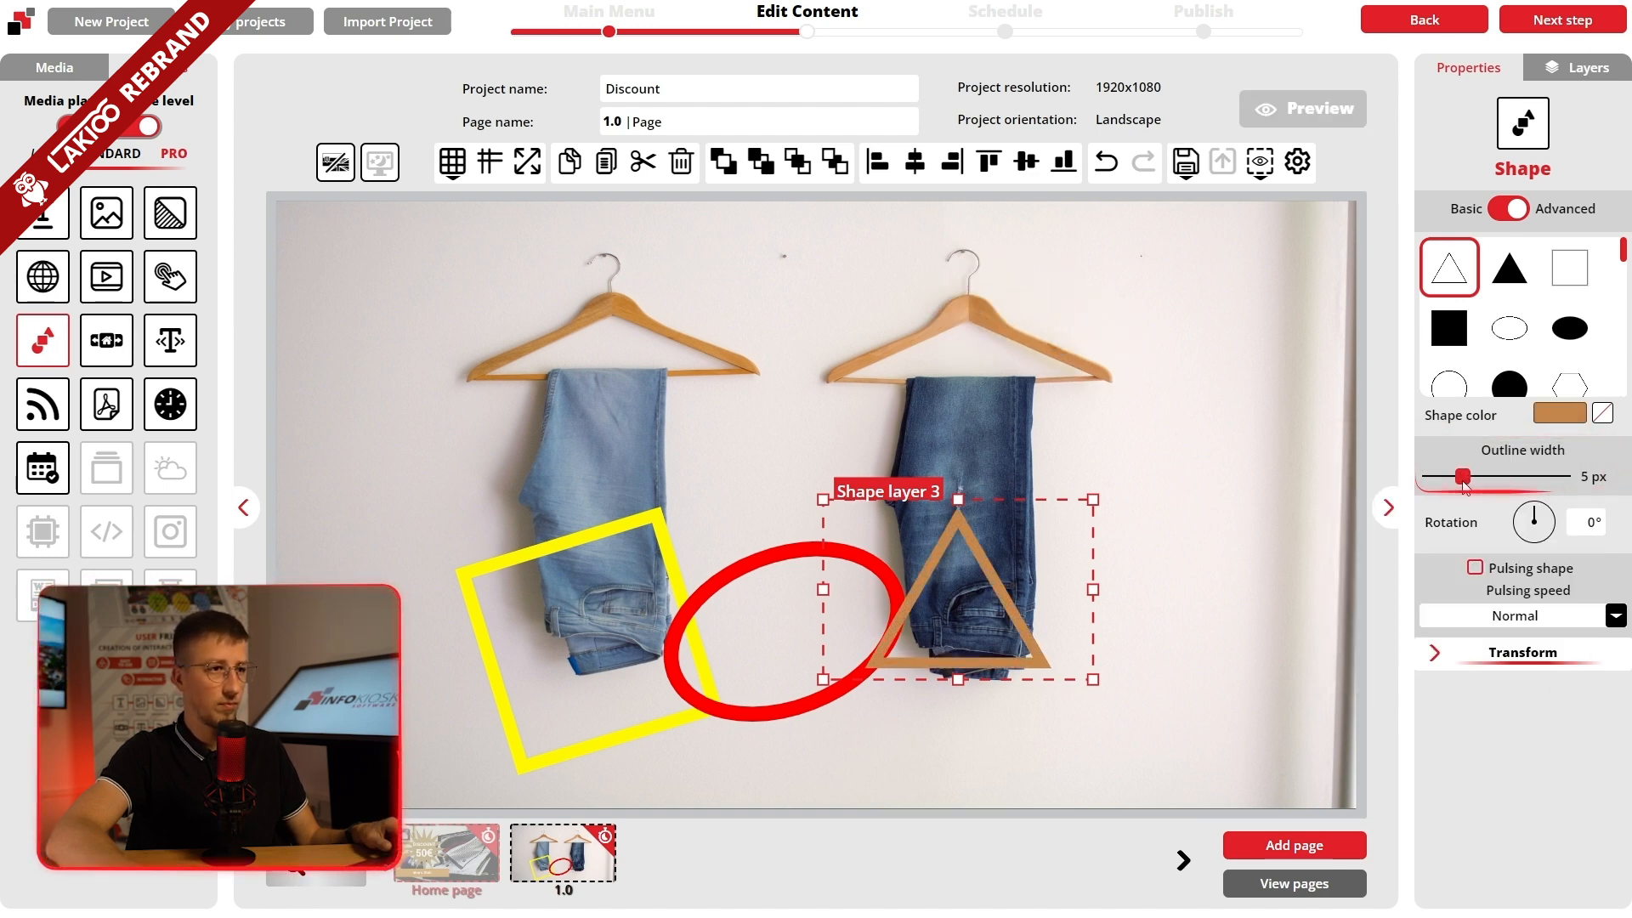
pyautogui.moveTo(1535, 520); pyautogui.dragTo(1542, 517)
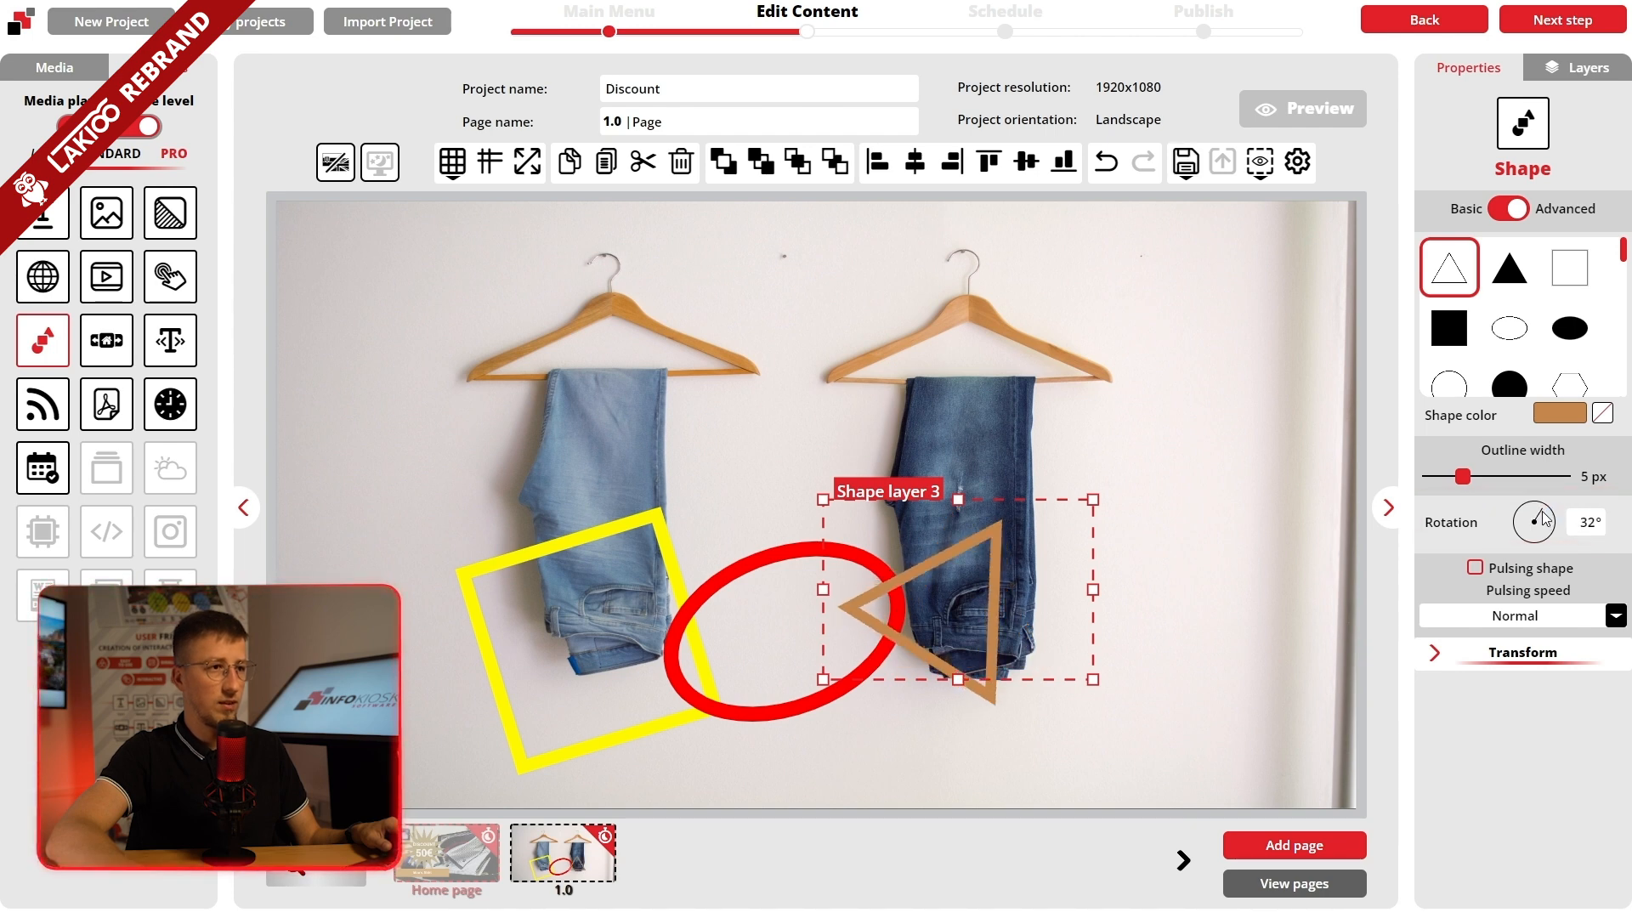
pyautogui.moveTo(958, 680); pyautogui.dragTo(966, 761)
pyautogui.moveTo(1014, 650); pyautogui.dragTo(1035, 631)
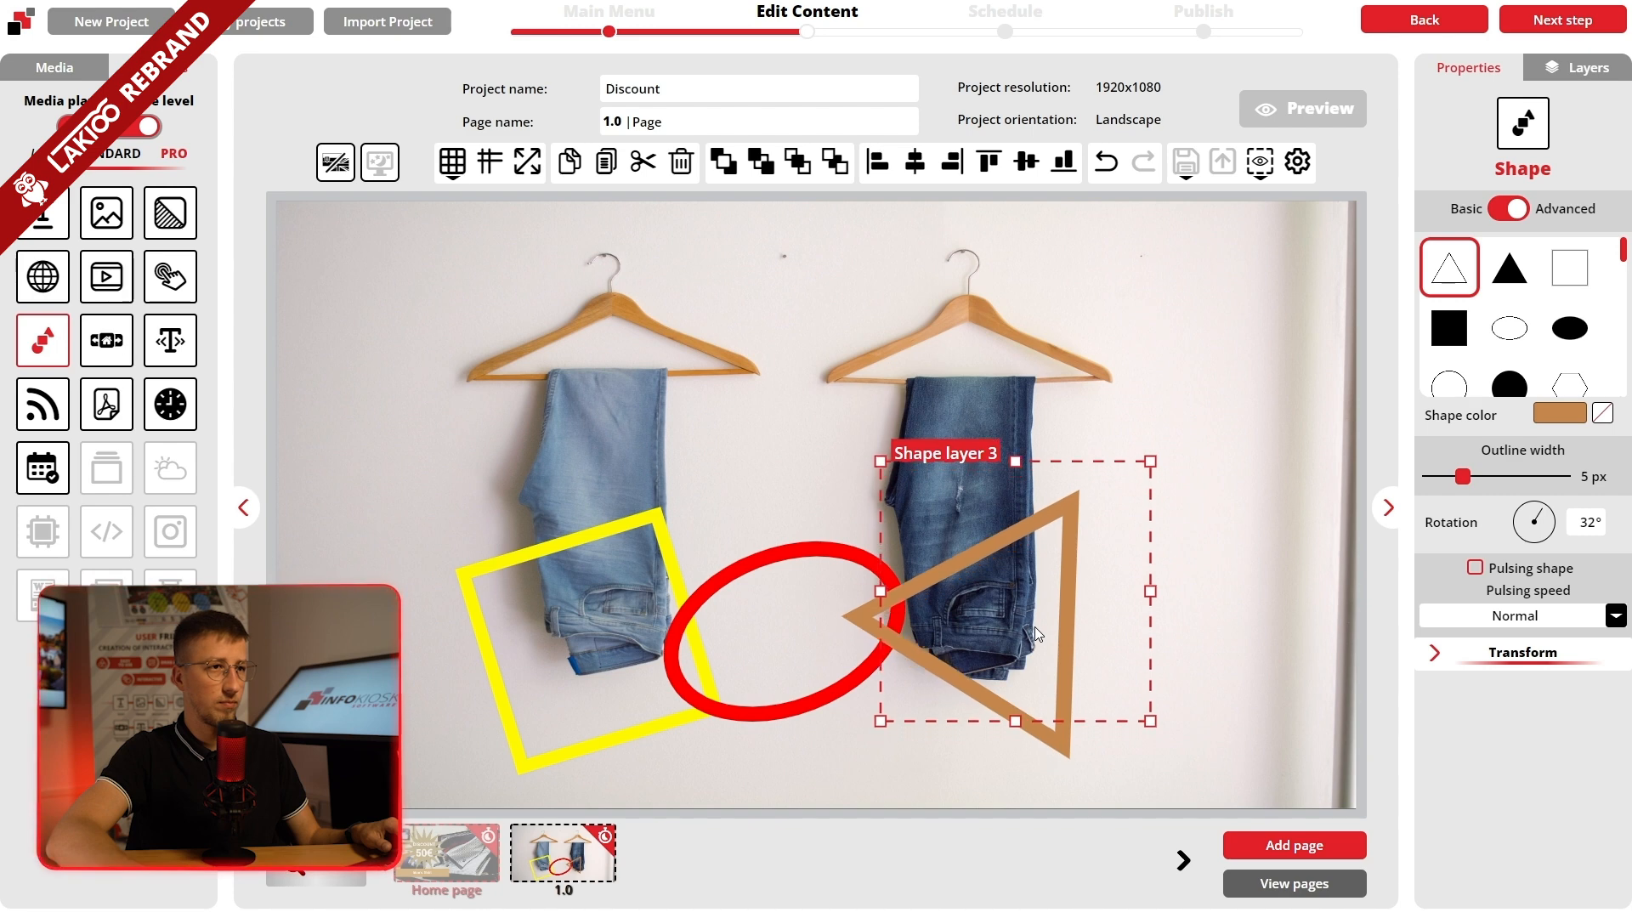
pyautogui.moveTo(1001, 719); pyautogui.dragTo(1020, 684)
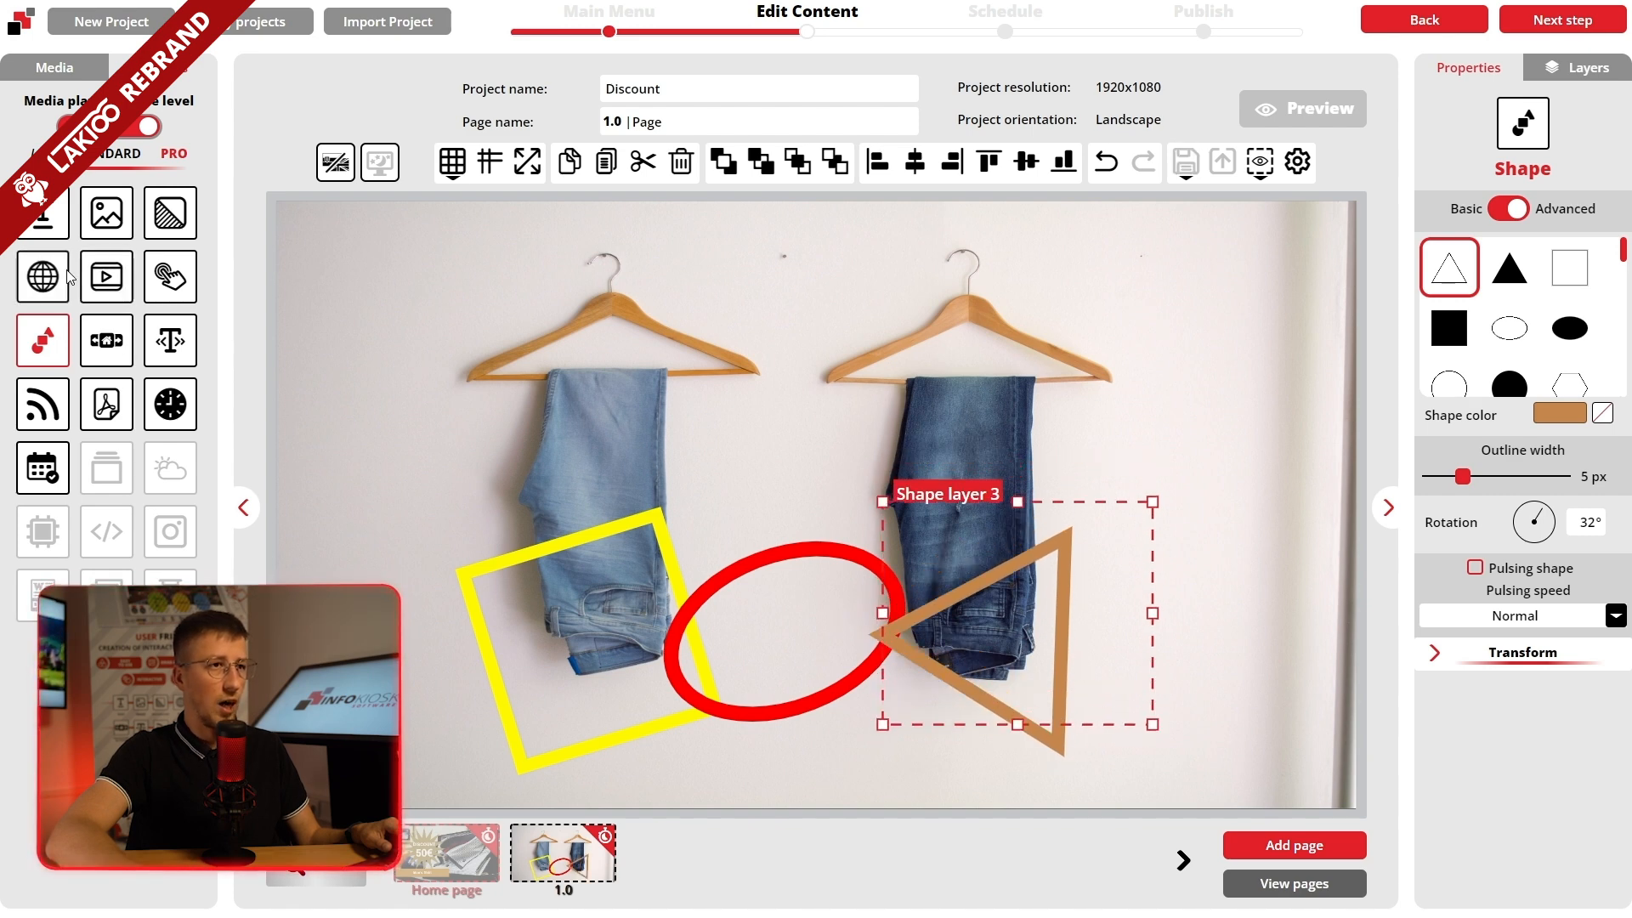
# Step: Add a text layer reading "-30%" over the yellow square and format the text as 96 pt bold
pyautogui.moveTo(43, 212); pyautogui.dragTo(539, 570)
pyautogui.doubleClick(591, 617)
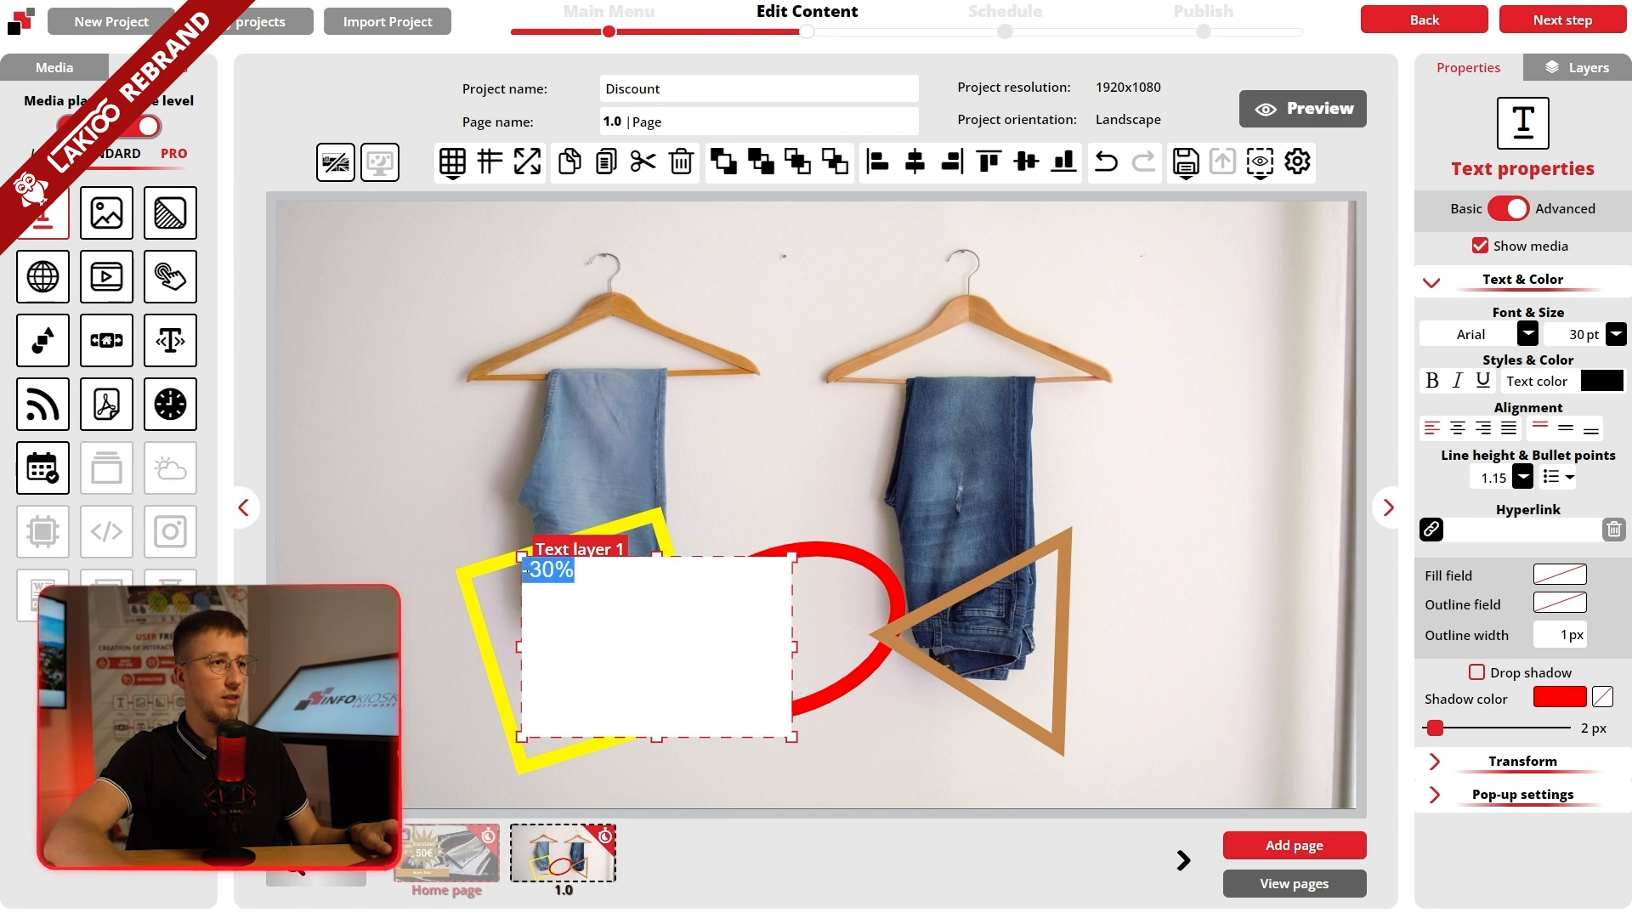
pyautogui.click(1614, 334)
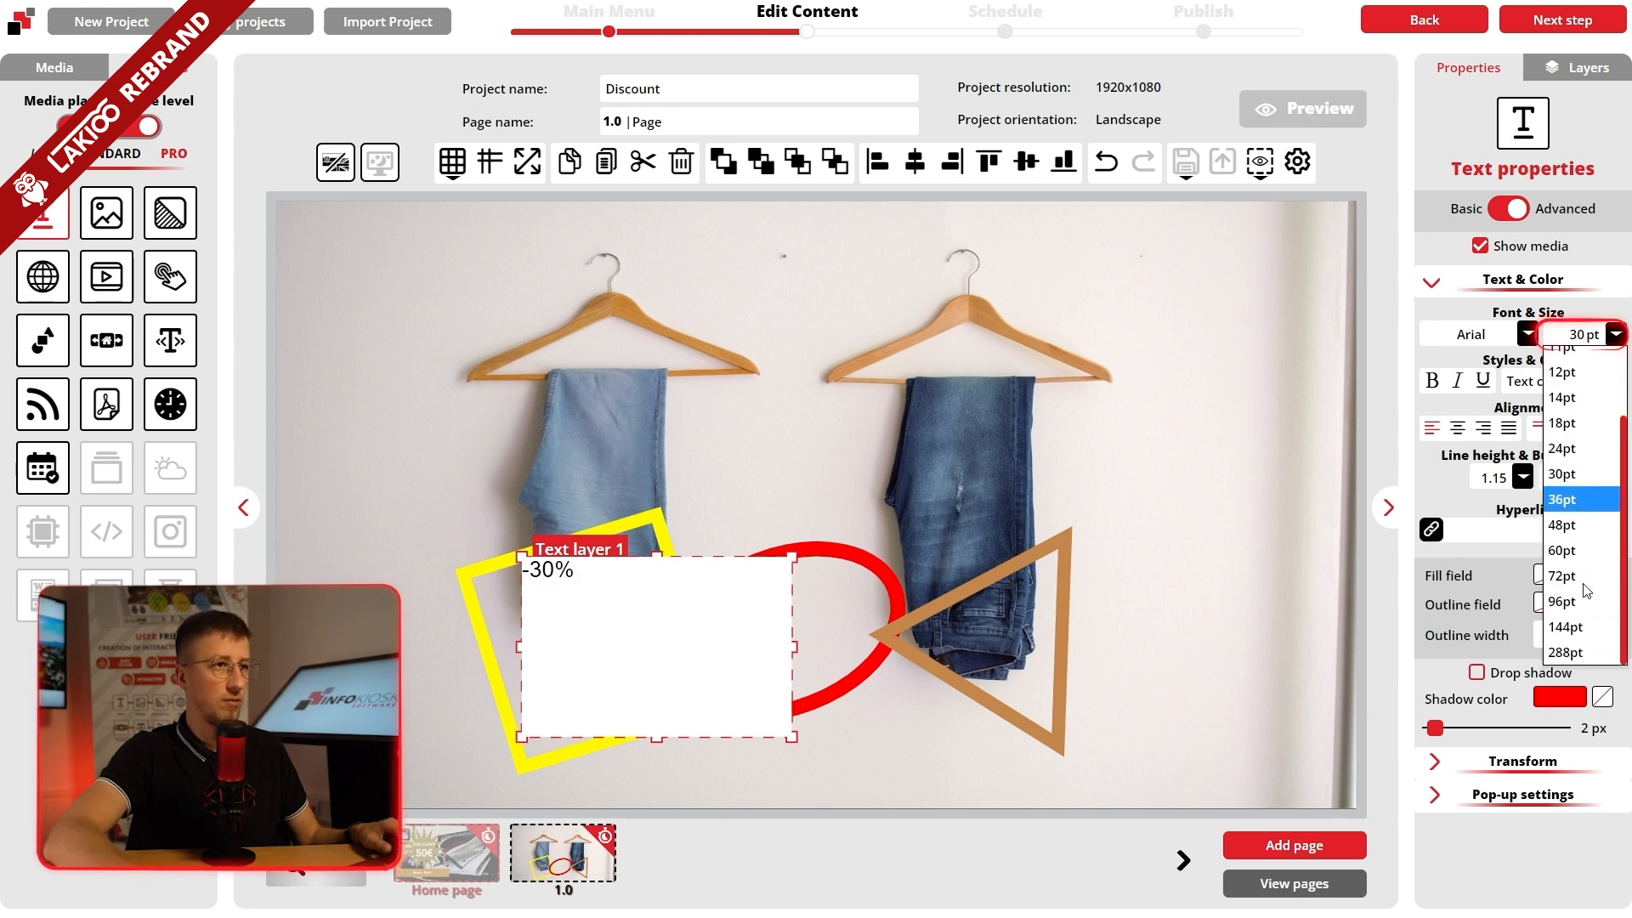
pyautogui.click(1588, 604)
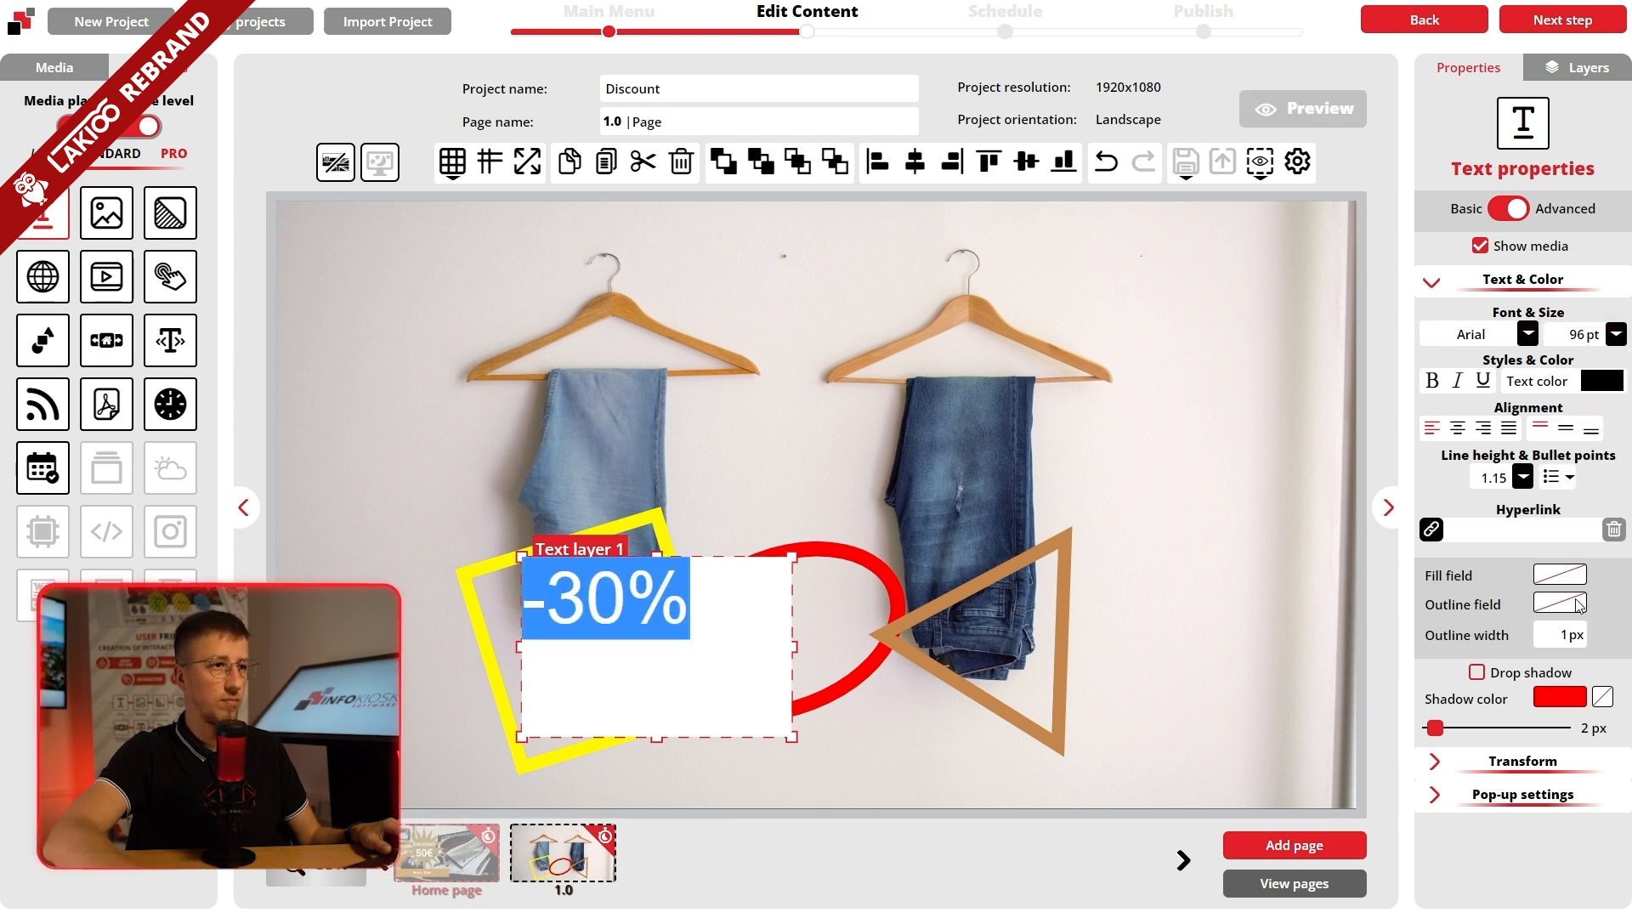
pyautogui.click(1423, 376)
# Step: Colour the "-30%" text yellow (RGB 255, 247, 0) sampled from the square's outline and position it inside the square
pyautogui.click(1597, 382)
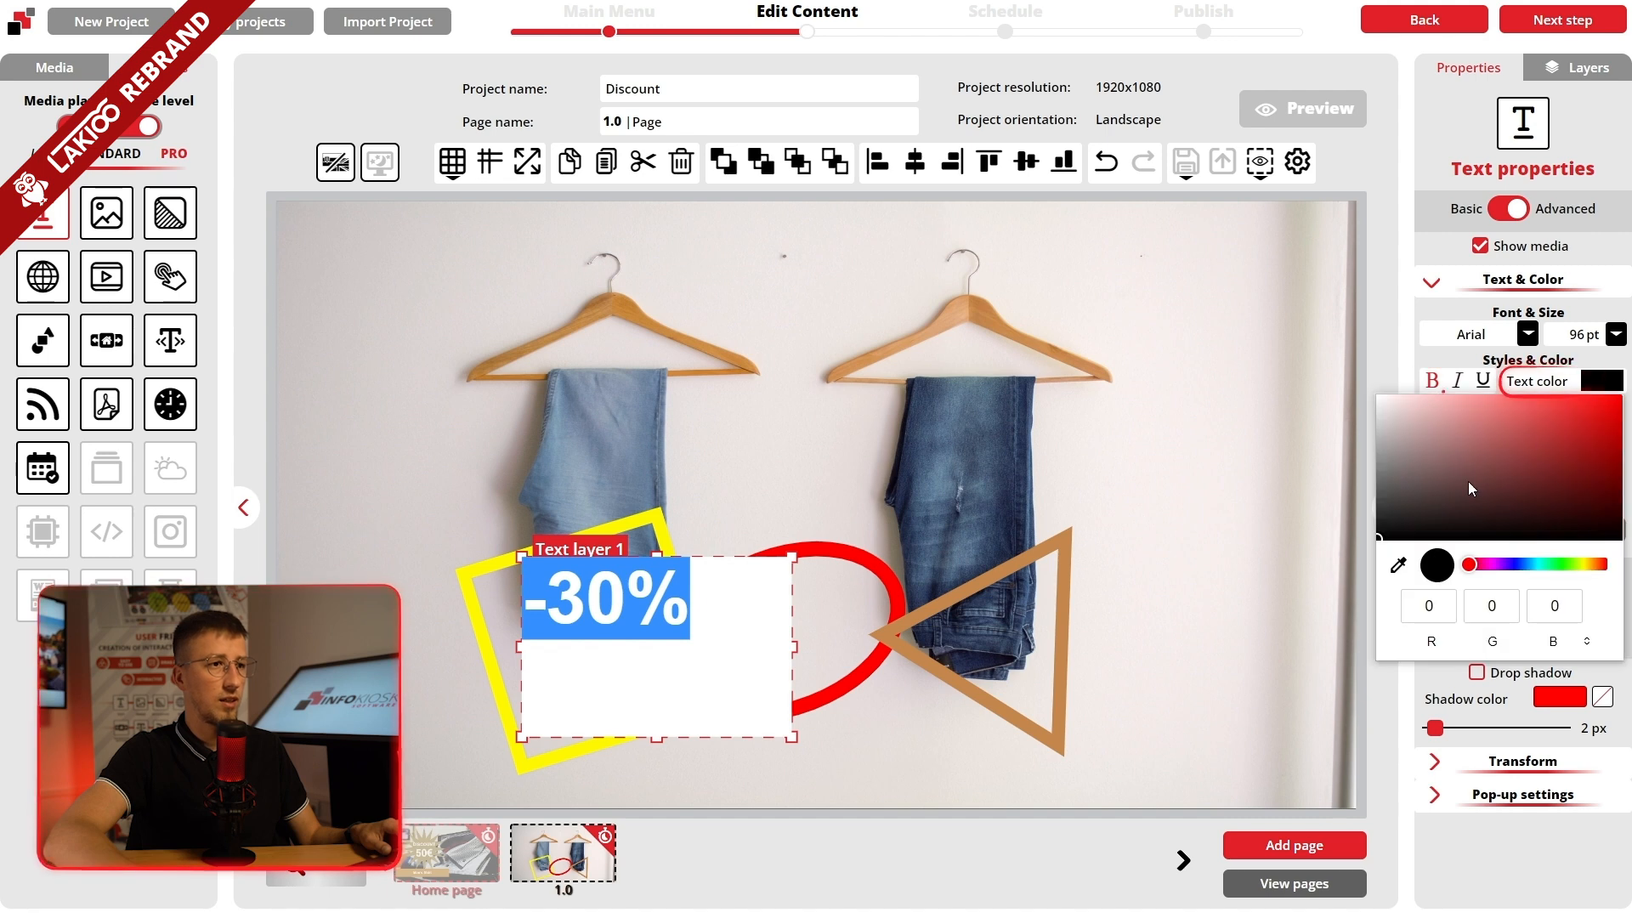
pyautogui.click(1396, 567)
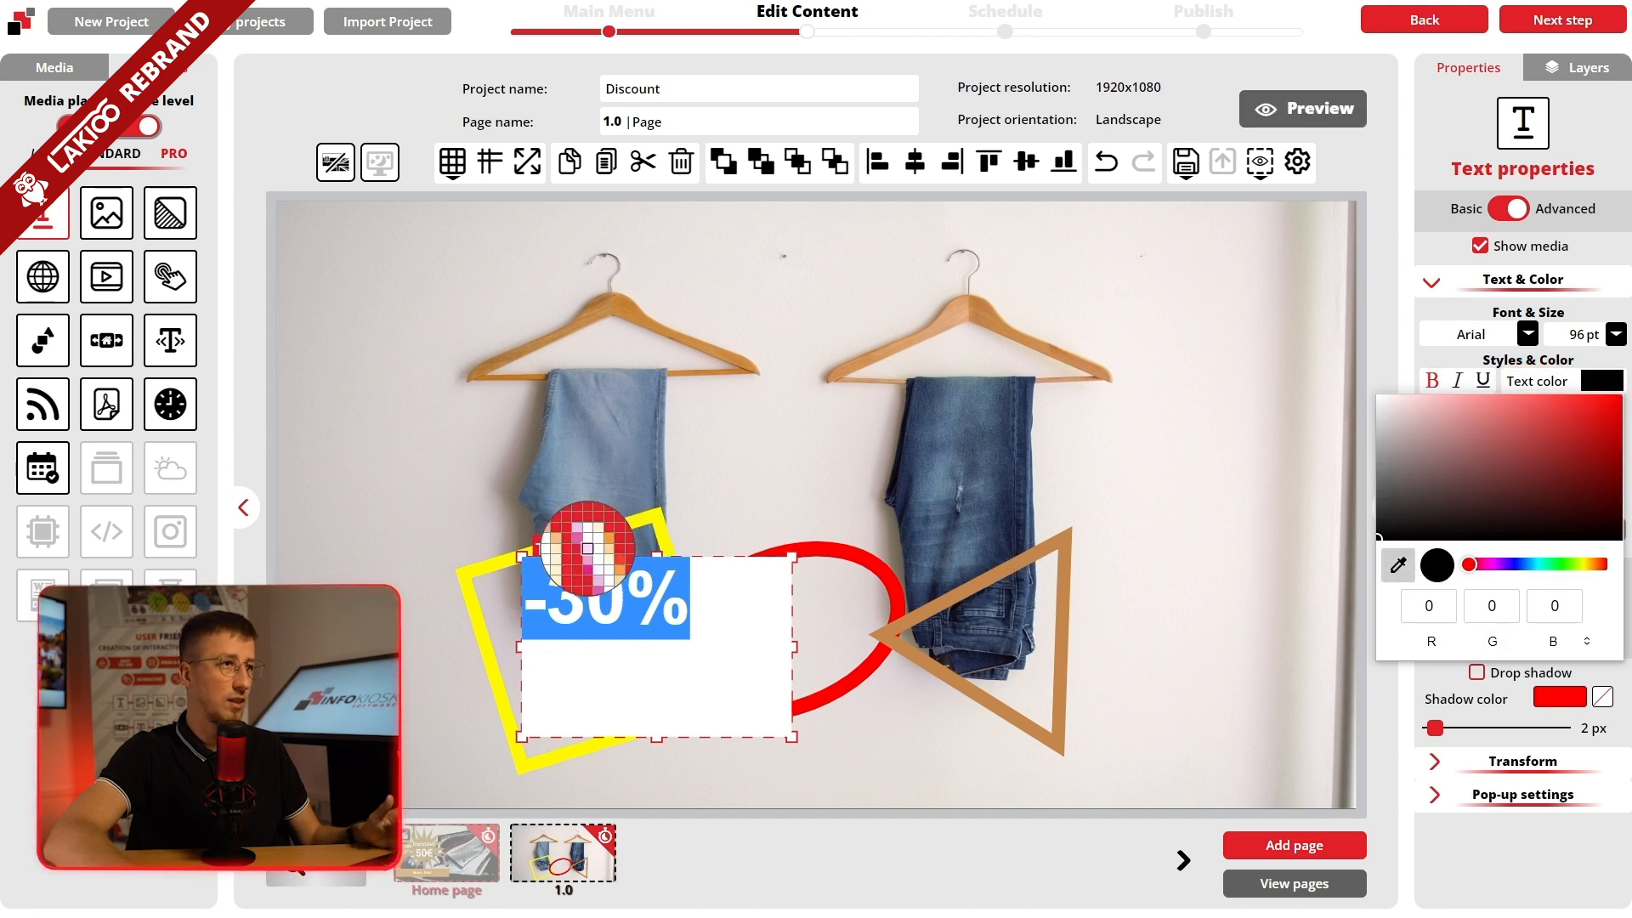
pyautogui.click(505, 567)
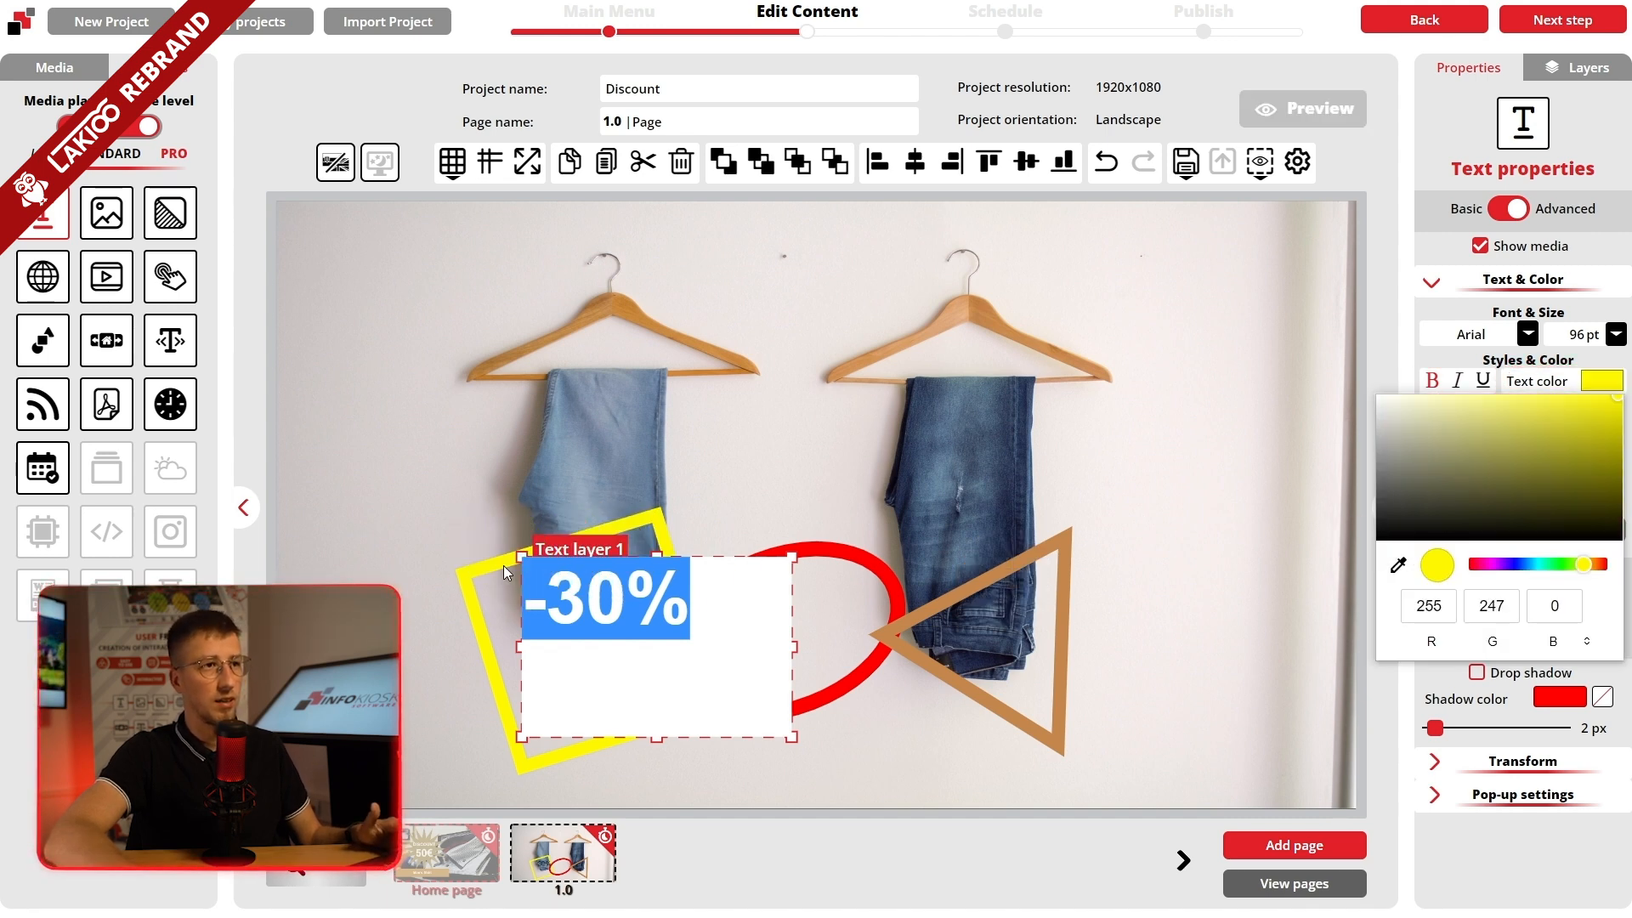
pyautogui.click(920, 469)
pyautogui.click(788, 462)
pyautogui.click(610, 594)
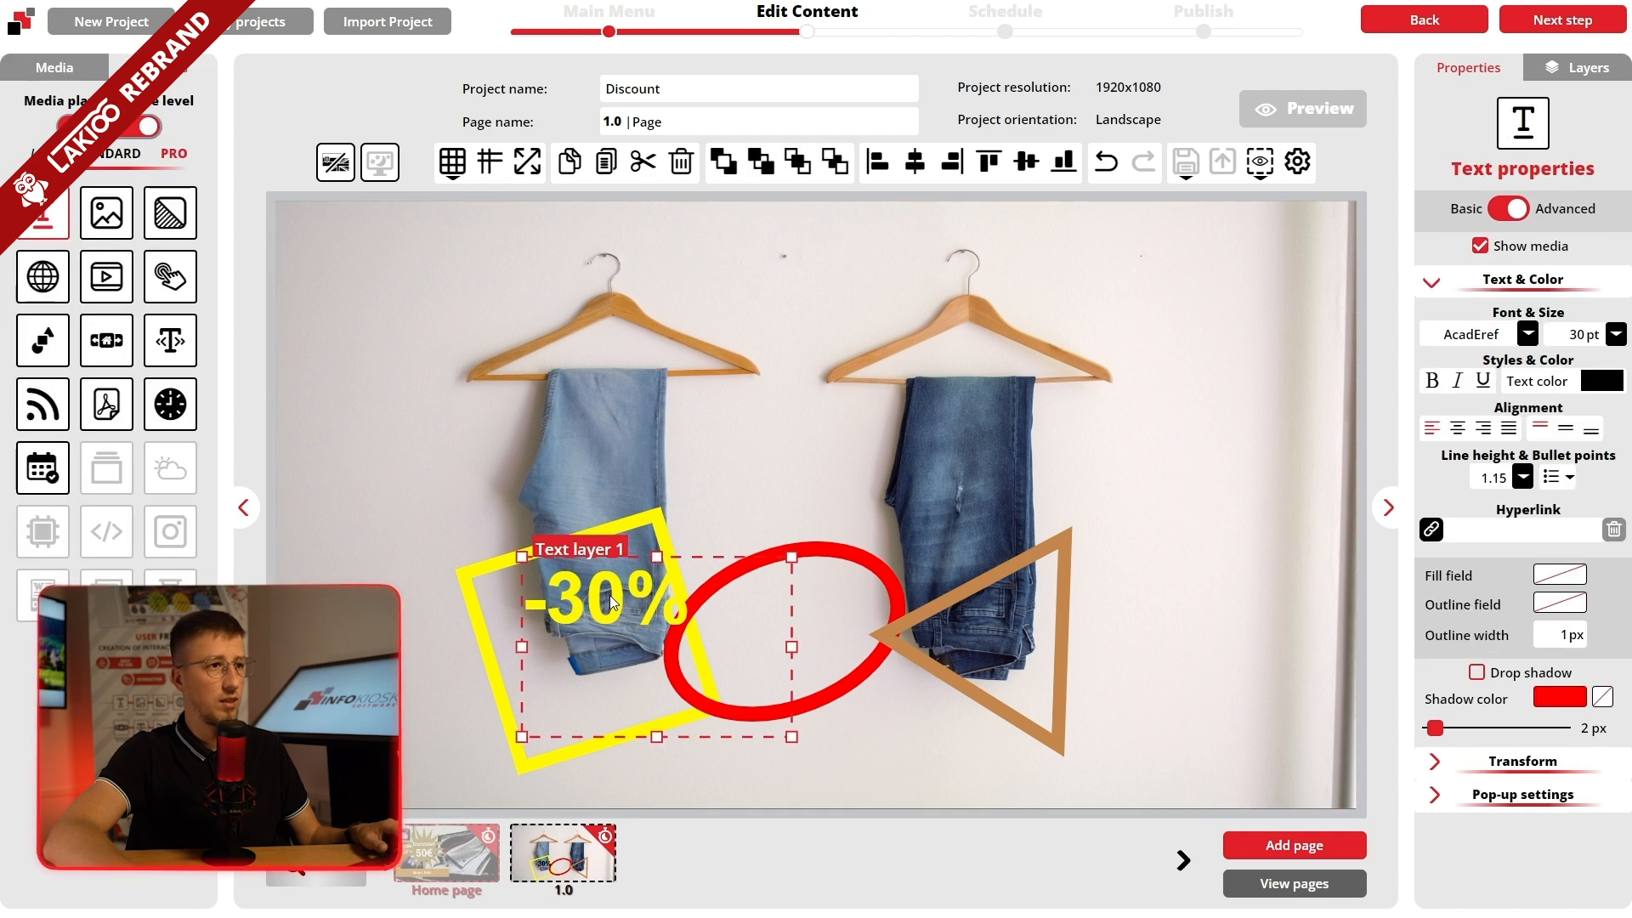
pyautogui.moveTo(609, 604); pyautogui.dragTo(585, 634)
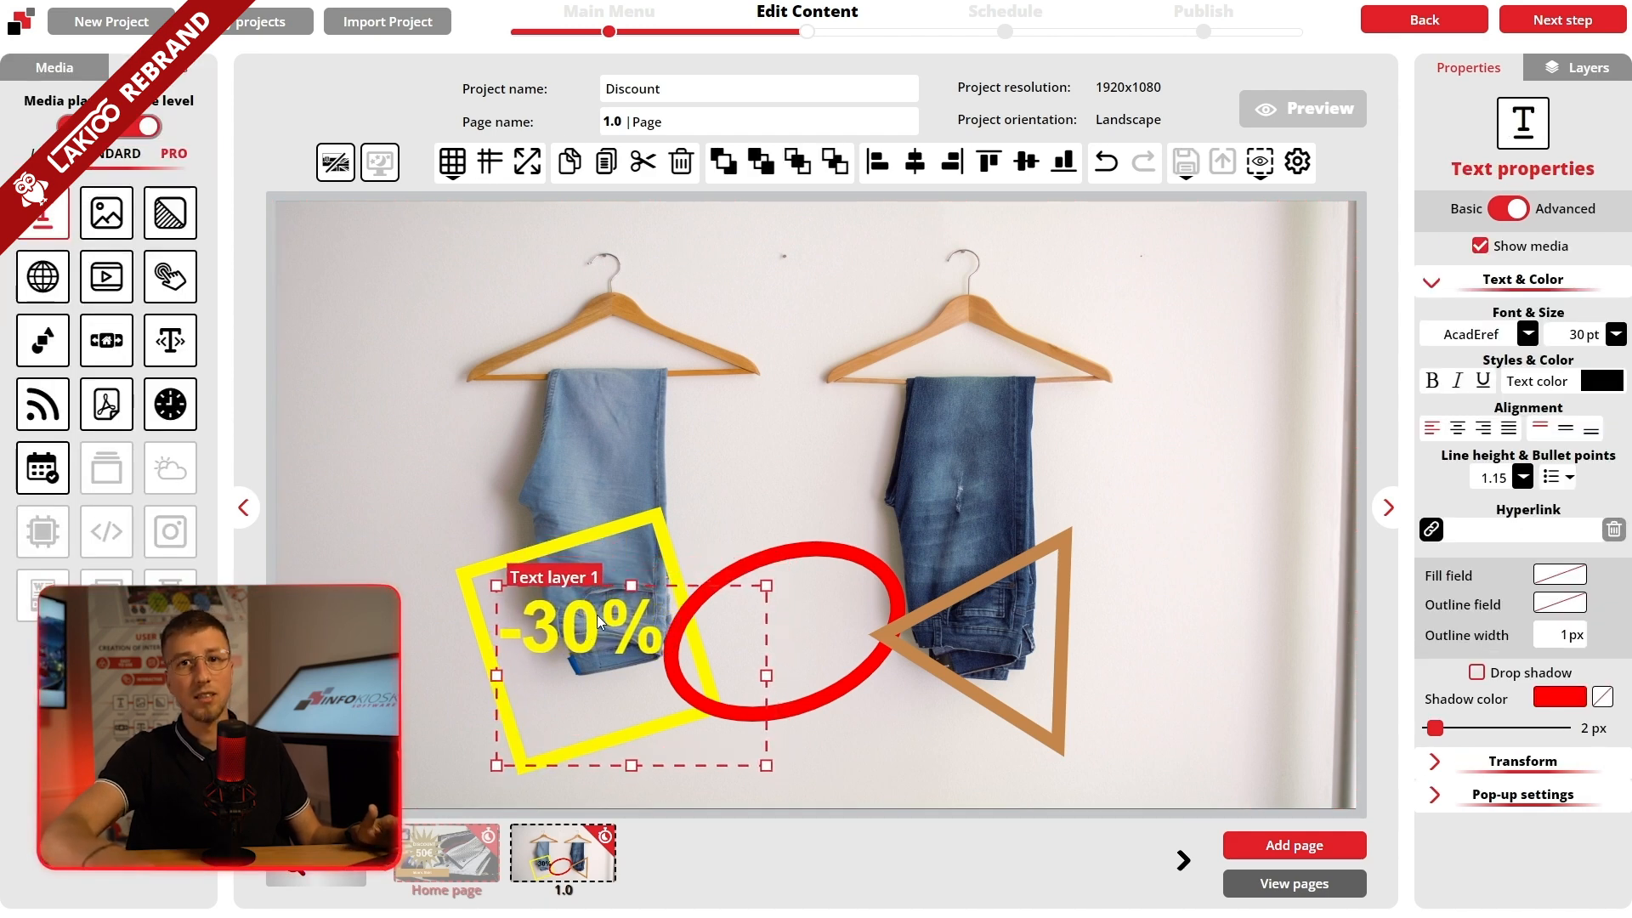
# Step: Add a text layer reading "-70%" over the red ellipse
pyautogui.moveTo(42, 212); pyautogui.dragTo(863, 699)
pyautogui.doubleClick(823, 633)
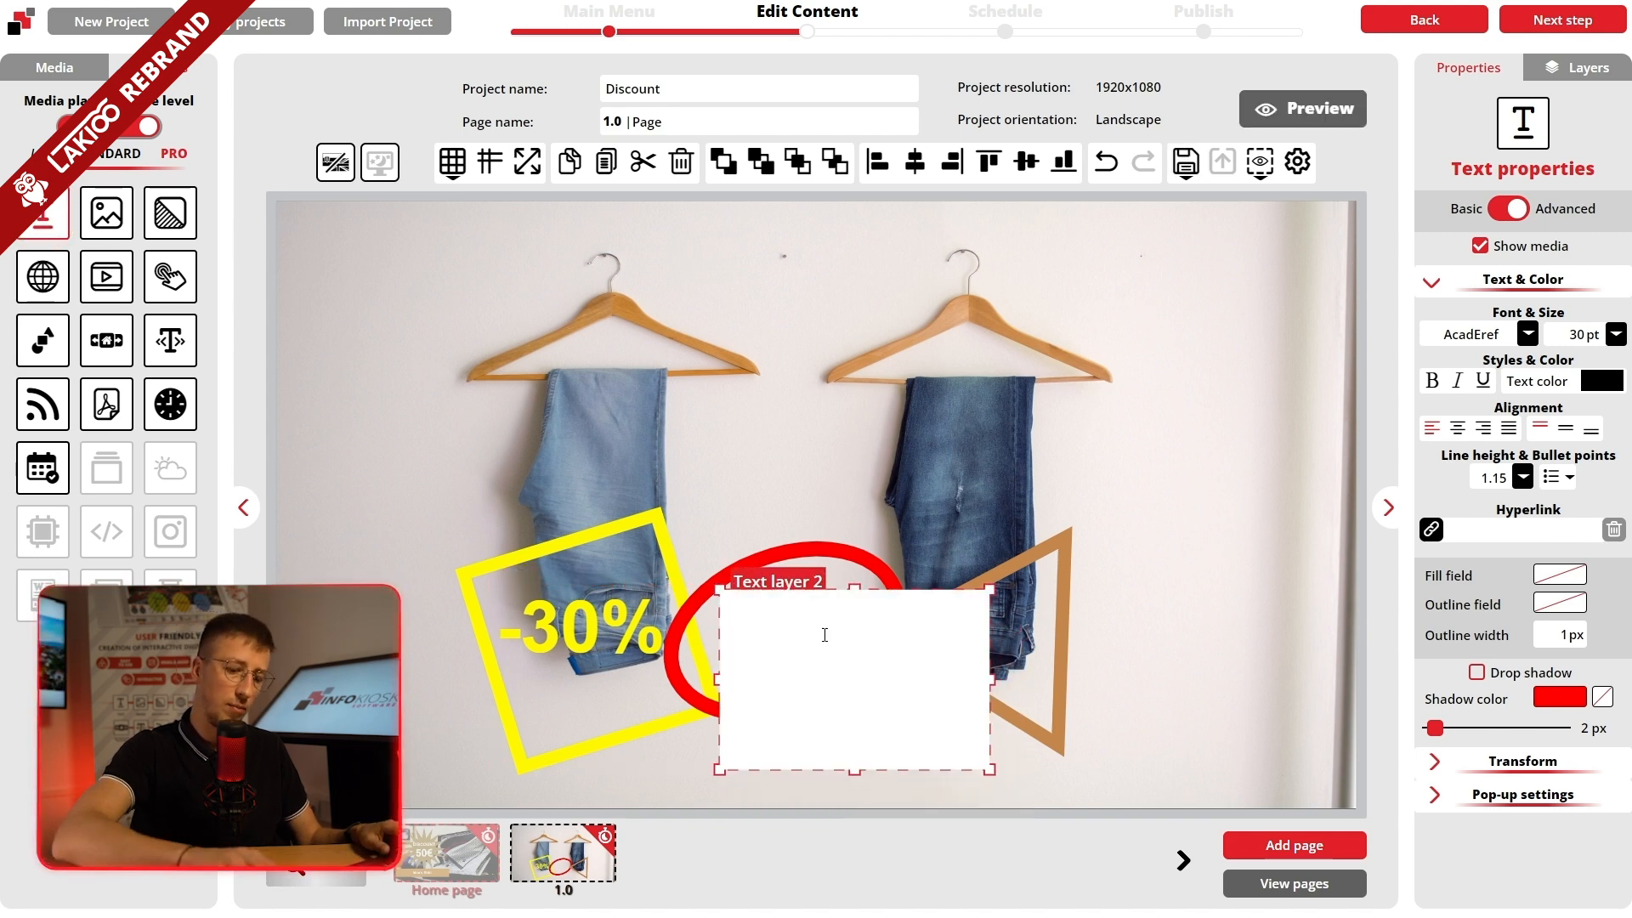
pyautogui.write('-70%')
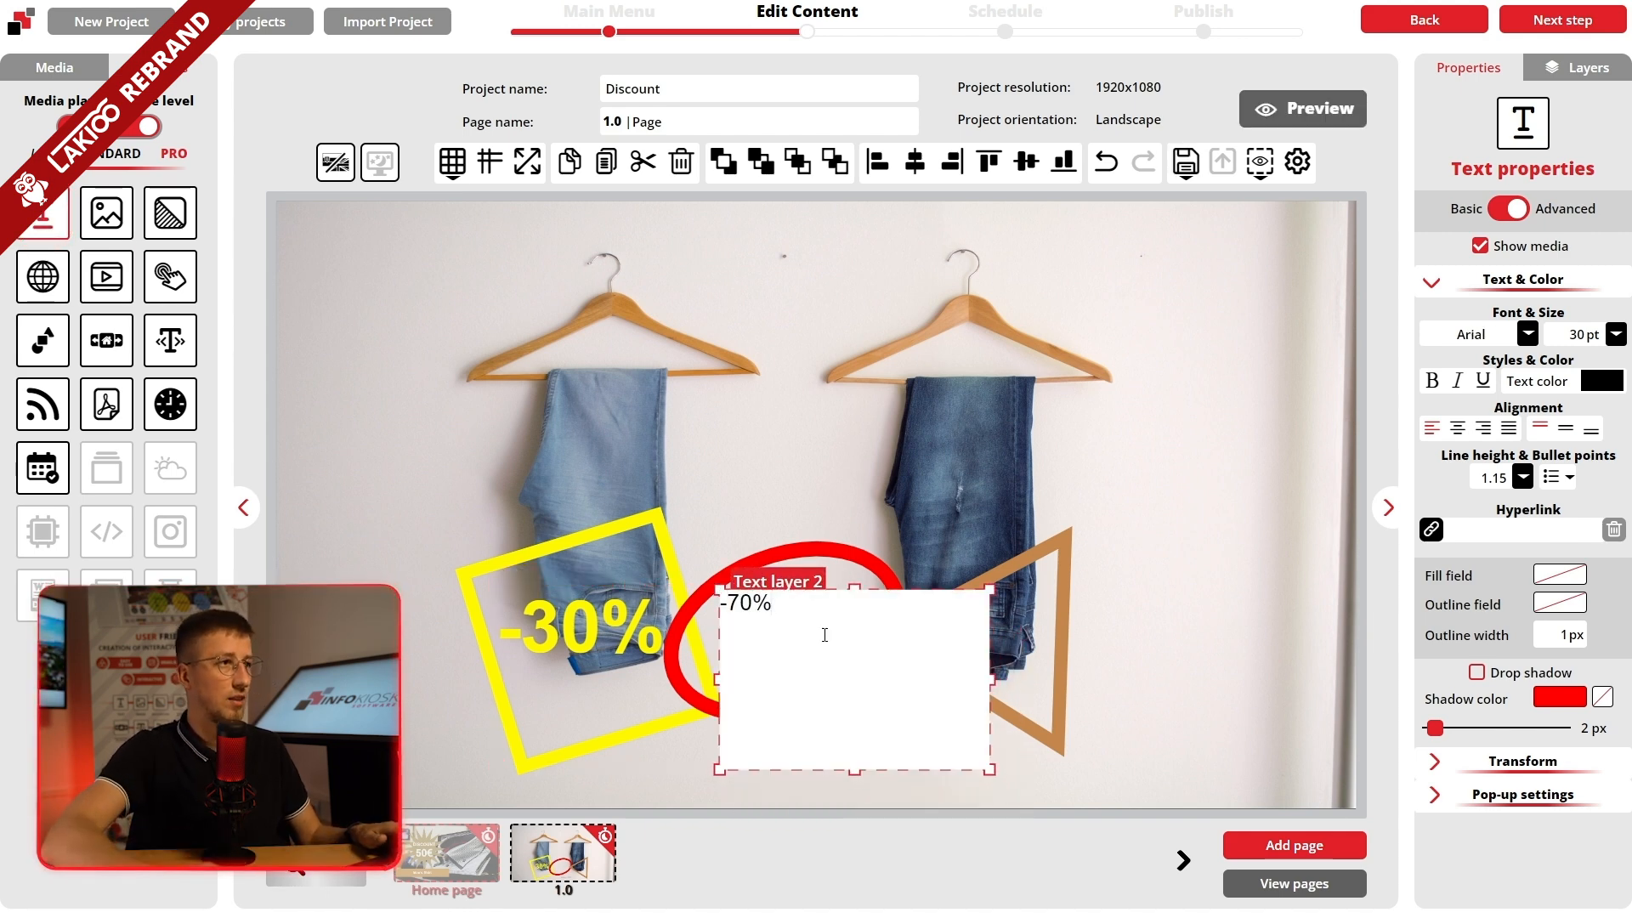
# Step: Format the "-70%" text as 96 pt bold
pyautogui.moveTo(773, 603); pyautogui.dragTo(719, 603)
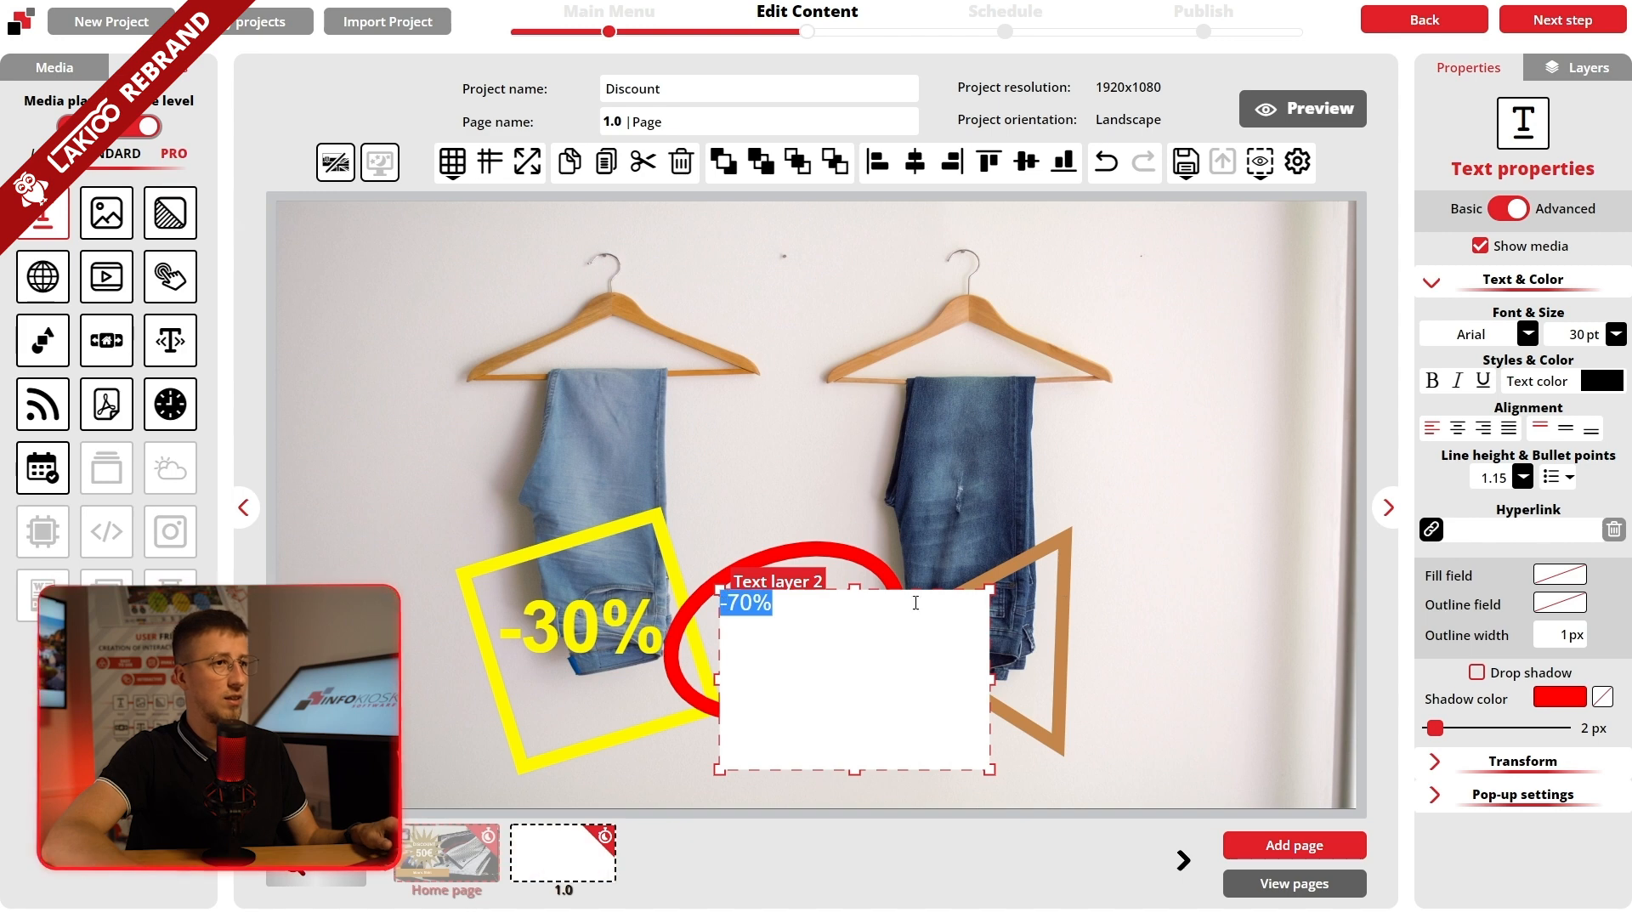
pyautogui.click(1615, 334)
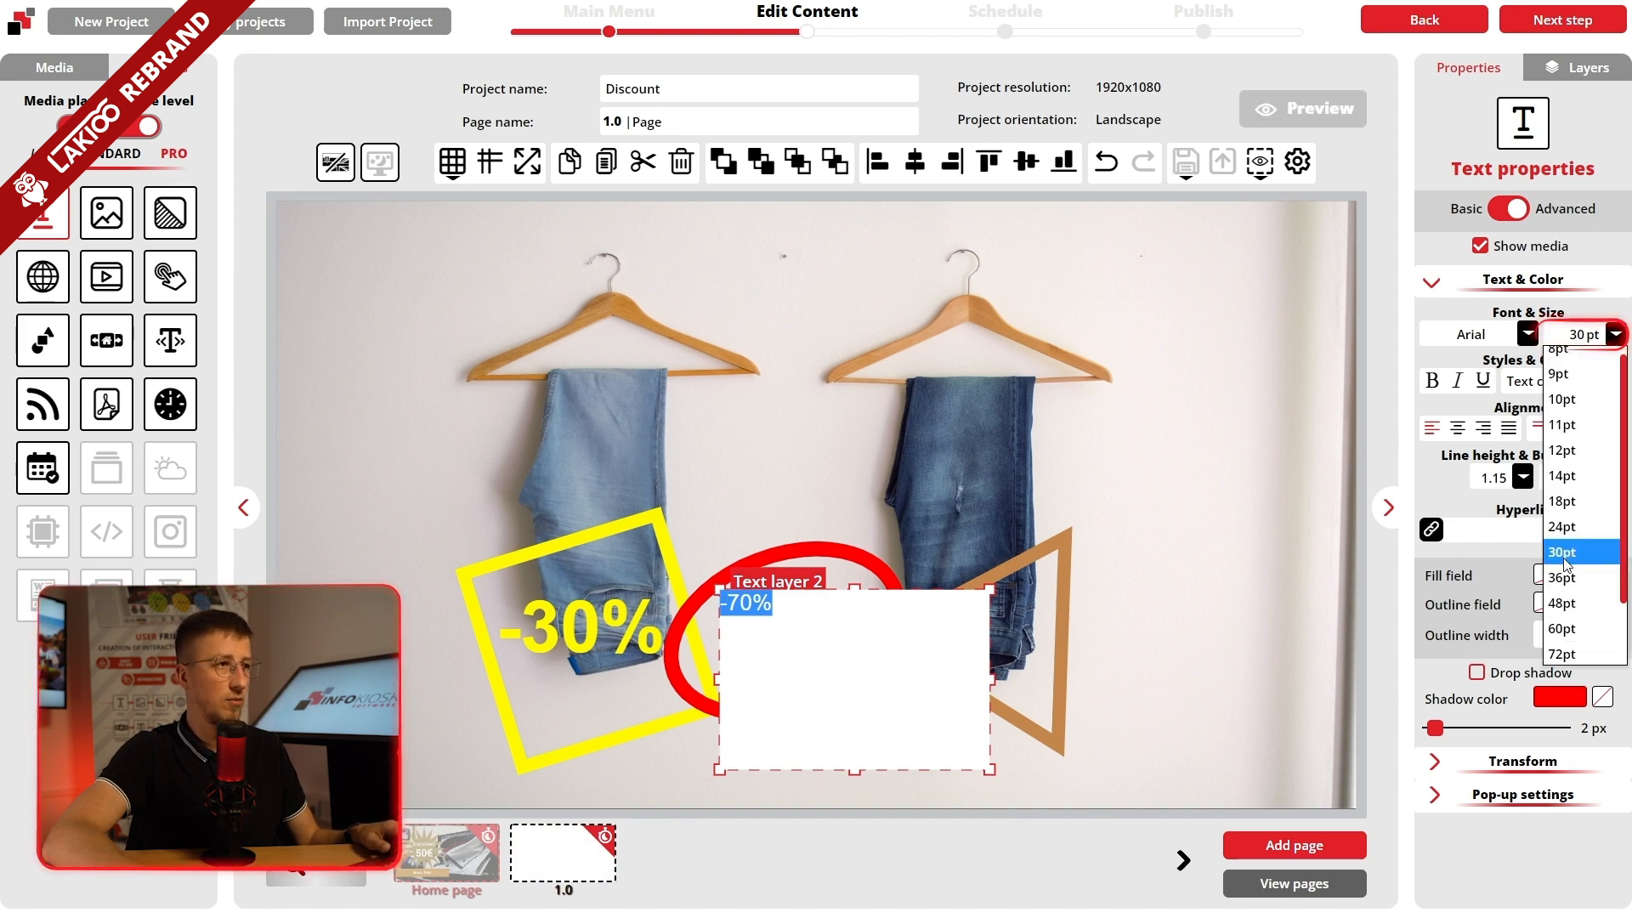
pyautogui.click(1568, 601)
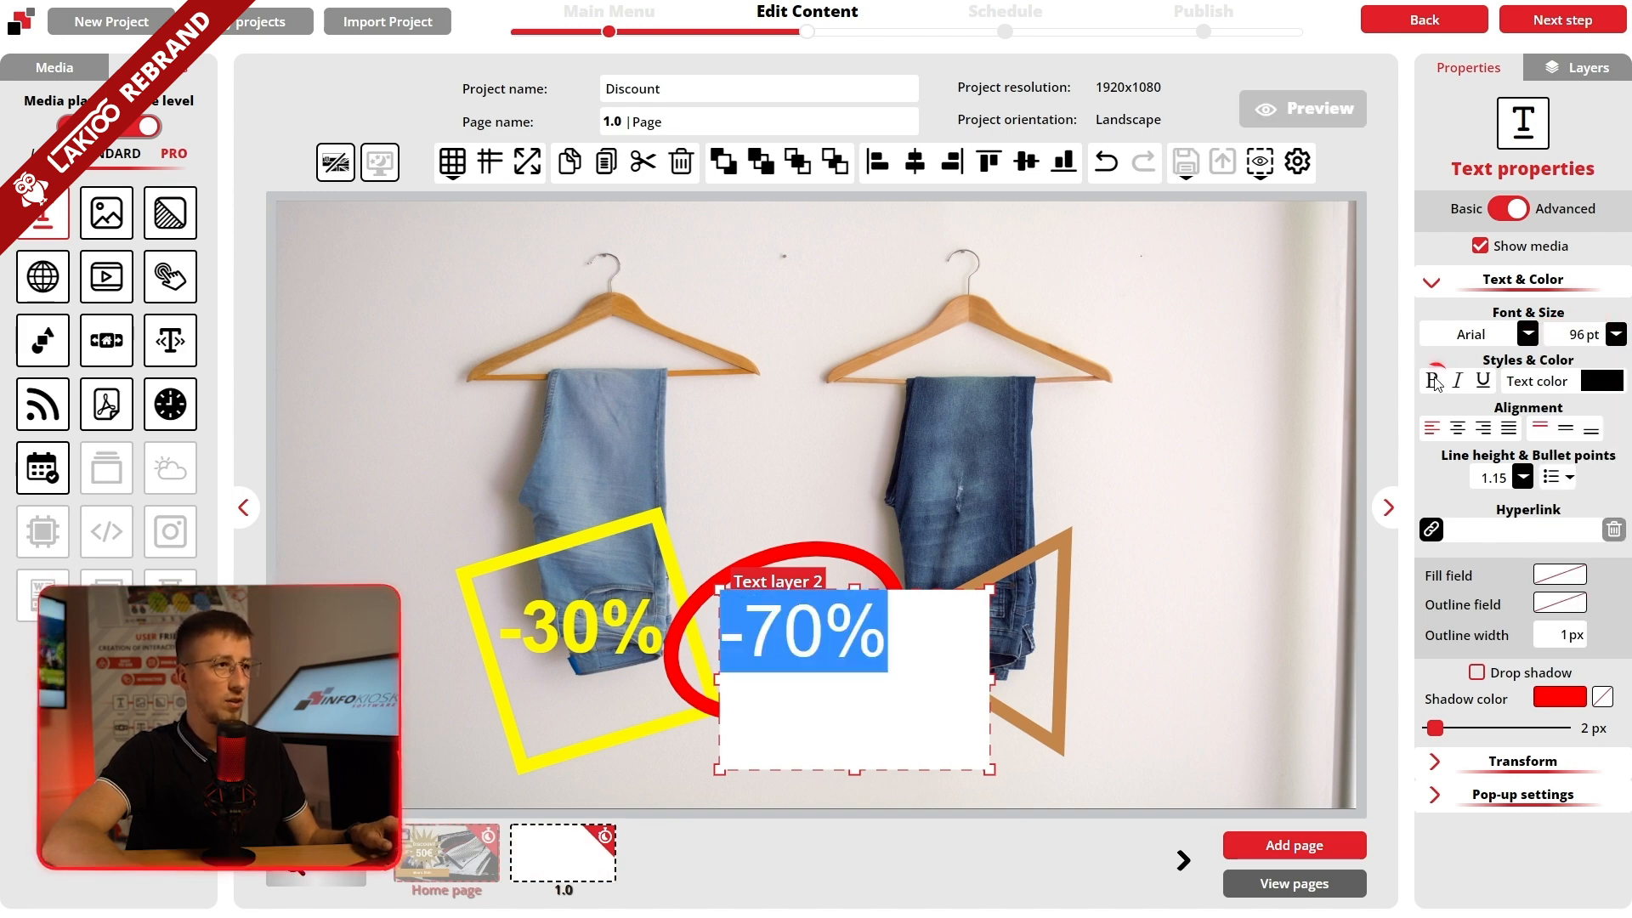
pyautogui.click(1433, 380)
# Step: Colour the "-70%" text red, sampled from the ellipse's outline, and position it inside the ellipse
pyautogui.click(1564, 381)
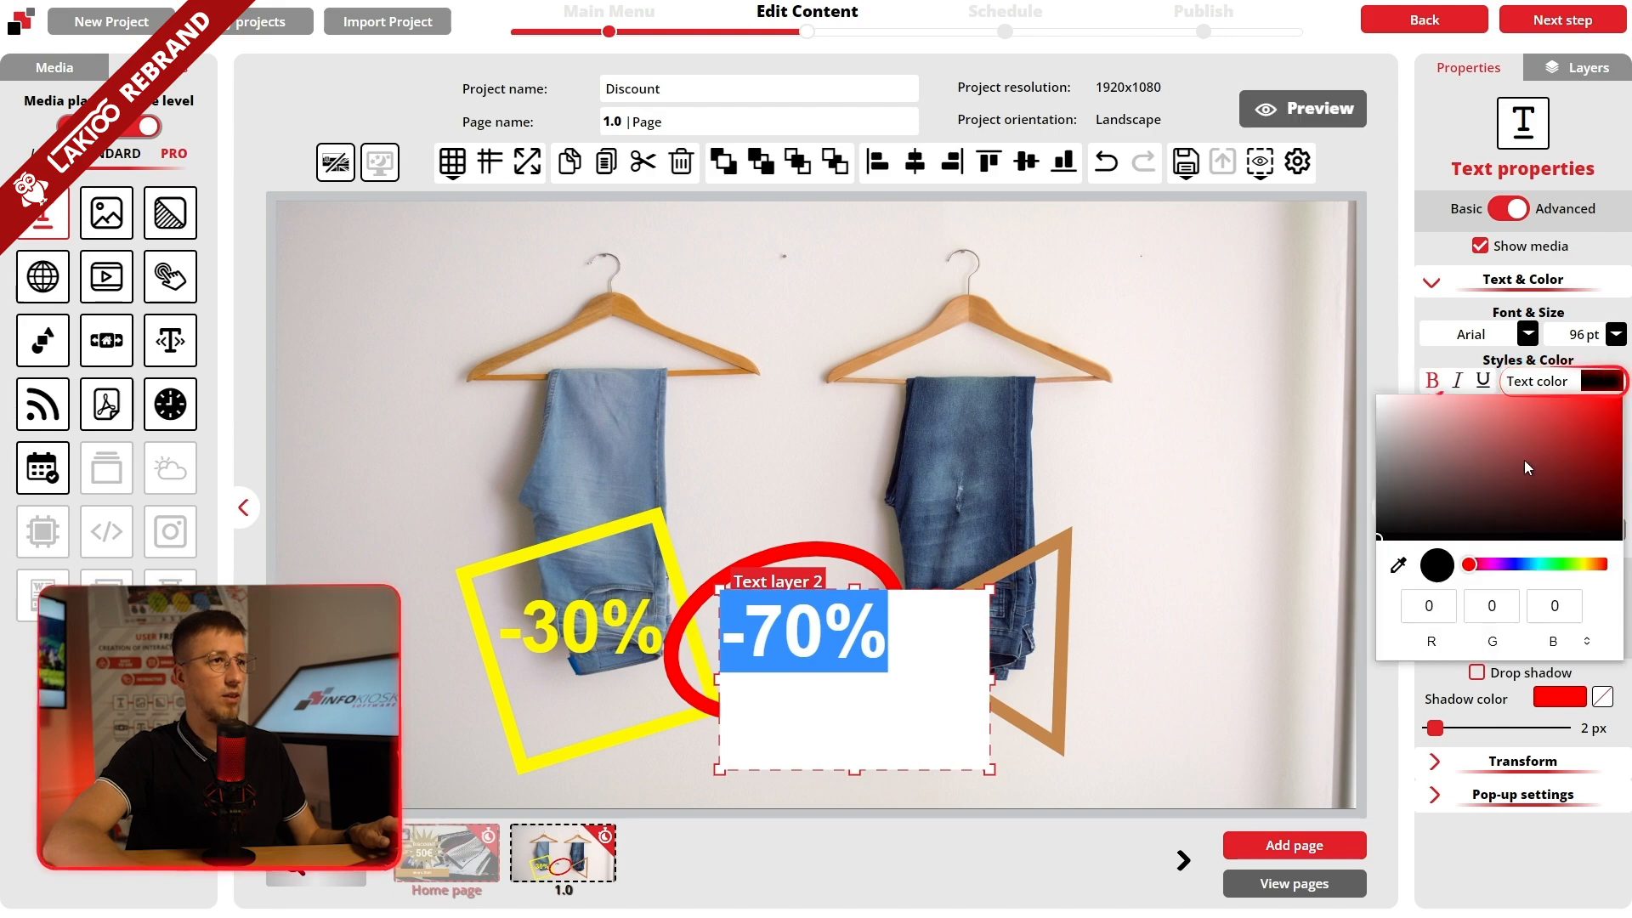
pyautogui.click(1398, 565)
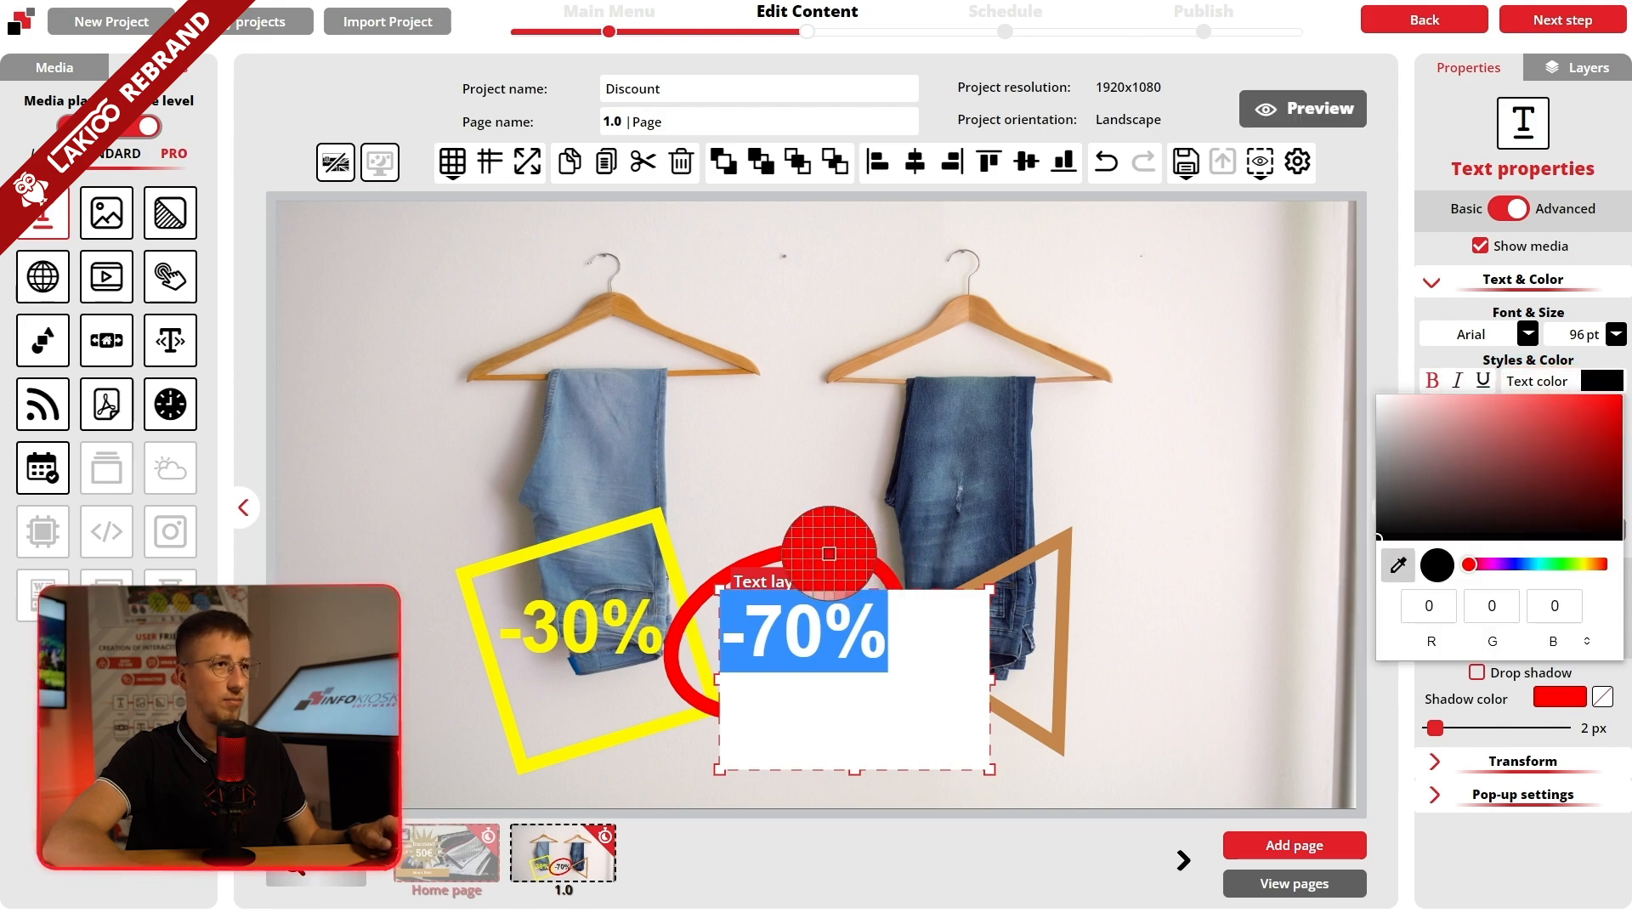
pyautogui.click(829, 554)
pyautogui.click(787, 492)
pyautogui.moveTo(811, 633); pyautogui.dragTo(786, 653)
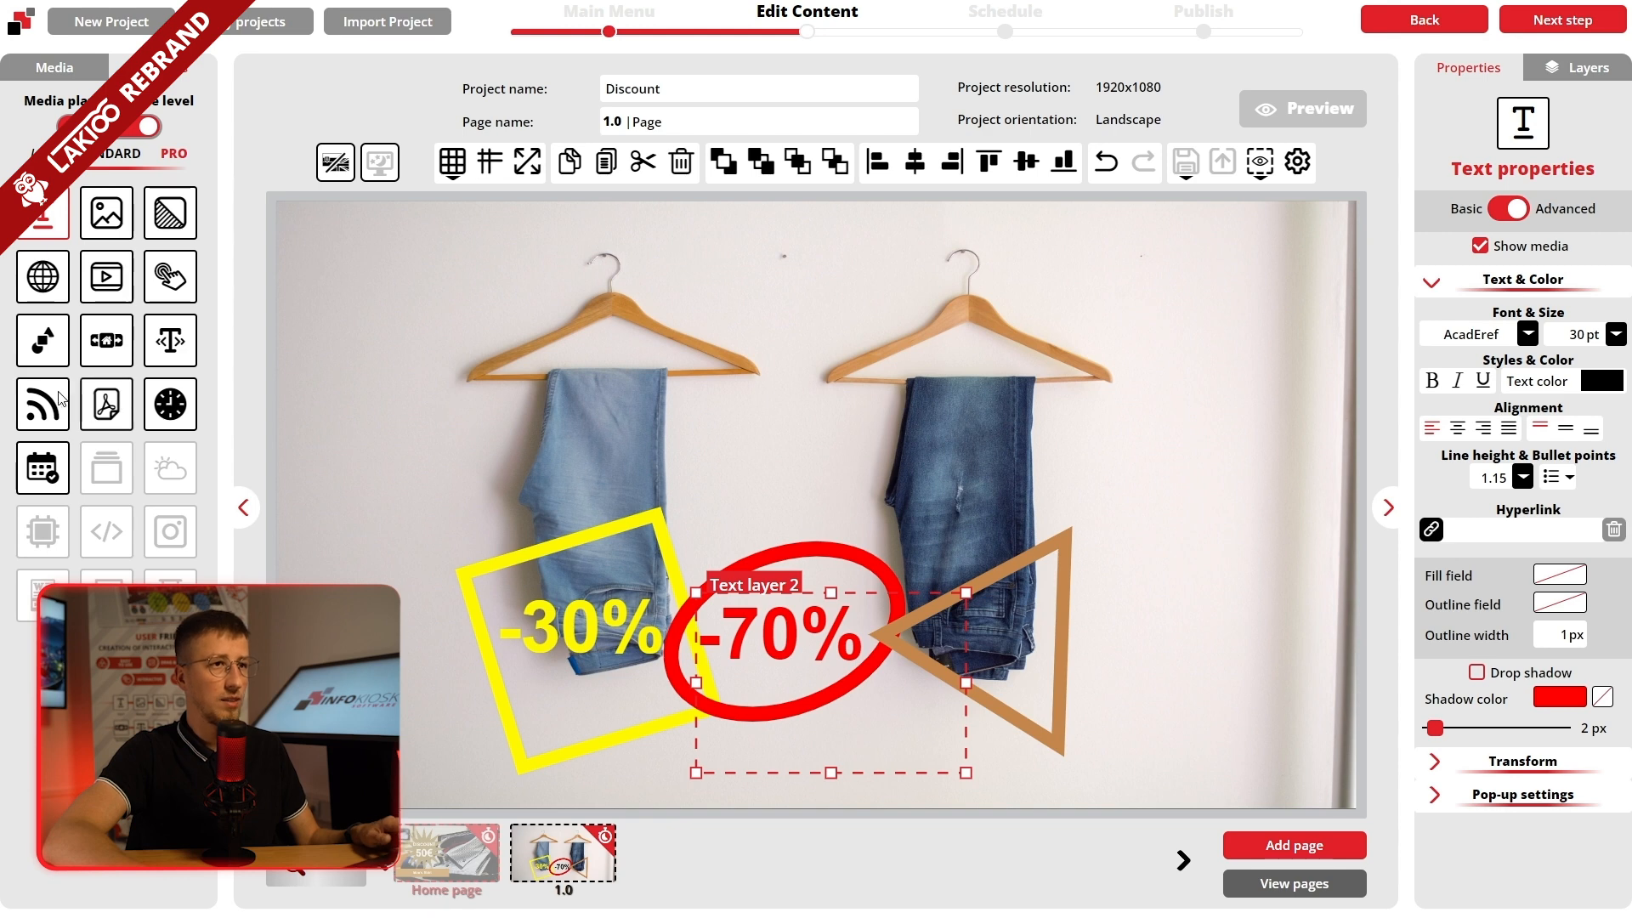
# Step: Add a text layer reading "-20%" over the brown triangle
pyautogui.moveTo(43, 212); pyautogui.dragTo(1032, 674)
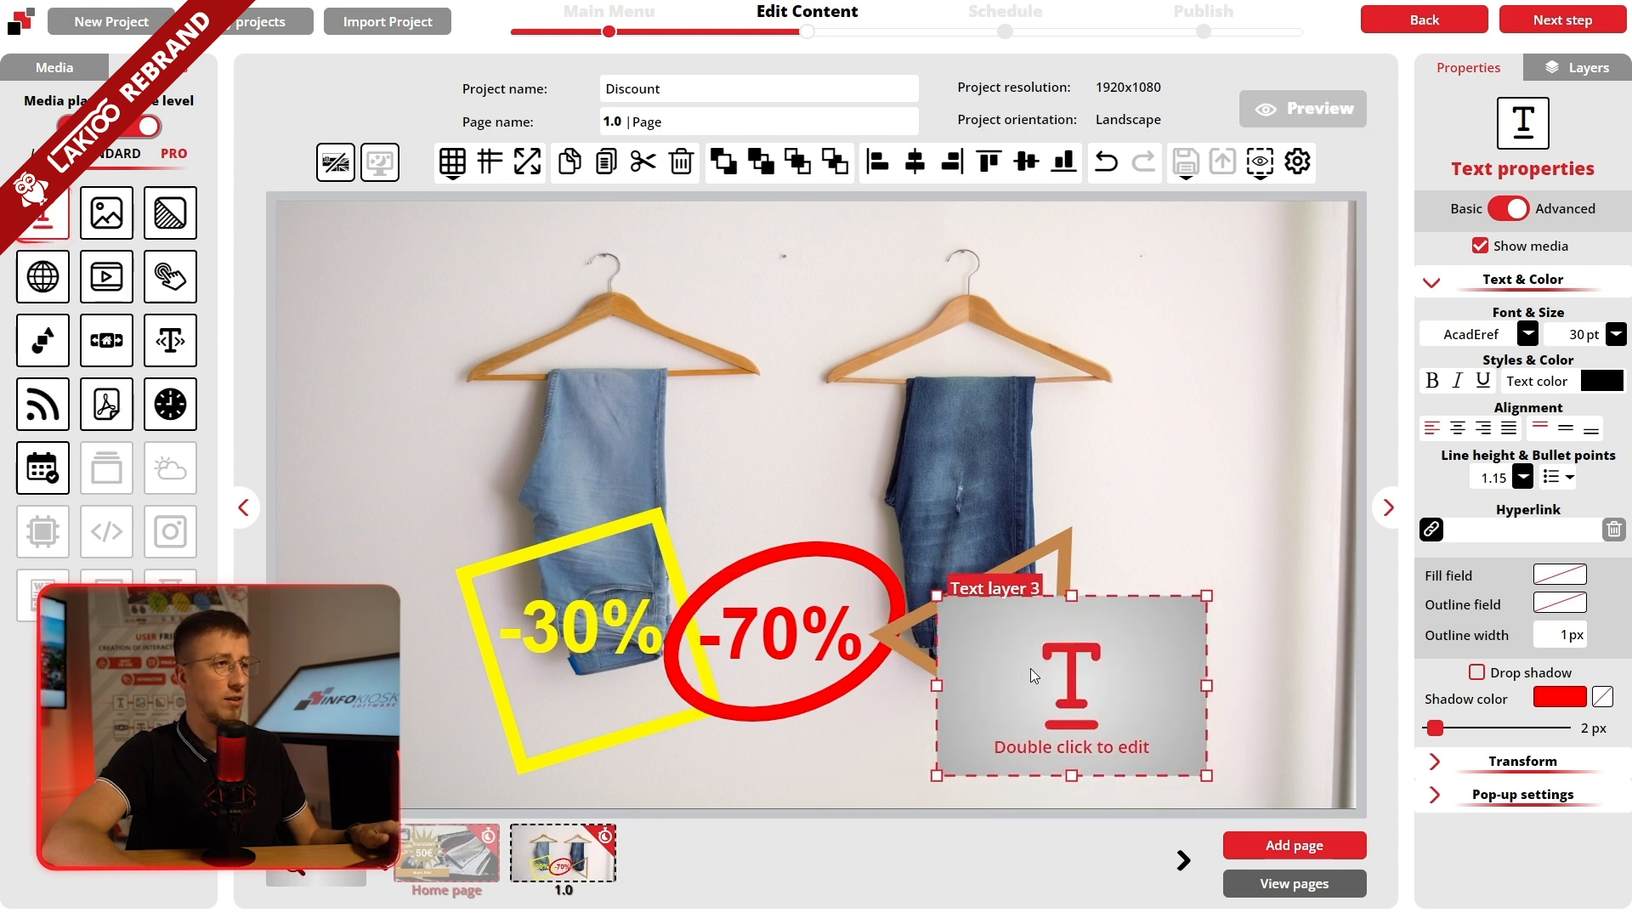
pyautogui.doubleClick(1032, 671)
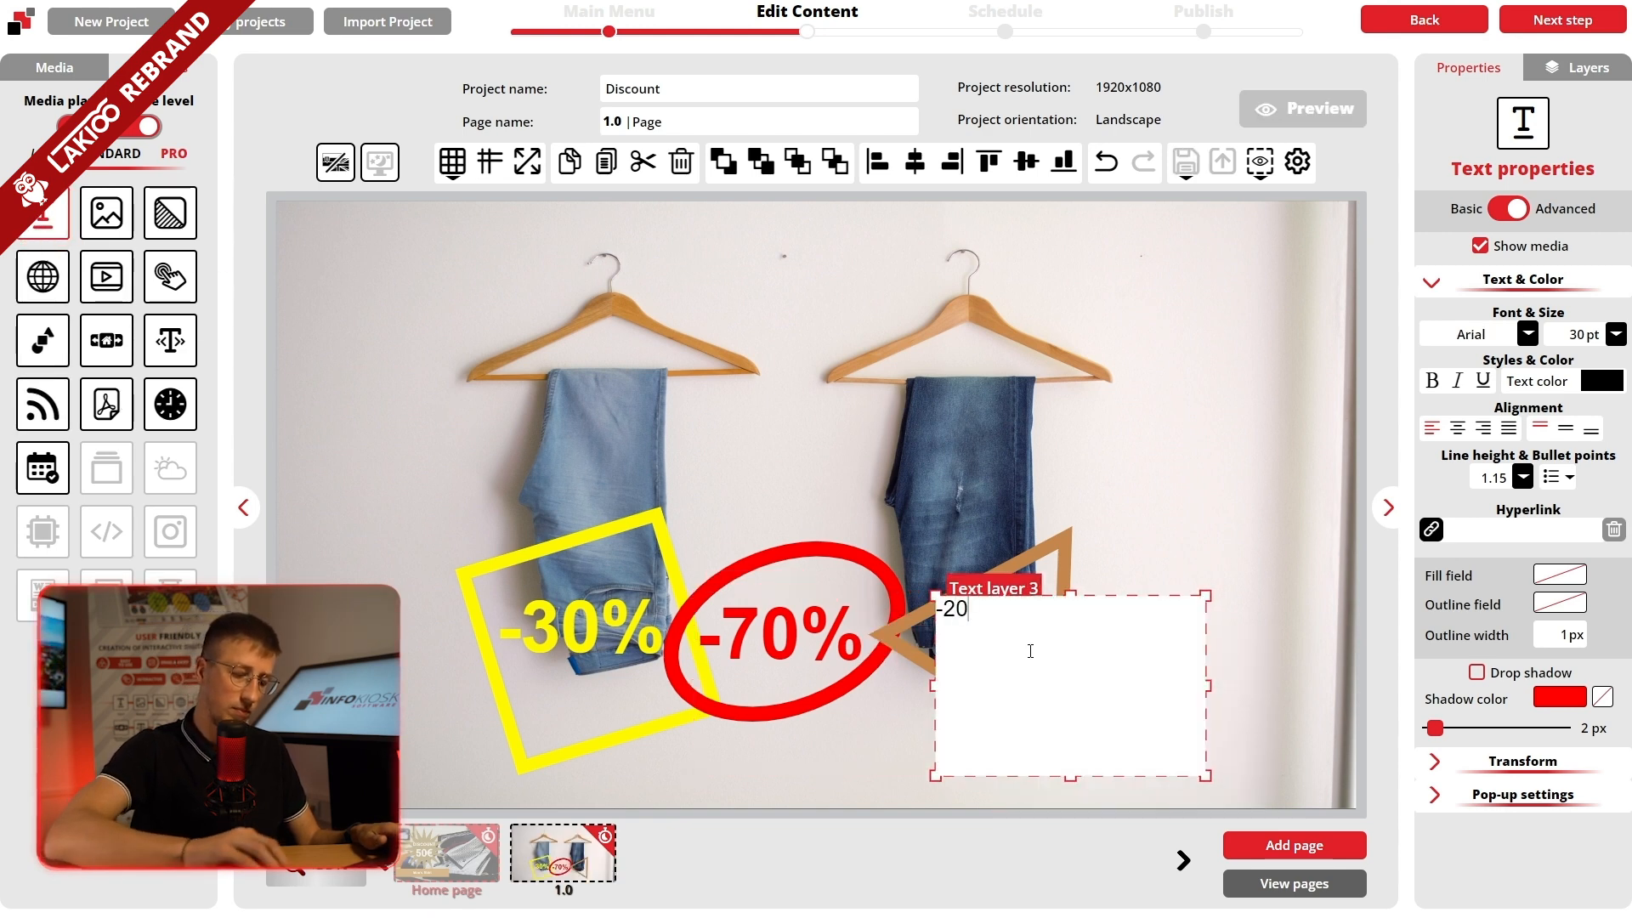
pyautogui.write('-20%')
# Step: Format the "-20%" text as 72 pt bold
pyautogui.moveTo(993, 608); pyautogui.dragTo(954, 612)
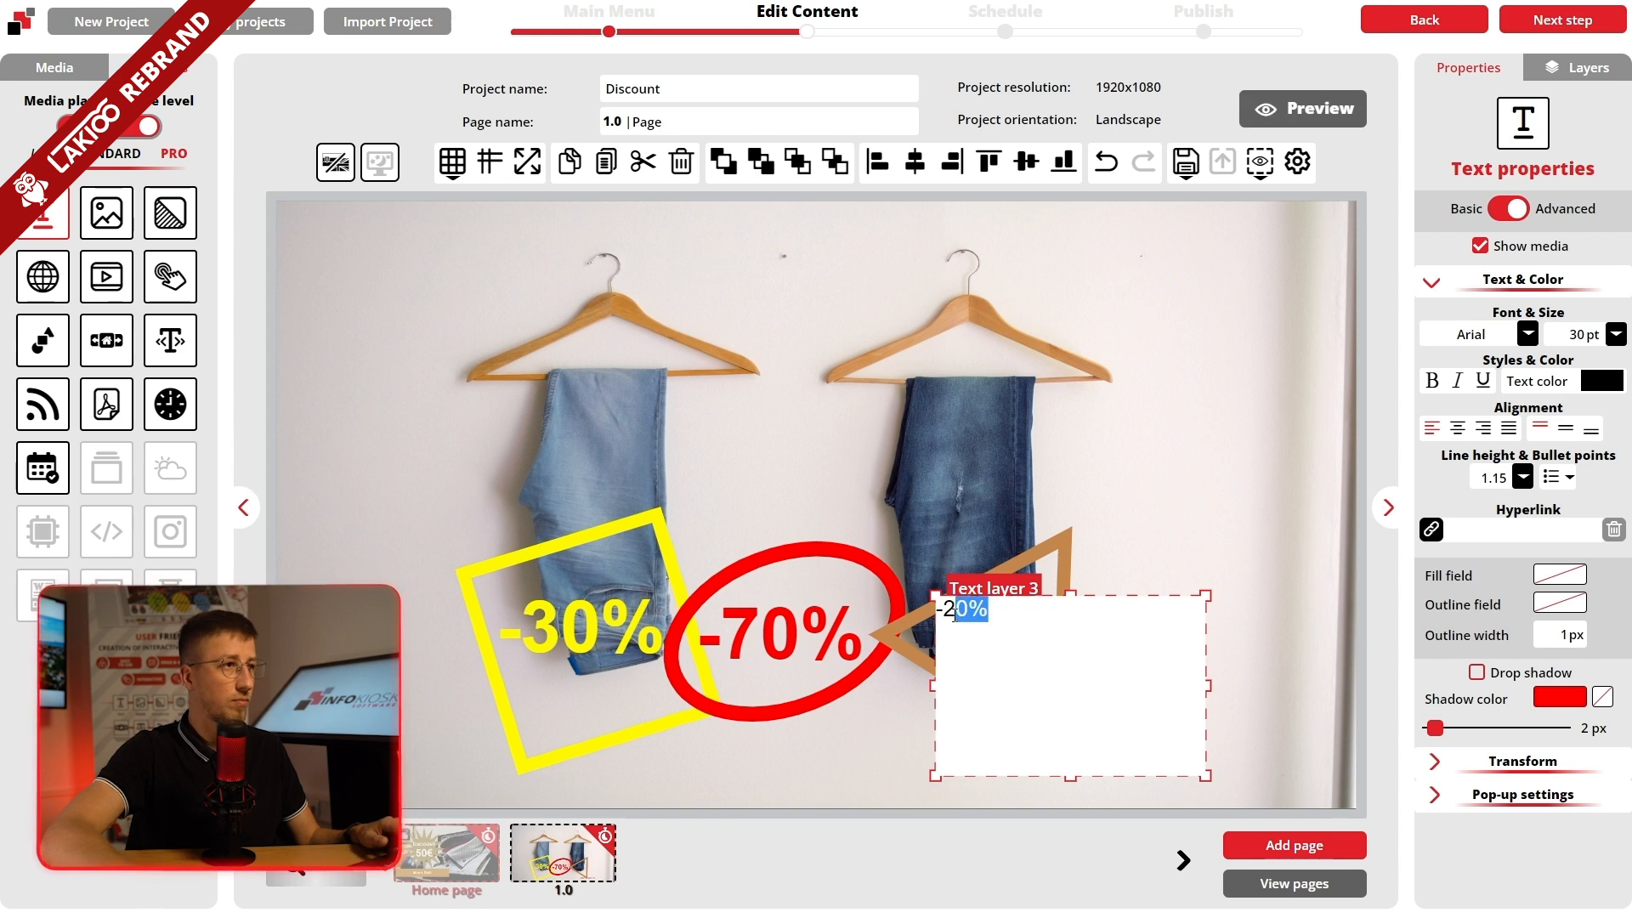
pyautogui.click(1613, 337)
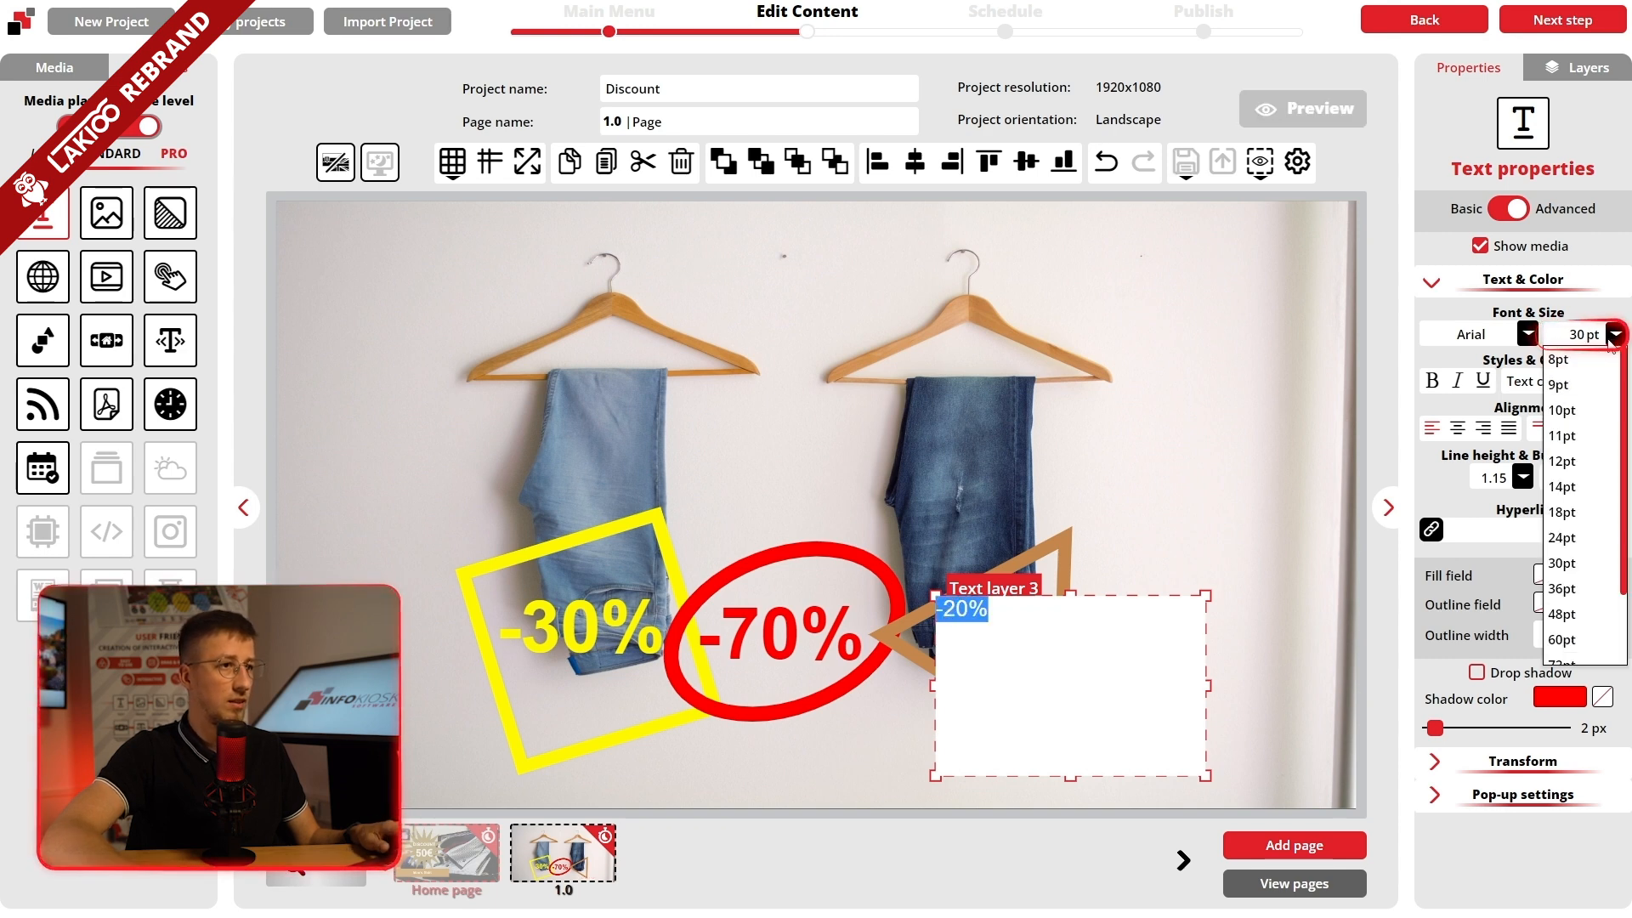
pyautogui.scroll(-2, 1568, 544)
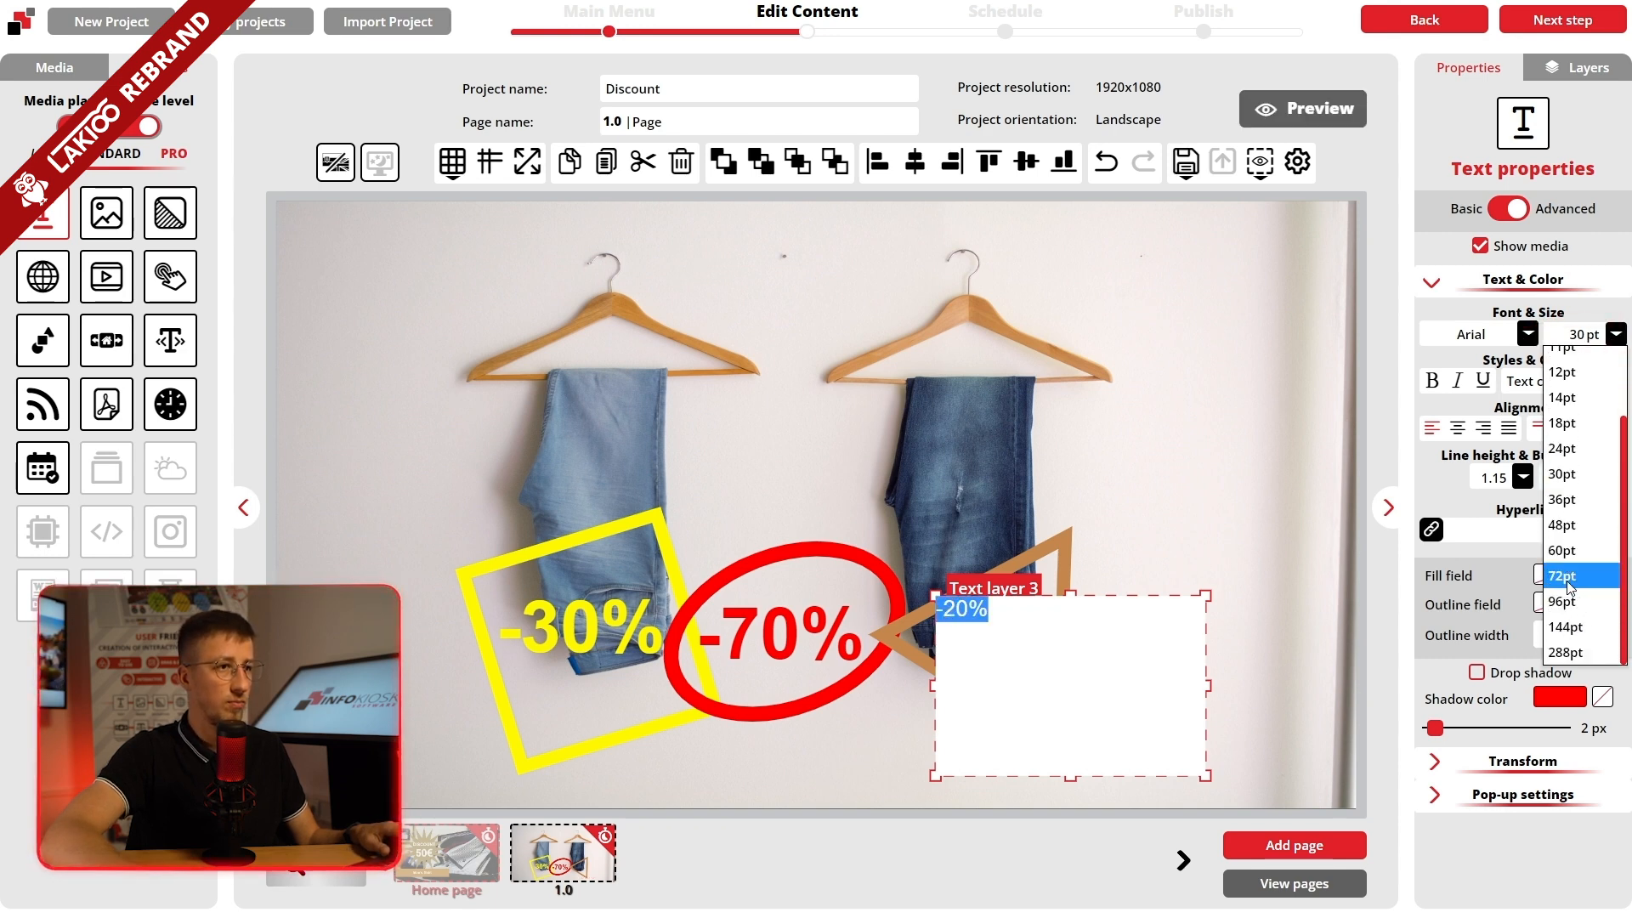
pyautogui.click(1568, 587)
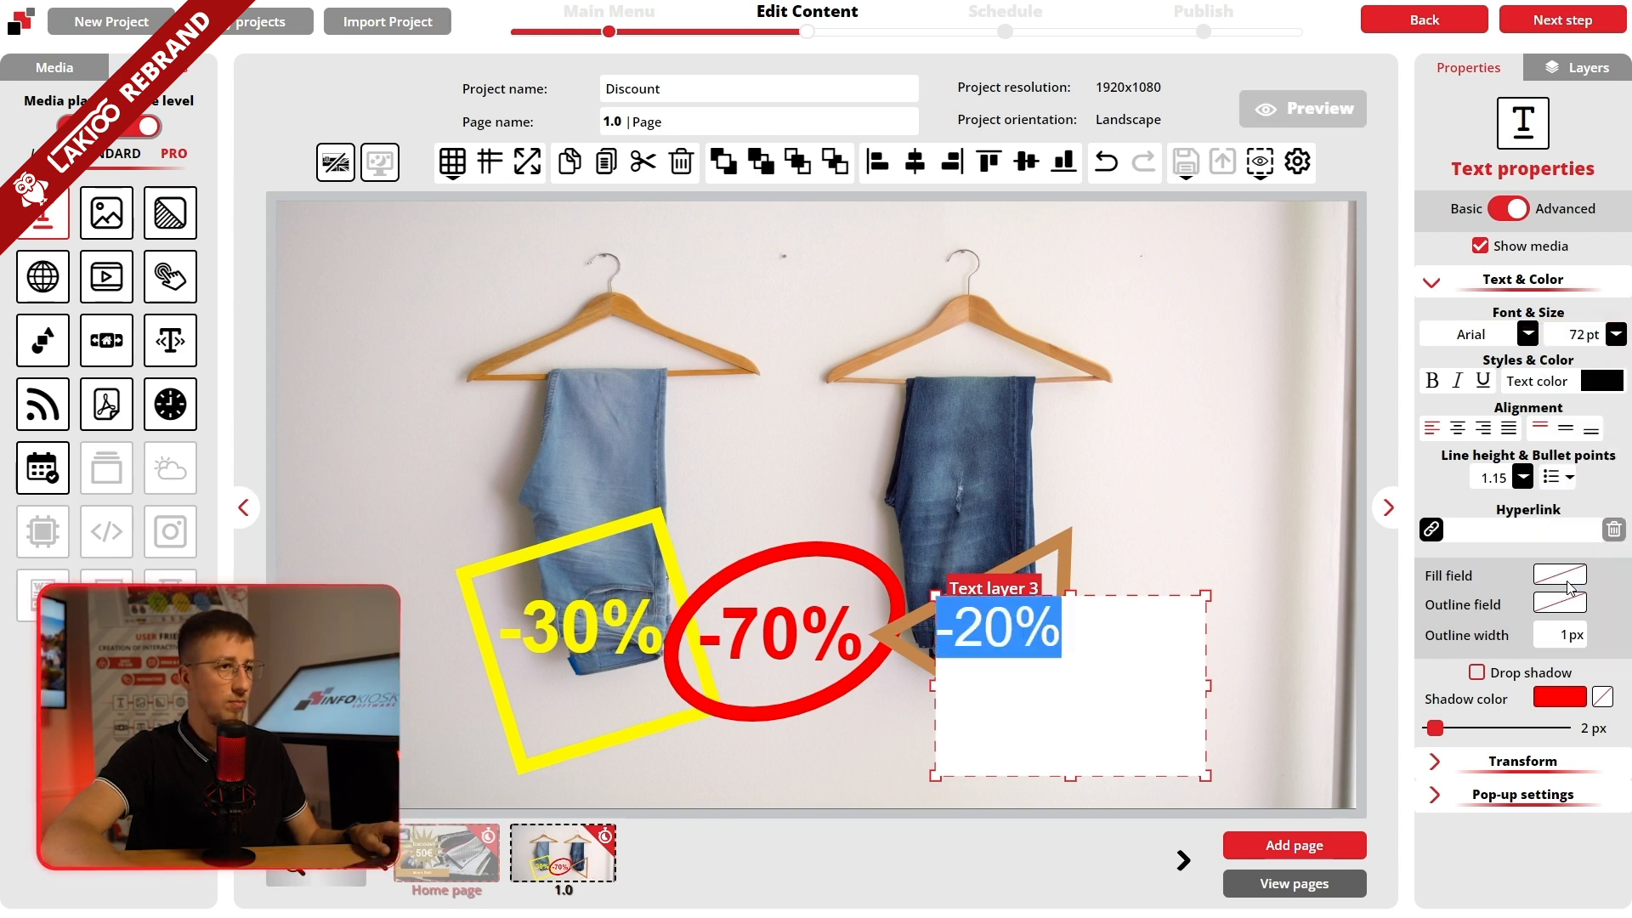
pyautogui.click(1432, 382)
# Step: Colour the "-20%" text brown, sampled from the triangle's outline, and position it inside the triangle
pyautogui.click(1601, 381)
pyautogui.click(1398, 565)
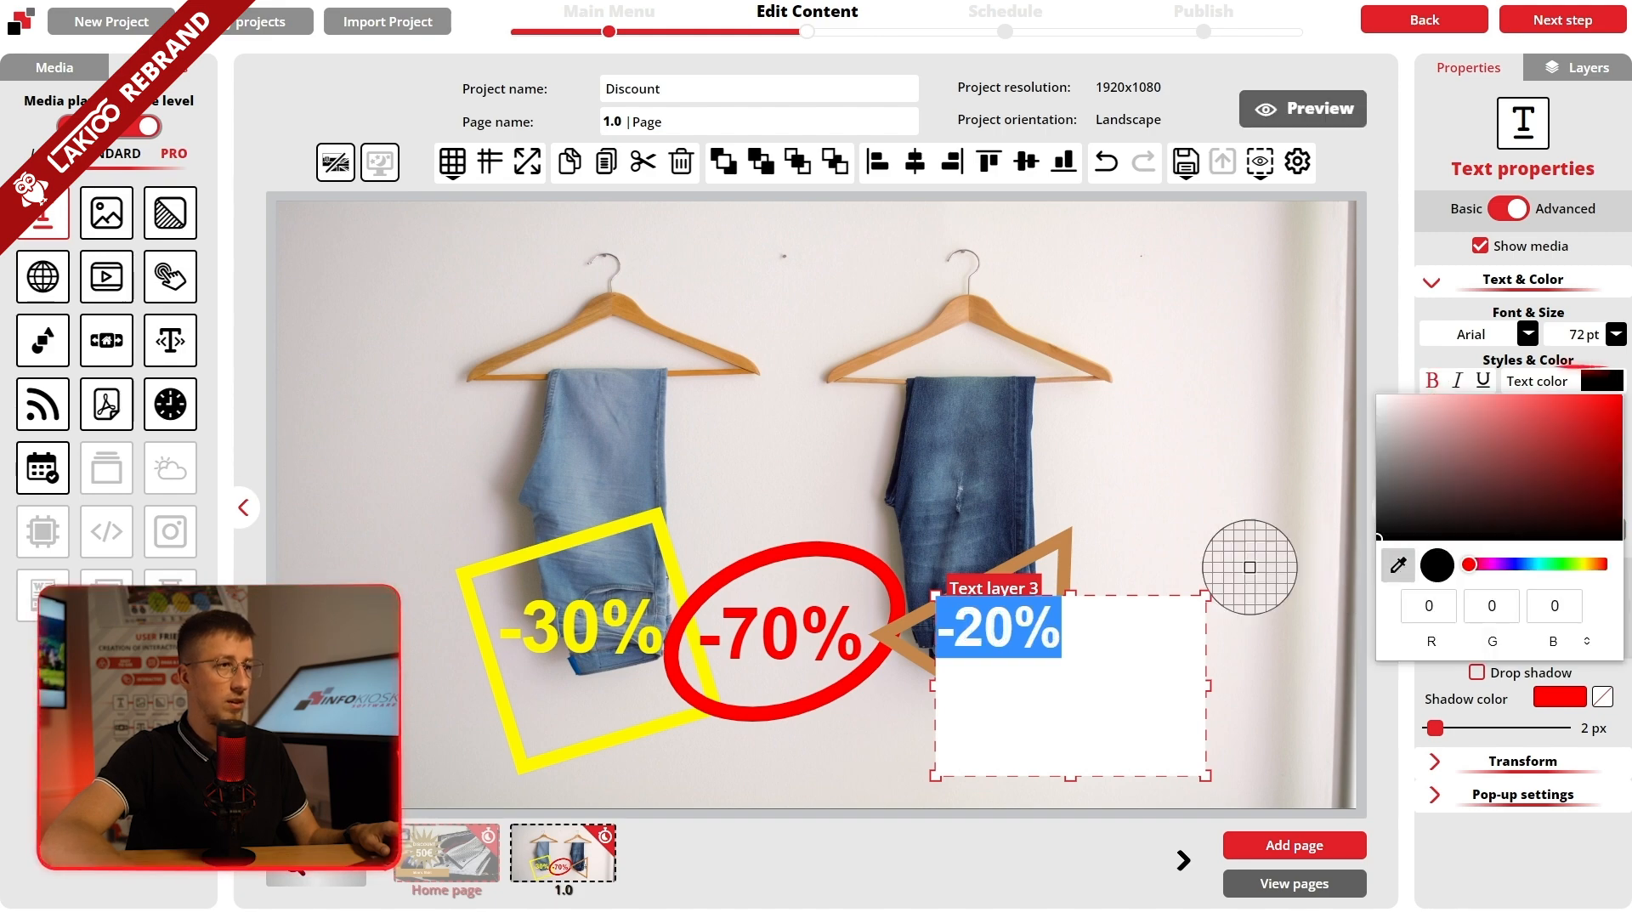
pyautogui.click(1033, 553)
pyautogui.click(1156, 539)
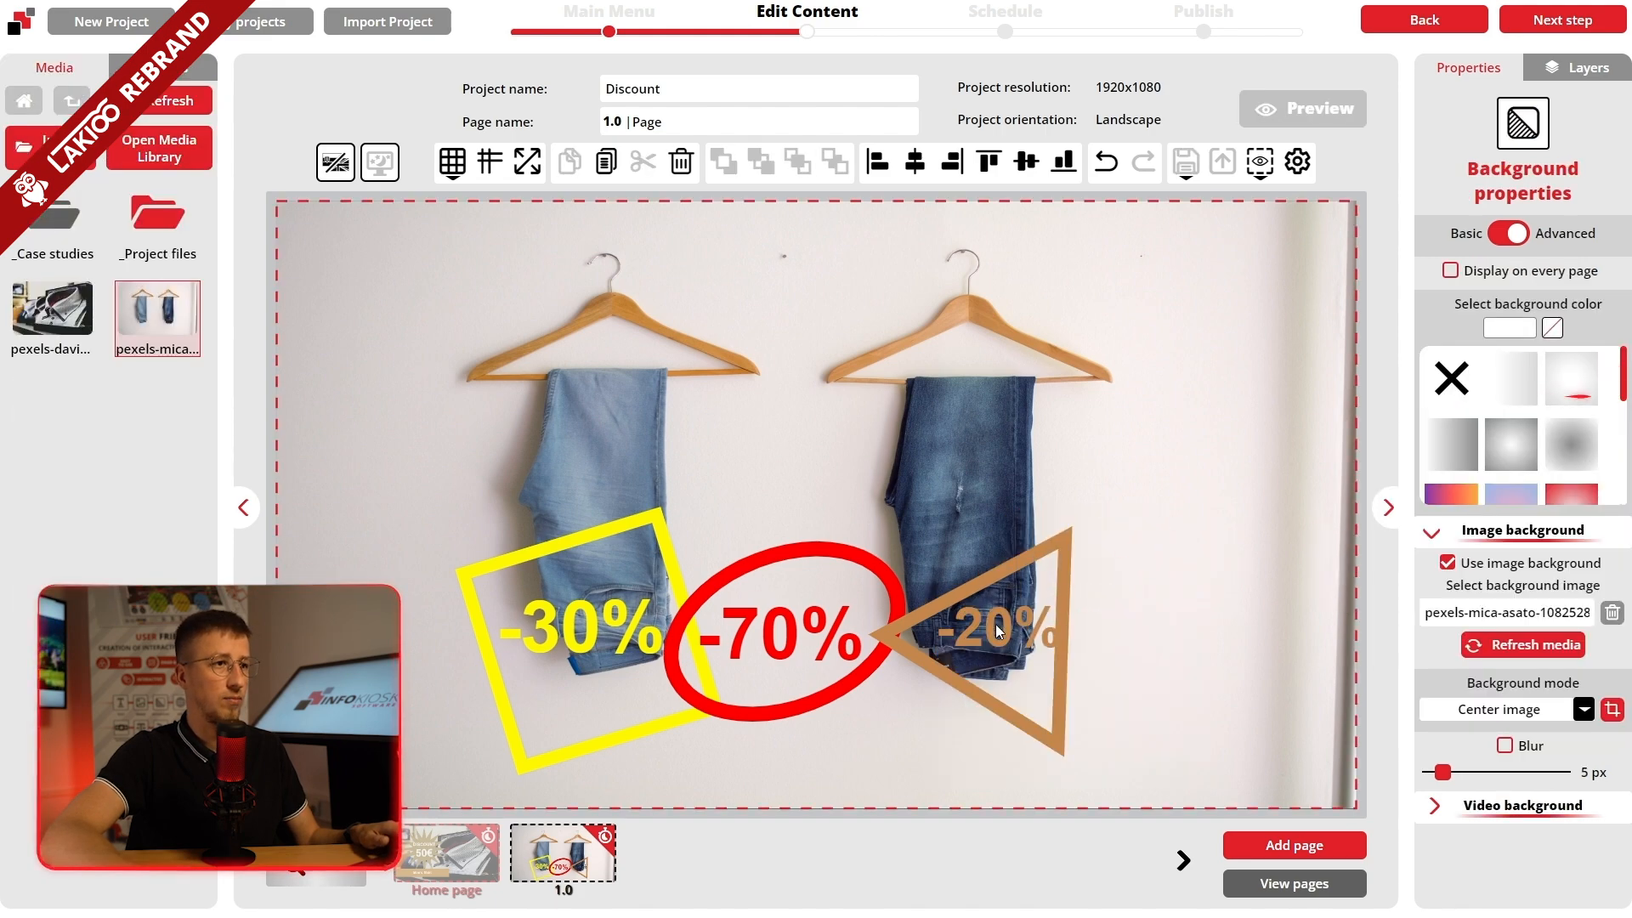
pyautogui.click(996, 624)
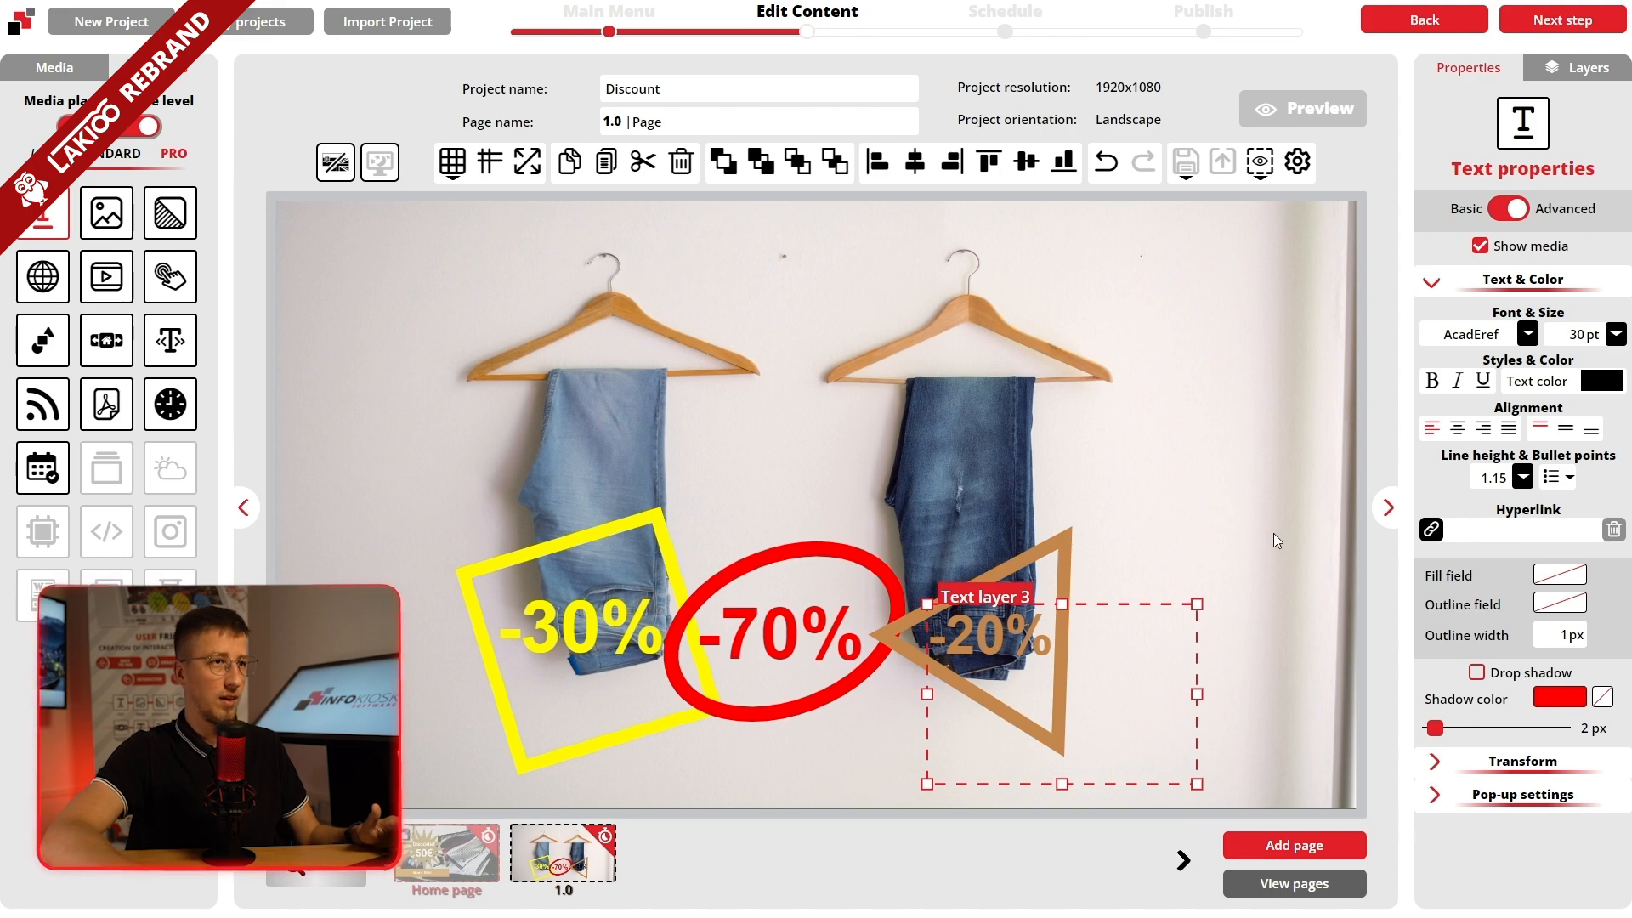
pyautogui.click(1244, 505)
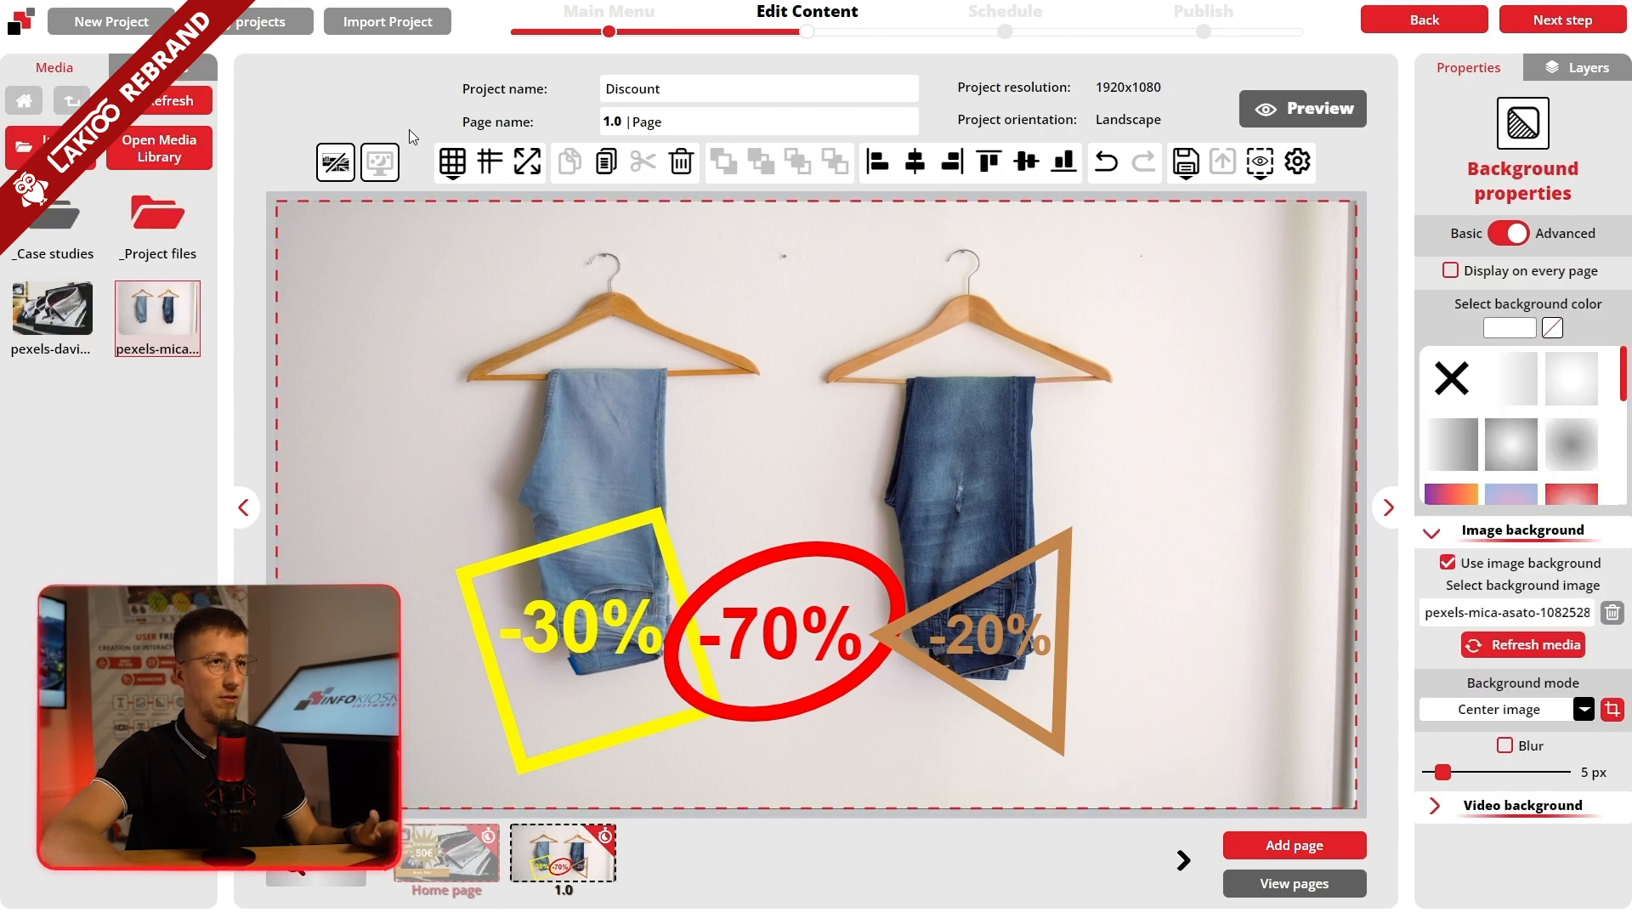
# Step: Add a text layer reading "!!! the LAST pieces !!!" above the light jeans
pyautogui.click(163, 68)
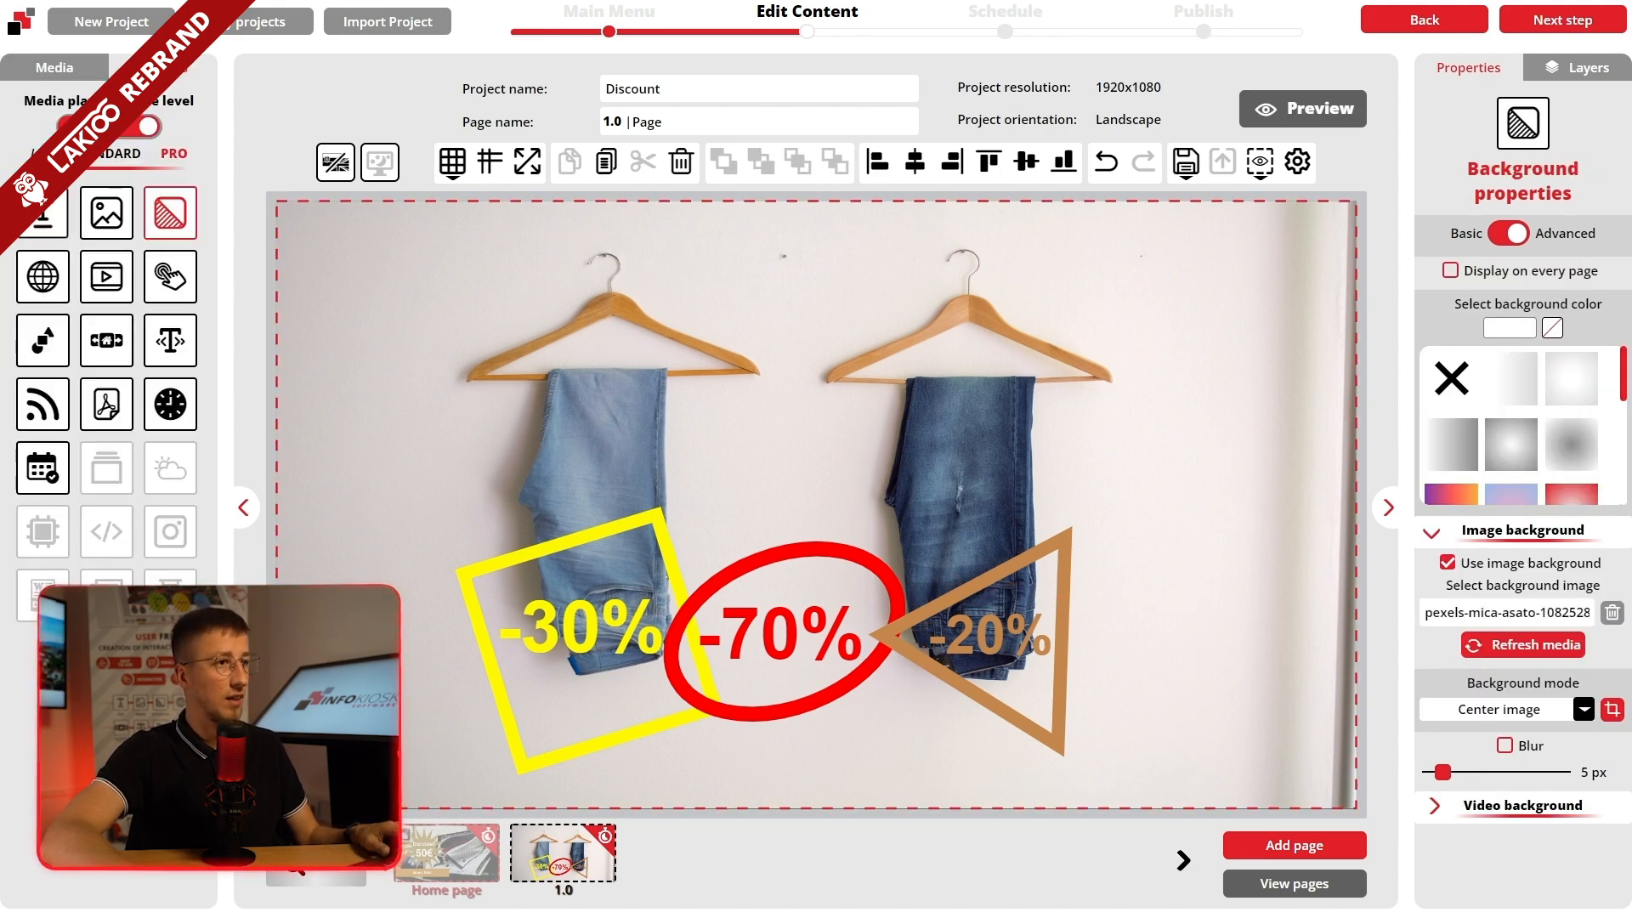
pyautogui.moveTo(43, 212); pyautogui.dragTo(552, 333)
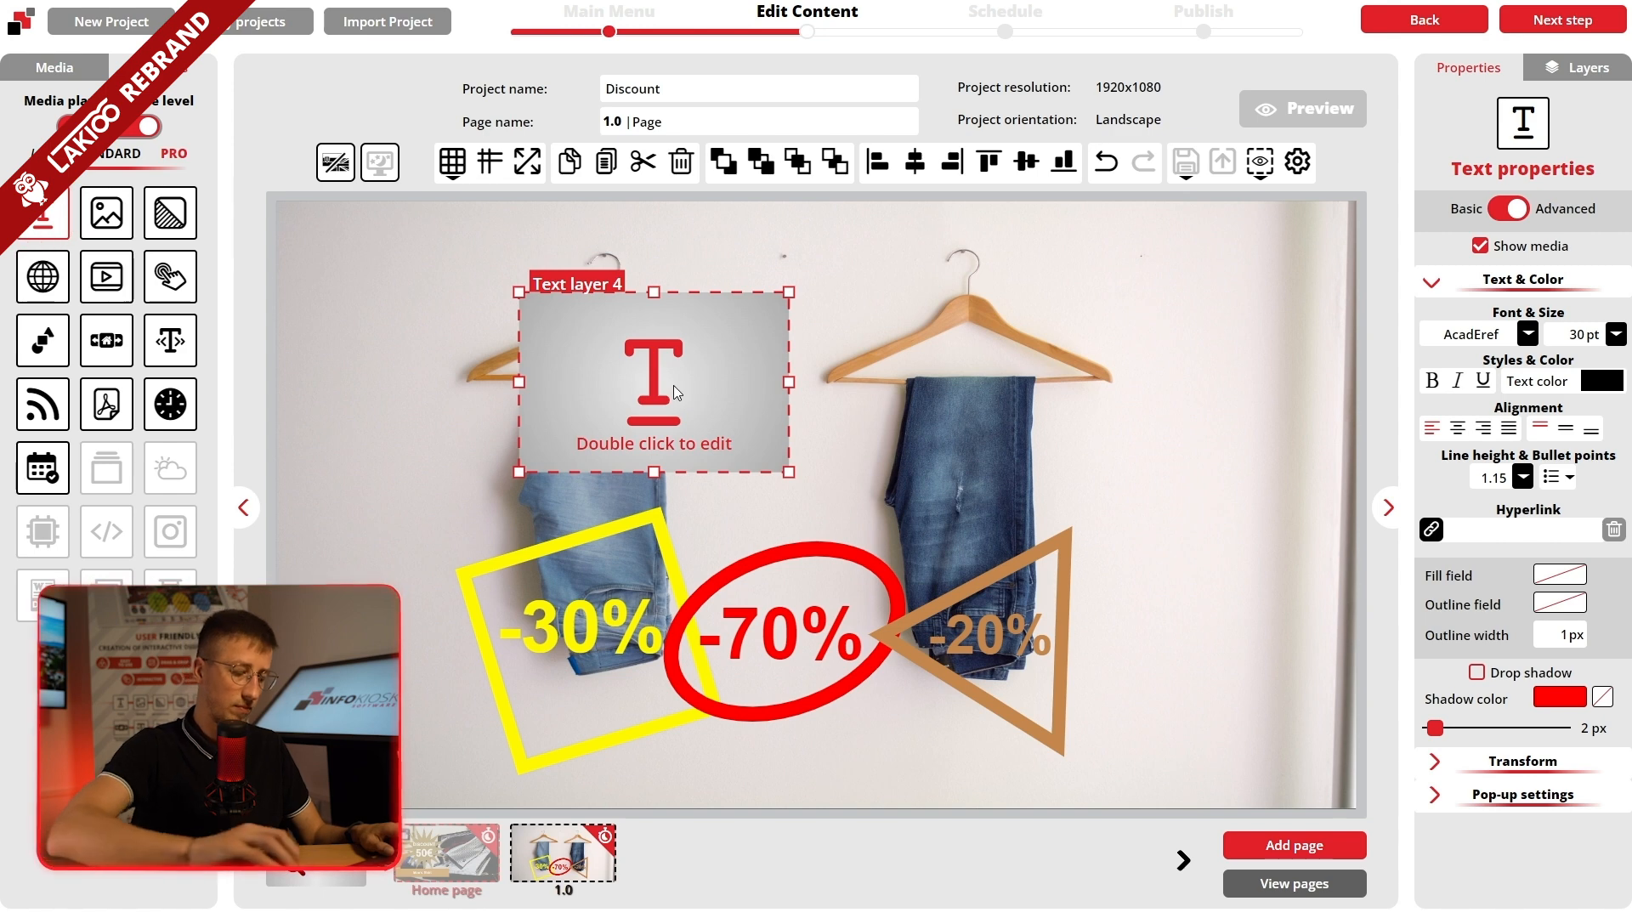
pyautogui.doubleClick(673, 385)
pyautogui.write('!!! the LAST pieces !!!')
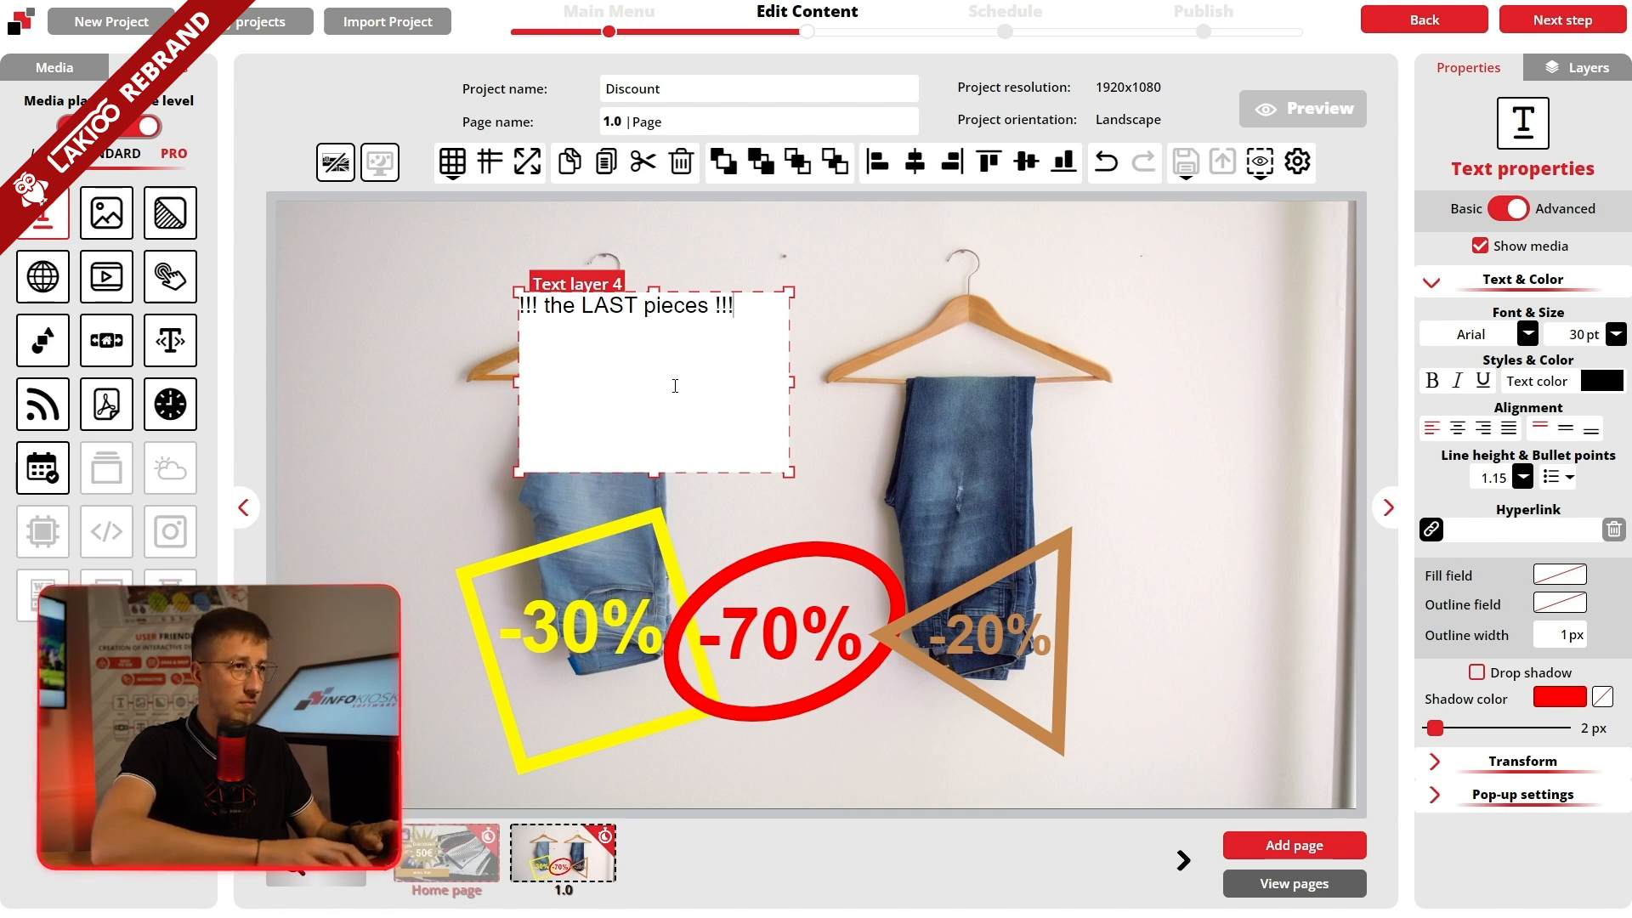
# Step: Reshape the headline's text layer into a wide, low strip and set its text to 96 pt
pyautogui.moveTo(792, 474); pyautogui.dragTo(1044, 382)
pyautogui.moveTo(739, 353); pyautogui.dragTo(575, 317)
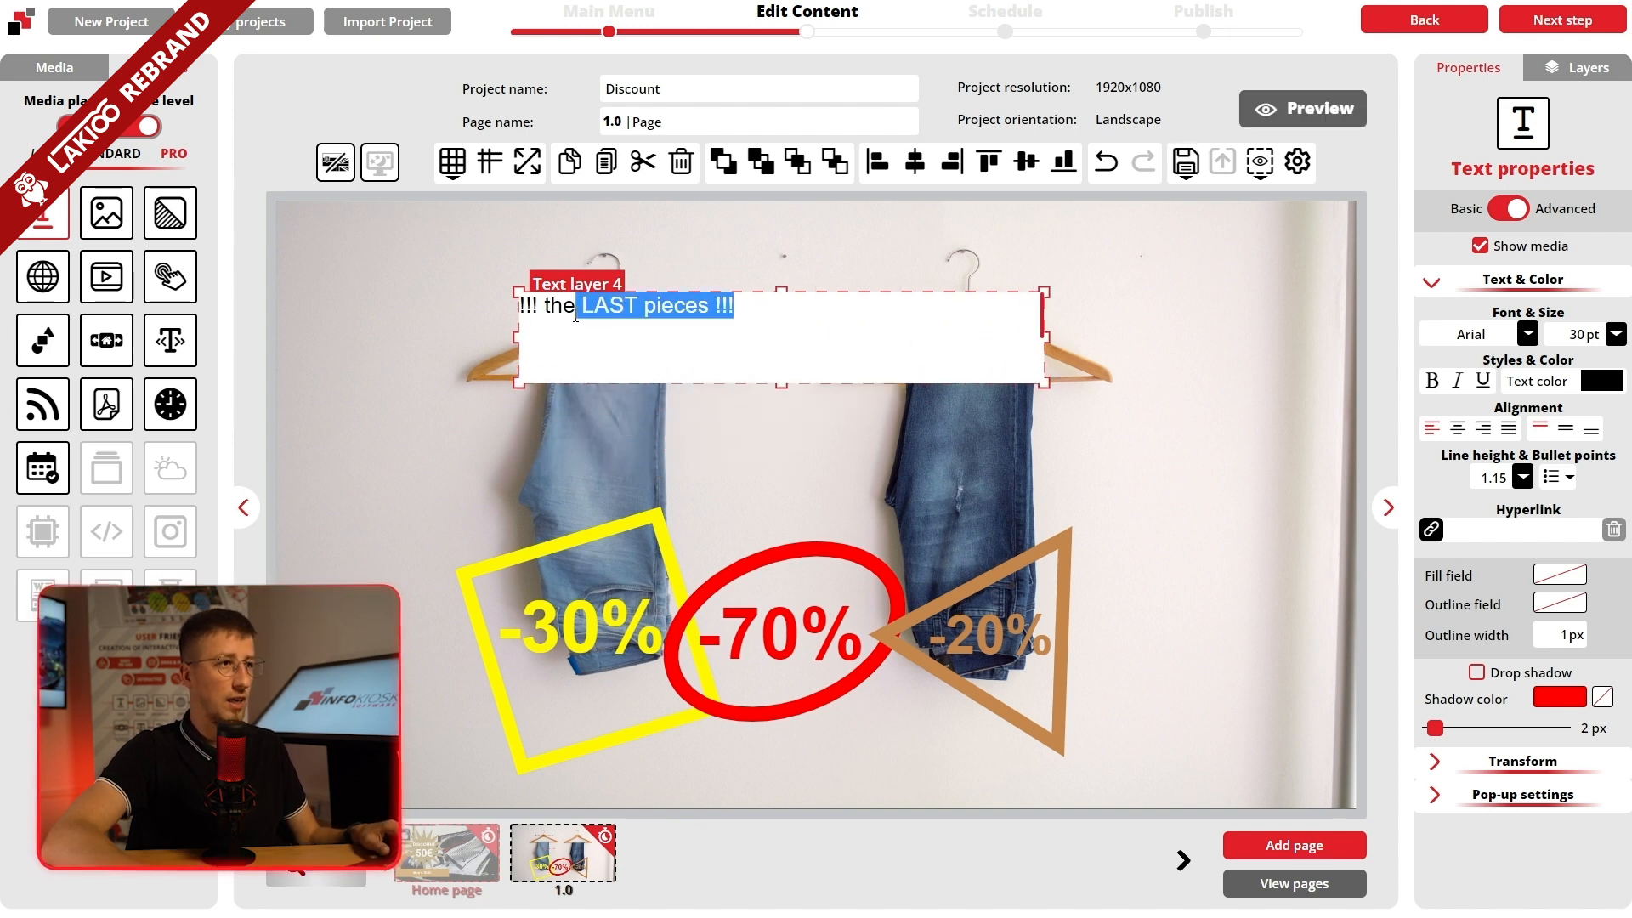
pyautogui.click(1615, 334)
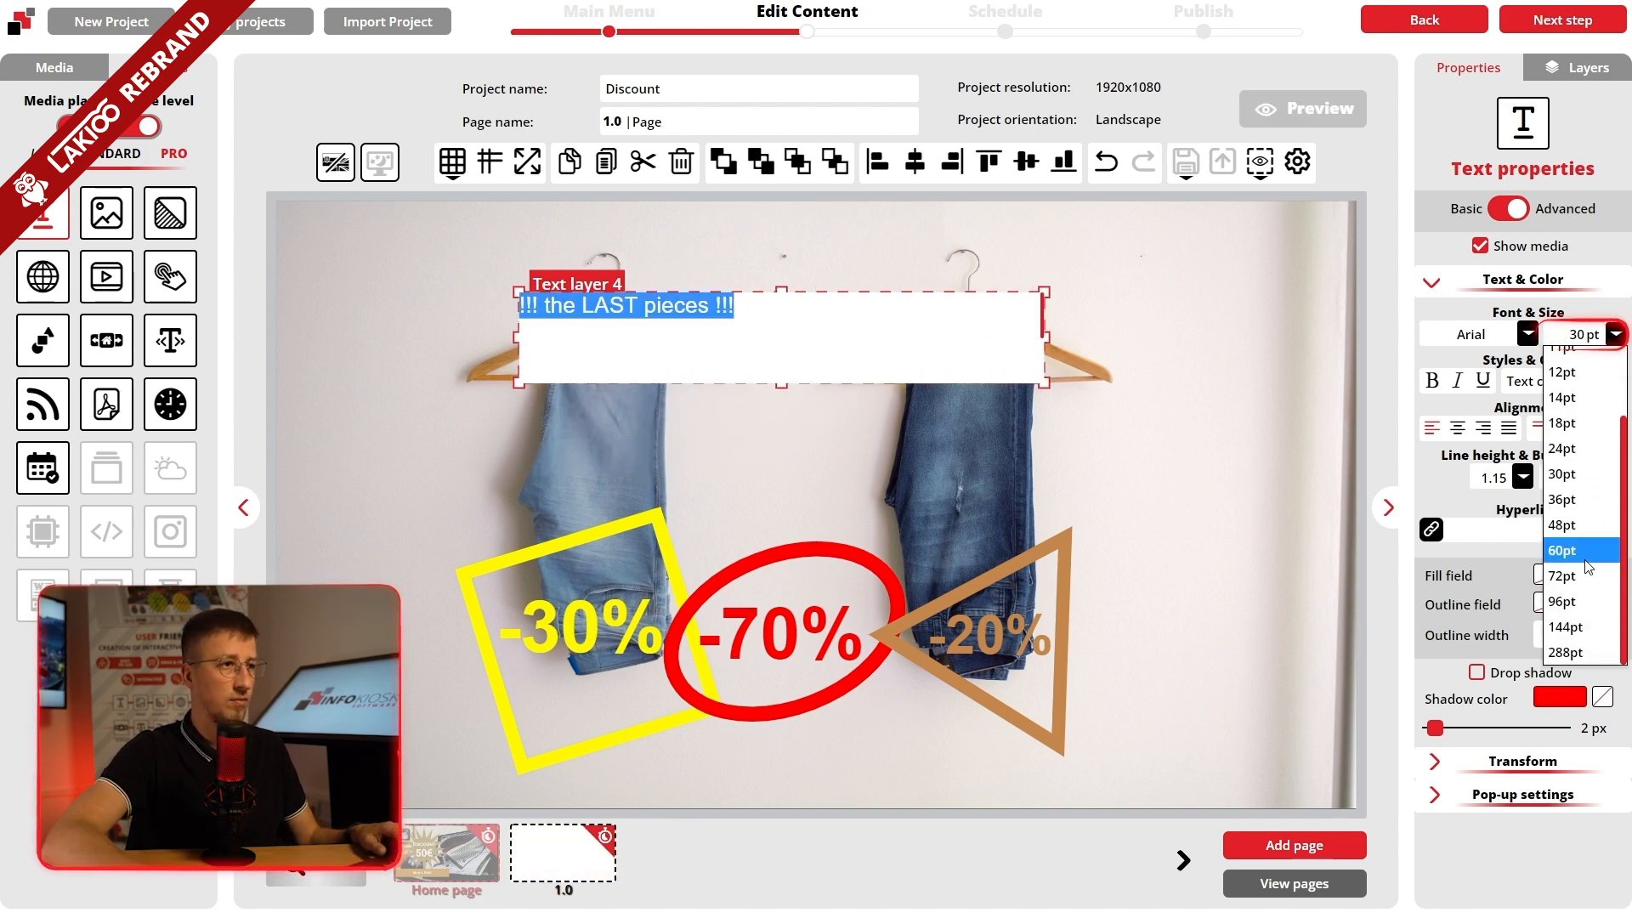
pyautogui.click(1577, 615)
# Step: Widen the headline layer so its text fits on one line, and centre it horizontally over the hanger hooks
pyautogui.moveTo(1044, 382); pyautogui.dragTo(1240, 389)
pyautogui.click(923, 255)
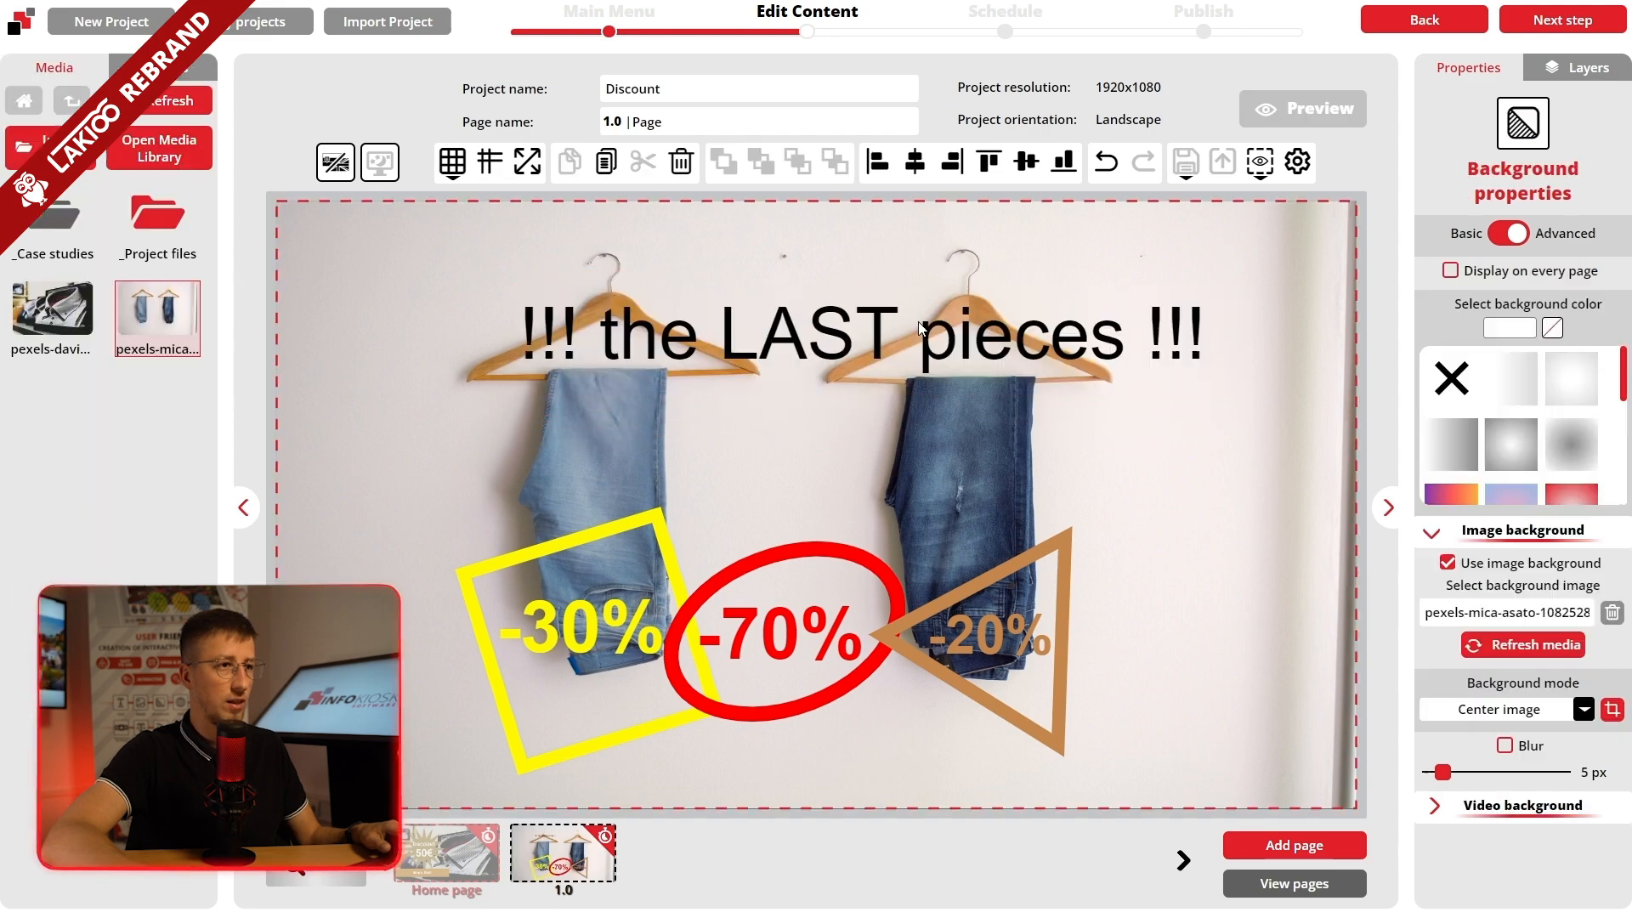
pyautogui.click(922, 364)
pyautogui.click(913, 164)
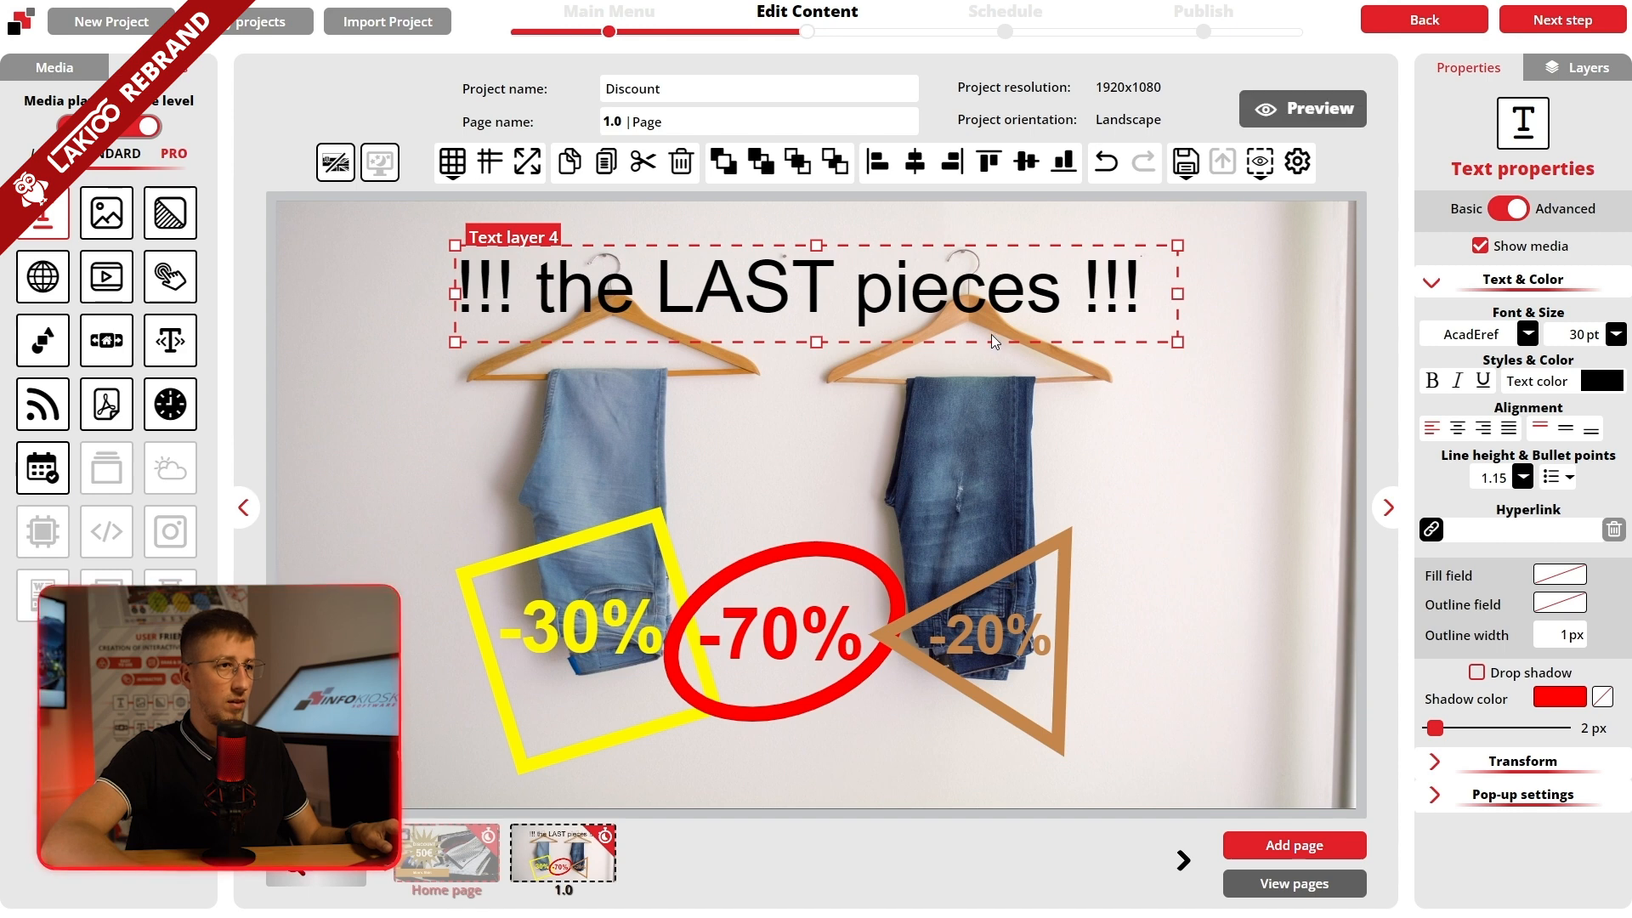
# Step: Fill the headline's text field with light blue
pyautogui.click(1540, 578)
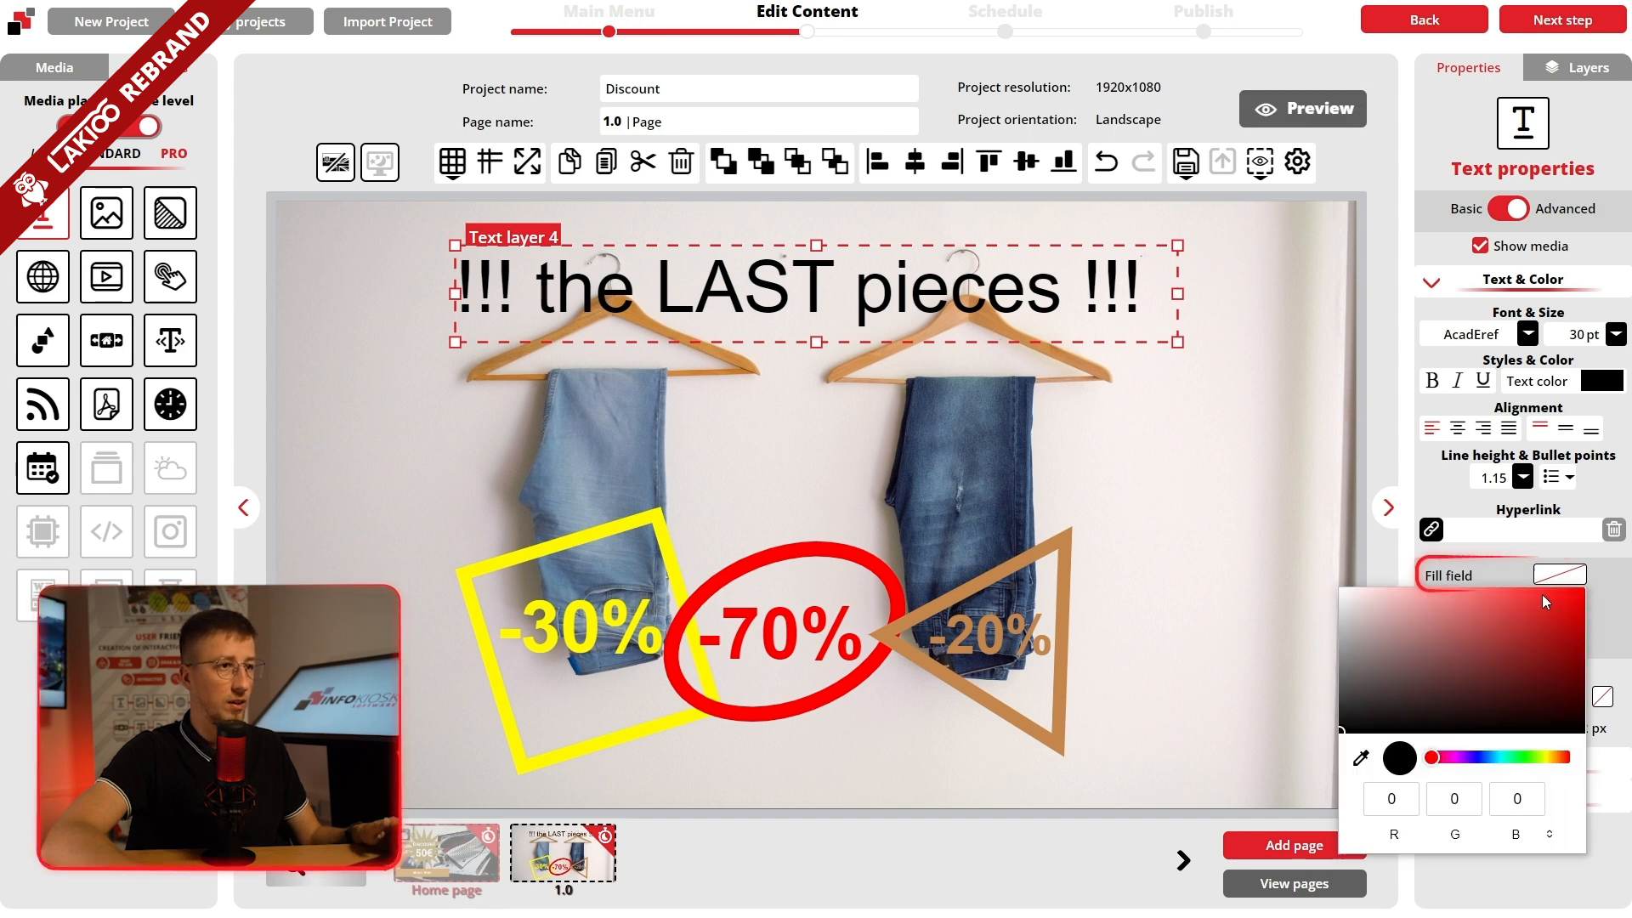
pyautogui.click(1465, 756)
pyautogui.click(1531, 635)
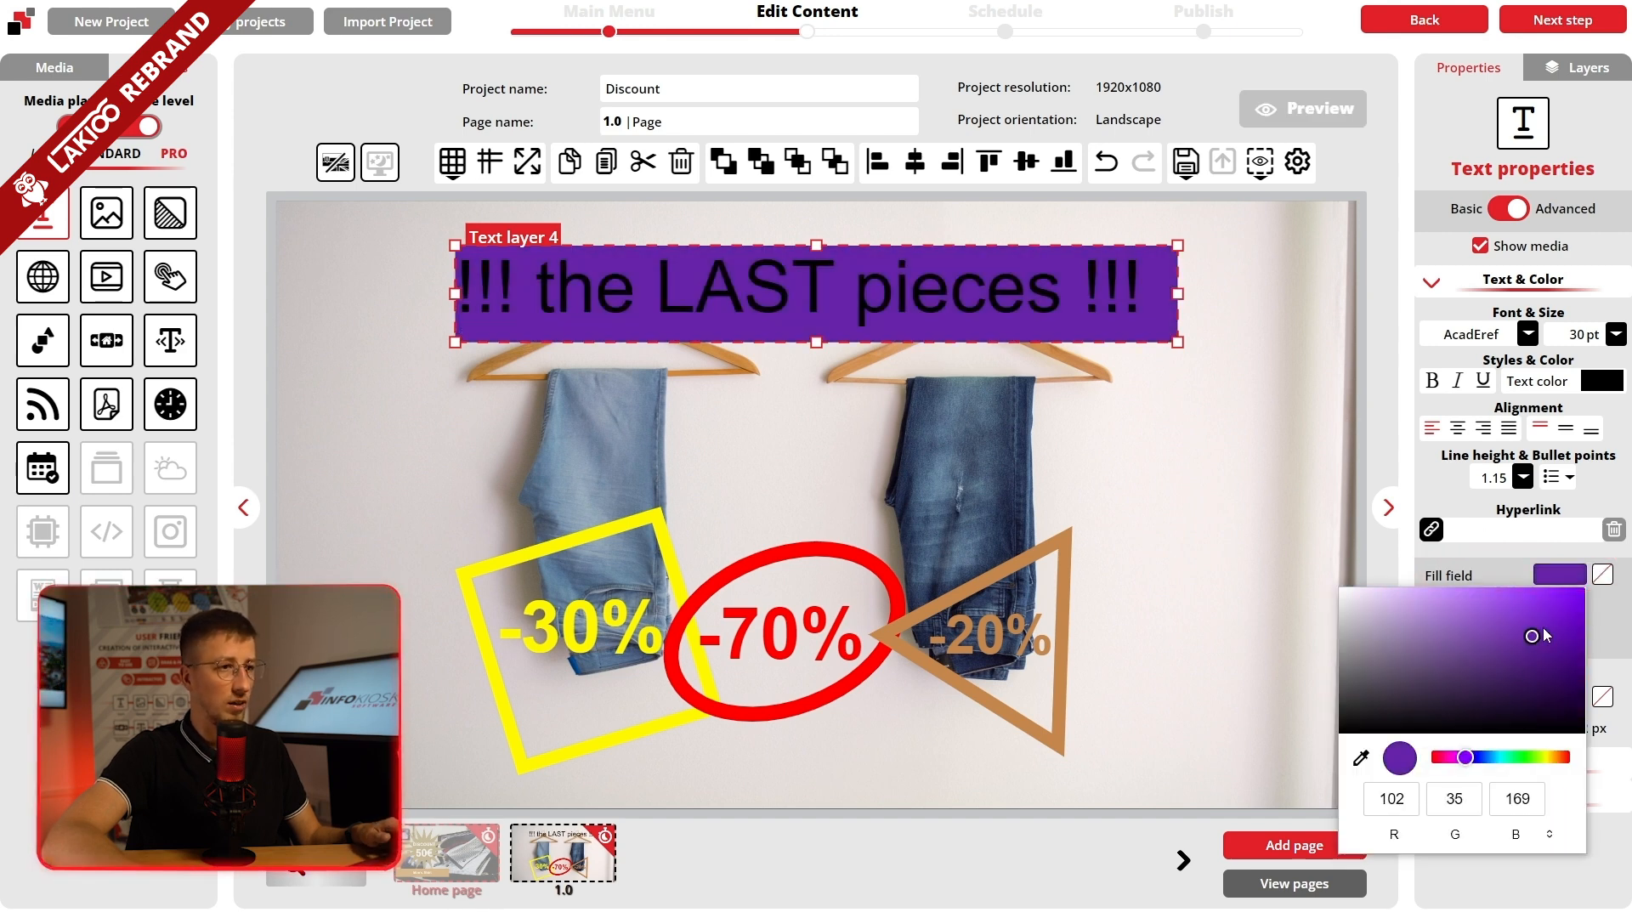
pyautogui.moveTo(1470, 756); pyautogui.dragTo(1497, 763)
# Step: Make the "!!! the LAST pieces !!!" text bold and white
pyautogui.doubleClick(960, 288)
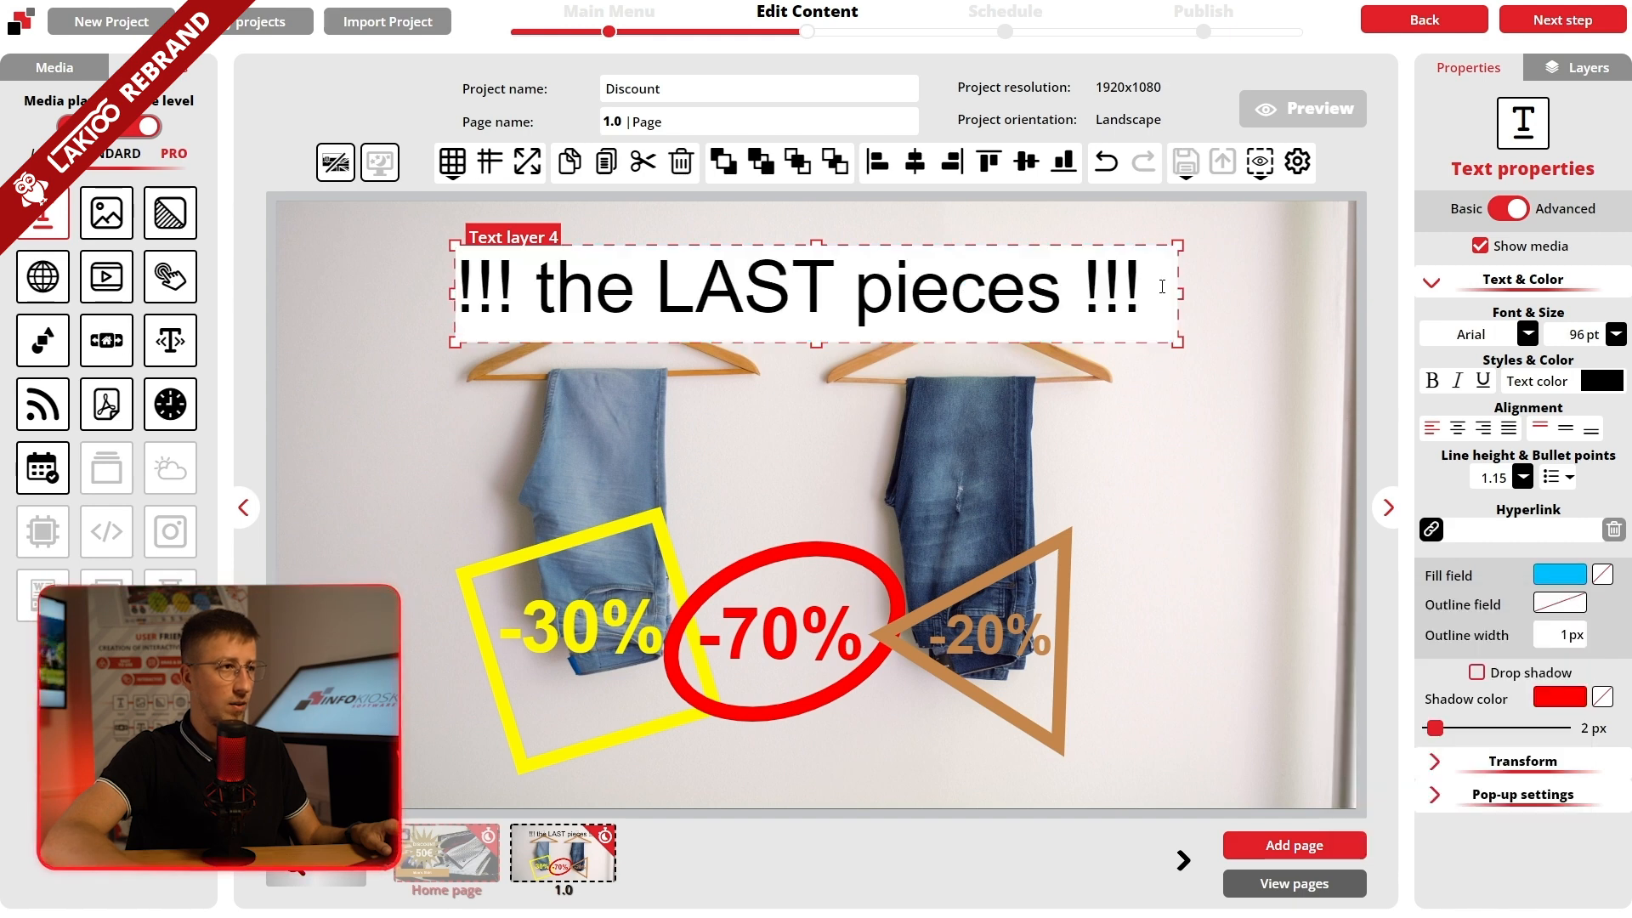
pyautogui.moveTo(1162, 286); pyautogui.dragTo(456, 289)
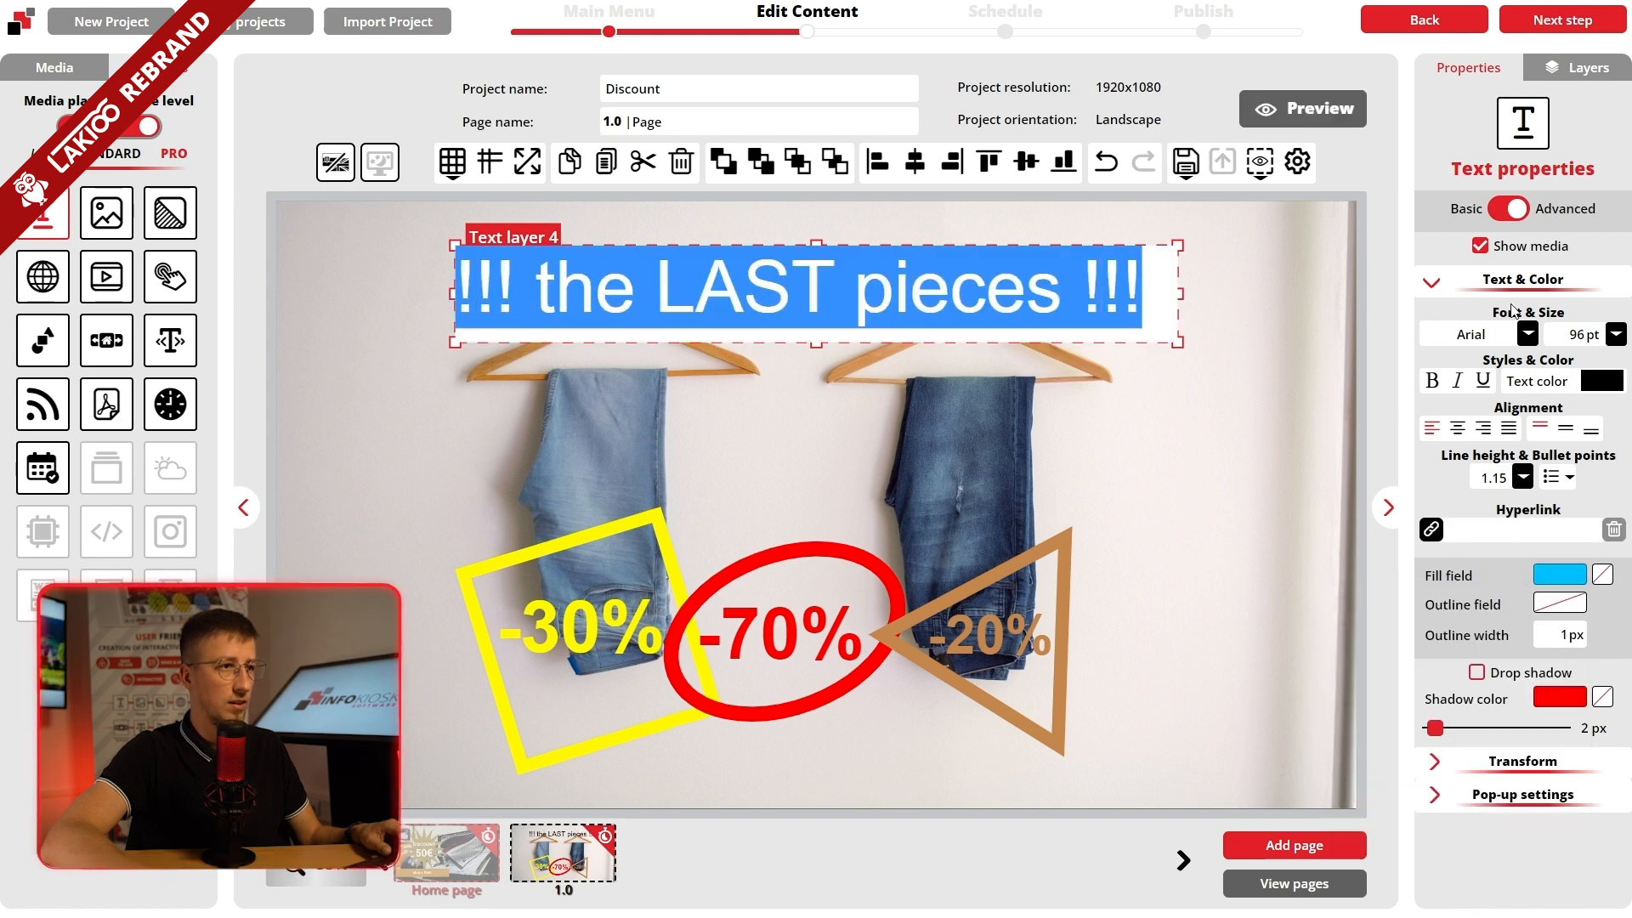
pyautogui.click(1433, 380)
pyautogui.click(1604, 382)
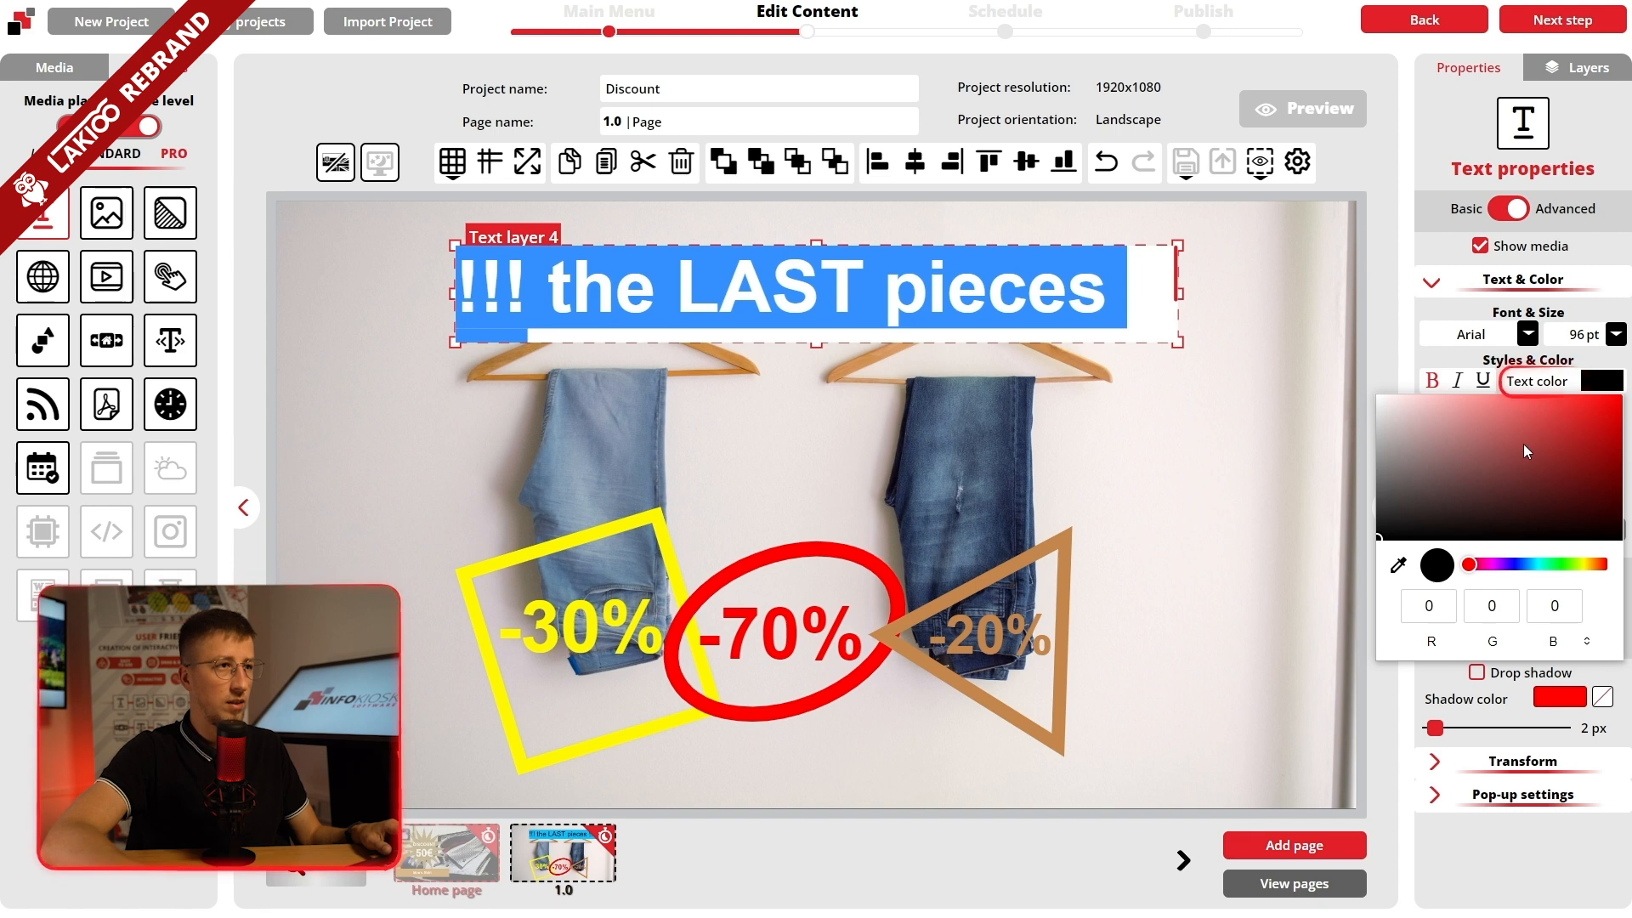
pyautogui.moveTo(1523, 443); pyautogui.dragTo(1319, 338)
# Step: Widen the headline layer to fit the bold text, recentre it on the page, and centre the text horizontally and vertically inside it
pyautogui.click(1187, 344)
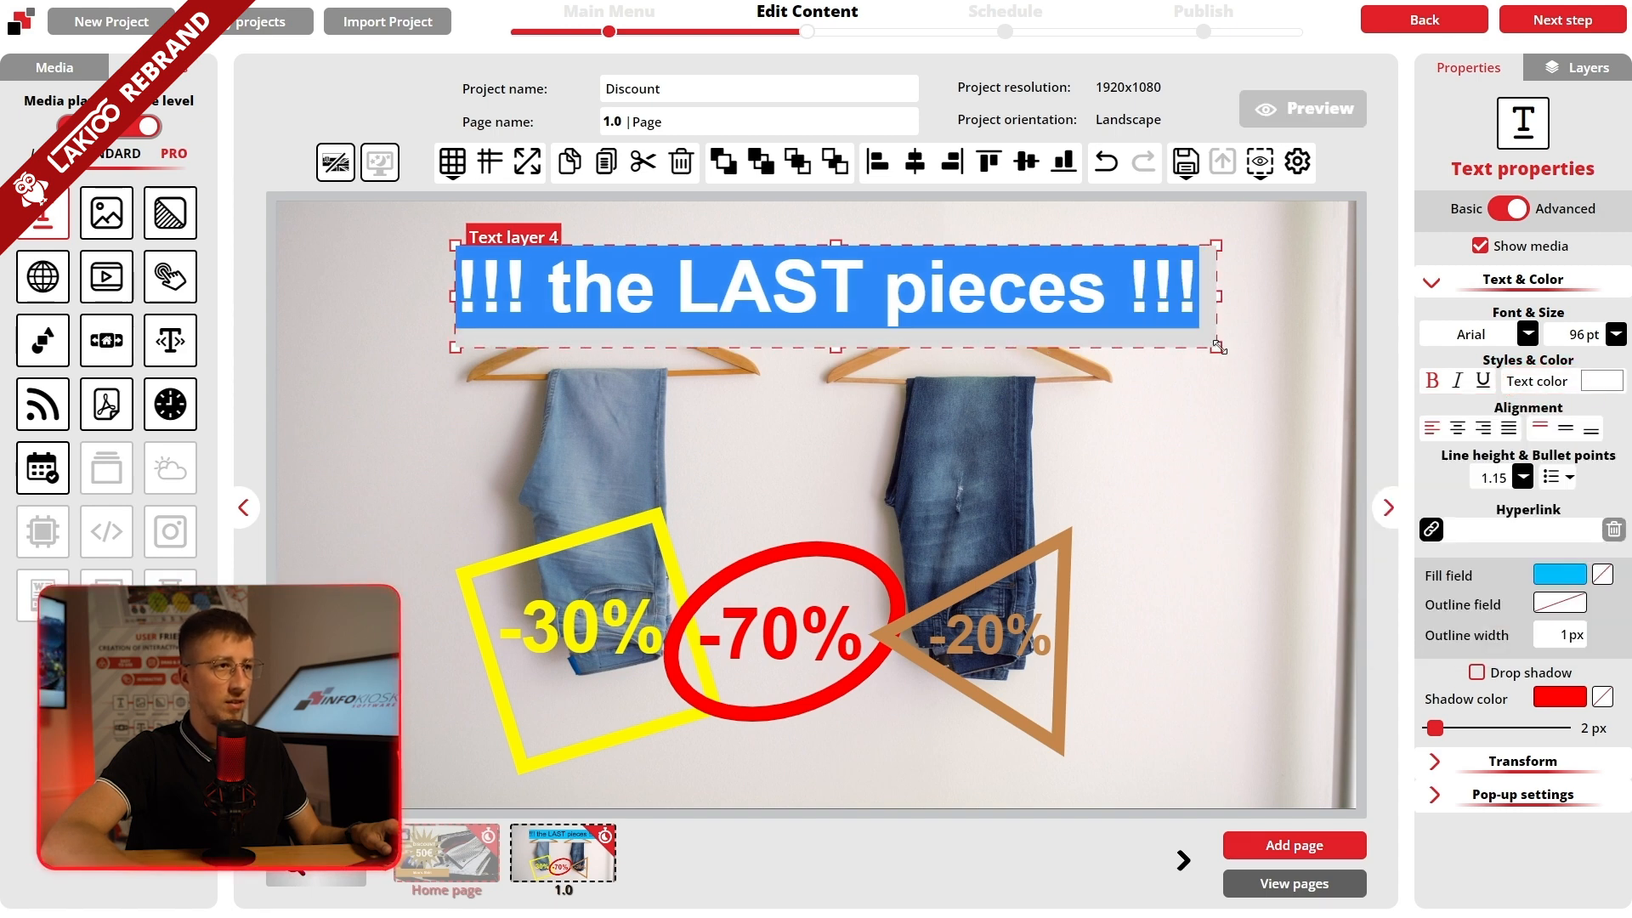
pyautogui.click(914, 161)
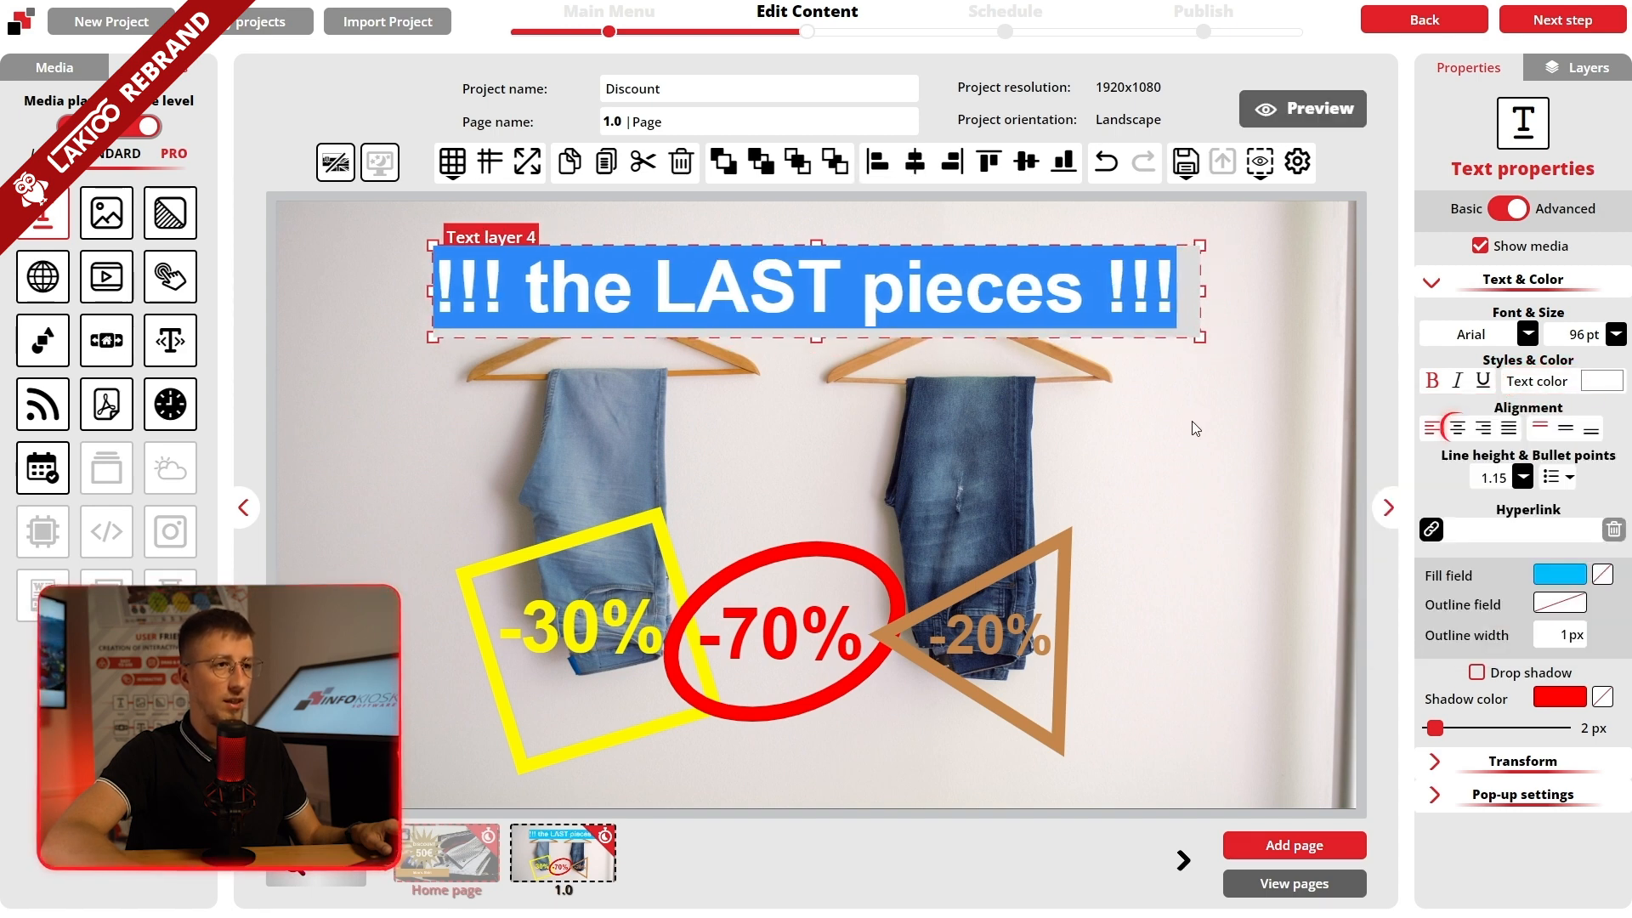
pyautogui.click(1456, 429)
pyautogui.click(1564, 433)
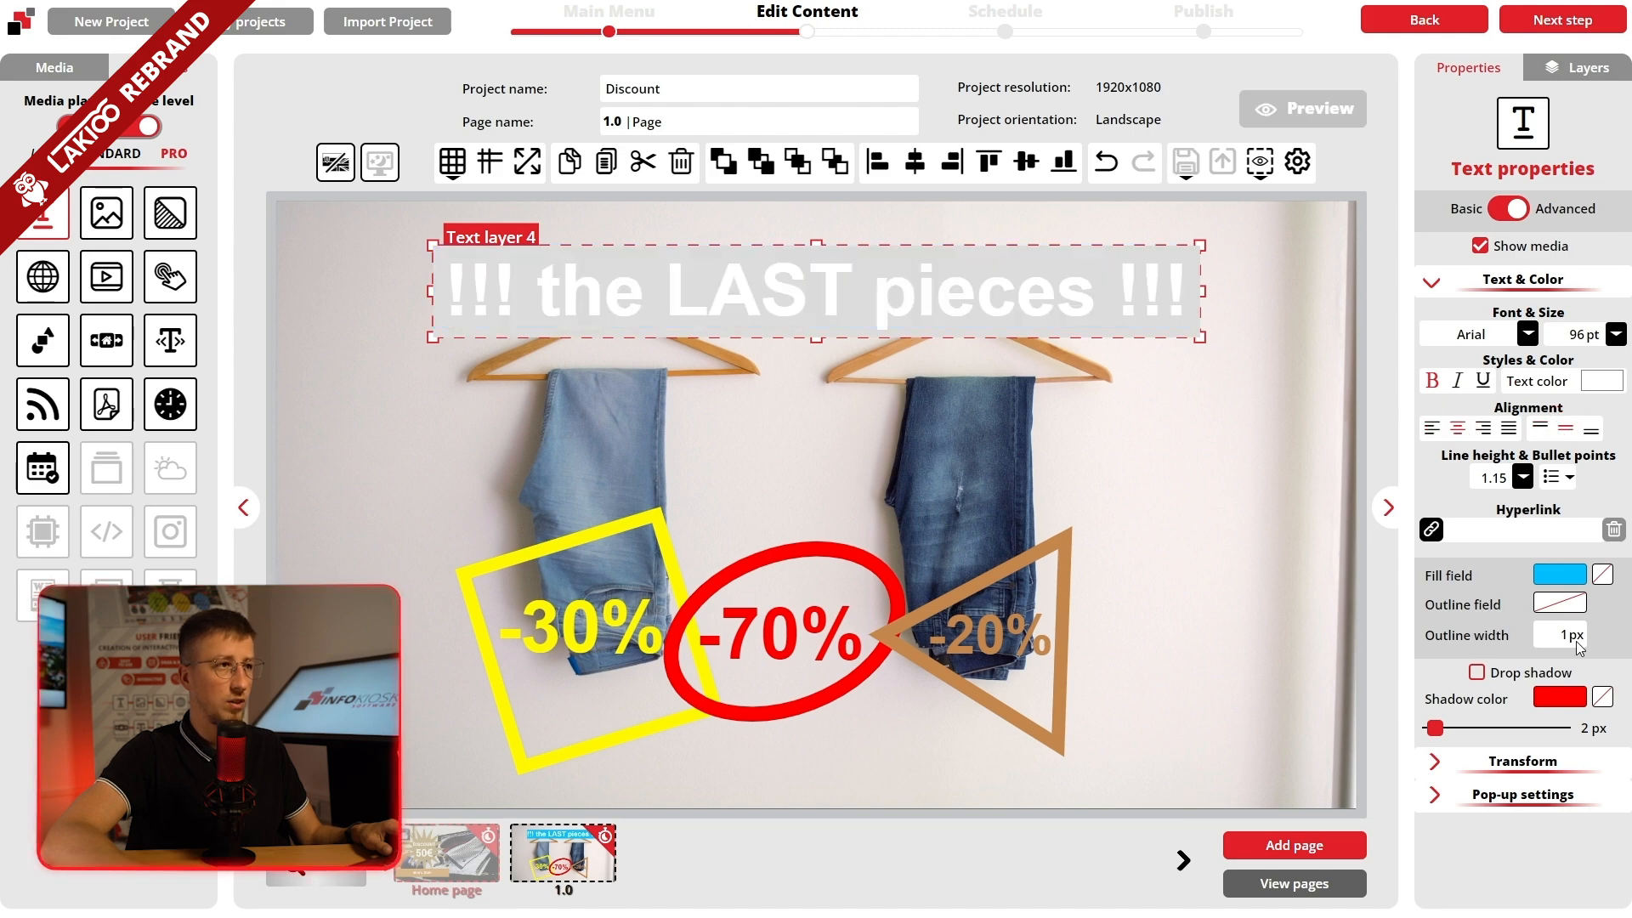
# Step: Give the headline text a 20 px drop shadow in blue (RGB 0, 30, 255)
pyautogui.click(1479, 674)
pyautogui.click(1197, 469)
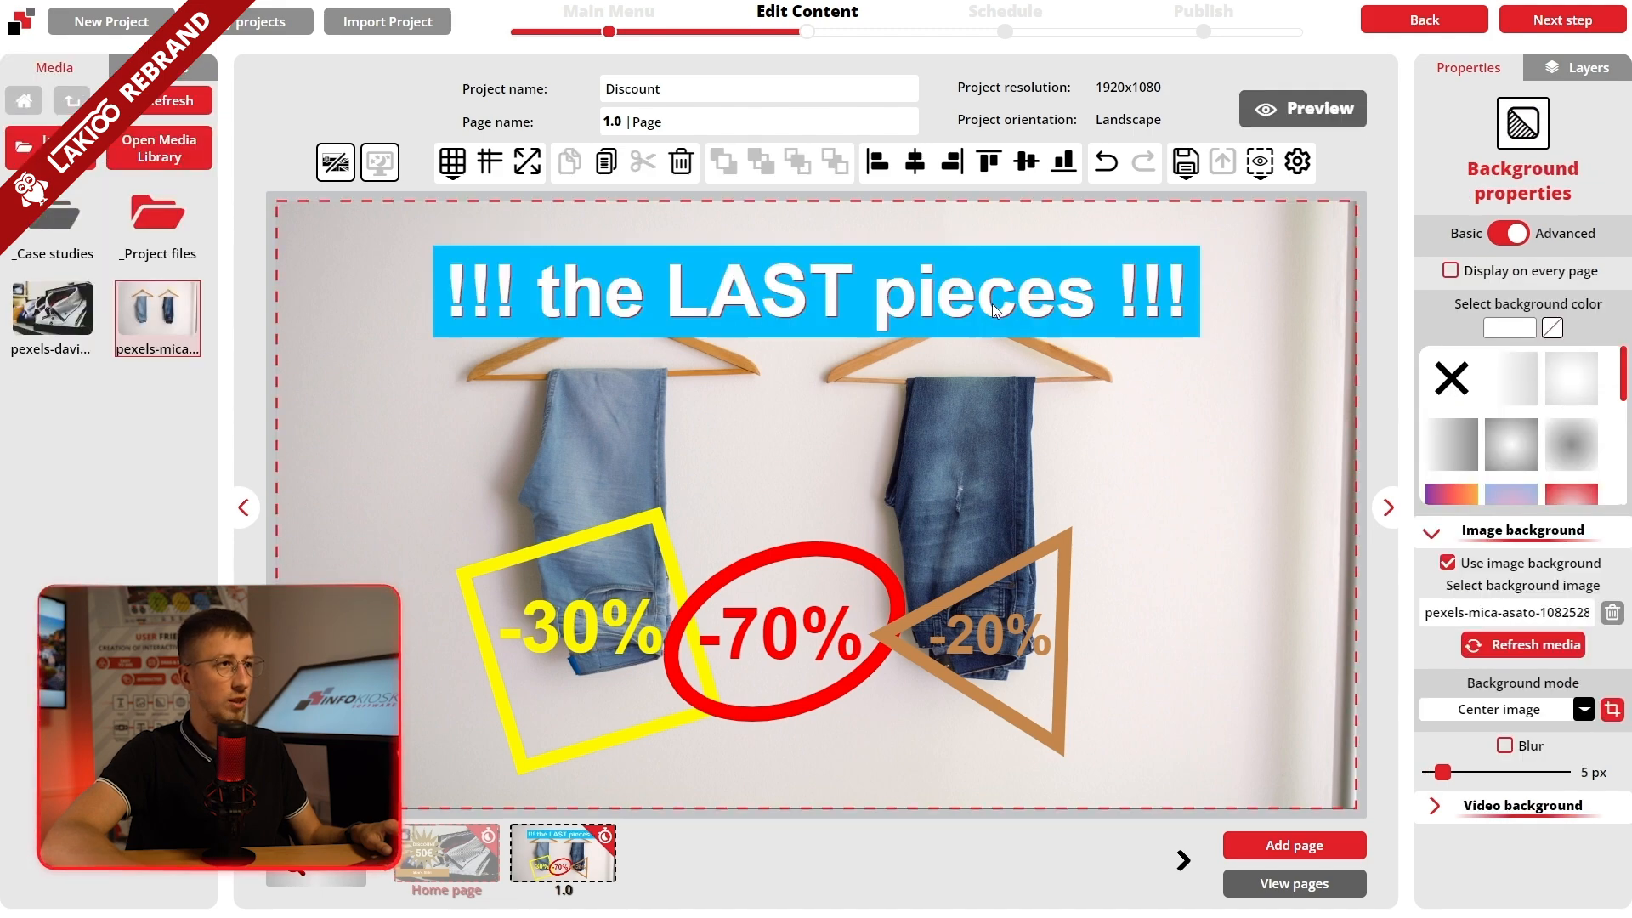
pyautogui.click(992, 303)
pyautogui.moveTo(1435, 729); pyautogui.dragTo(1451, 730)
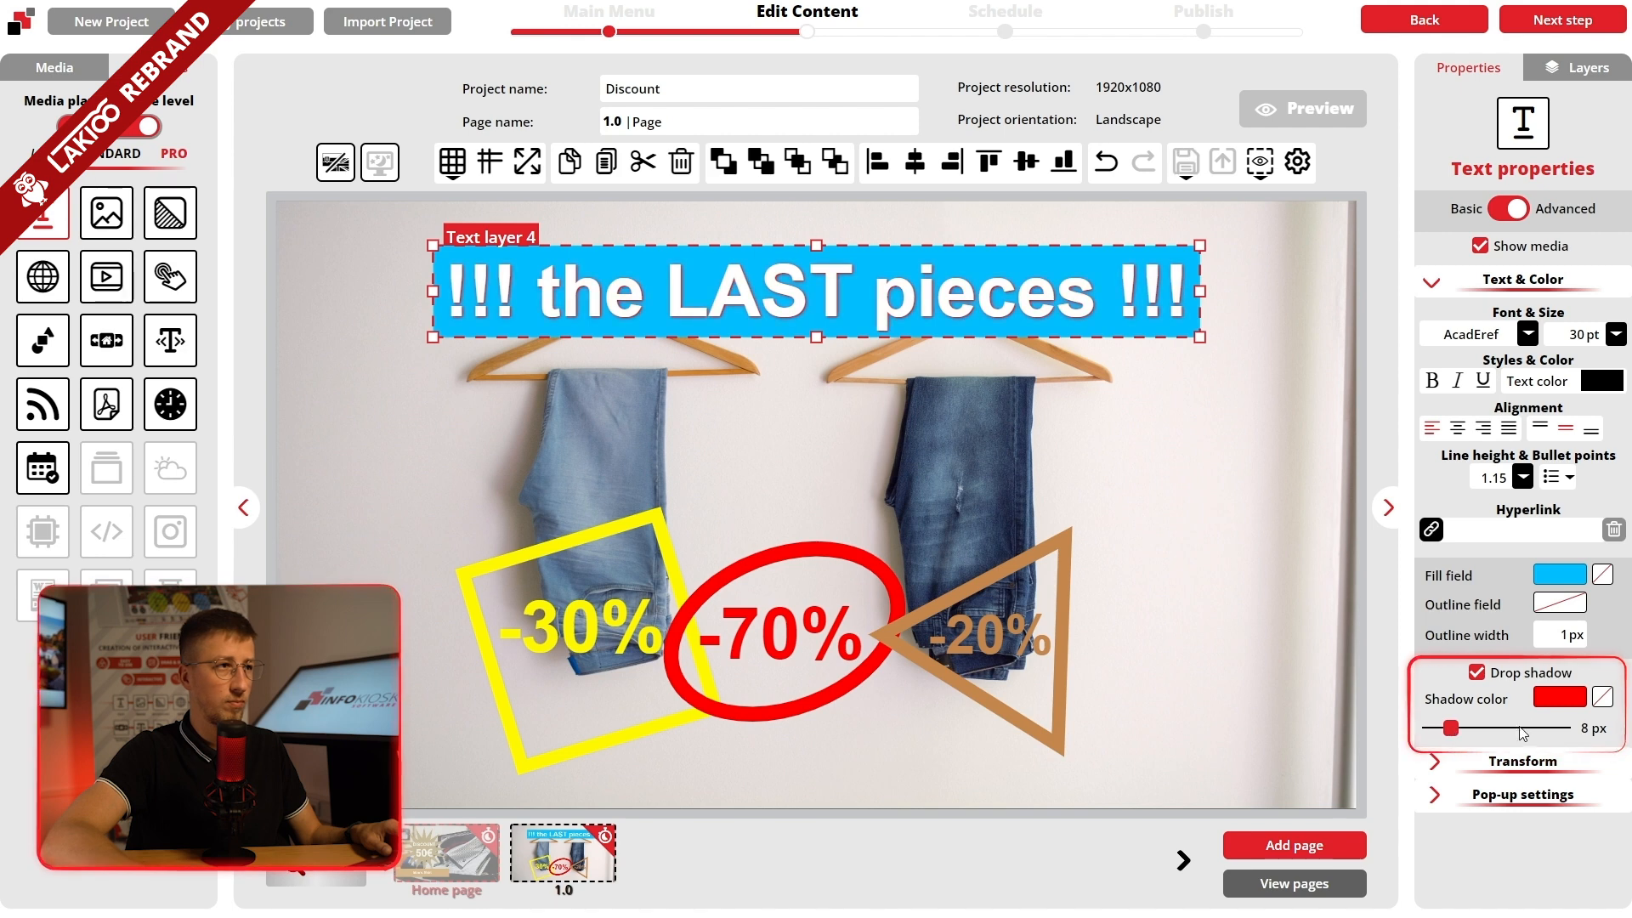
pyautogui.click(1559, 697)
pyautogui.click(1479, 592)
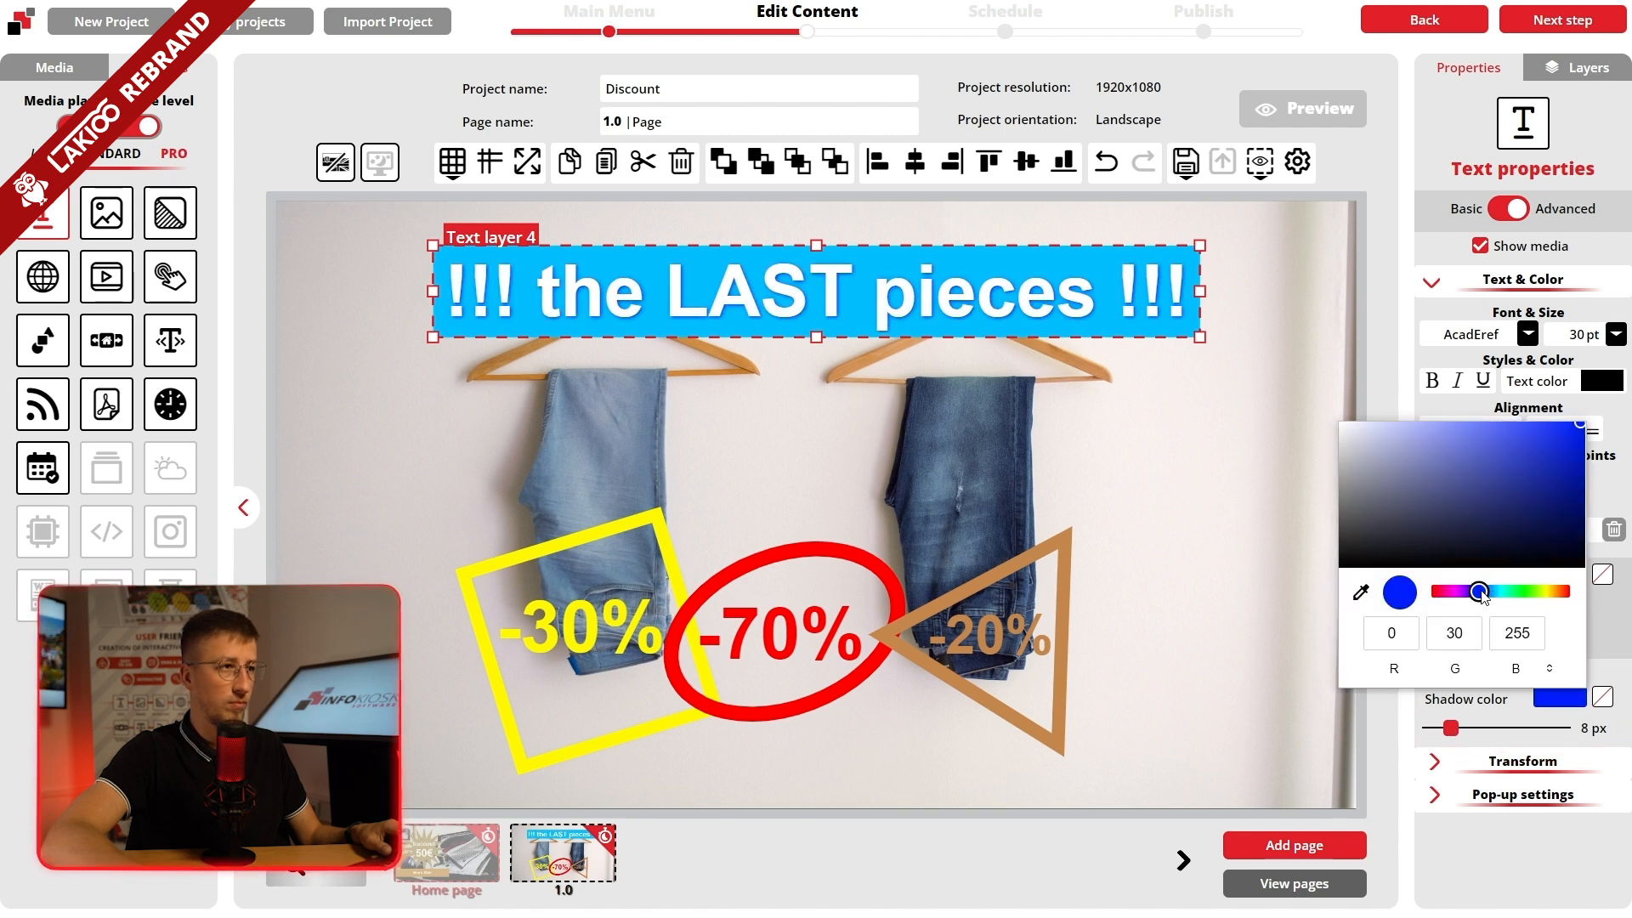
pyautogui.moveTo(1449, 729); pyautogui.dragTo(1482, 729)
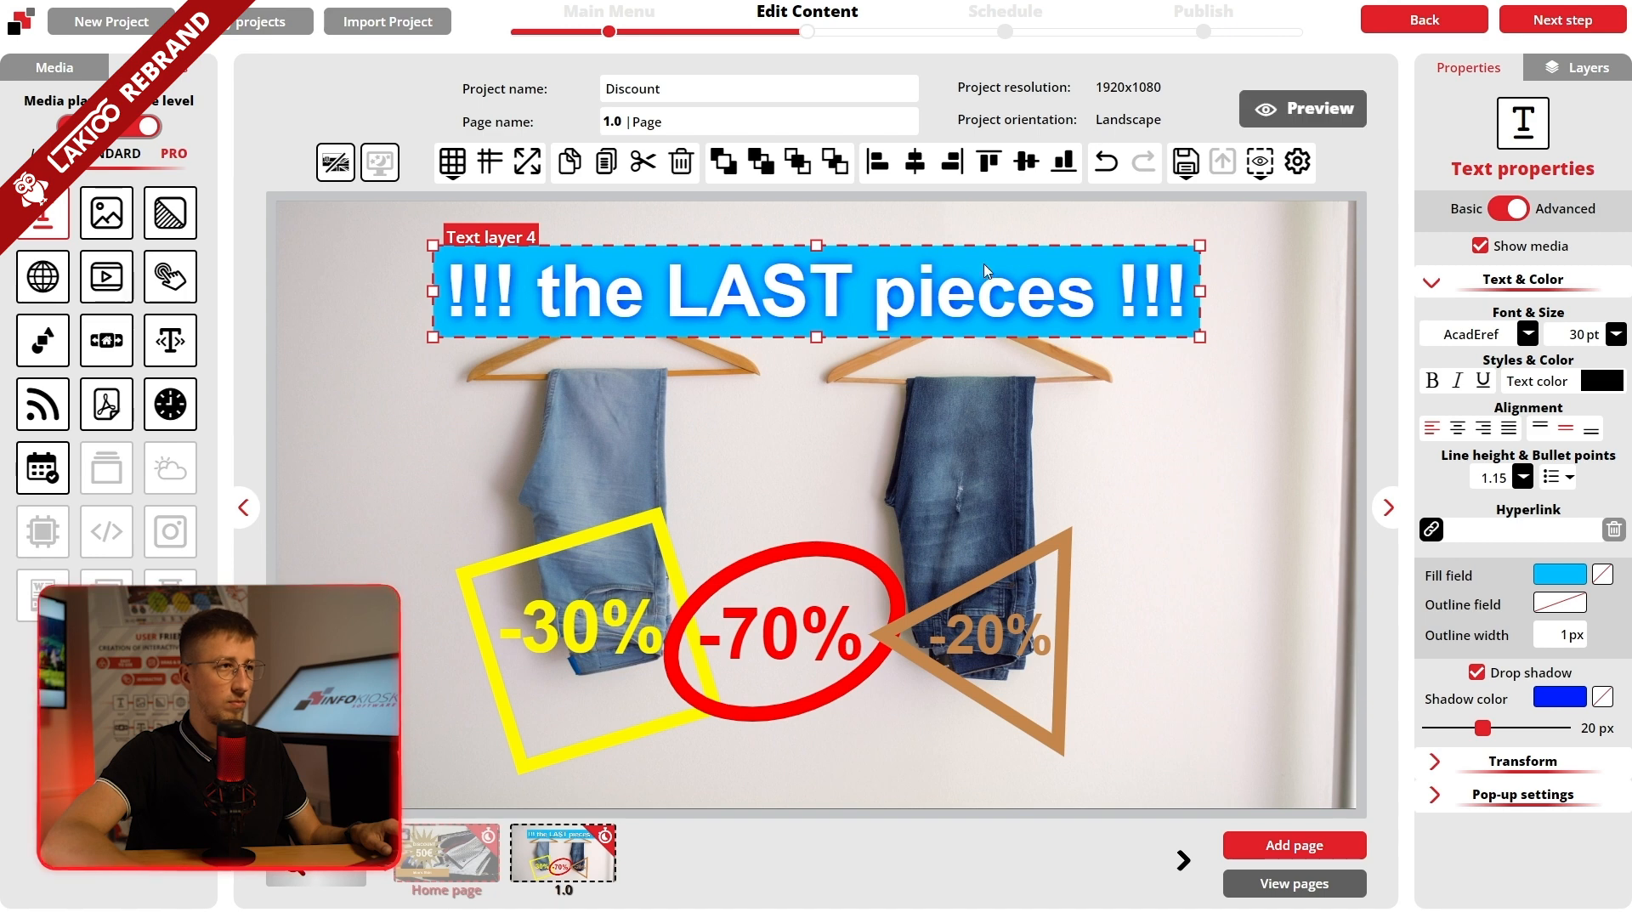
# Step: Move the headline layer slightly higher above the hangers, preview the page in full screen, and close the preview
pyautogui.moveTo(964, 301); pyautogui.dragTo(958, 283)
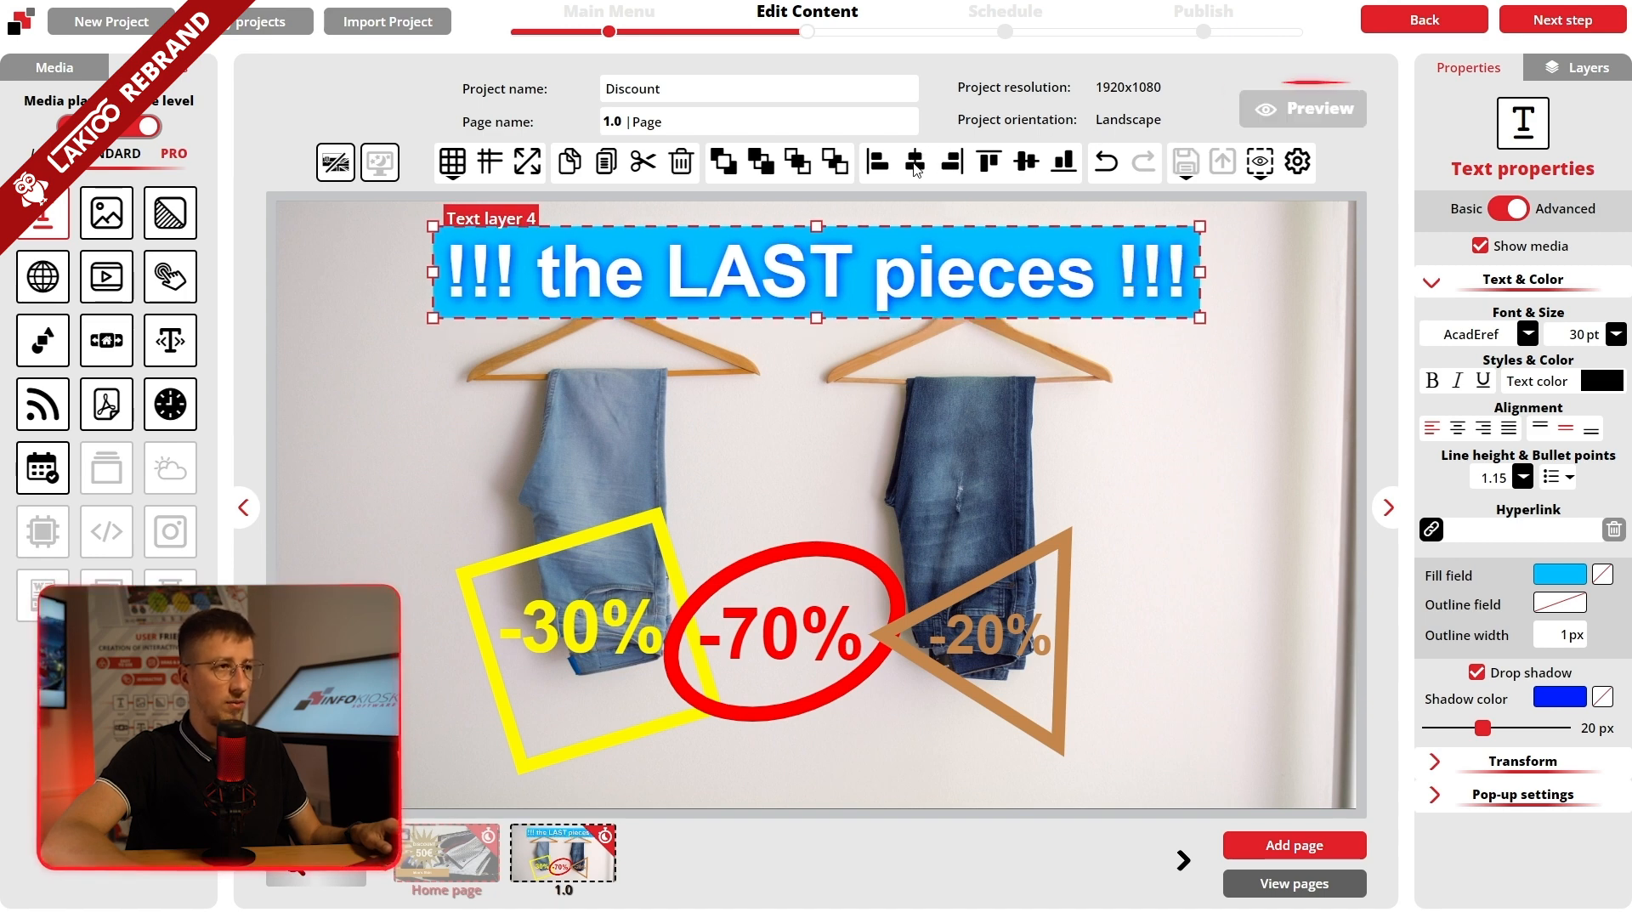
pyautogui.click(1286, 109)
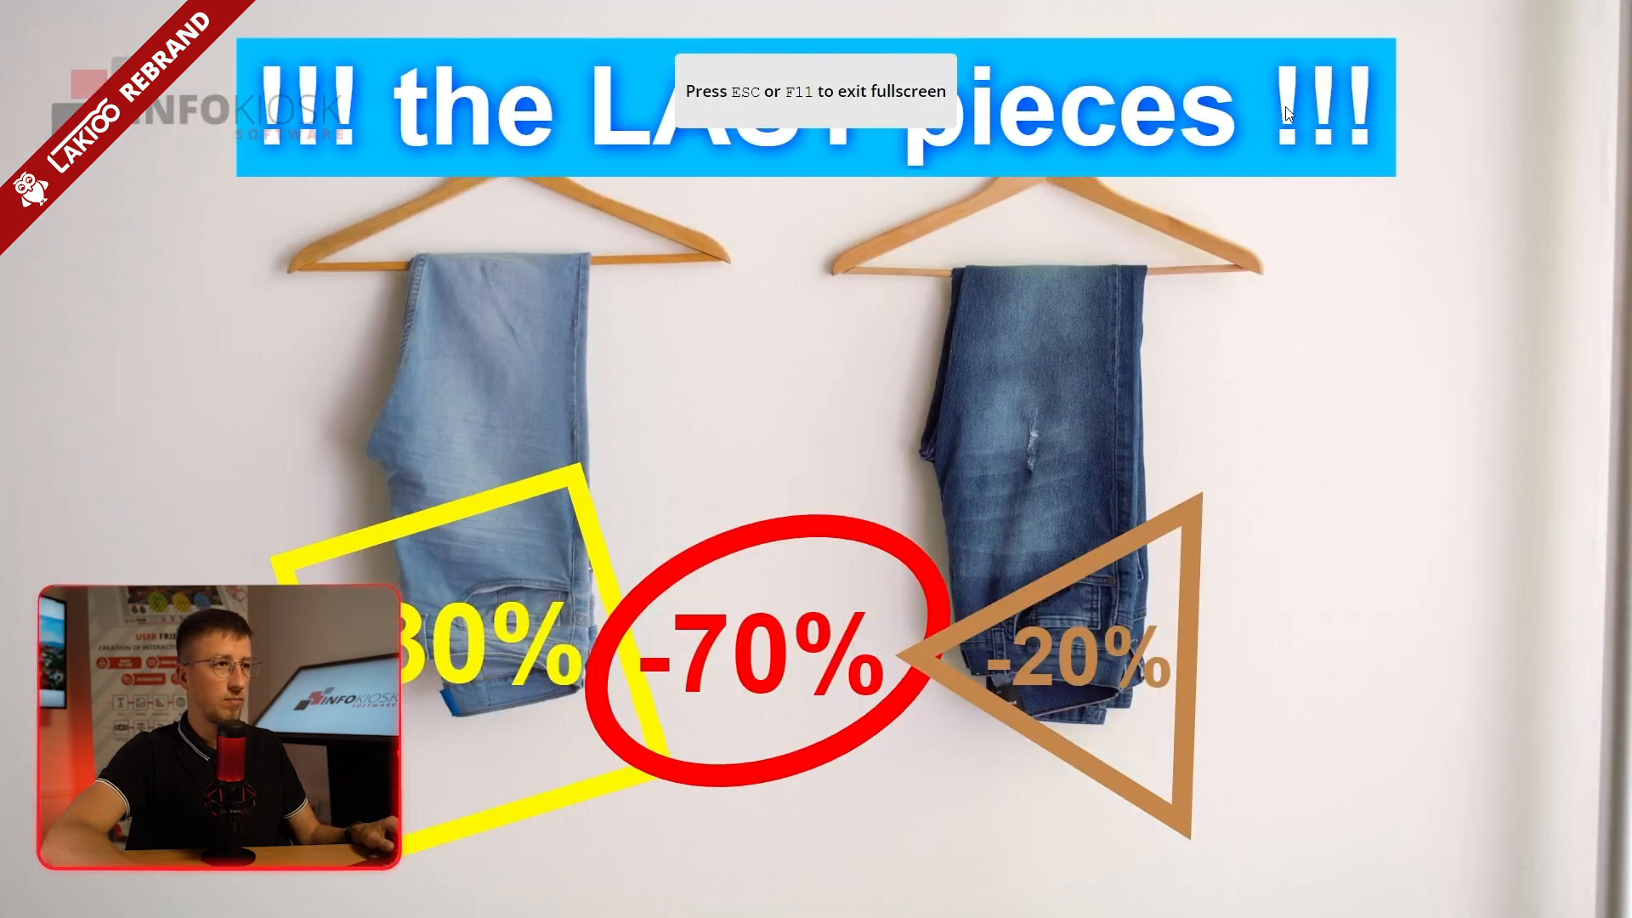
pyautogui.press('Escape')
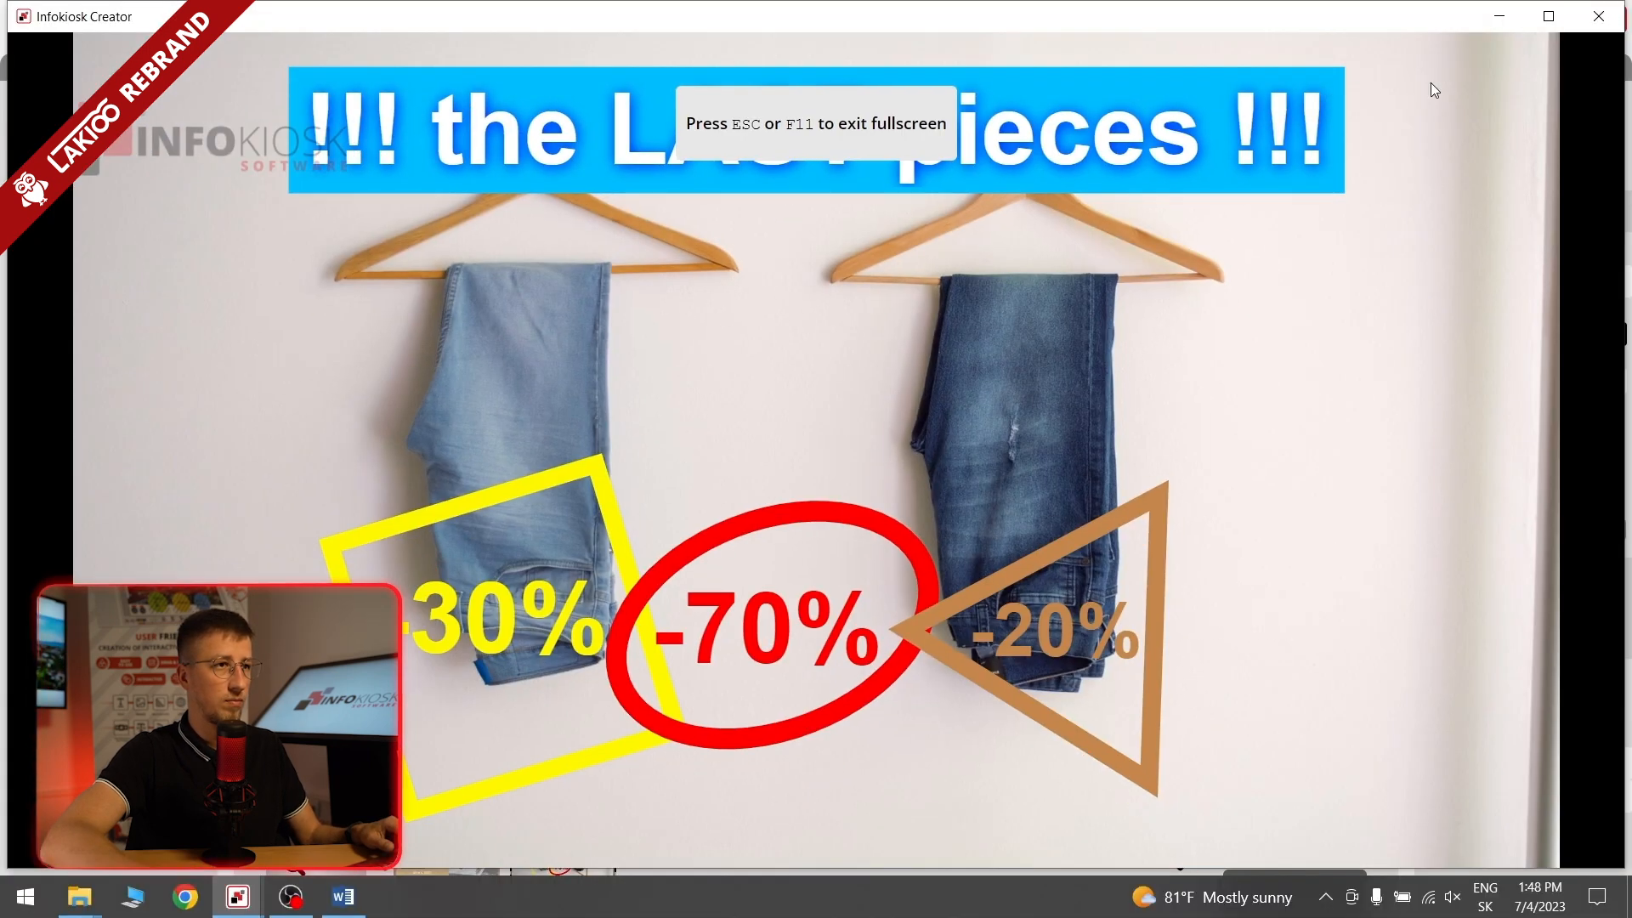
pyautogui.click(1609, 17)
# Step: Make the yellow square around the -30% text a pulsing shape with Slow pulsing speed
pyautogui.click(566, 543)
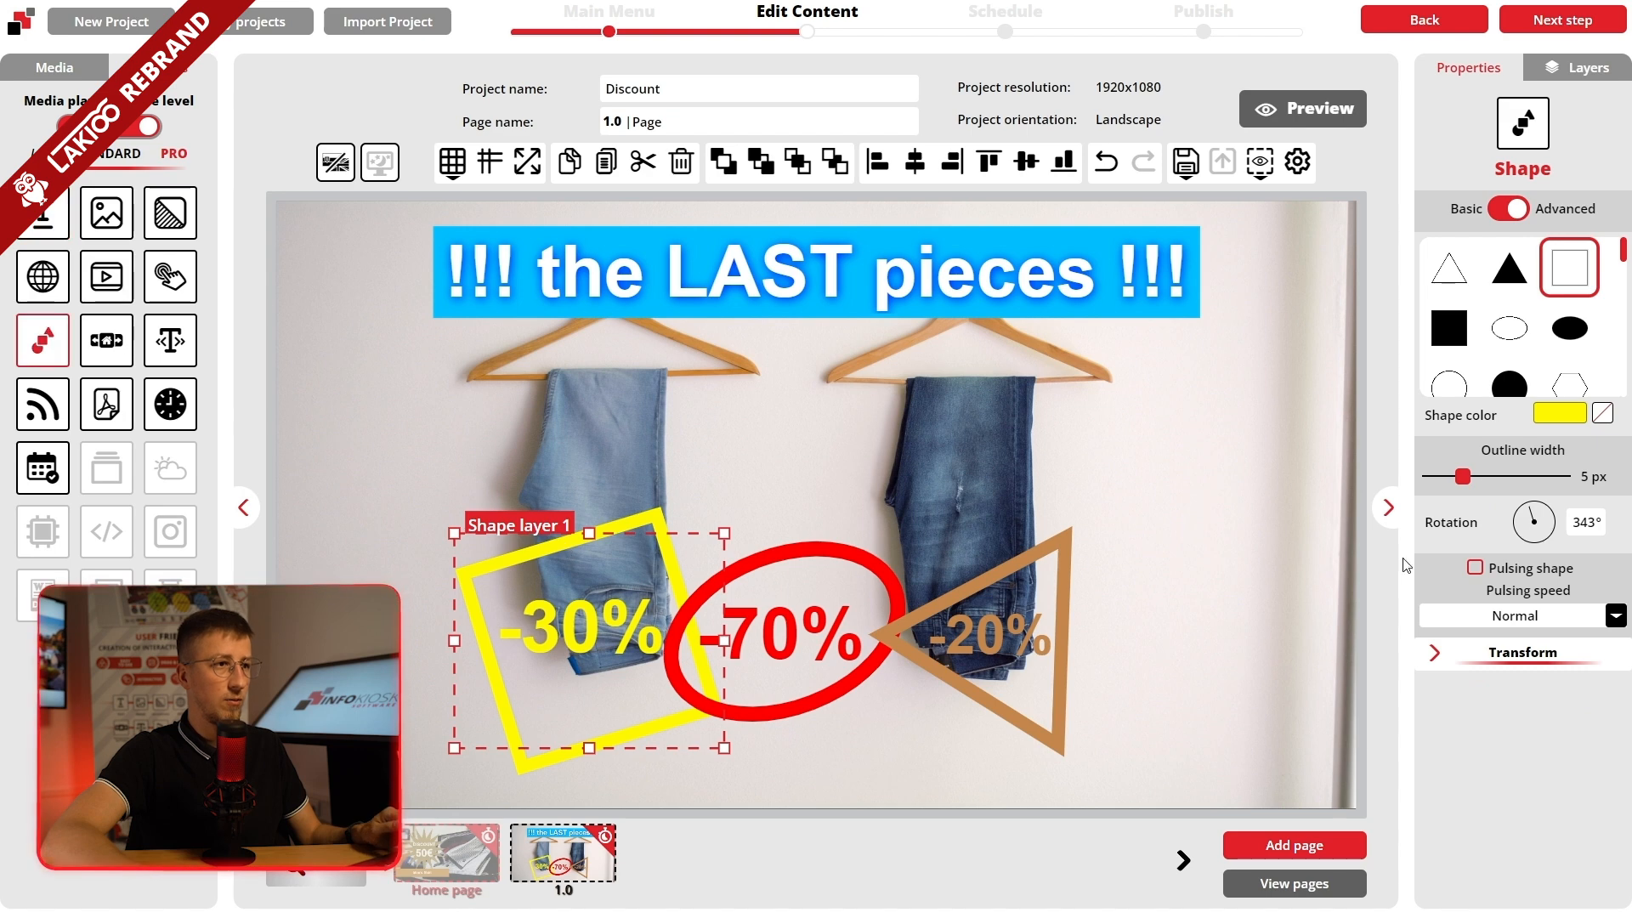
pyautogui.click(1476, 567)
pyautogui.click(1505, 614)
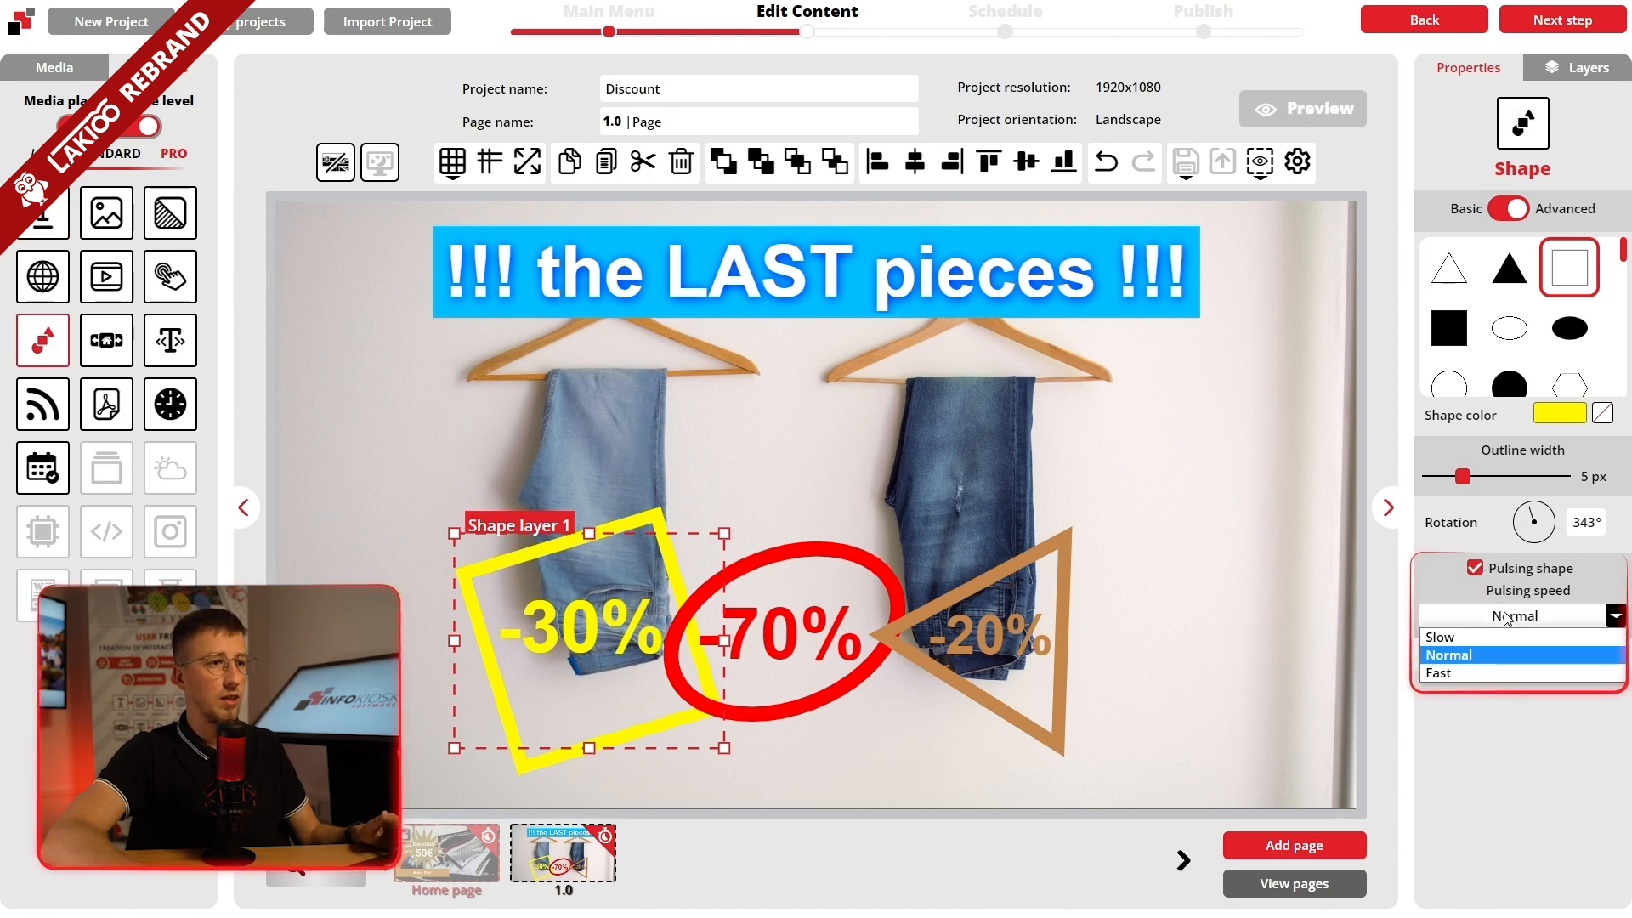
pyautogui.click(1500, 635)
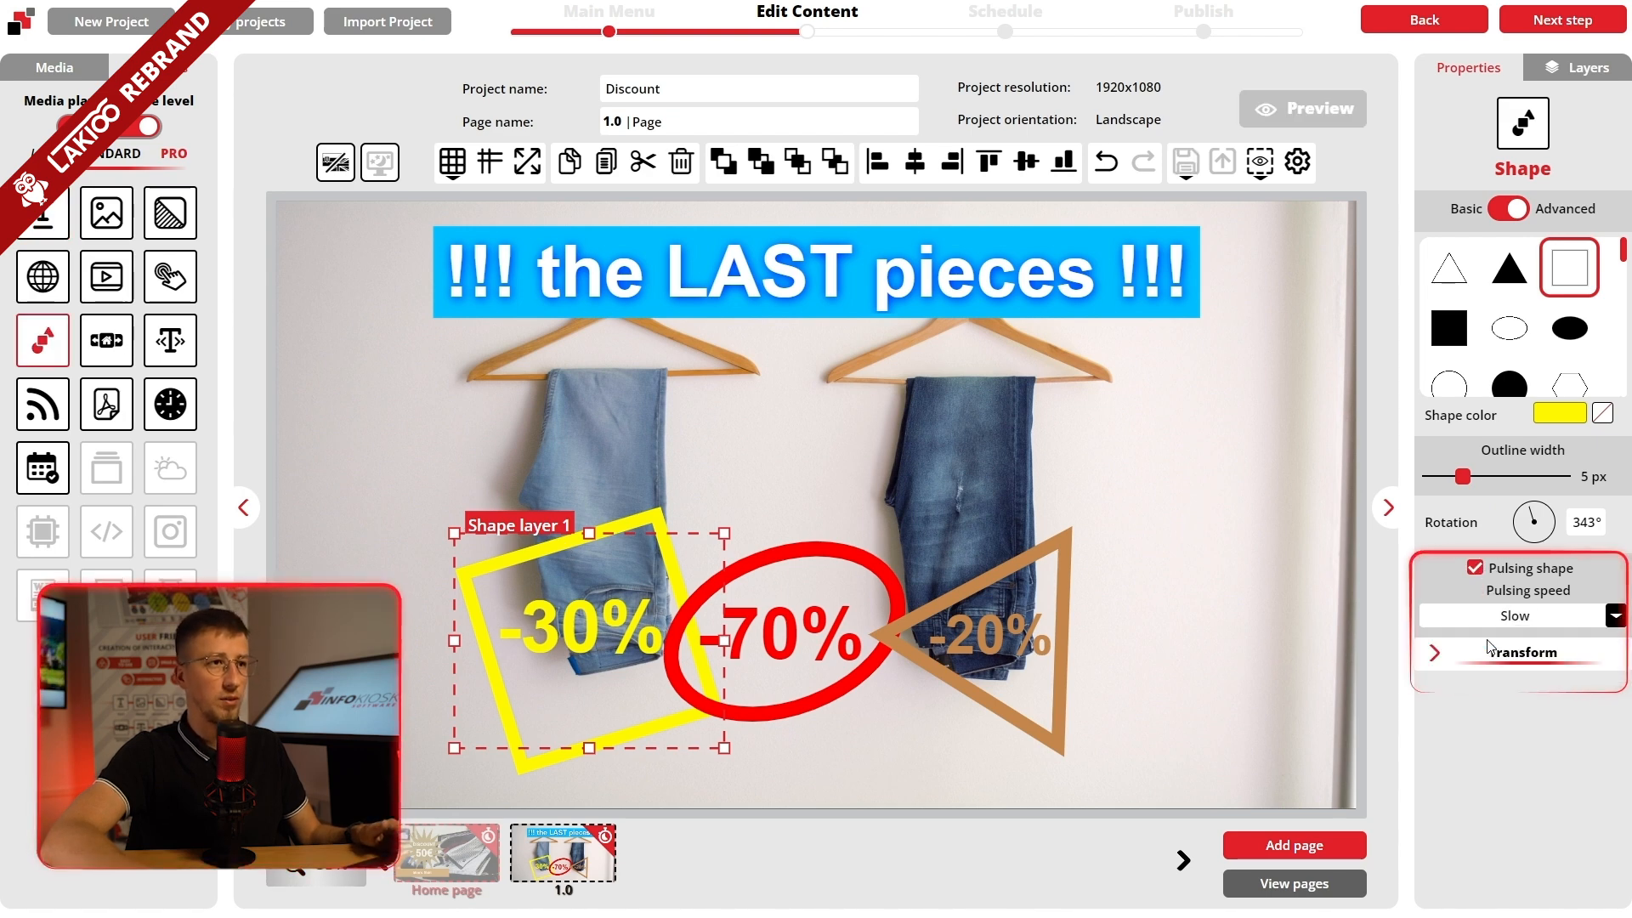
# Step: Make the red ellipse around the -70% text a pulsing shape with Fast pulsing speed
pyautogui.click(786, 548)
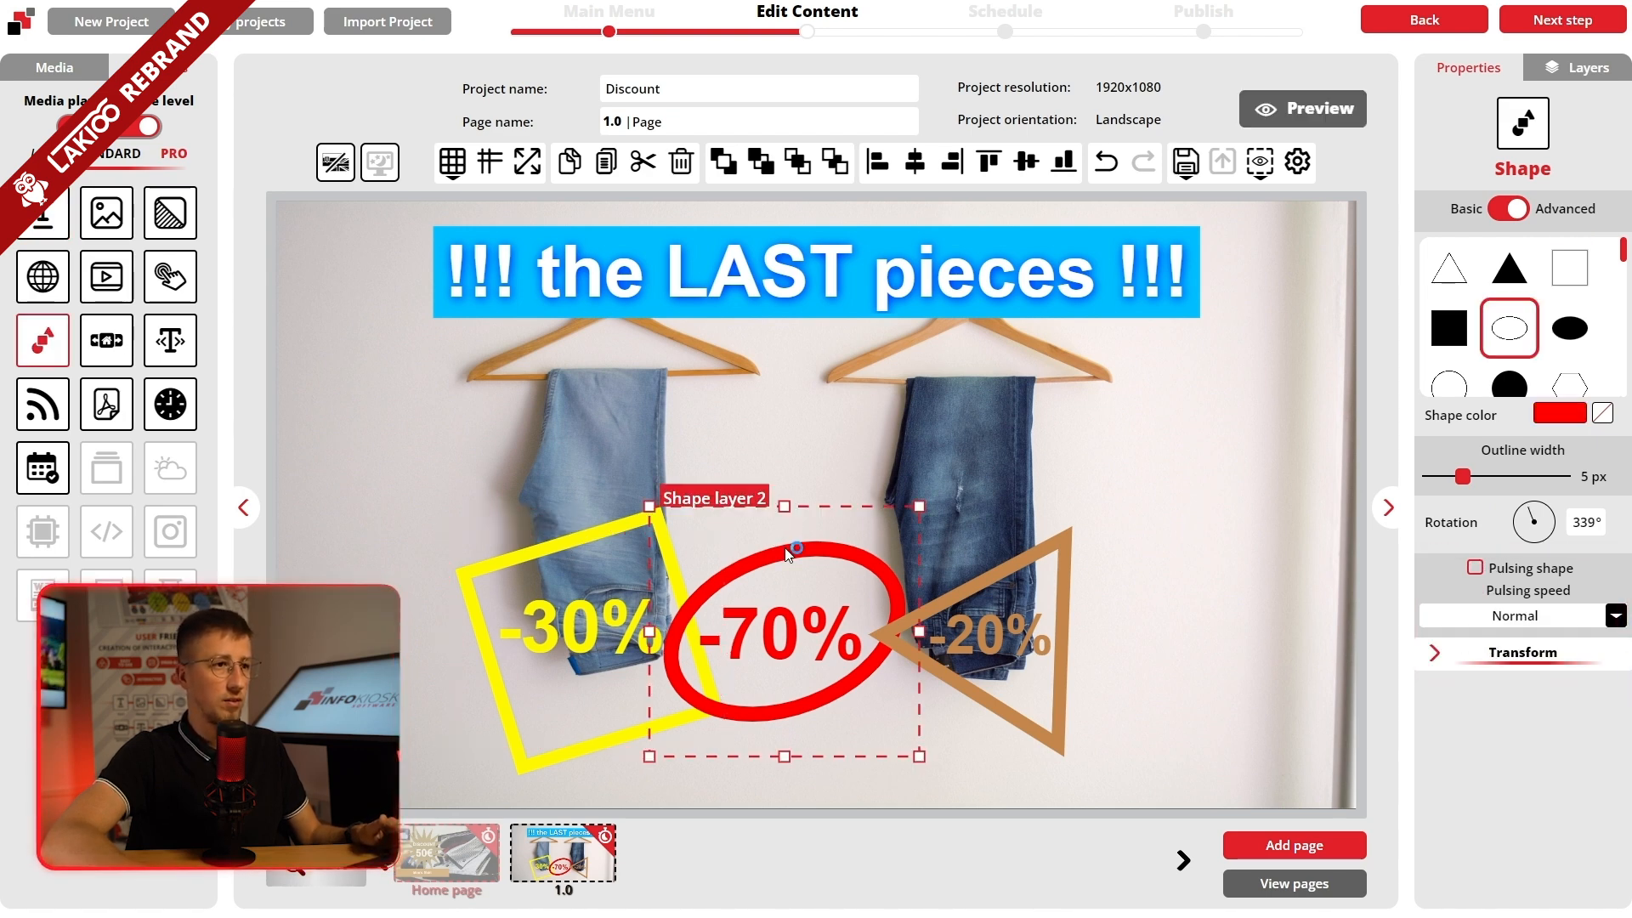
pyautogui.click(1476, 568)
pyautogui.click(1486, 621)
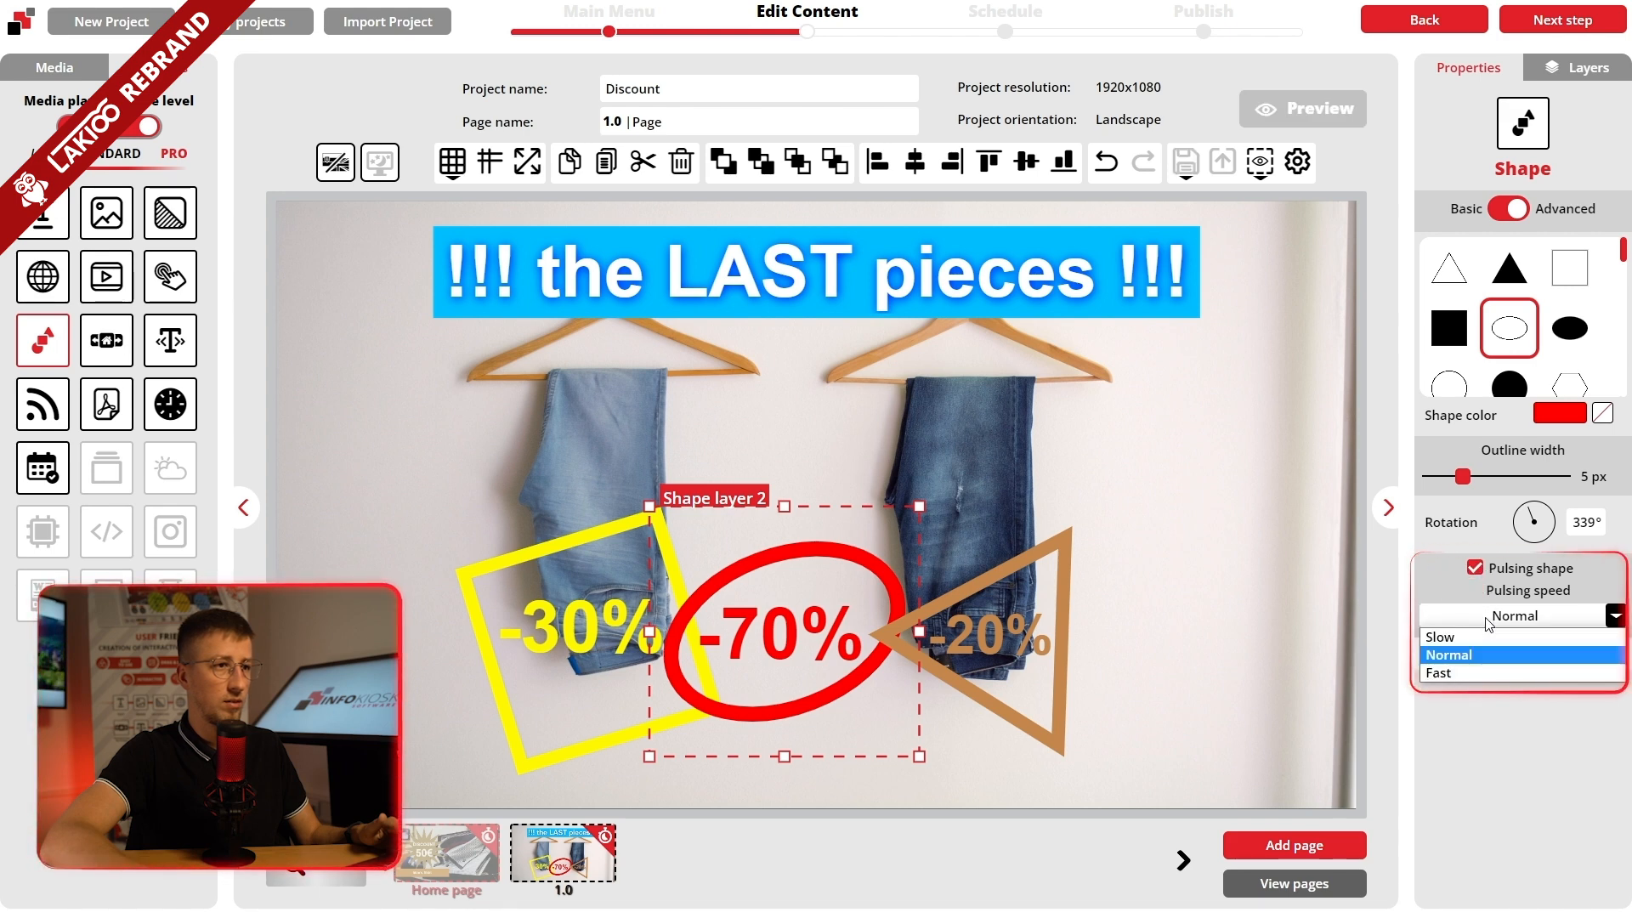
pyautogui.click(1471, 671)
# Step: Make the brown triangle around the -20% text pulse at Normal speed, and check the animated shapes in a preview
pyautogui.click(1013, 559)
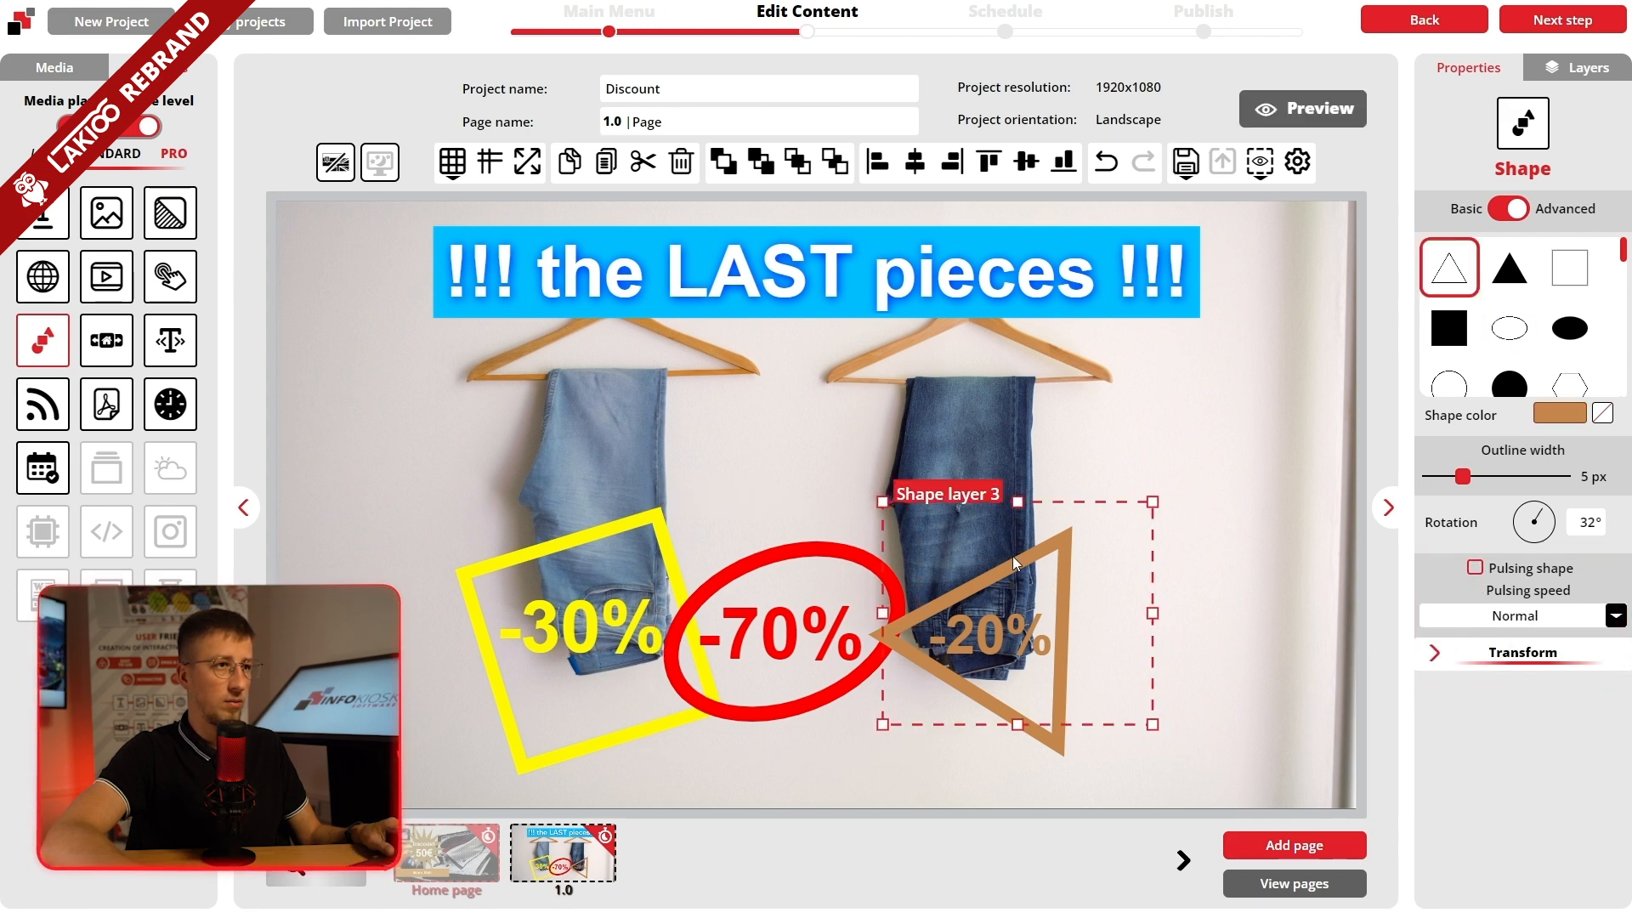
pyautogui.click(1514, 578)
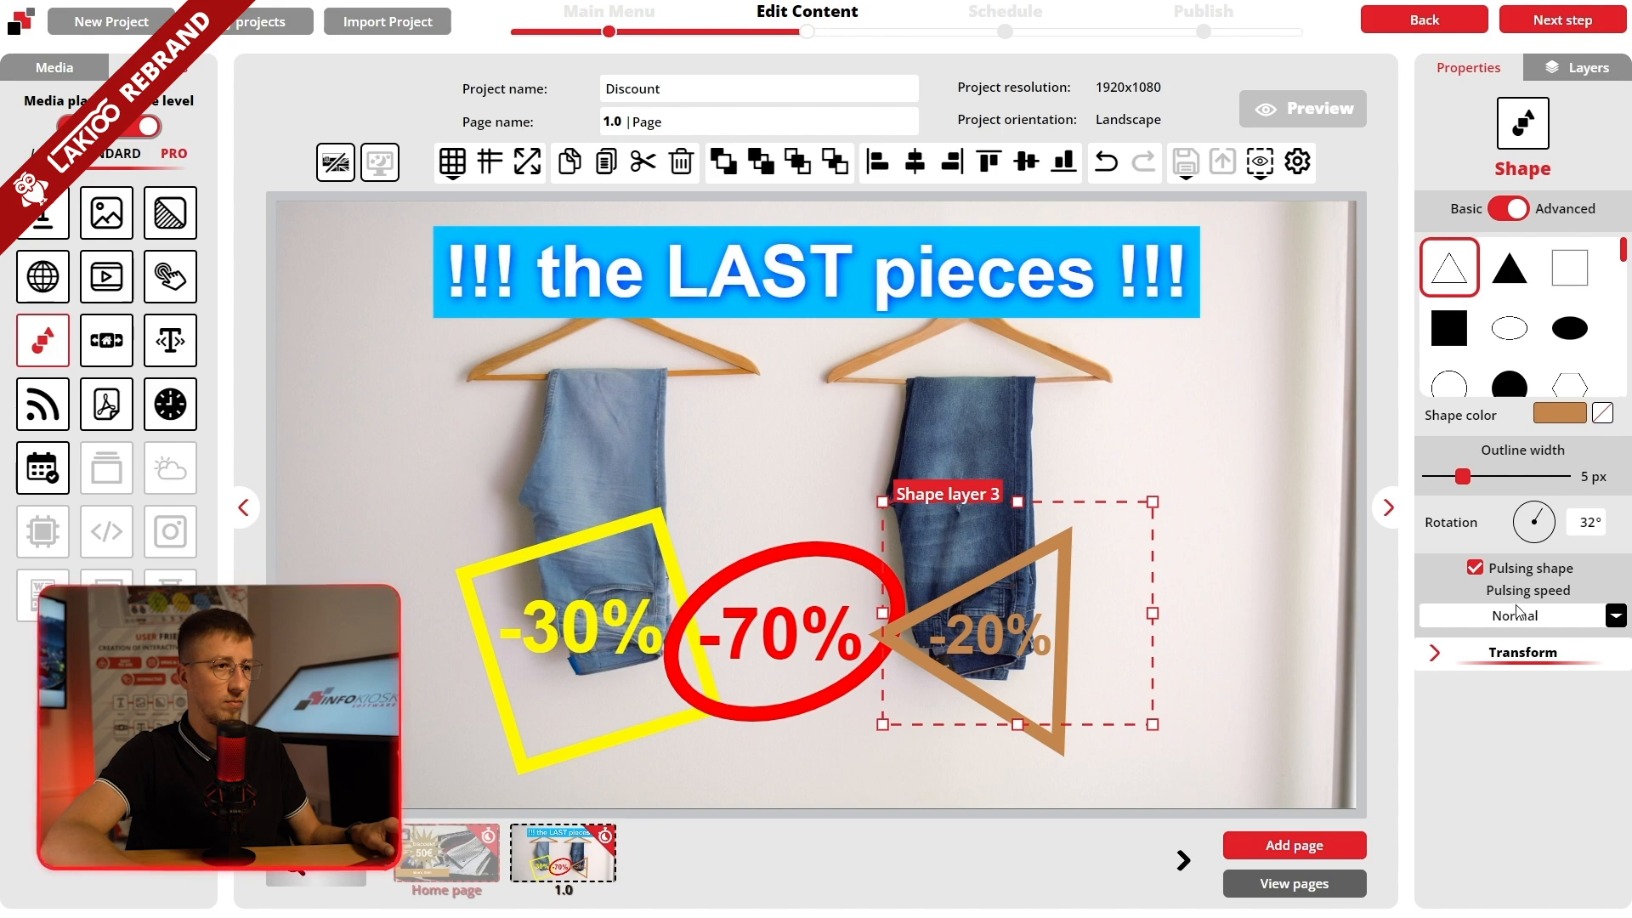
pyautogui.click(1324, 107)
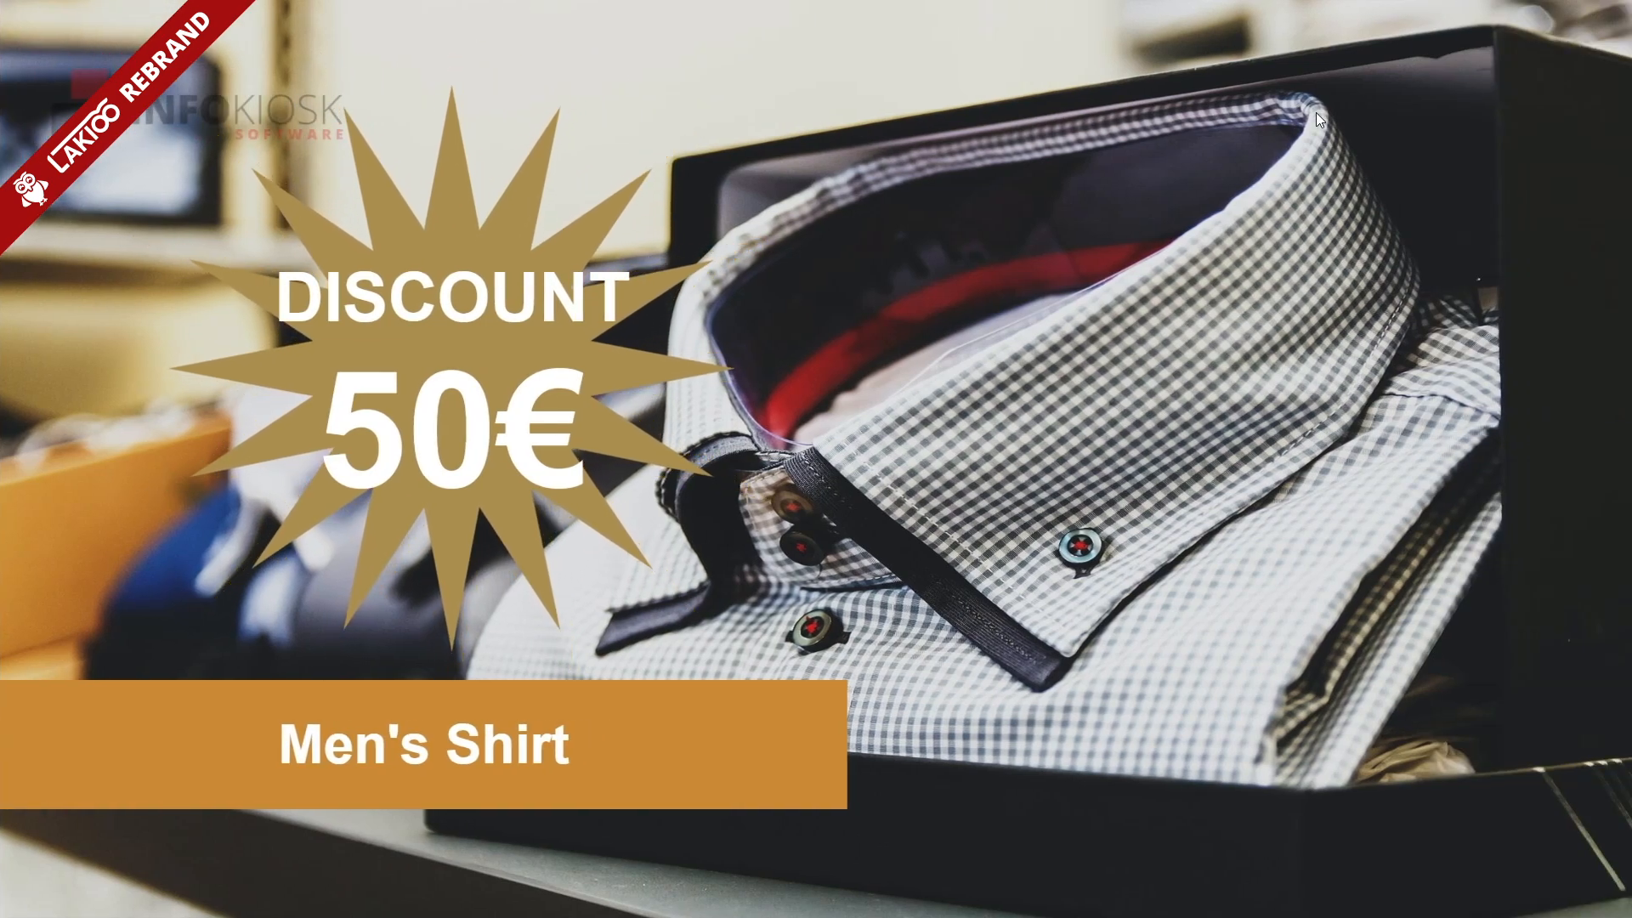
pyautogui.press('Escape')
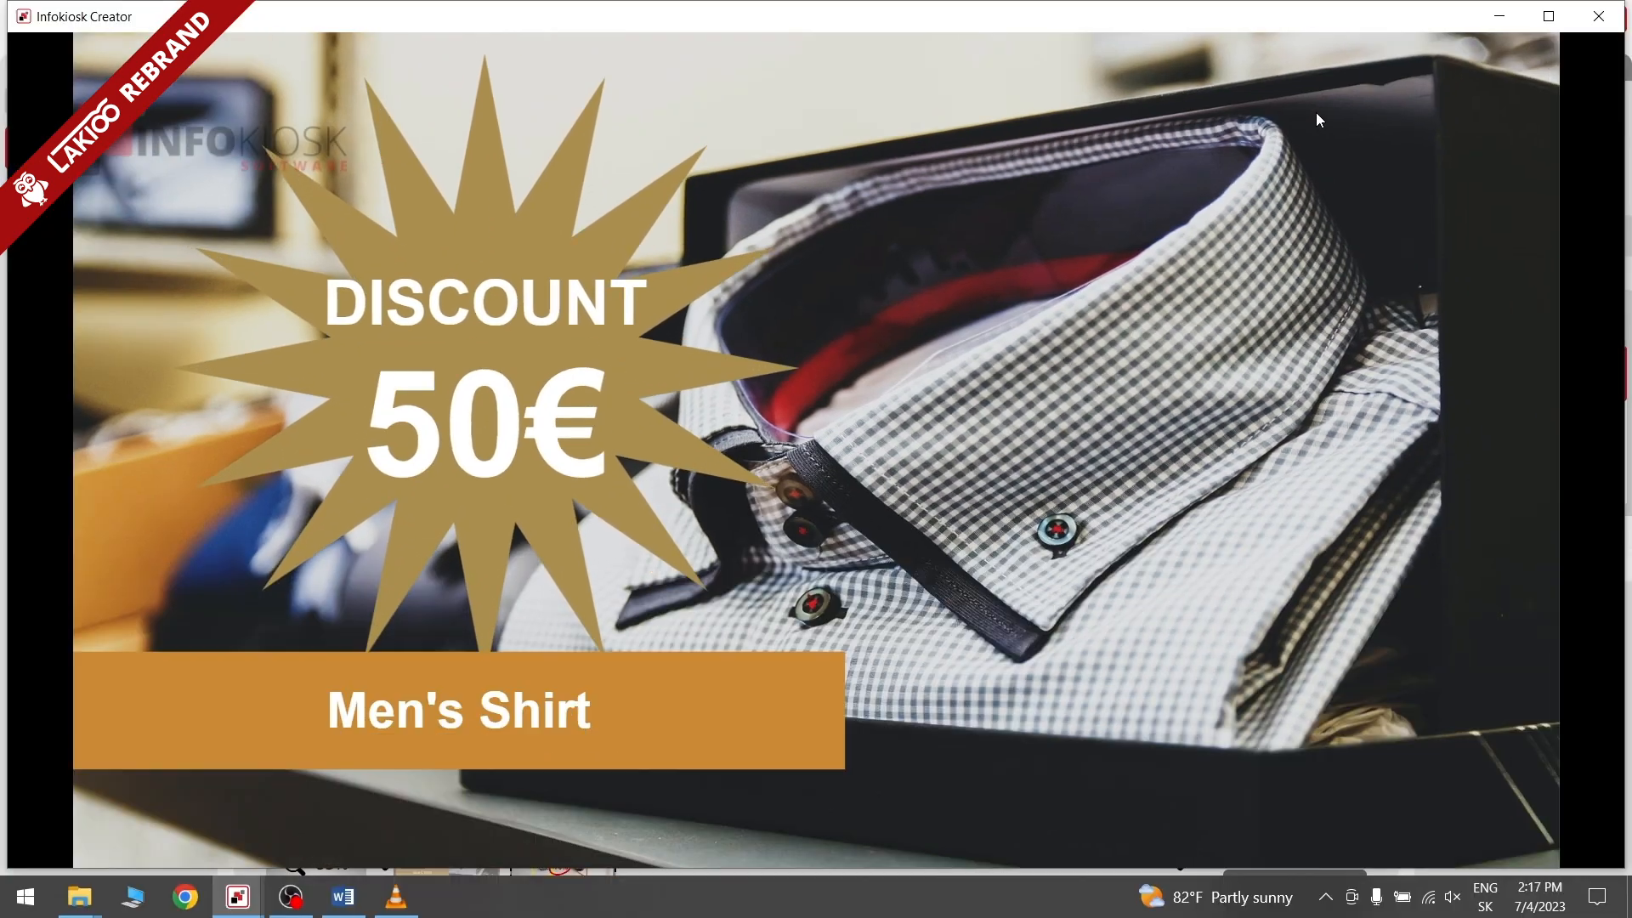
pyautogui.click(1586, 24)
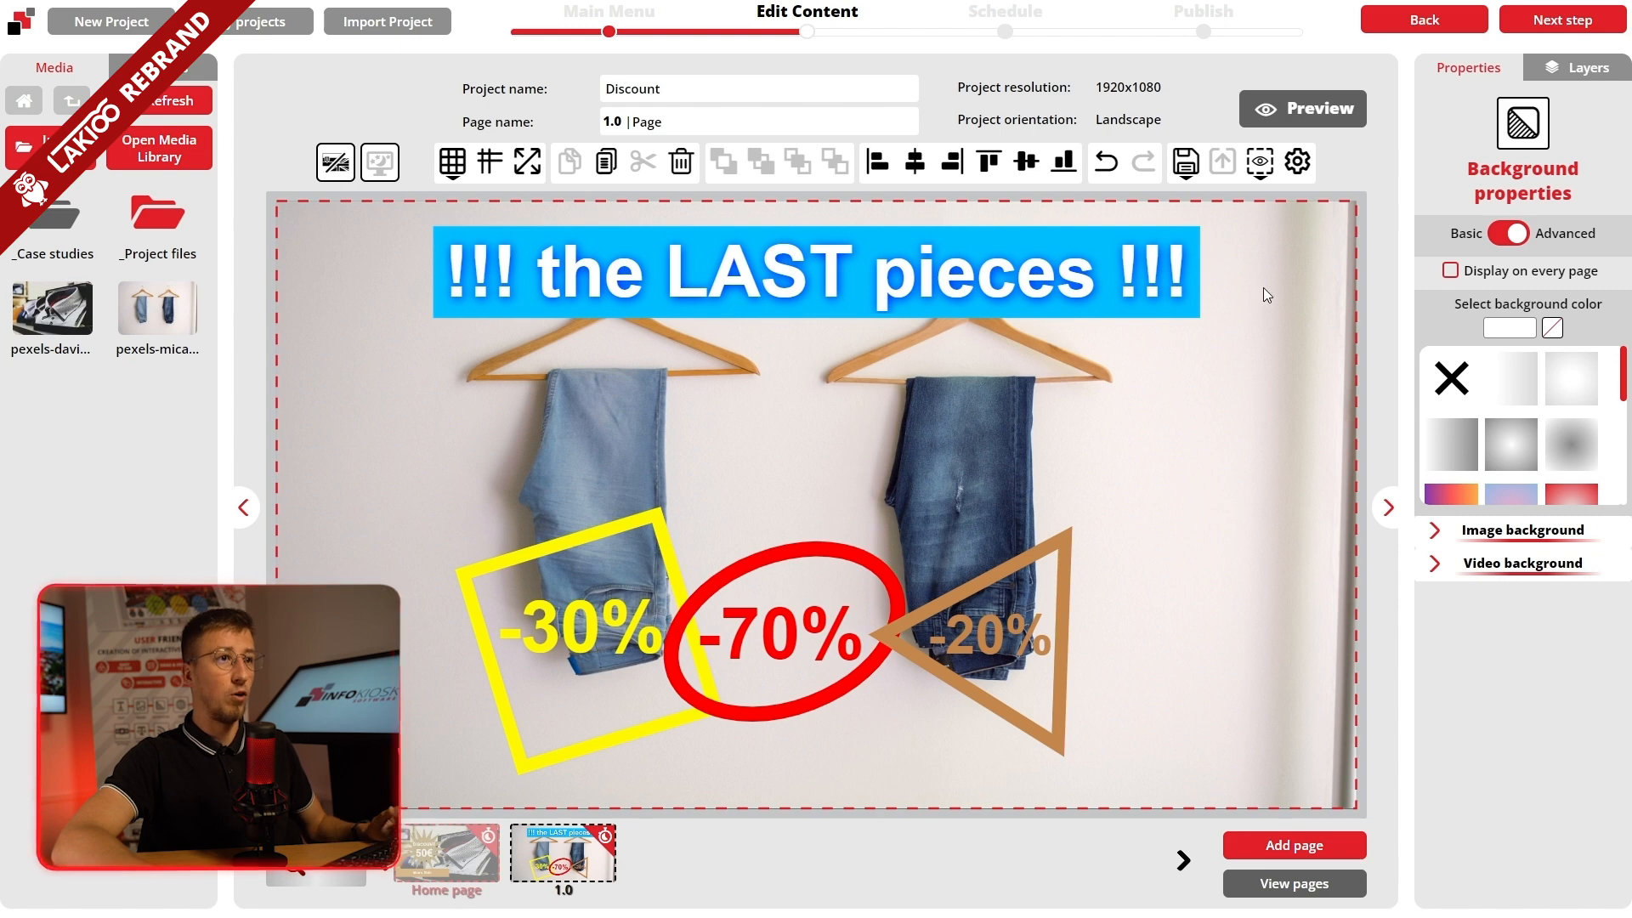
# Step: Set the project's default page duration to 4 s in the page settings
pyautogui.click(1300, 165)
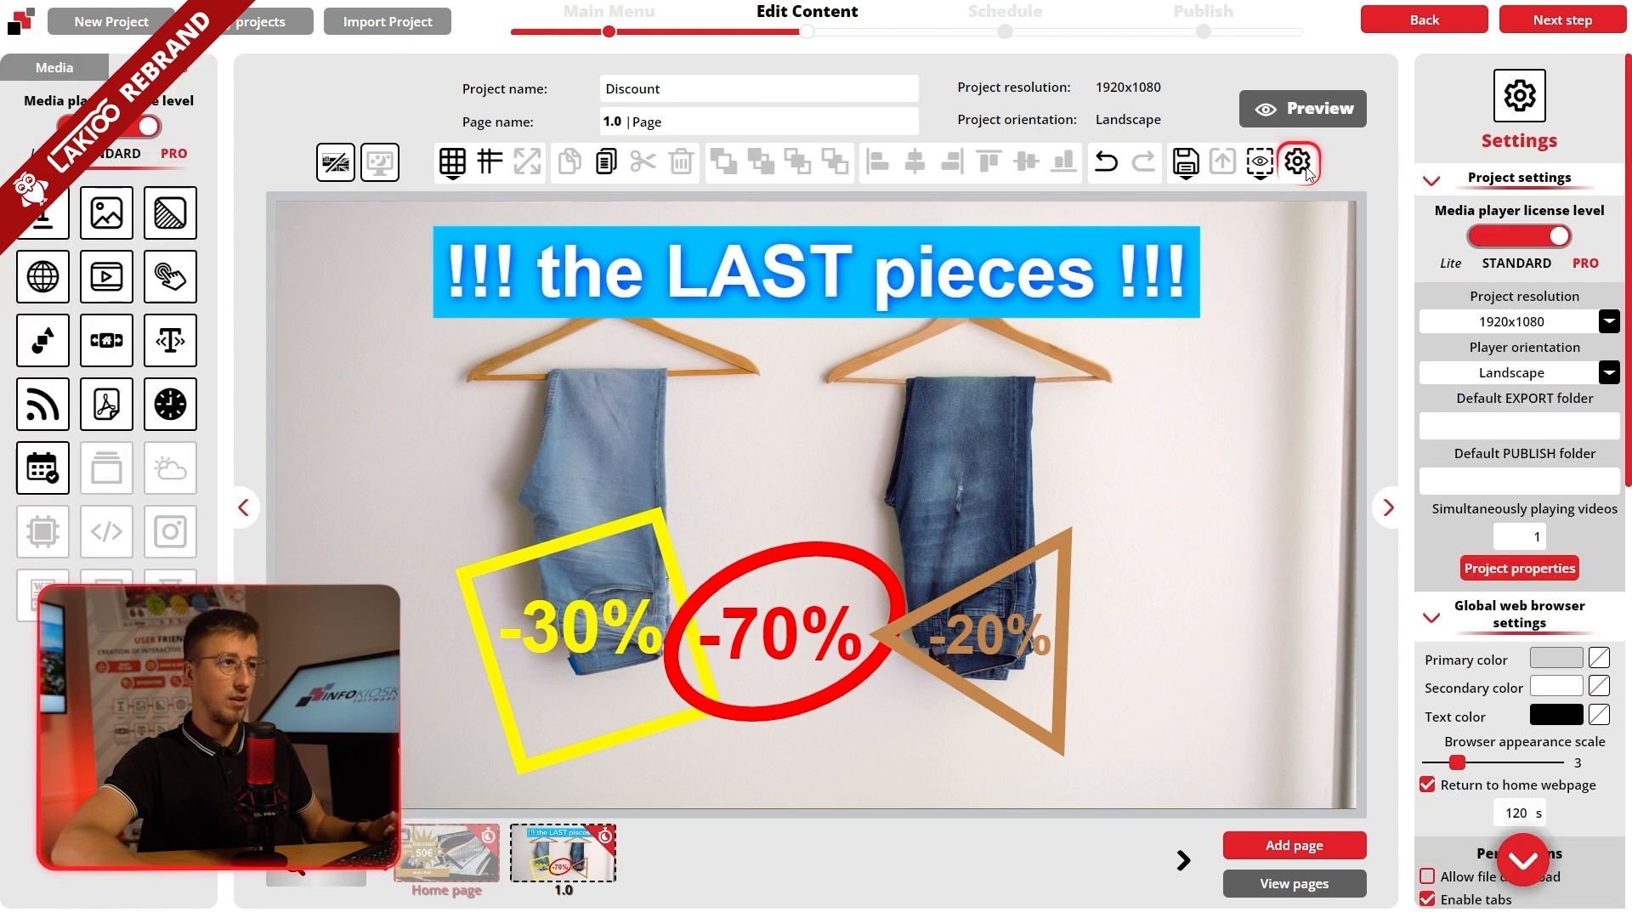
pyautogui.scroll(-2, 1436, 507)
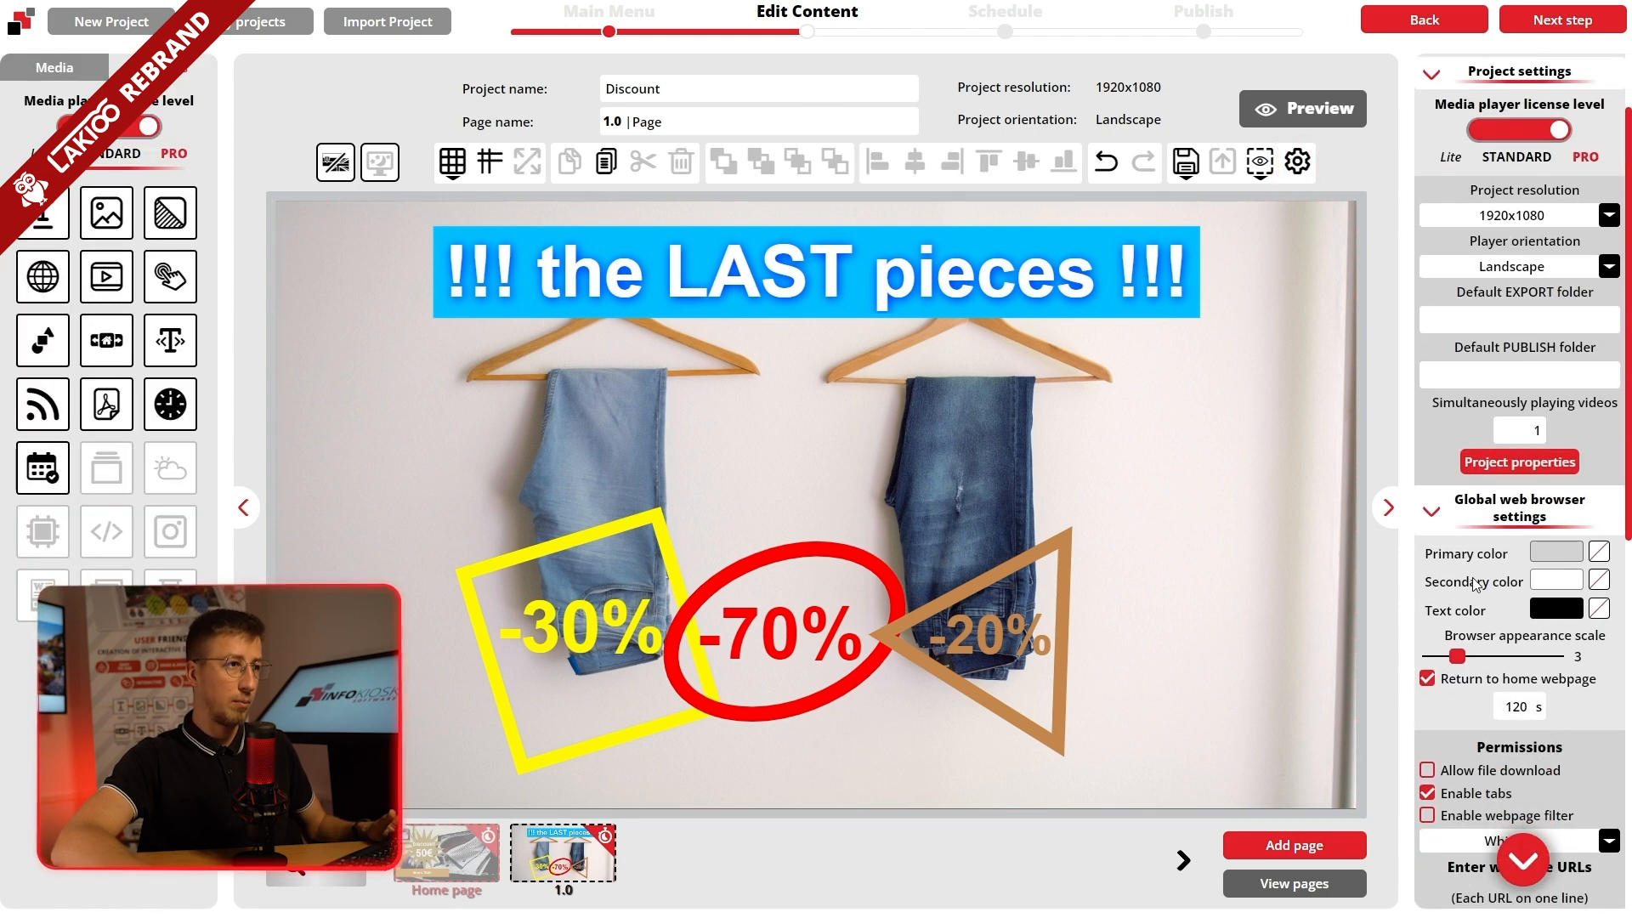
pyautogui.click(1436, 507)
pyautogui.scroll(-3, 1472, 487)
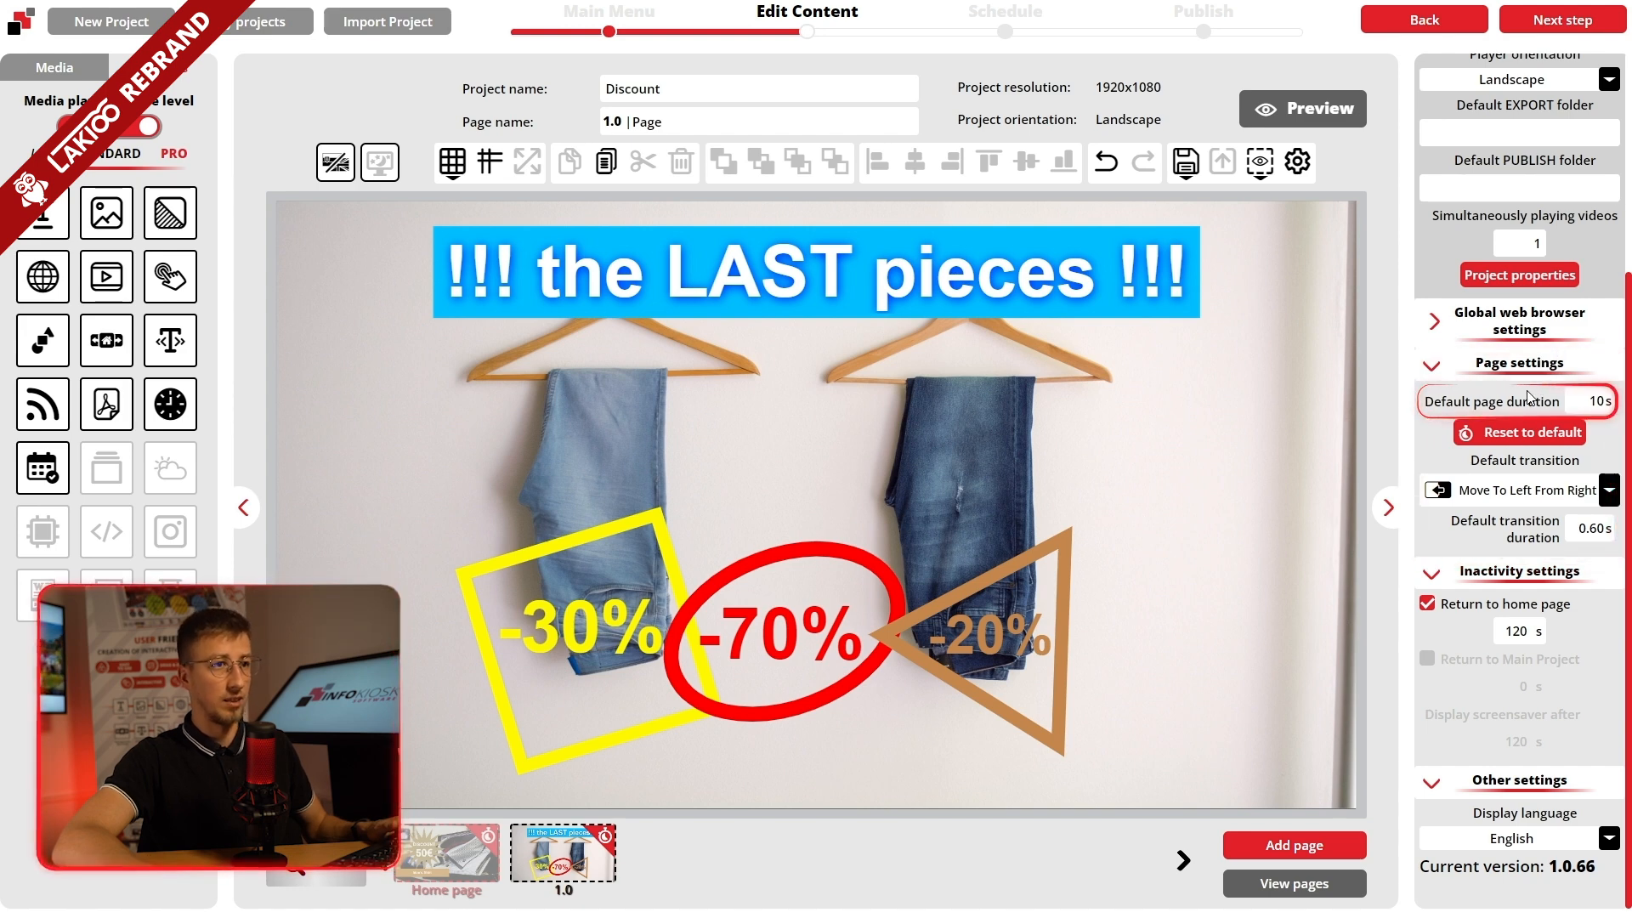
pyautogui.doubleClick(1598, 400)
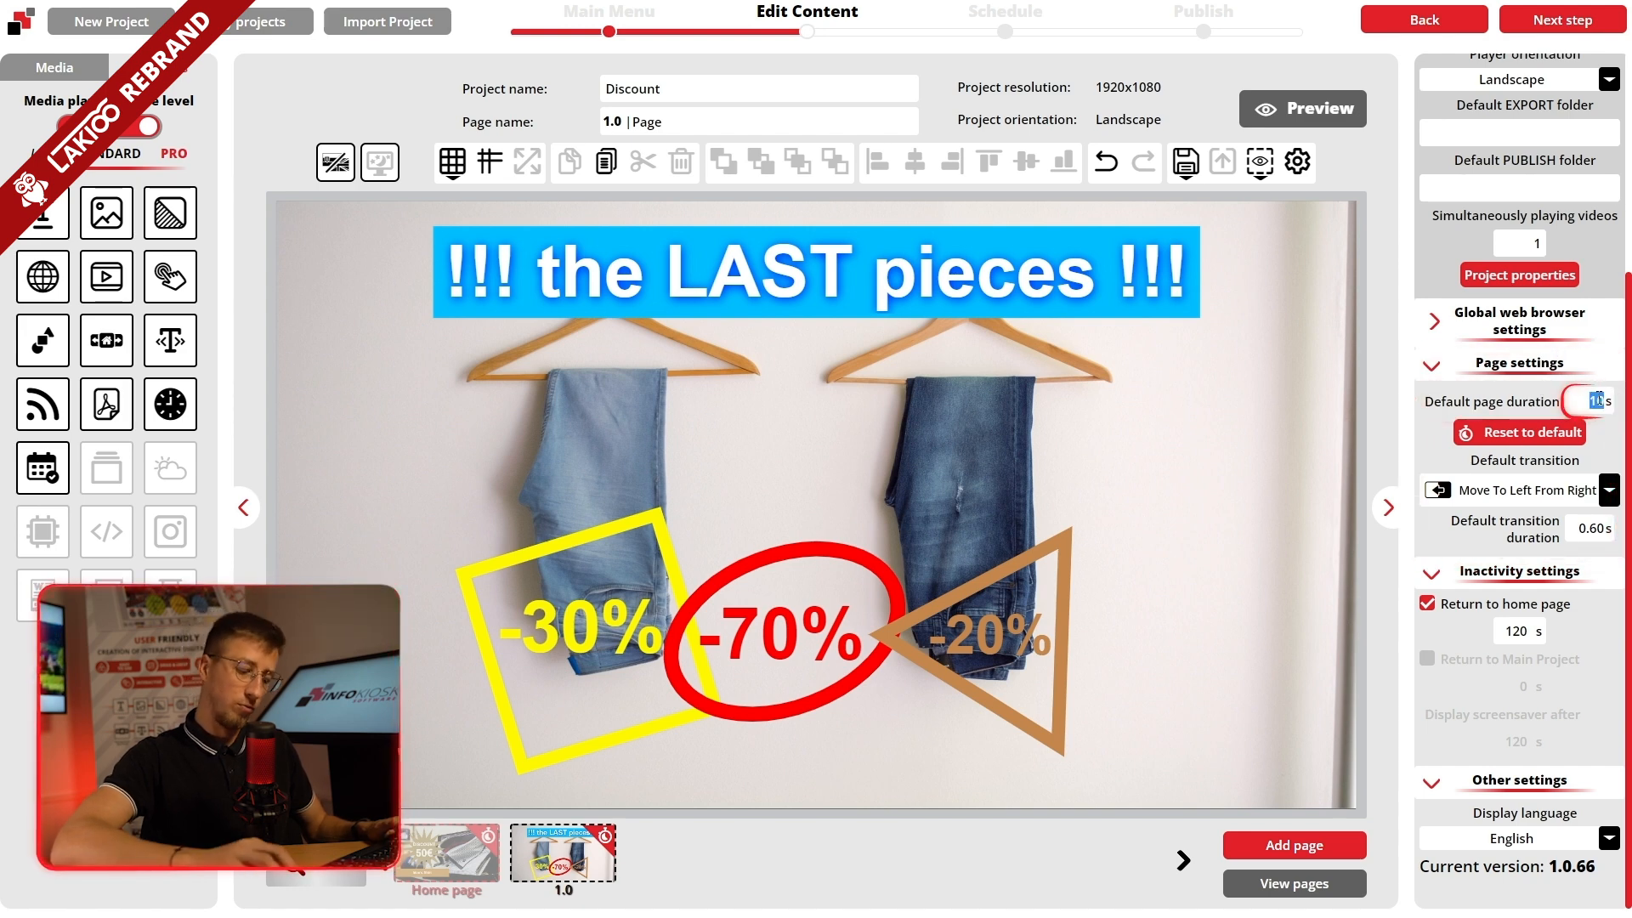
pyautogui.press('BackSpace')
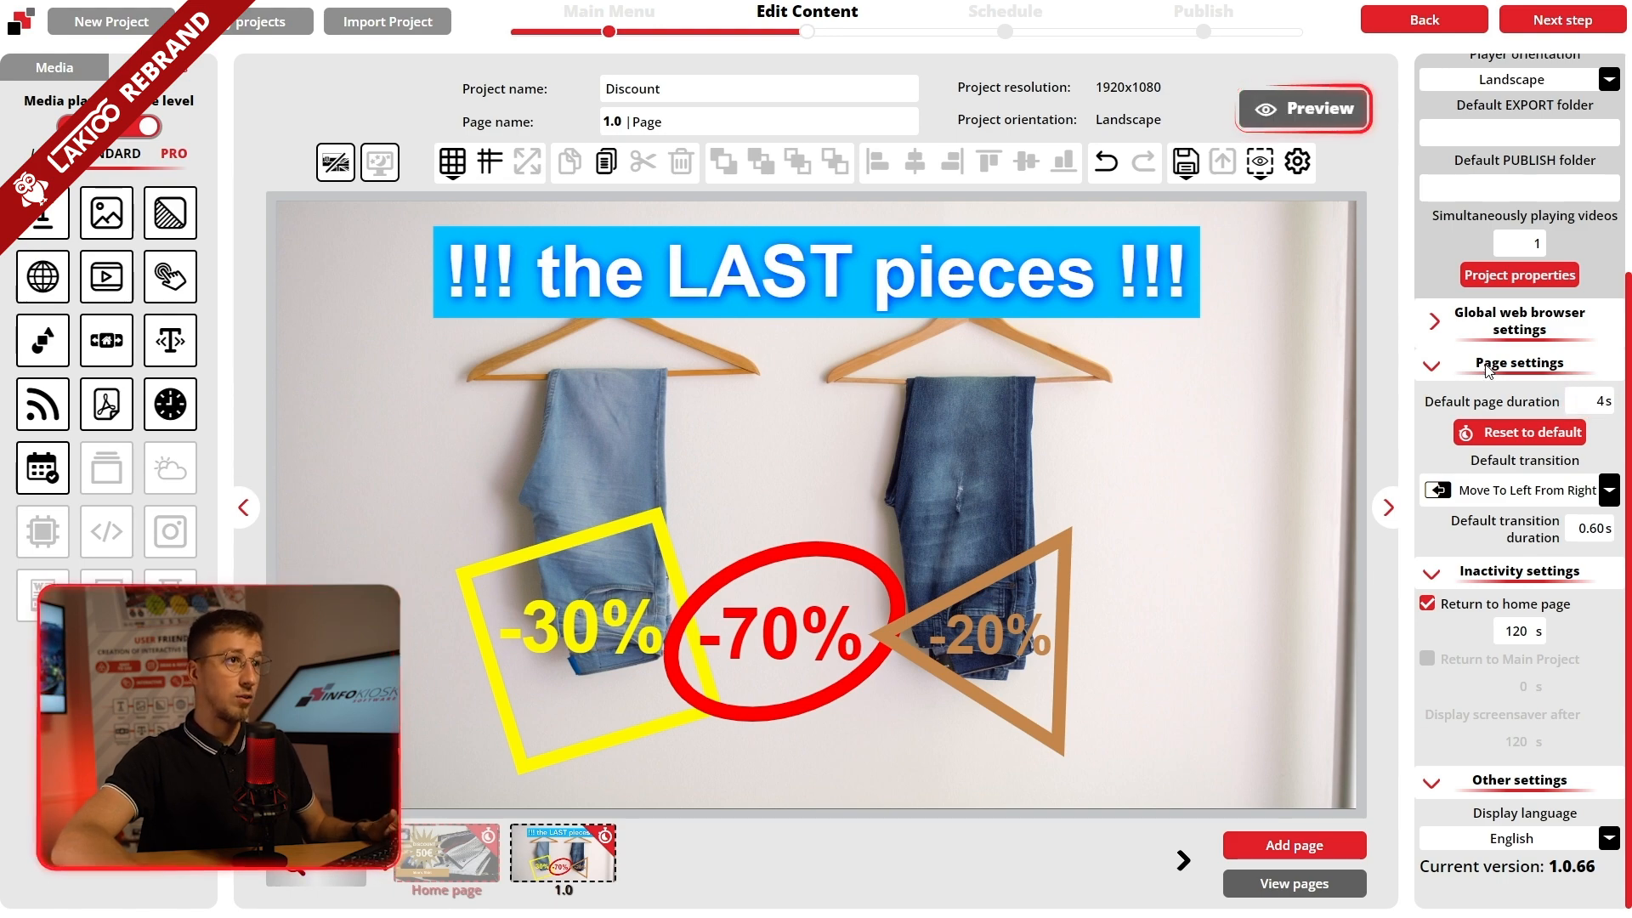
# Step: Preview the project to check how the pages change with the new duration, and close the preview
pyautogui.click(1304, 102)
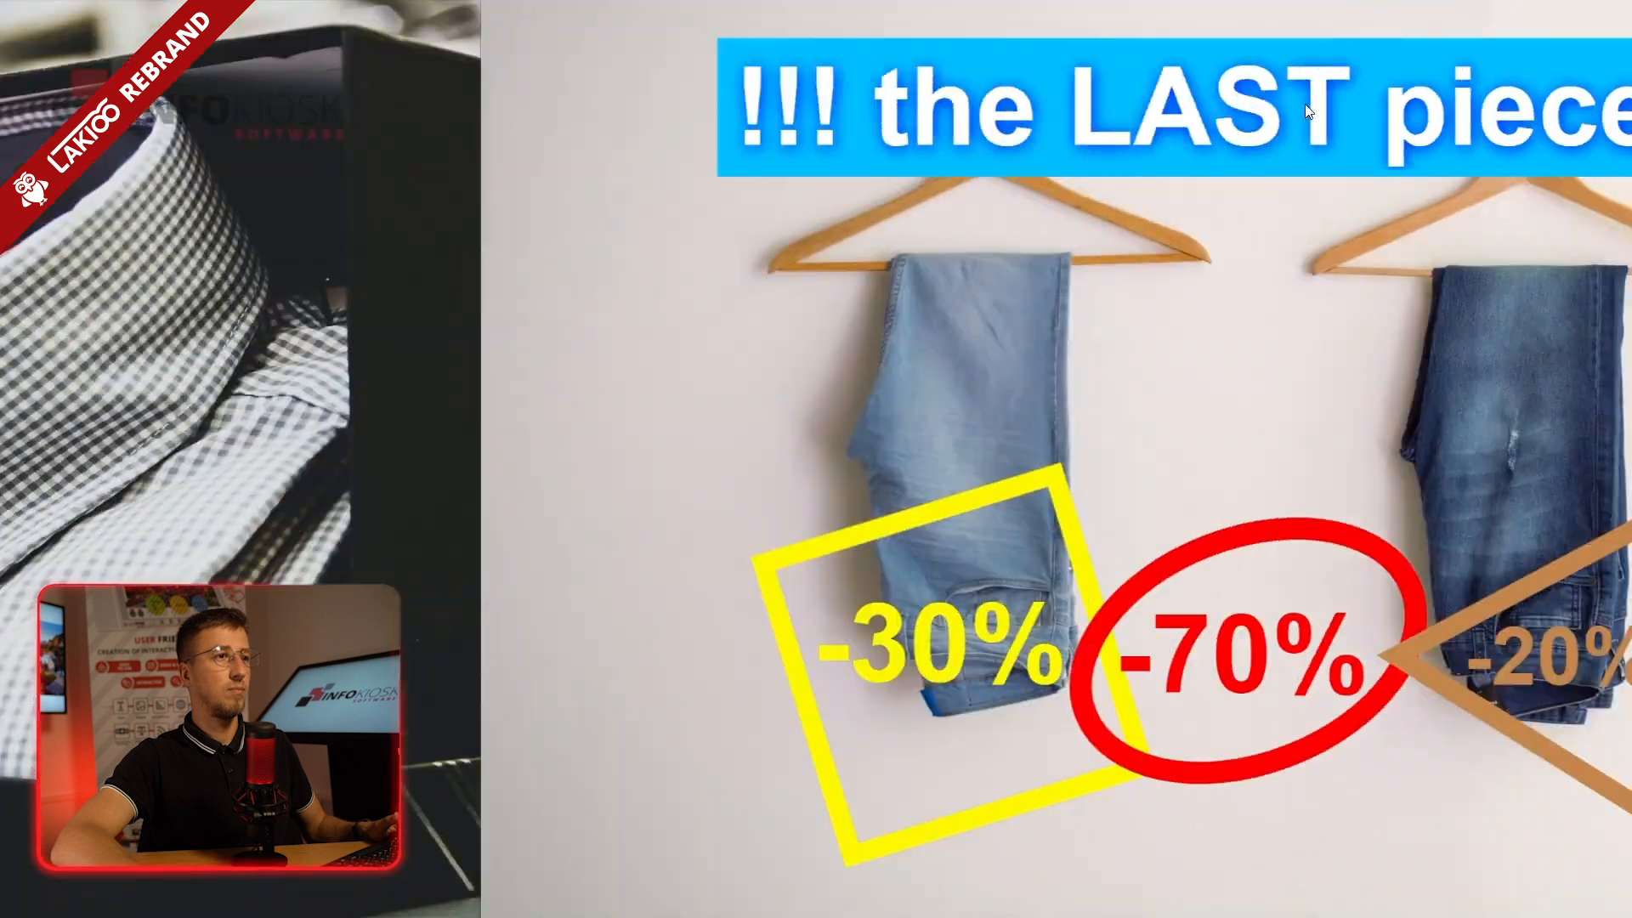
pyautogui.press('Escape')
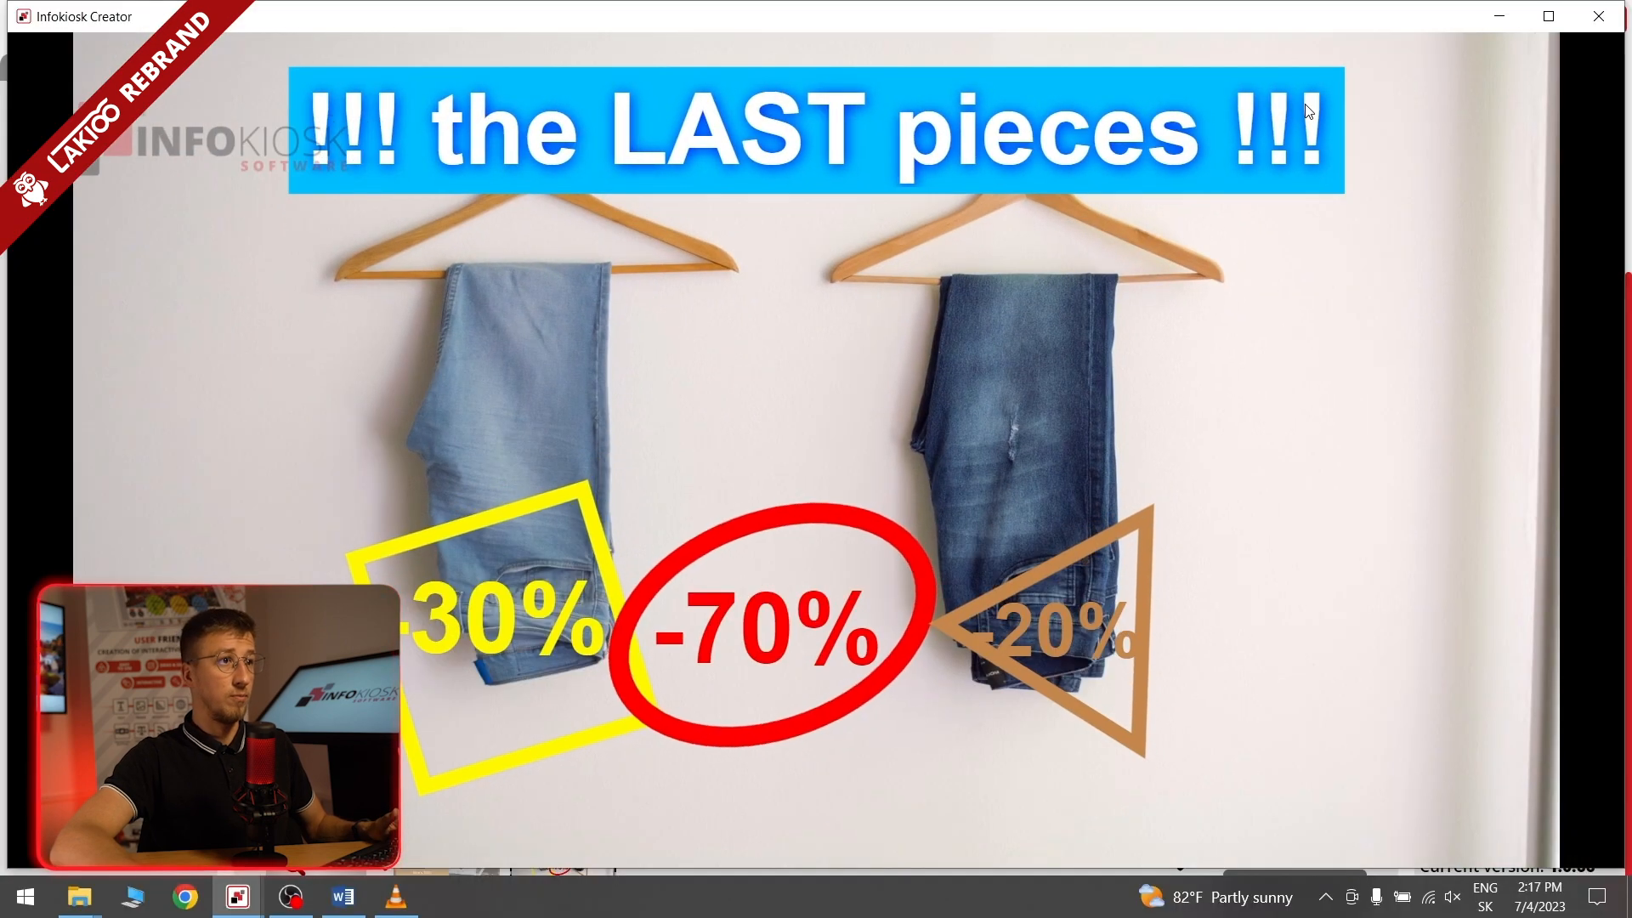
pyautogui.click(1596, 16)
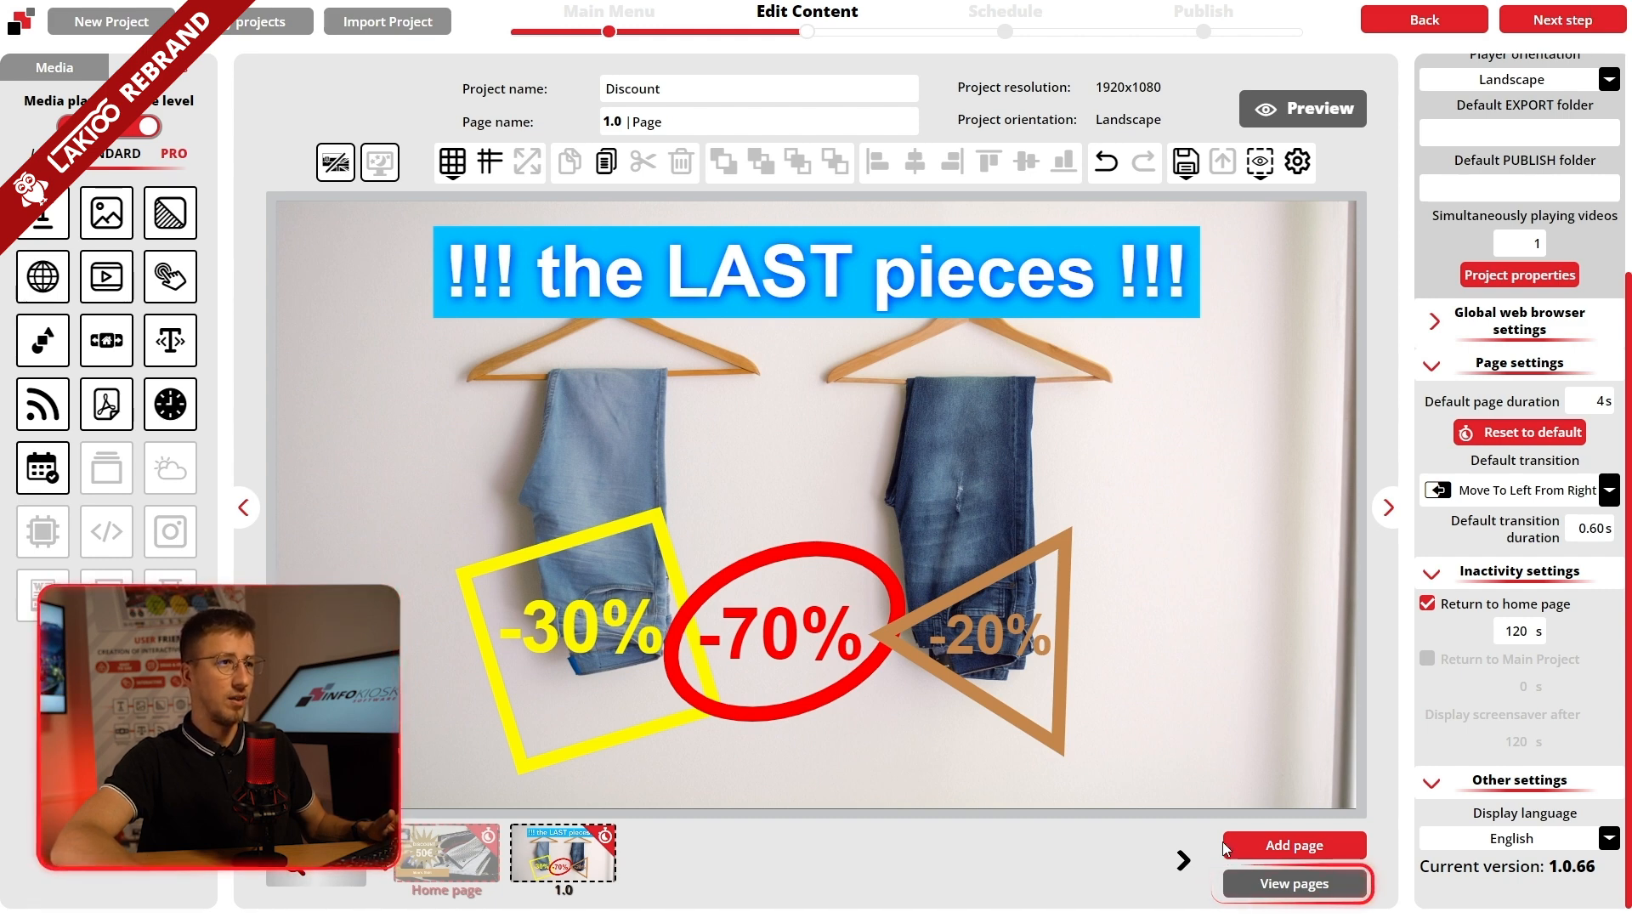
# Step: Open the overview of all pages and set the home page's duration to 3 s
pyautogui.click(1327, 893)
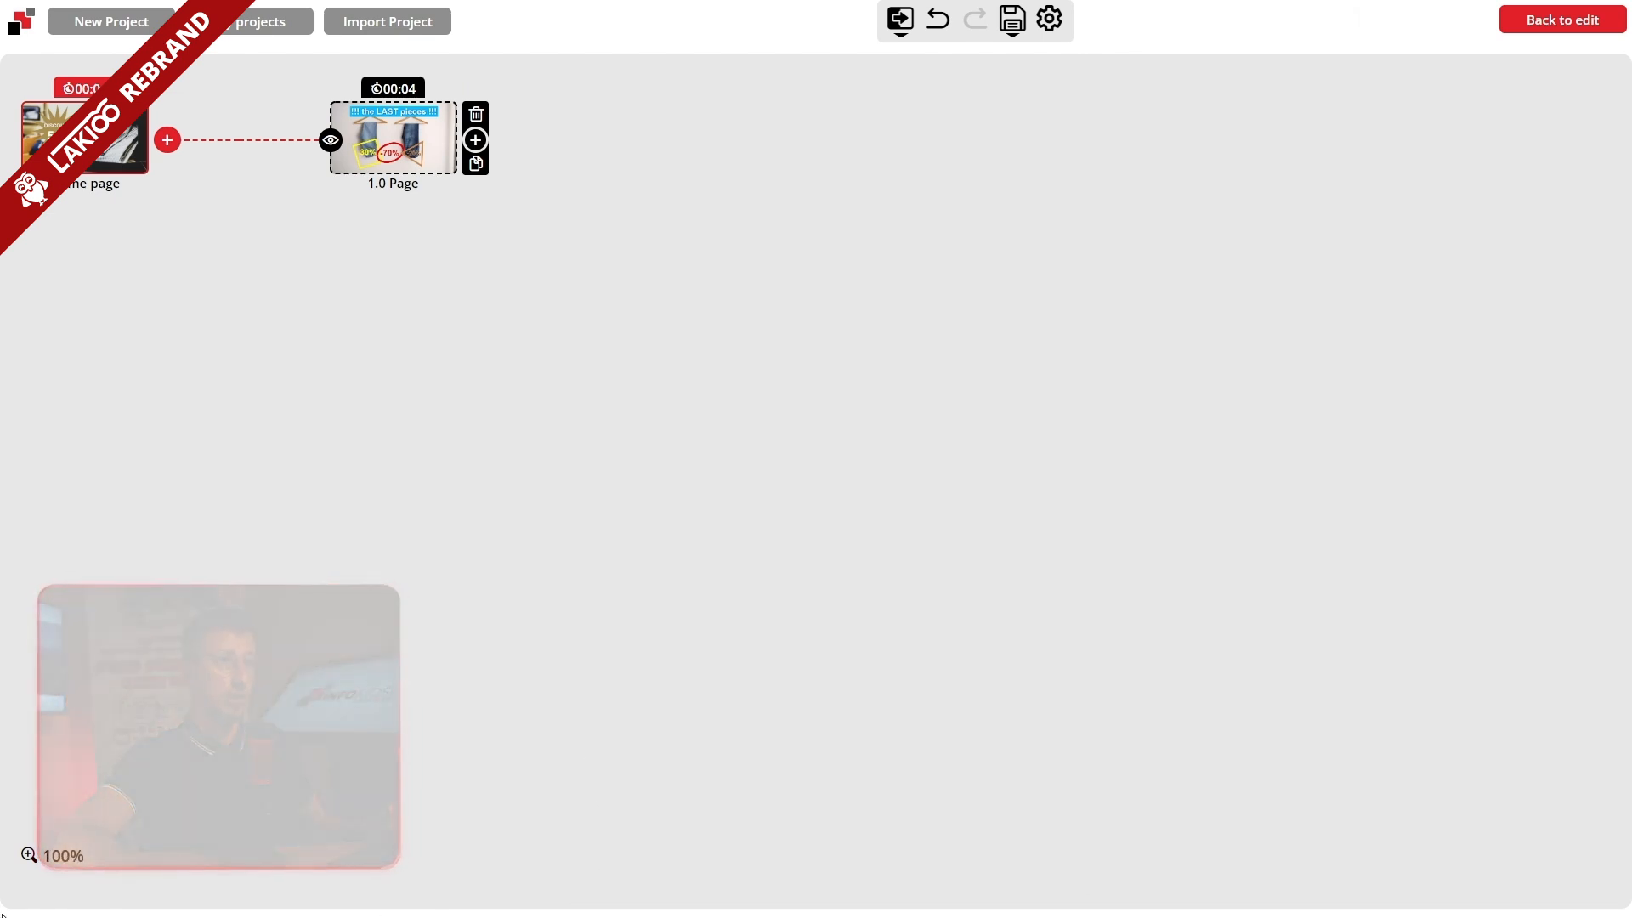
pyautogui.click(56, 859)
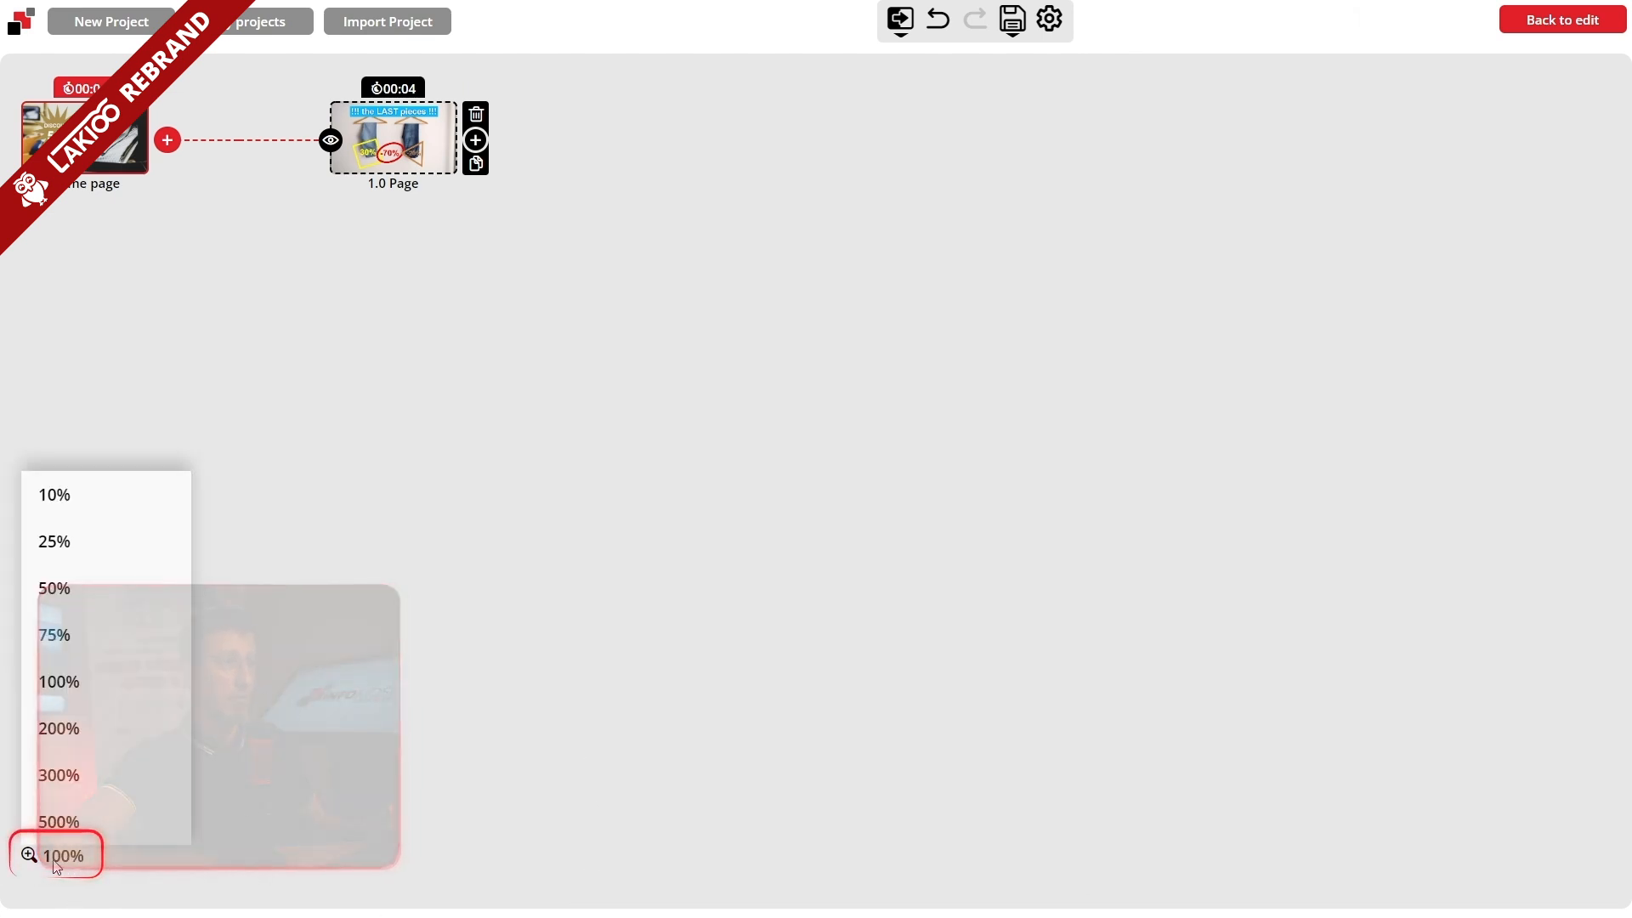
pyautogui.click(89, 772)
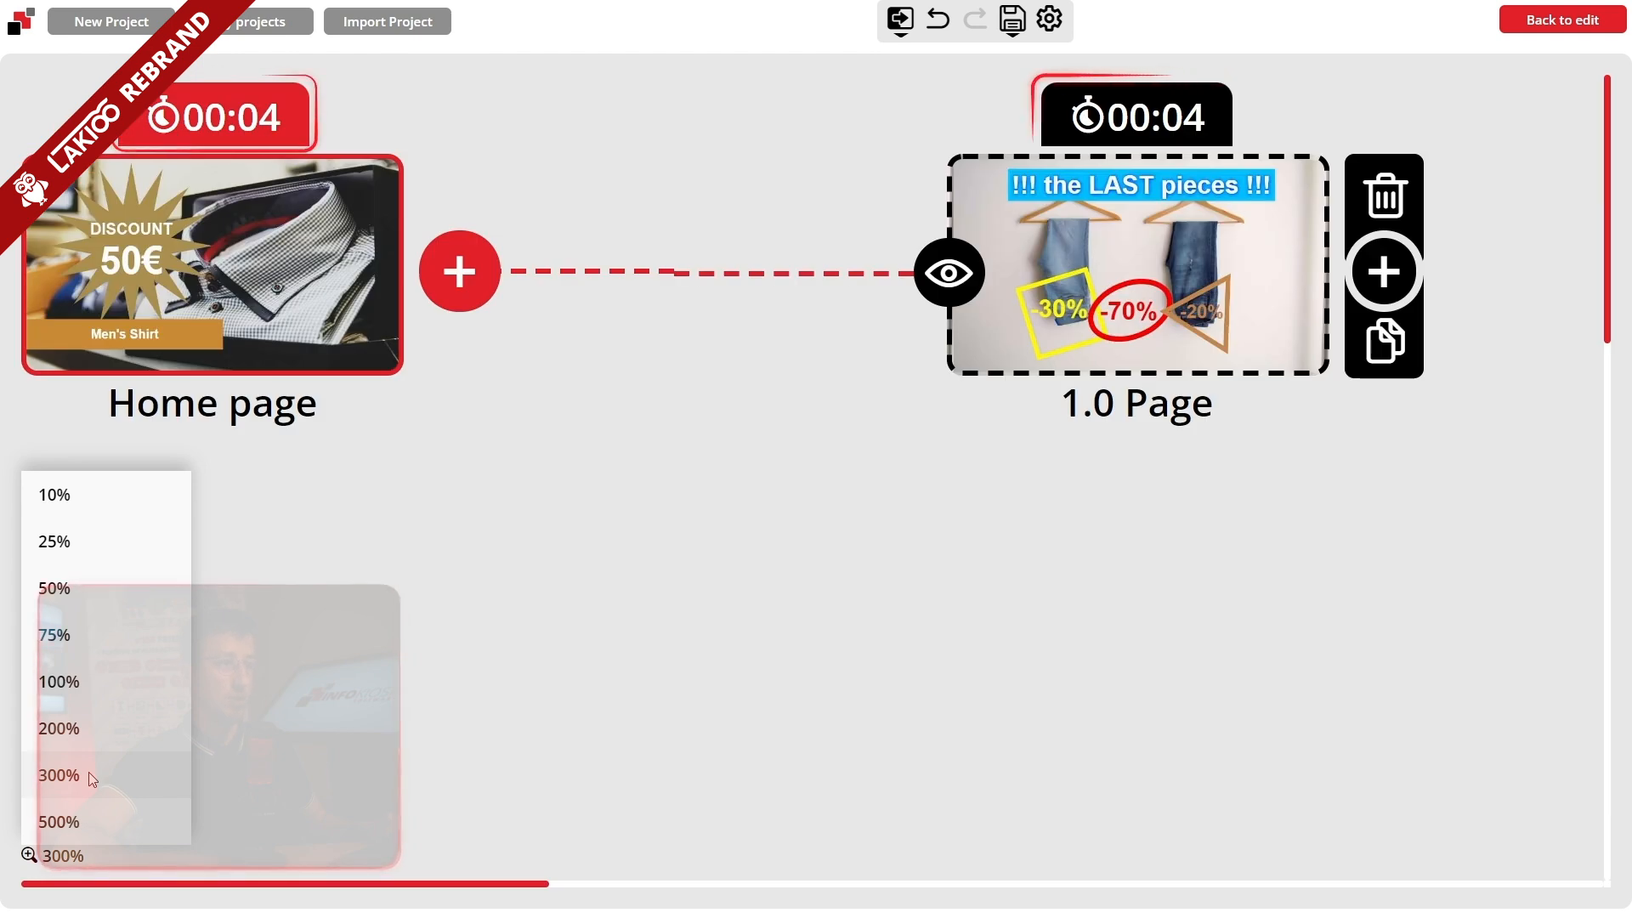
pyautogui.click(242, 91)
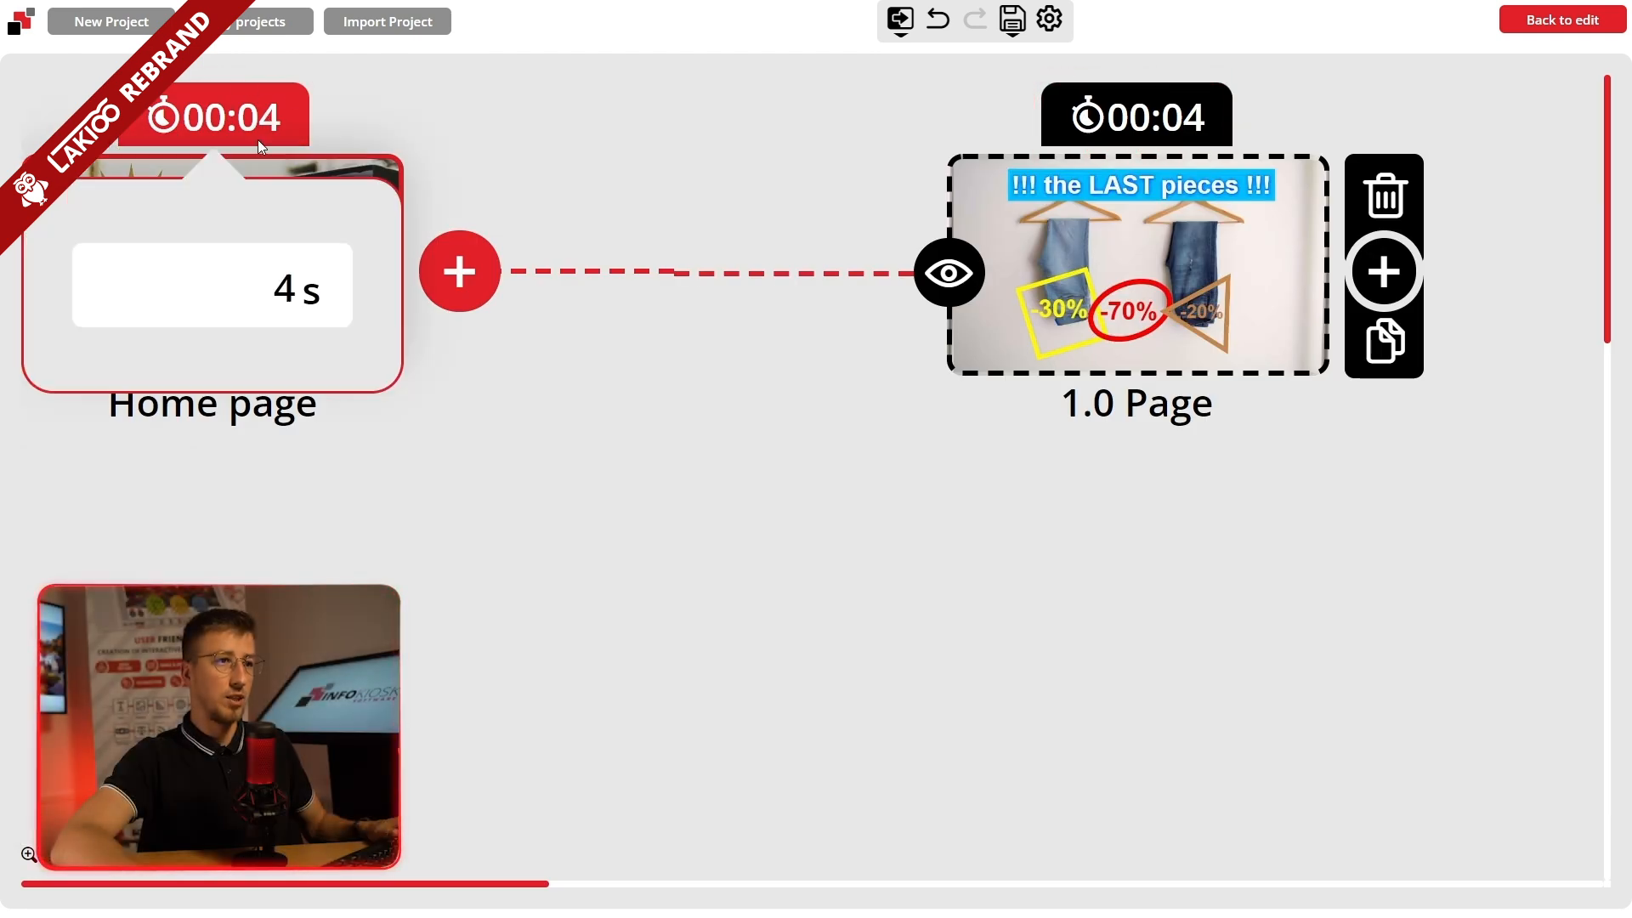
pyautogui.doubleClick(289, 293)
pyautogui.write('3')
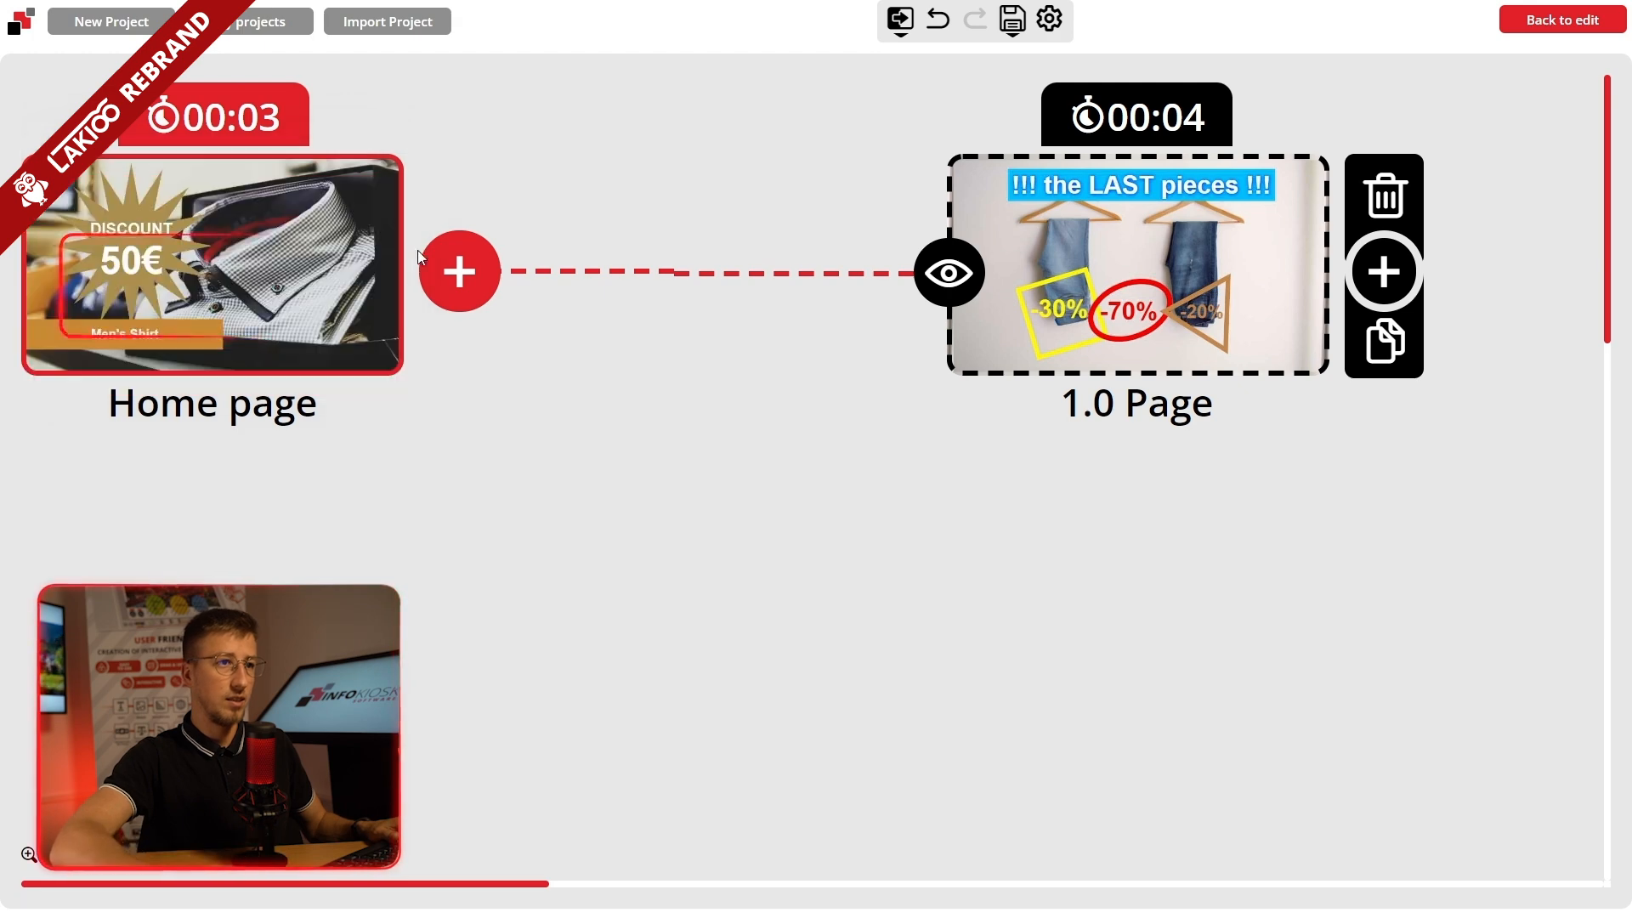
# Step: Set the duration of page 1.0 with the jeans to 5 s
pyautogui.moveTo(1137, 119)
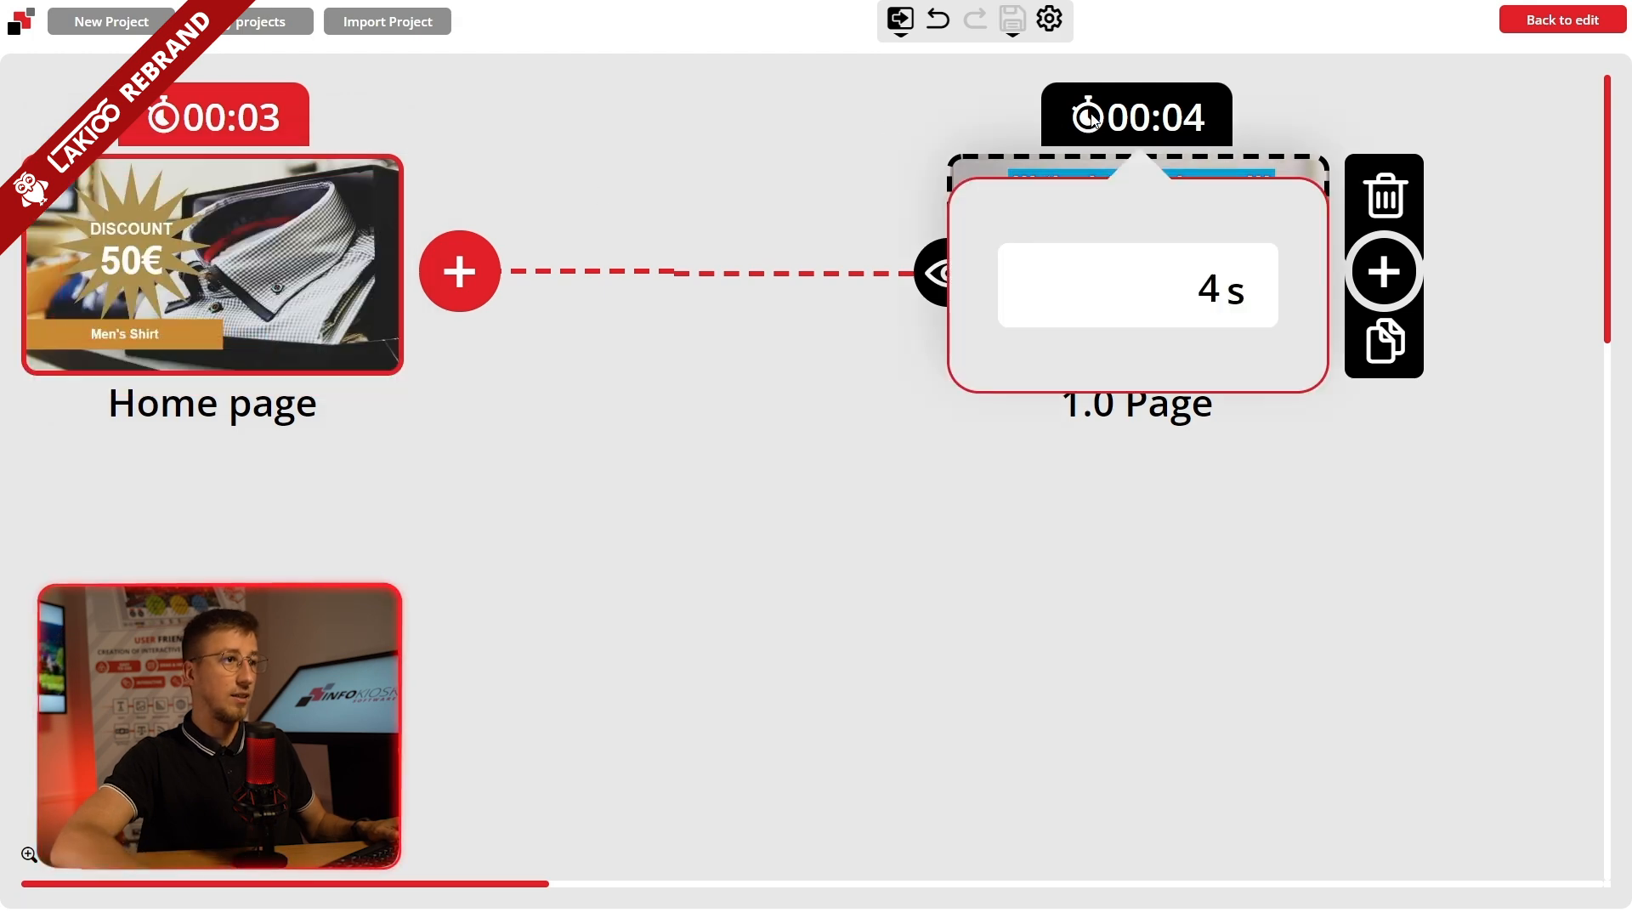
pyautogui.doubleClick(1209, 291)
pyautogui.write('5')
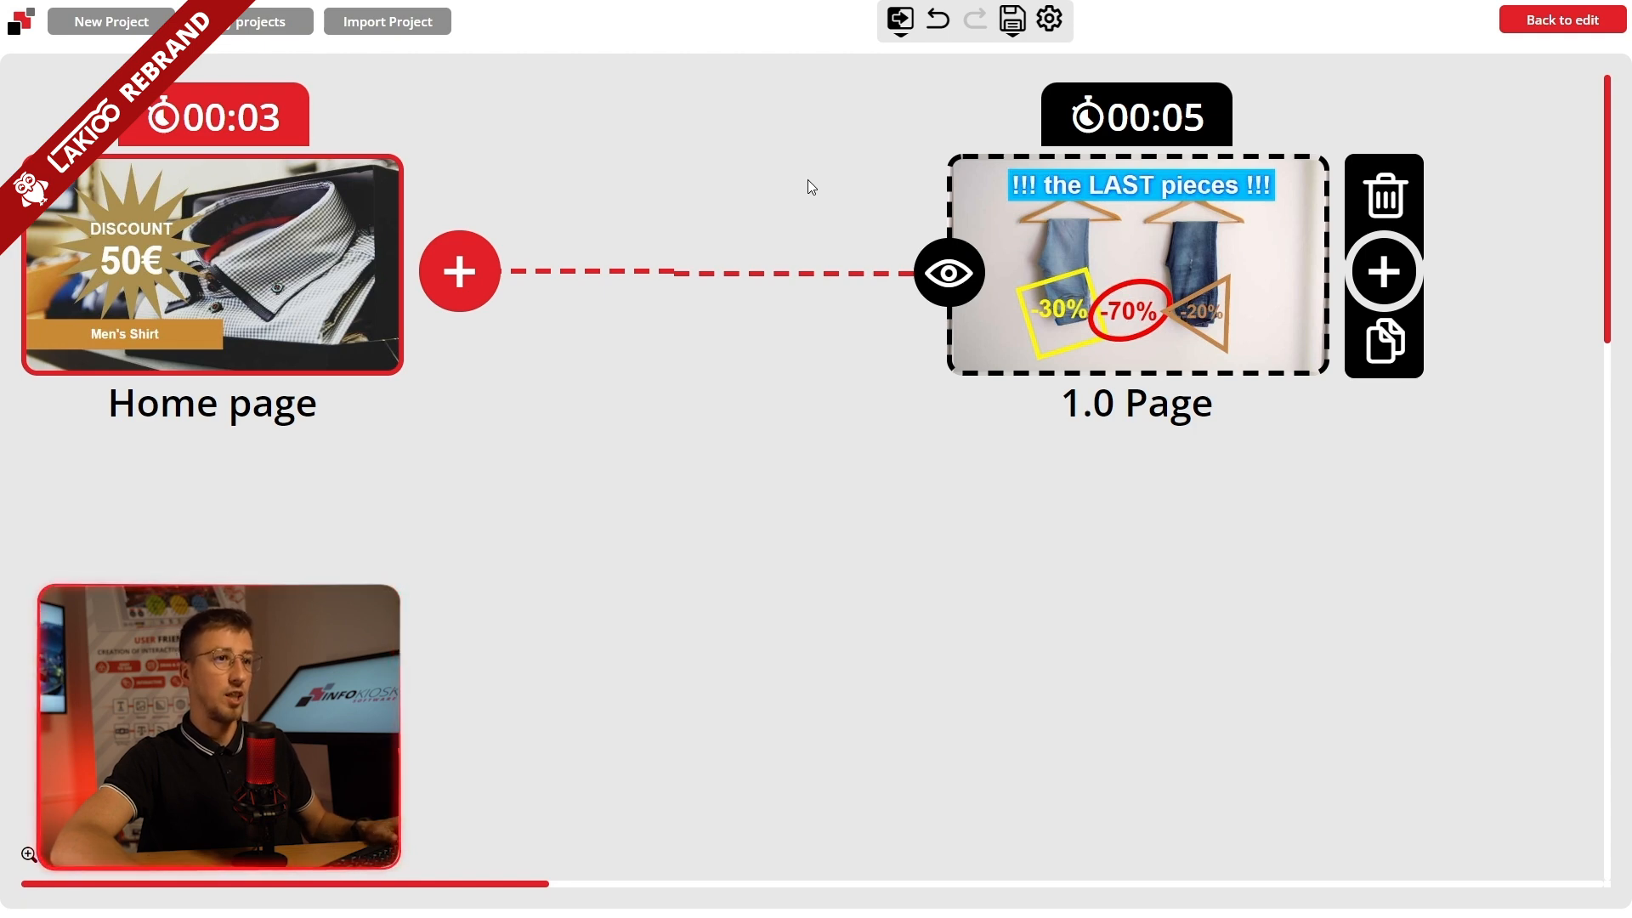
# Step: Change the project's default page transition to Fade From Bottom
pyautogui.click(900, 19)
pyautogui.click(964, 98)
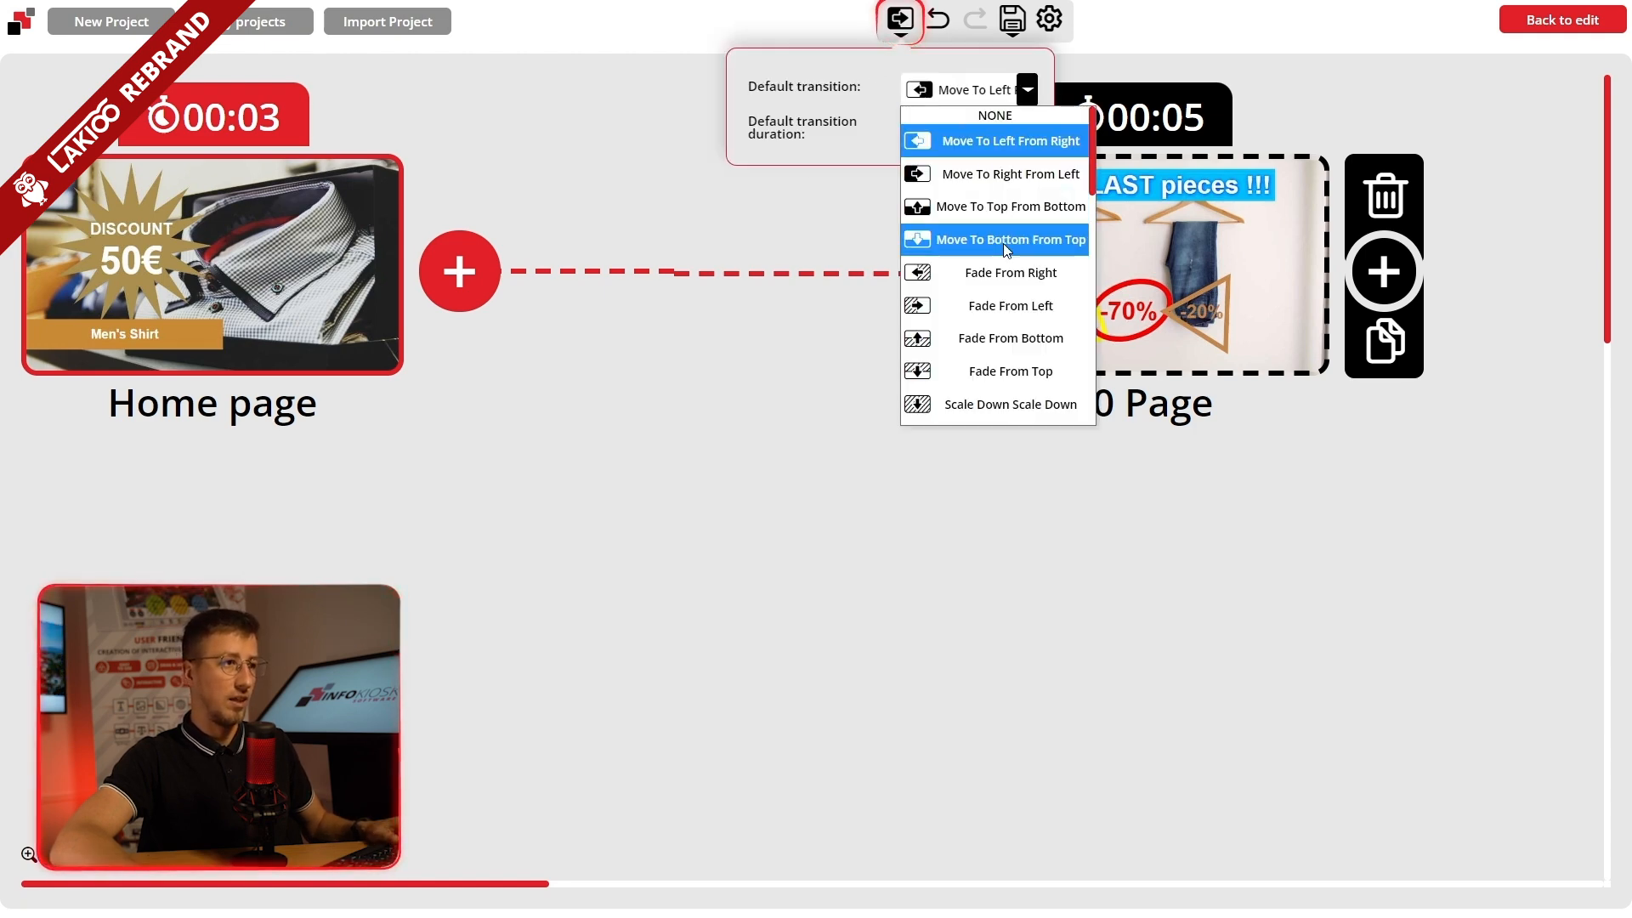
pyautogui.scroll(-8, 1003, 251)
pyautogui.scroll(6, 1003, 257)
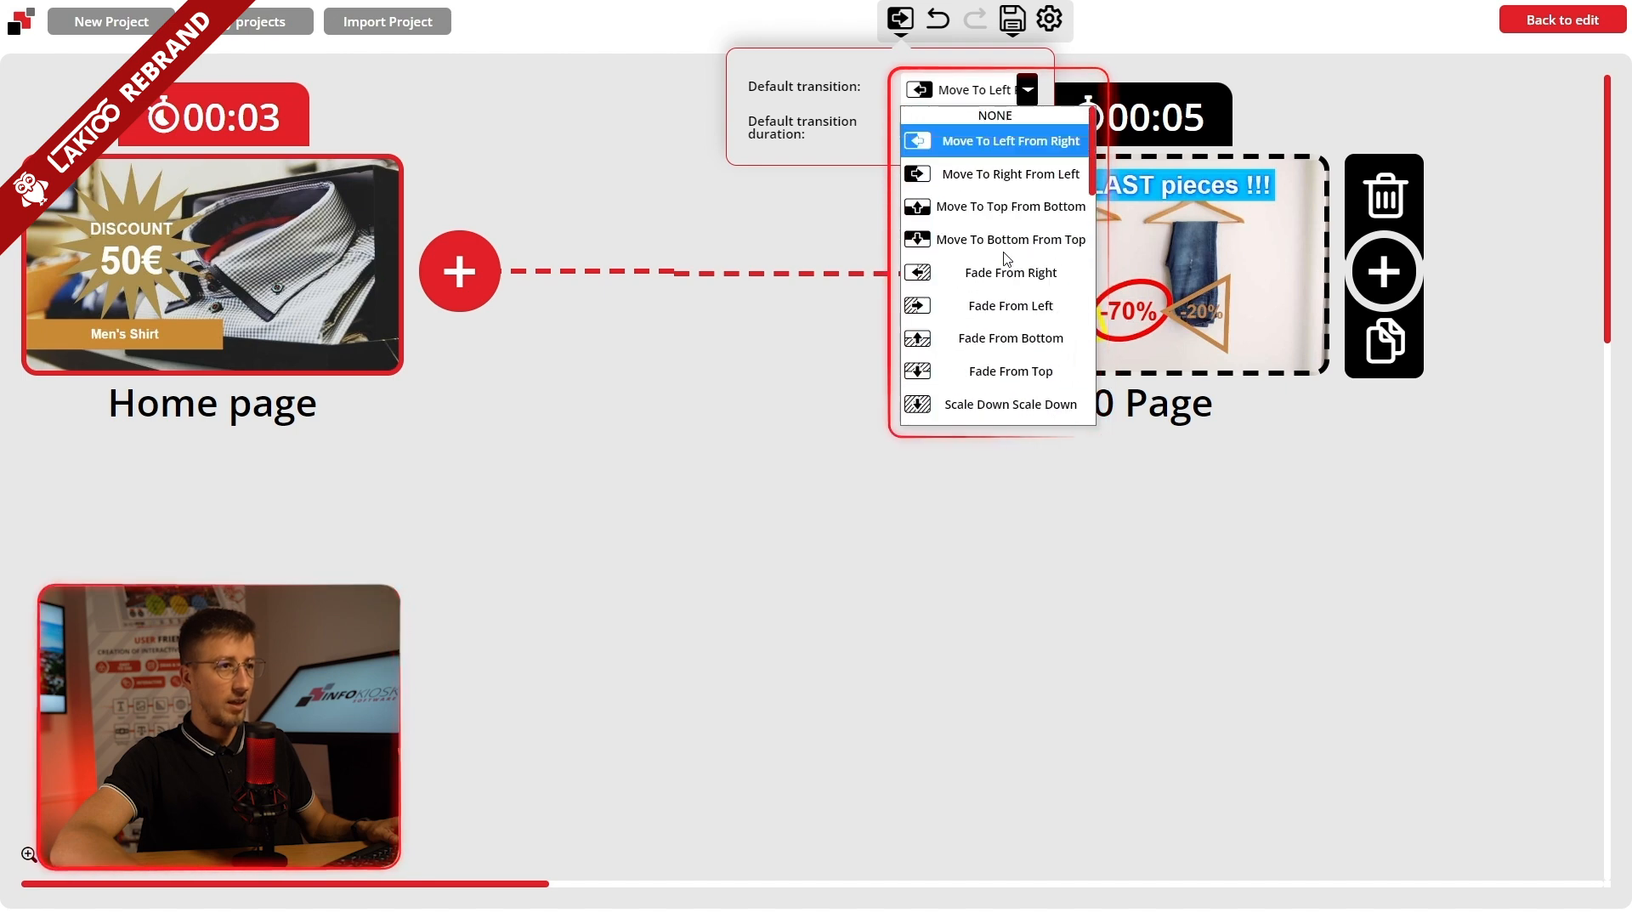
pyautogui.click(1013, 338)
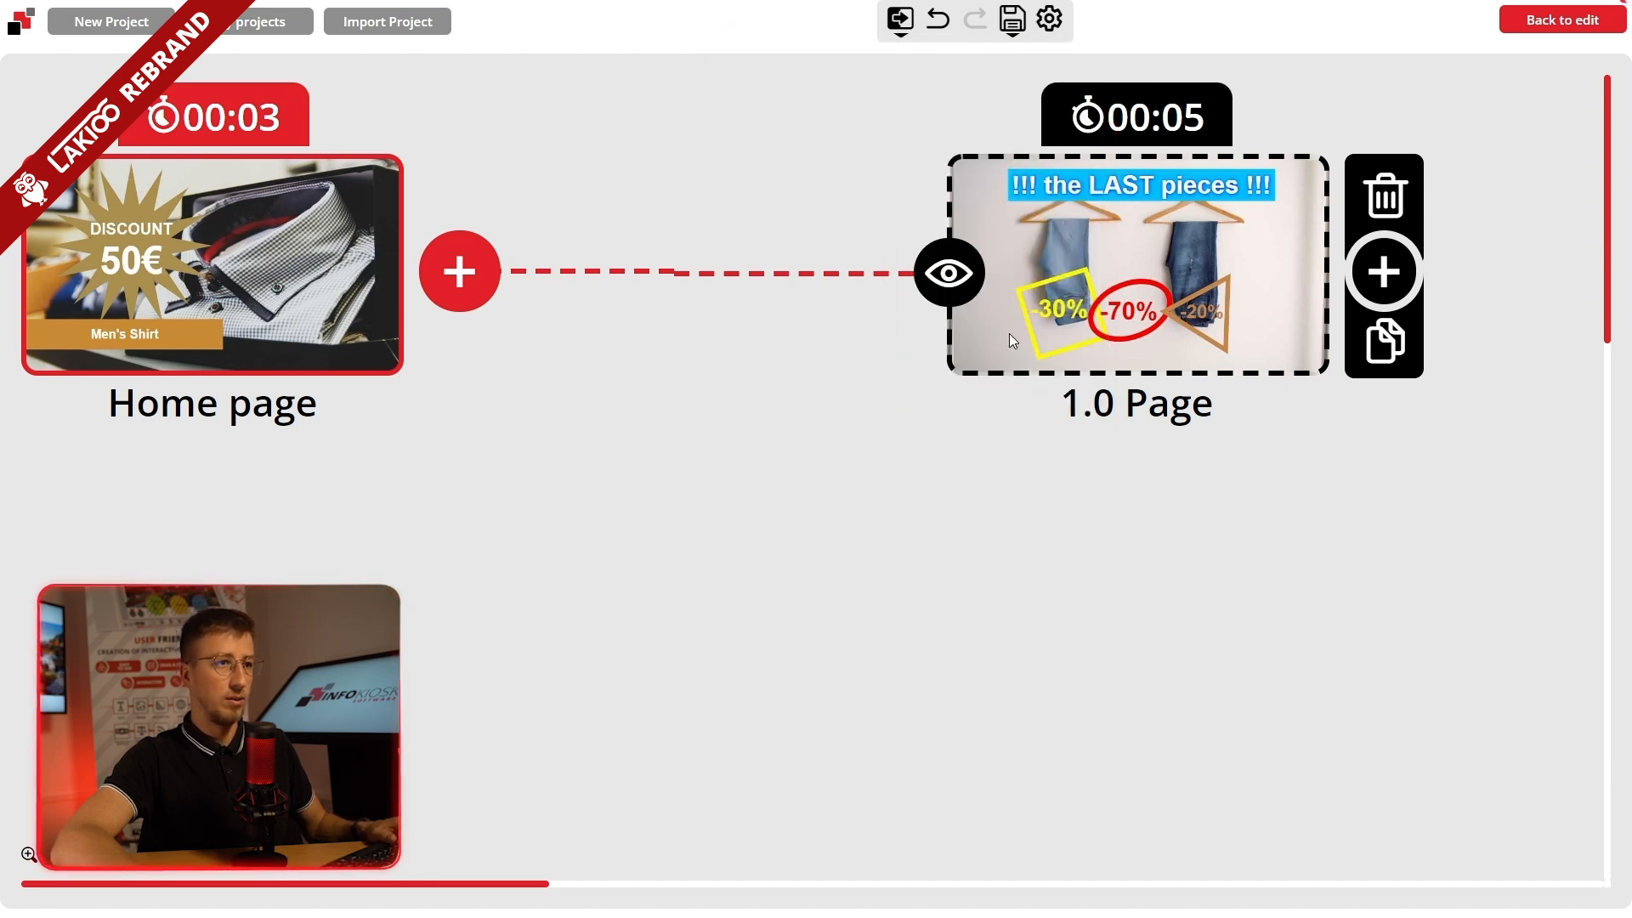